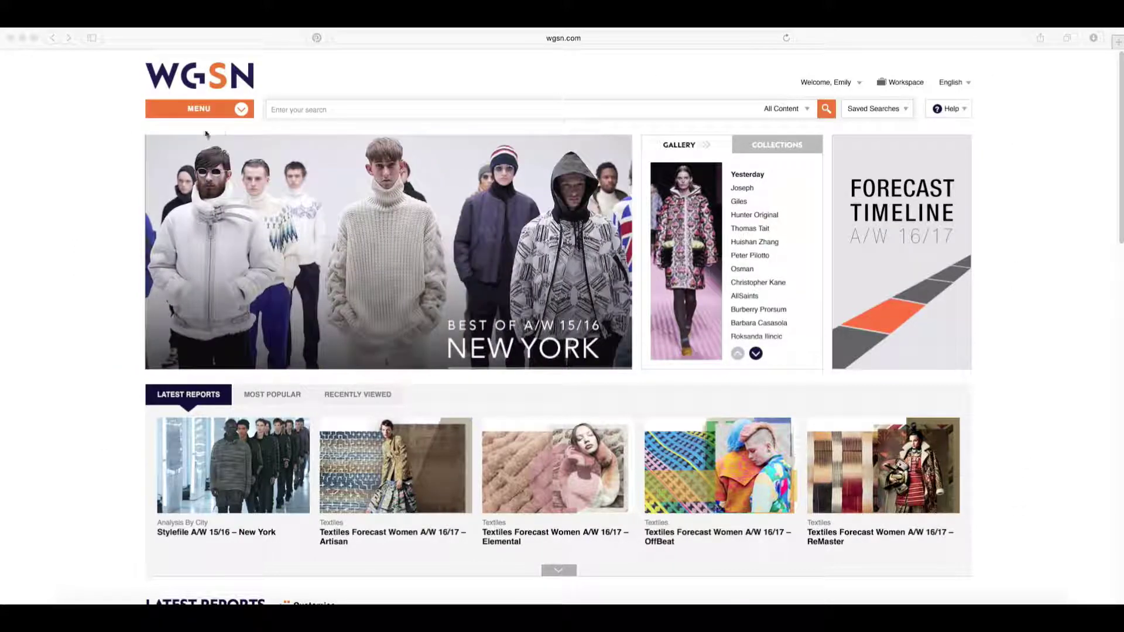
Step: Open the CADS/Flats collection of the Design Library's design components
{"action": "left_click", "coordinate": [241, 111]}
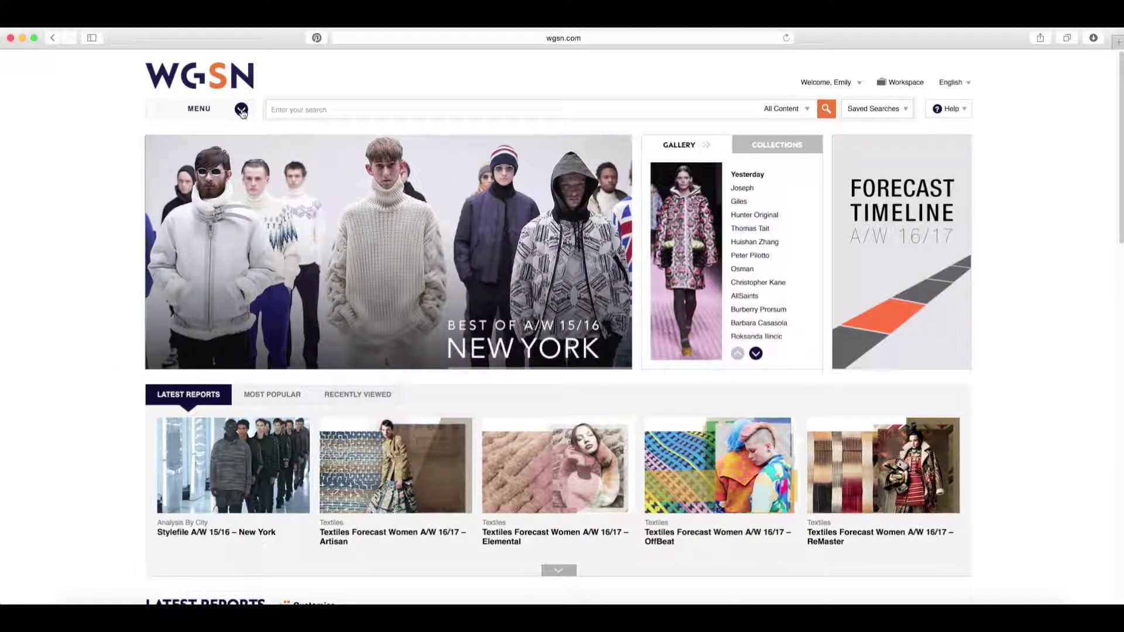
{"action": "left_click", "coordinate": [241, 112]}
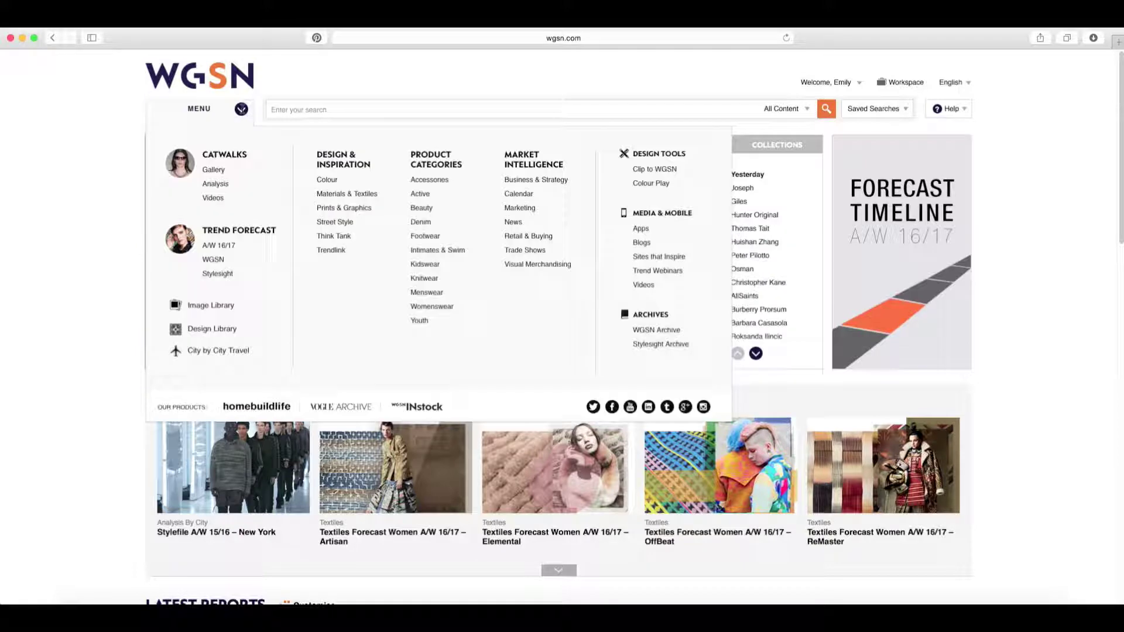
{"action": "left_click", "coordinate": [226, 331]}
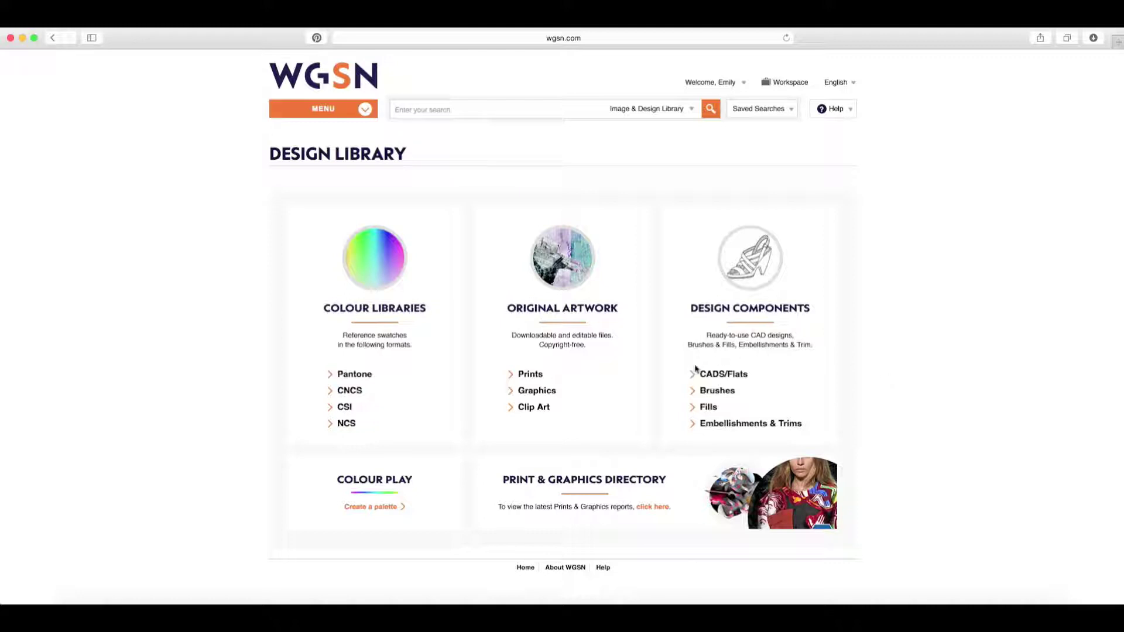
{"action": "left_click", "coordinate": [724, 377]}
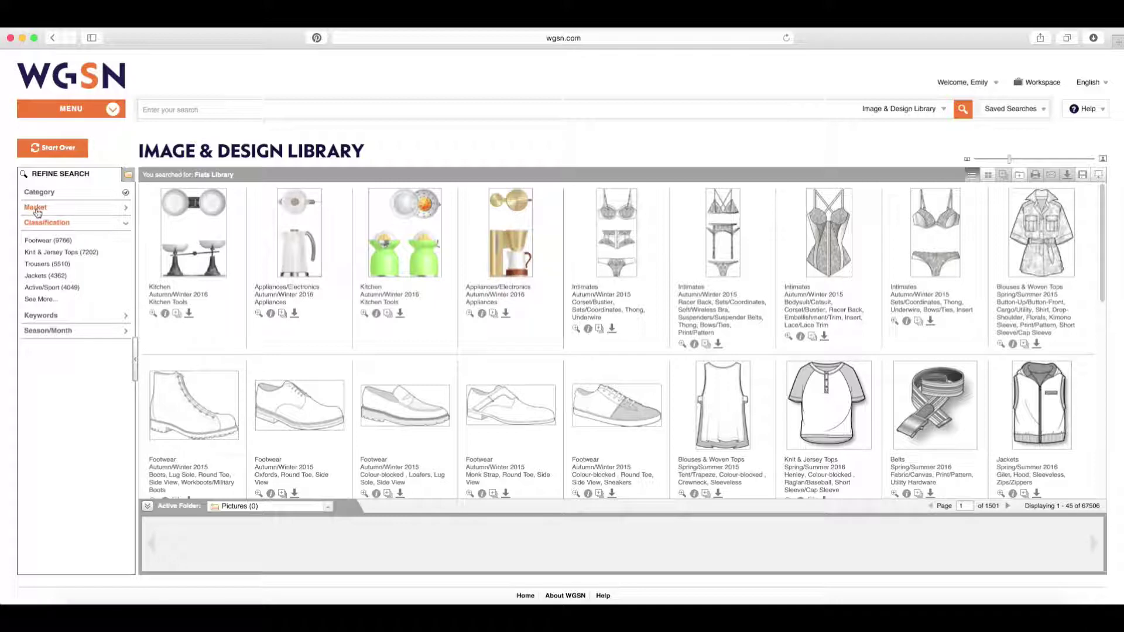
Step: Refine the flats to the Women market and the Trousers classification
{"action": "left_click", "coordinate": [40, 209]}
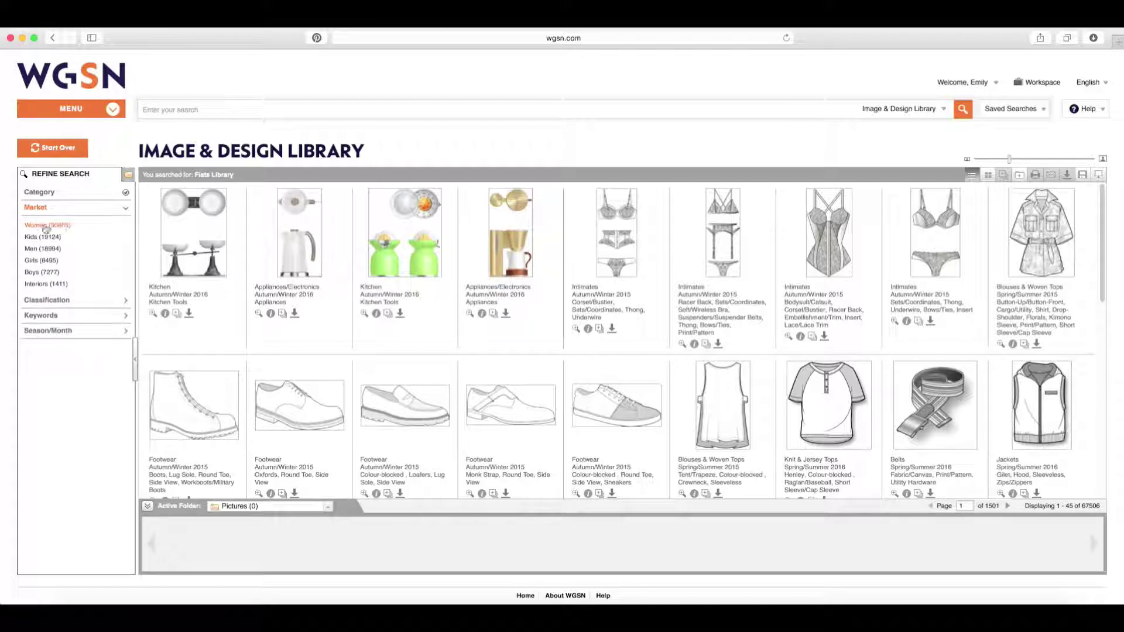
{"action": "left_click", "coordinate": [65, 229]}
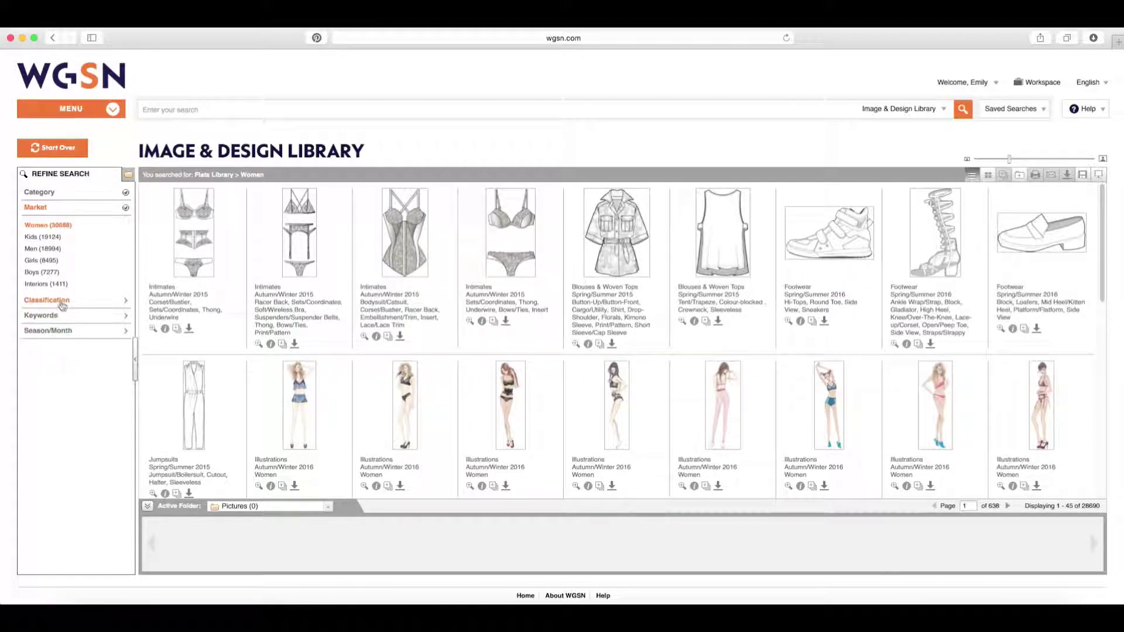
{"action": "left_click", "coordinate": [61, 300]}
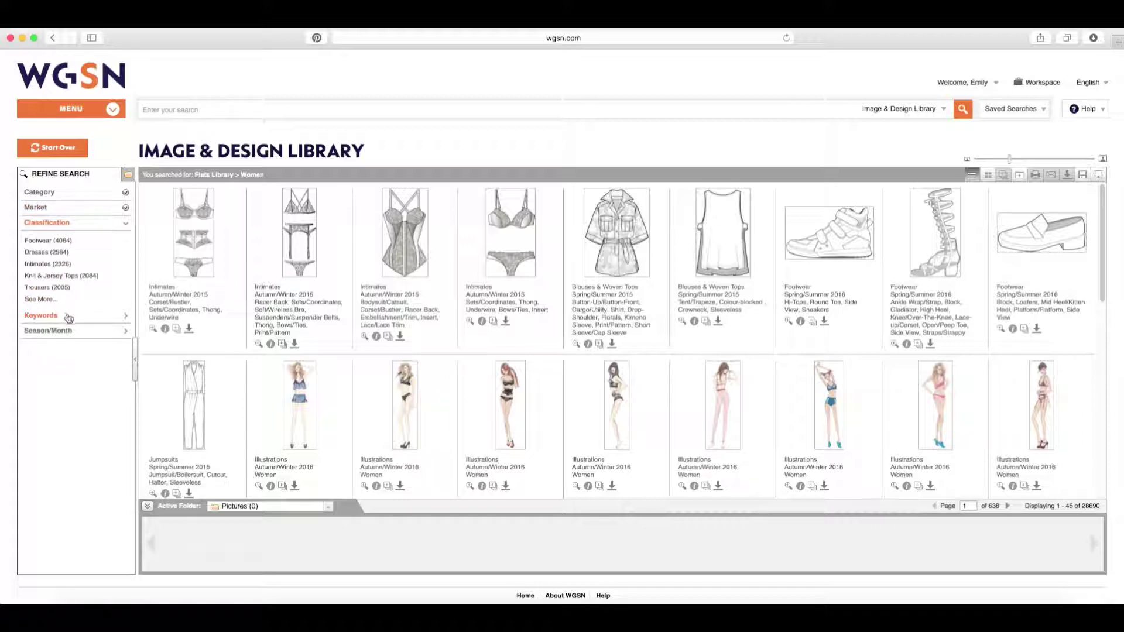
{"action": "left_click", "coordinate": [42, 288]}
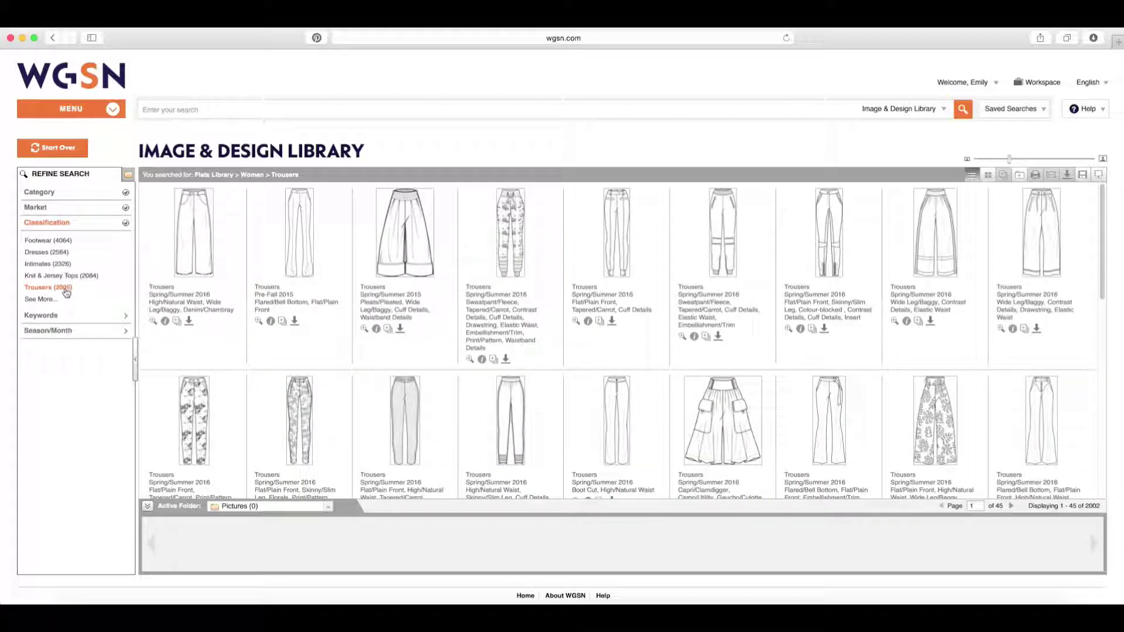
Step: Filter the trousers by the Denim/Chambray keyword and check the available seasons
{"action": "left_click", "coordinate": [41, 315]}
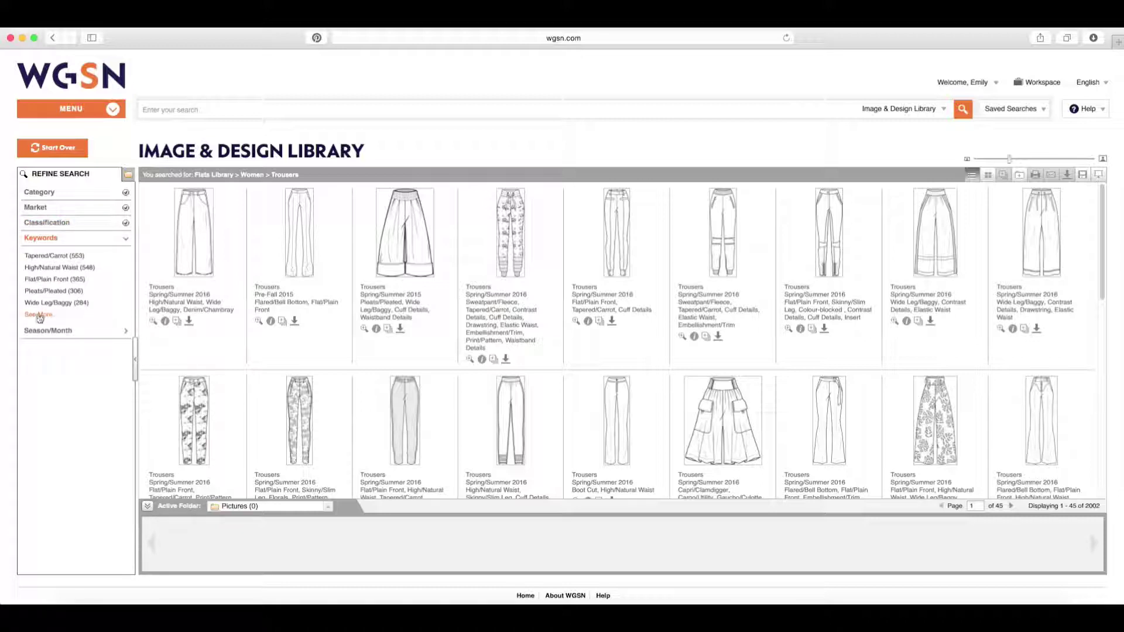
{"action": "left_click", "coordinate": [43, 317]}
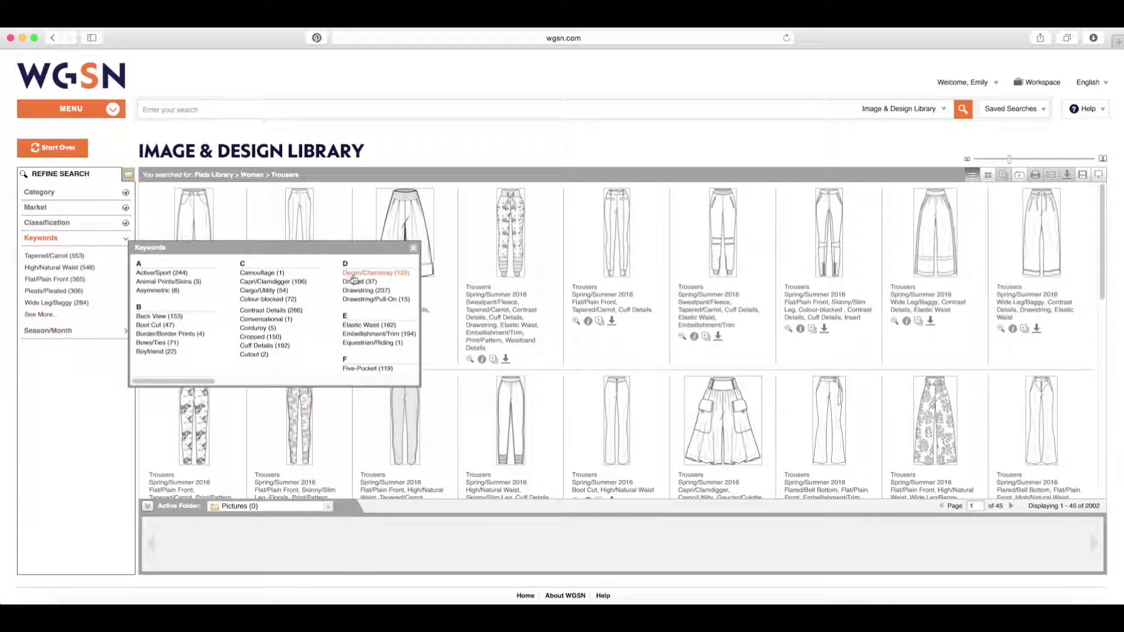
{"action": "left_click", "coordinate": [357, 273]}
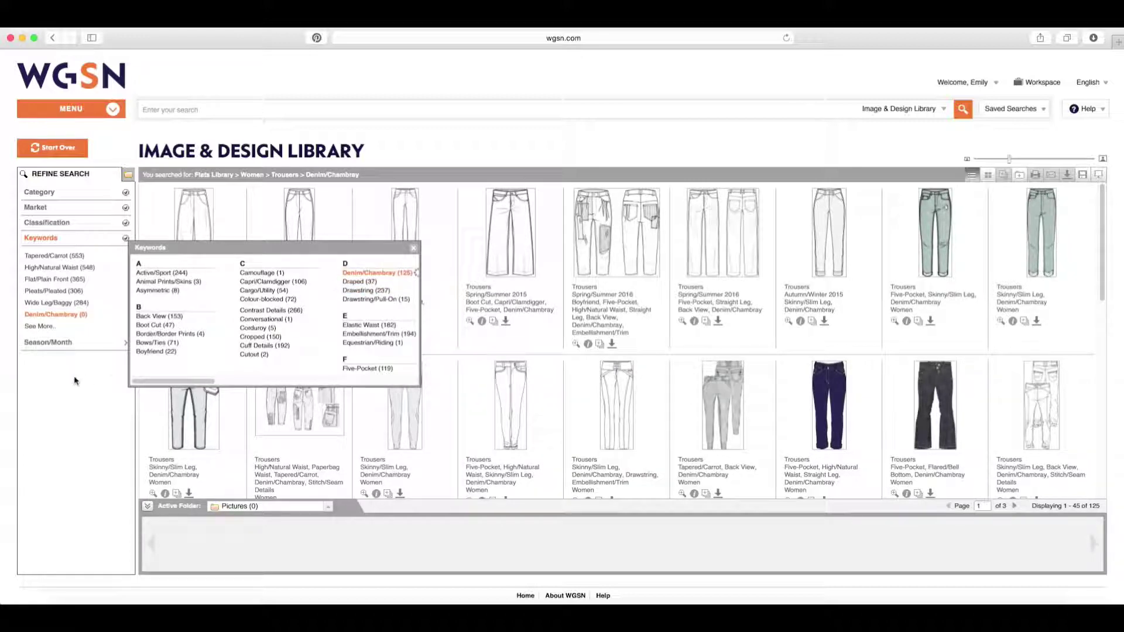
{"action": "left_click", "coordinate": [413, 248]}
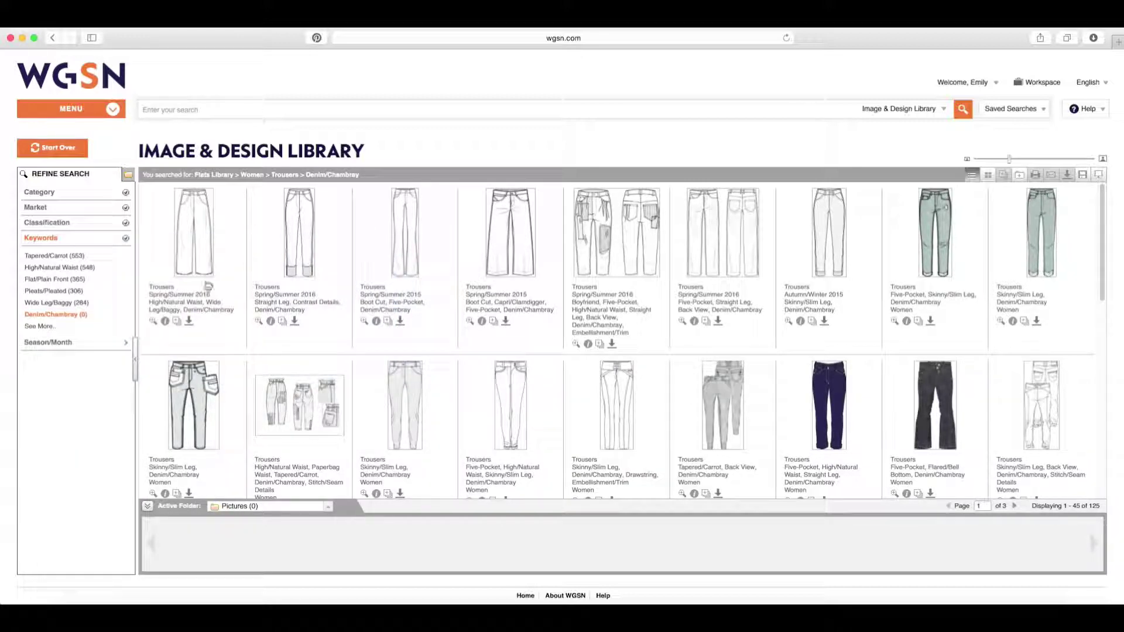
{"action": "left_click", "coordinate": [53, 343]}
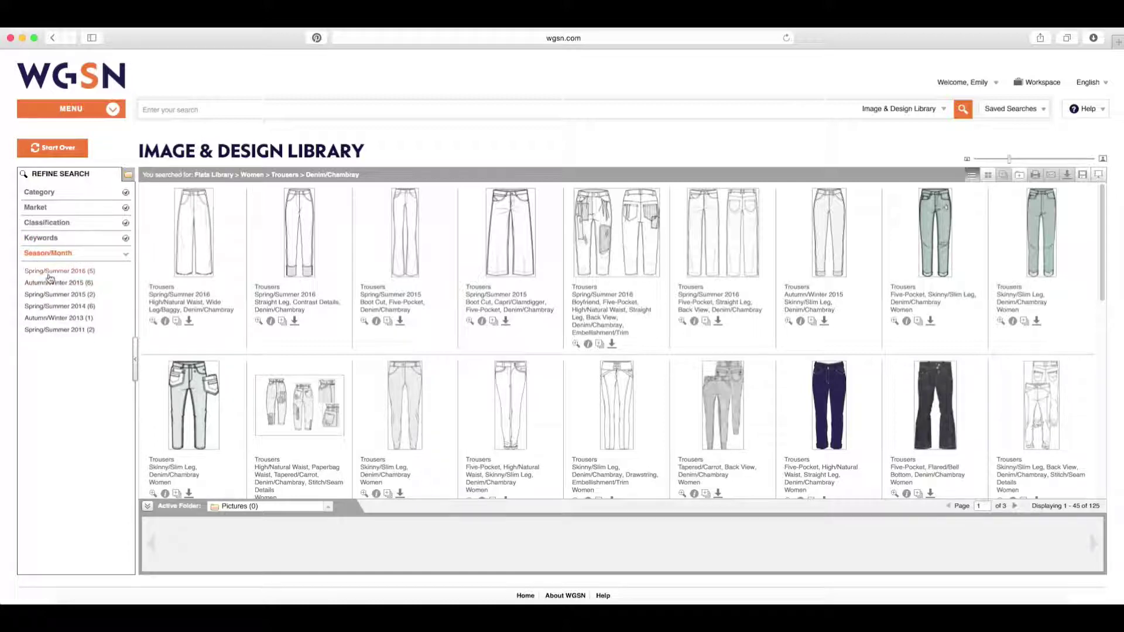
{"action": "left_click", "coordinate": [56, 318]}
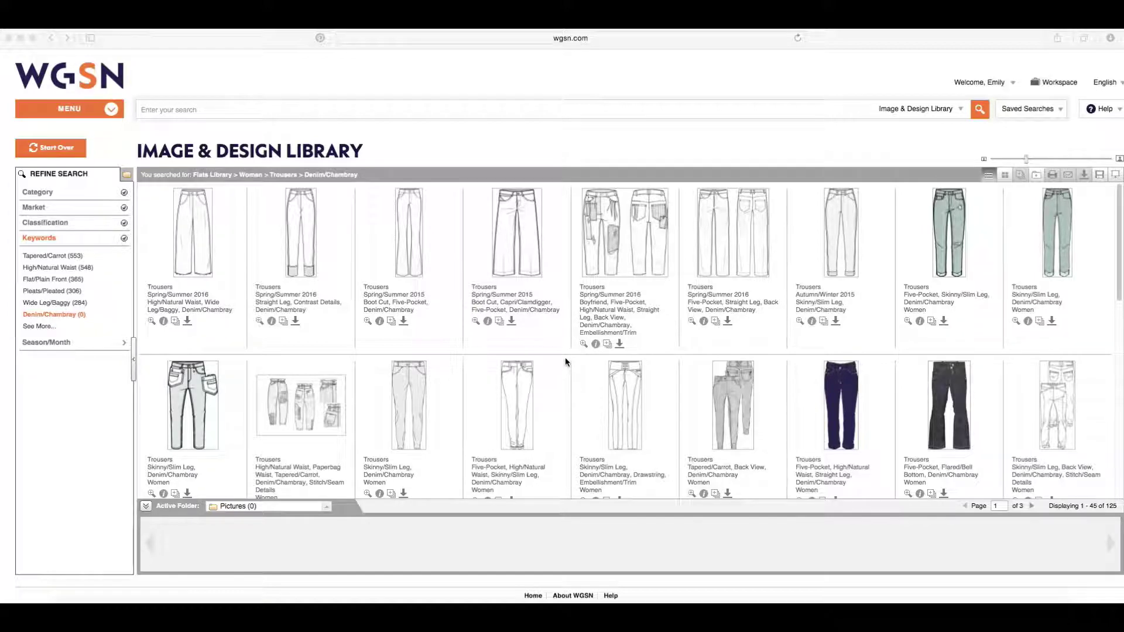
Step: Inspect the details of the Spring/Summer 2015 boot cut, five-pocket Flared_jeans flat and download it for Illustrator
{"action": "left_click", "coordinate": [380, 321]}
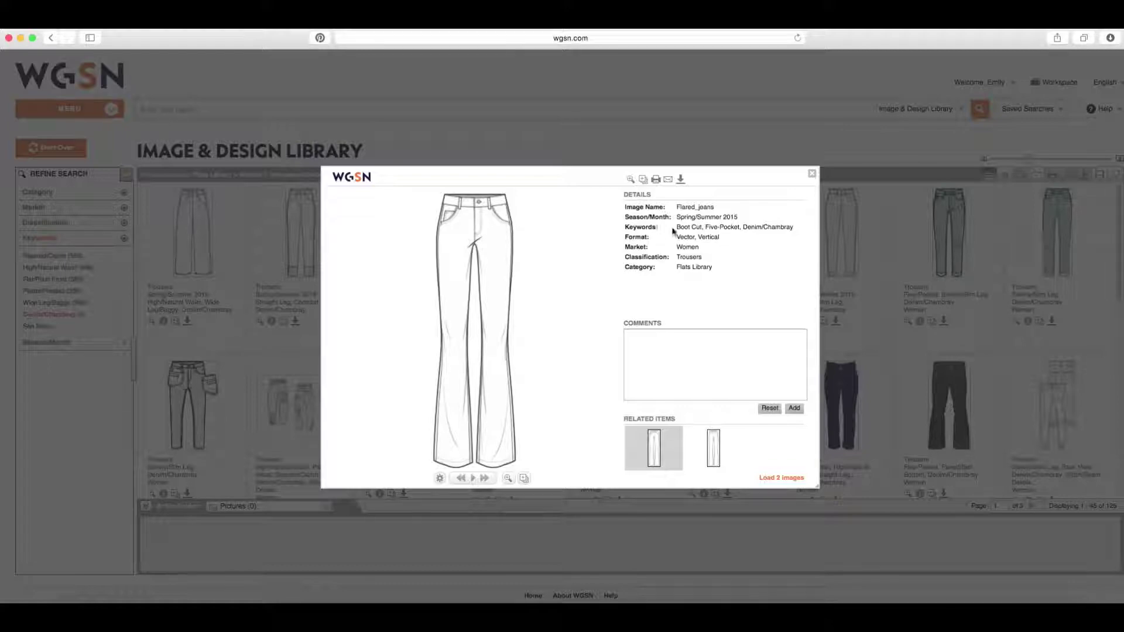
{"action": "left_click", "coordinate": [812, 174]}
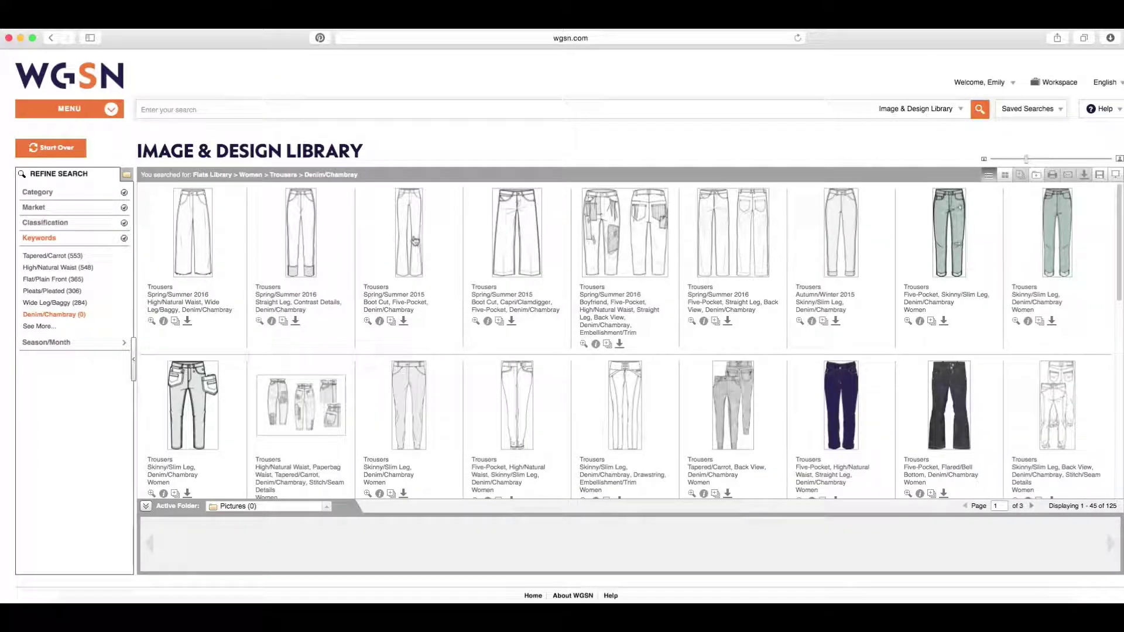
{"action": "left_click", "coordinate": [379, 322]}
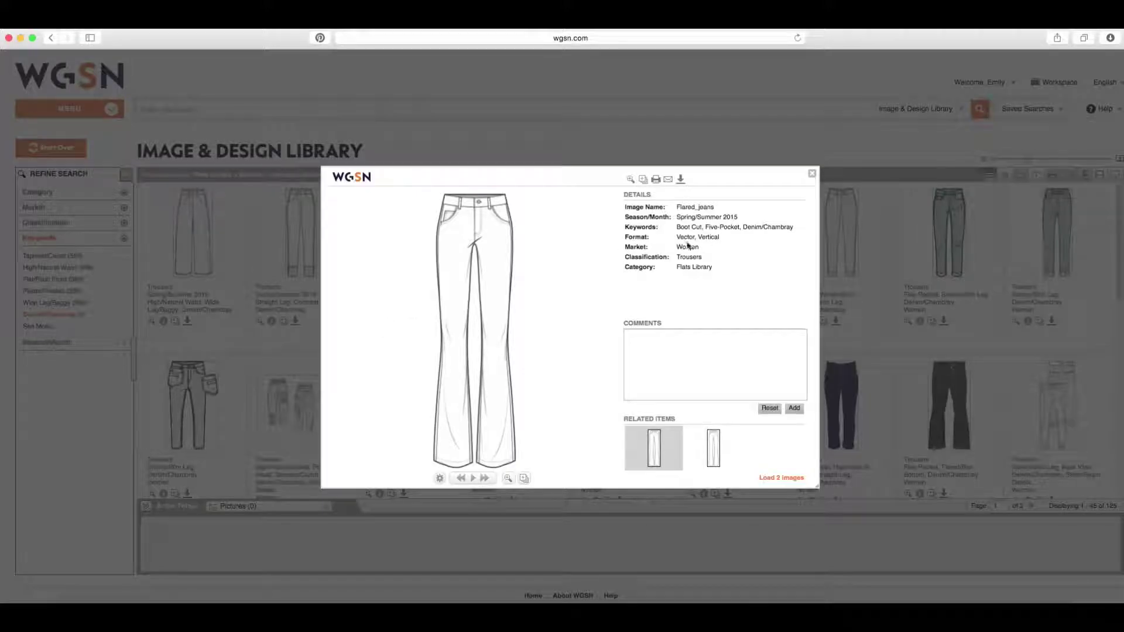
{"action": "left_click", "coordinate": [812, 174]}
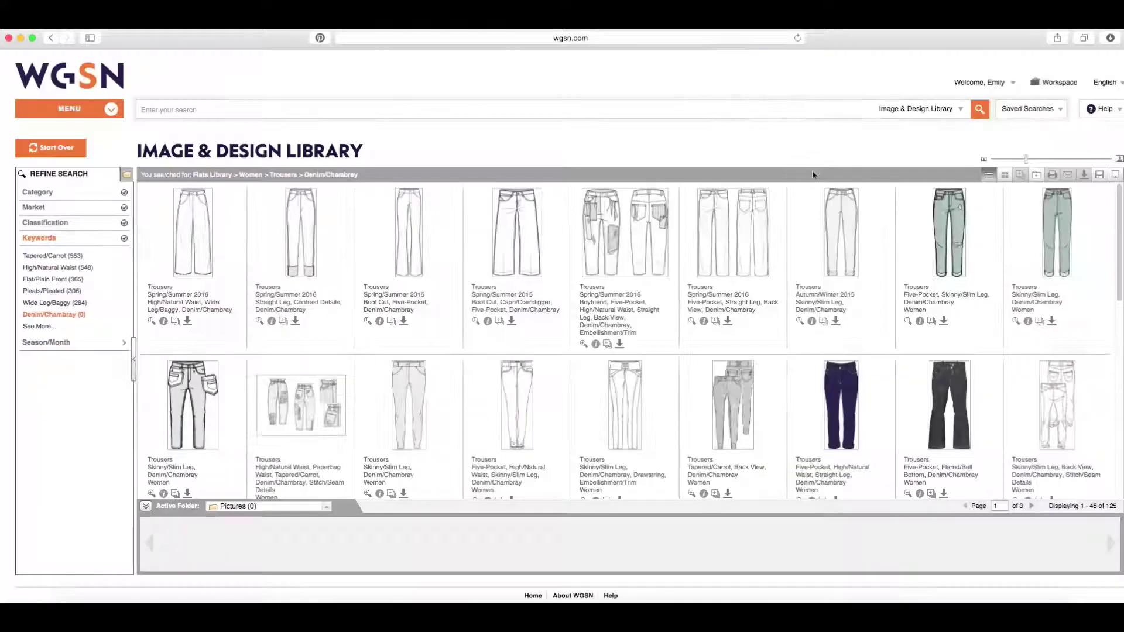
{"action": "left_click", "coordinate": [403, 322]}
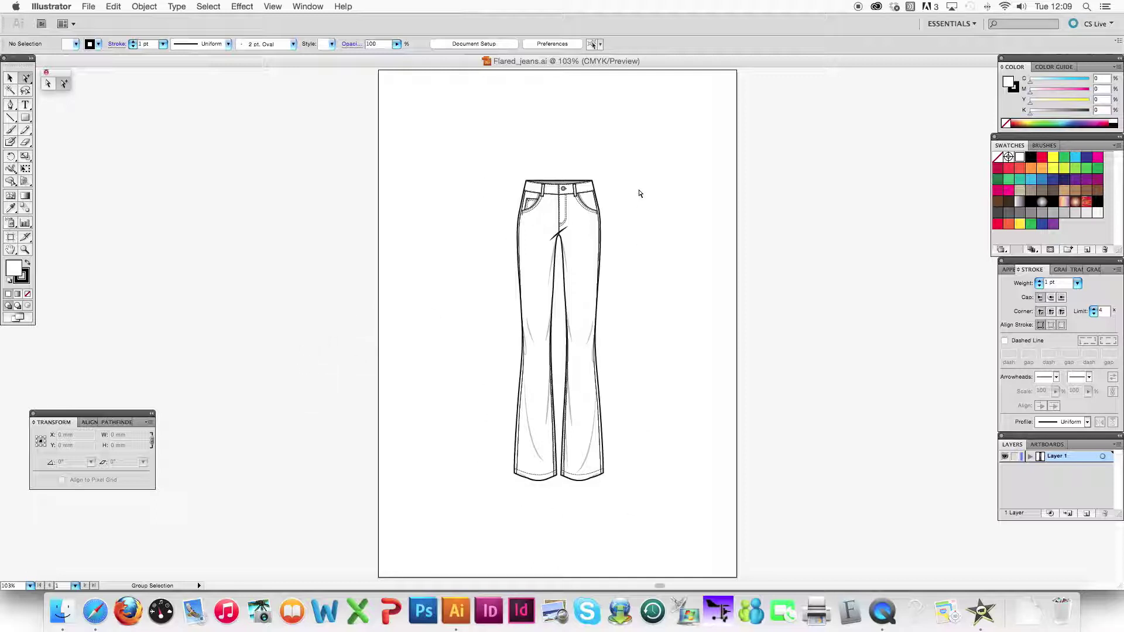
Step: Save a copy of the jeans drawing as AW15 Garment One on the Desktop in Adobe Illustrator (ai) format
{"action": "left_click", "coordinate": [88, 7]}
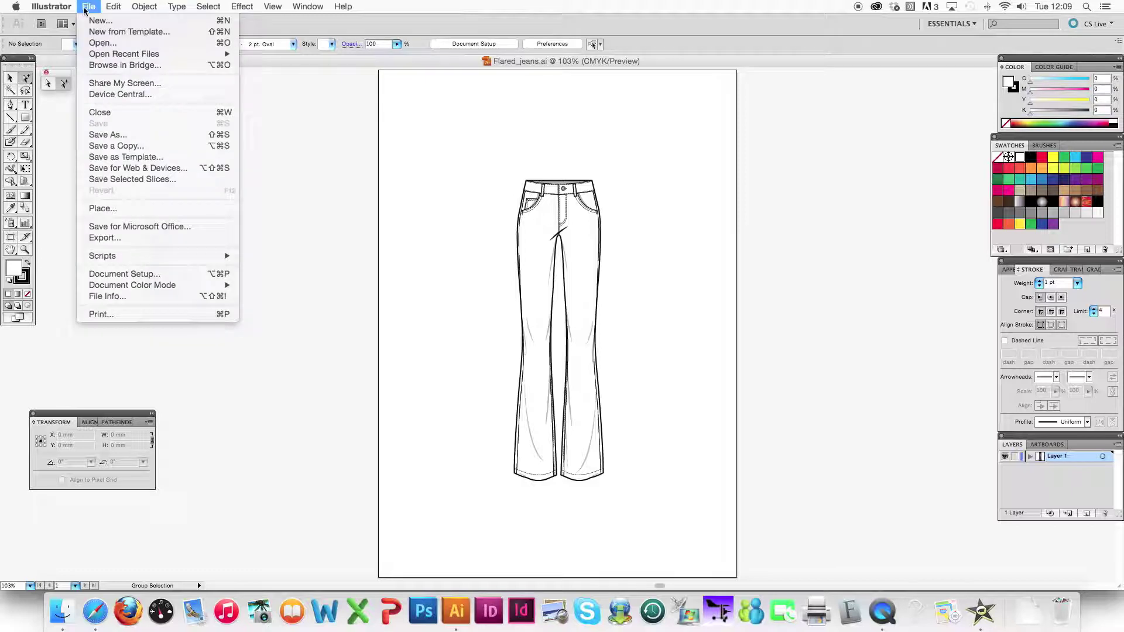
{"action": "left_click", "coordinate": [115, 135]}
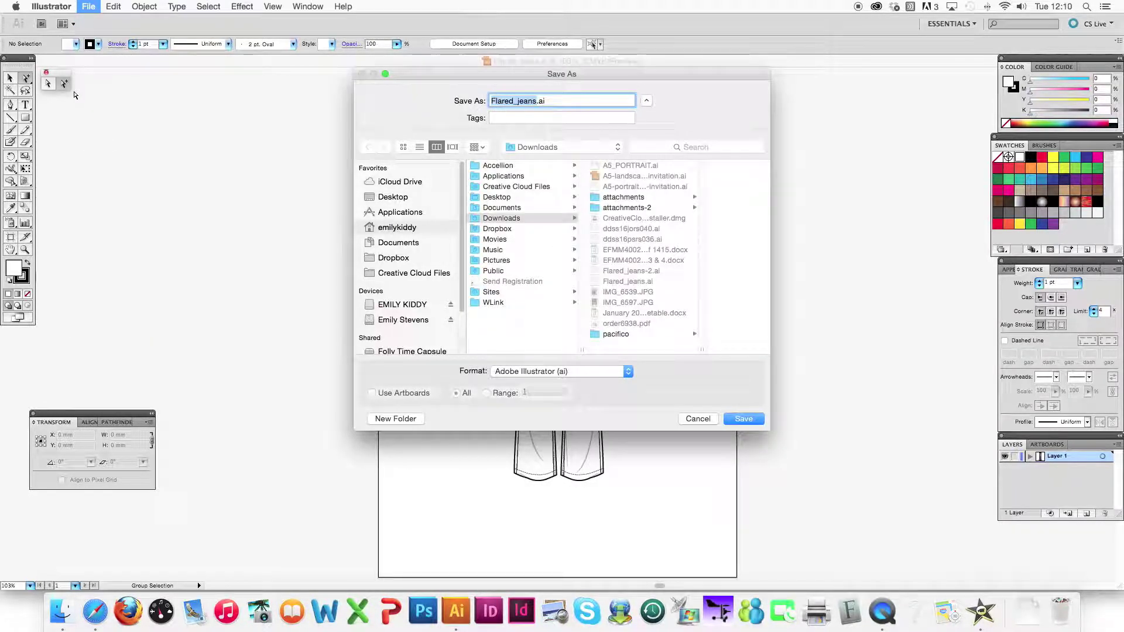
{"action": "type", "text": "AW15 Garment One"}
{"action": "left_click", "coordinate": [397, 198]}
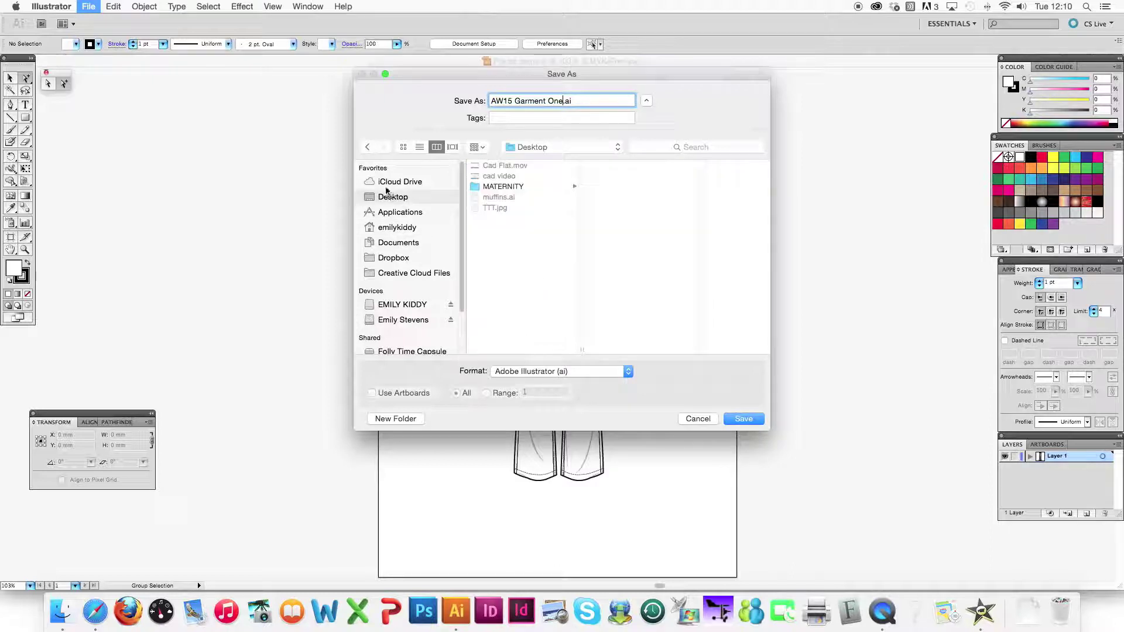
{"action": "left_click", "coordinate": [742, 419]}
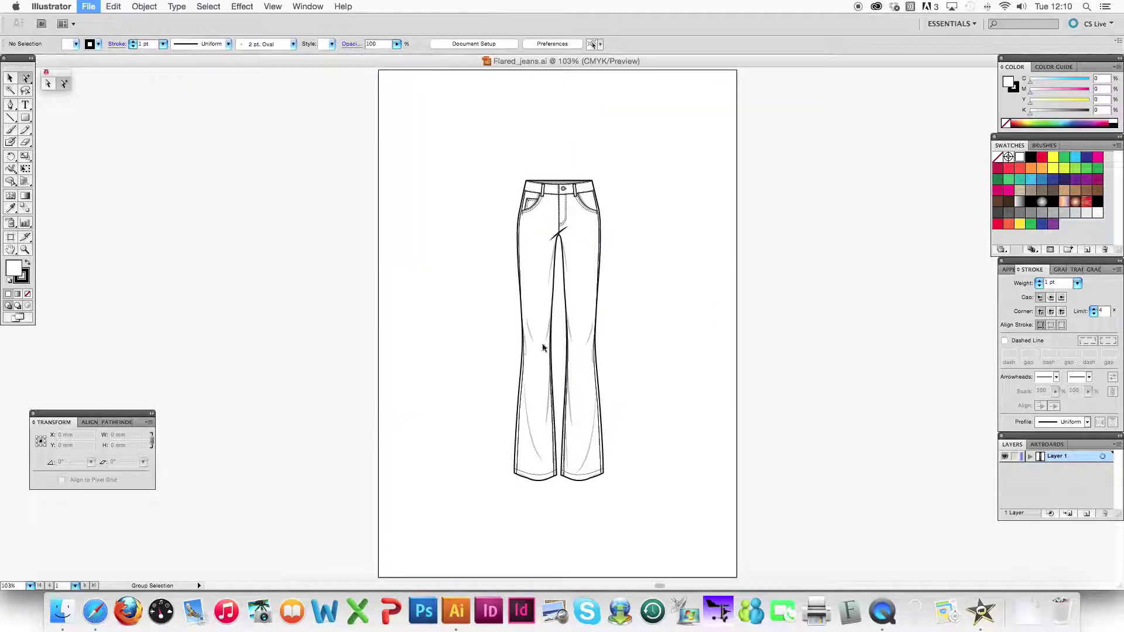
{"action": "left_click", "coordinate": [670, 122]}
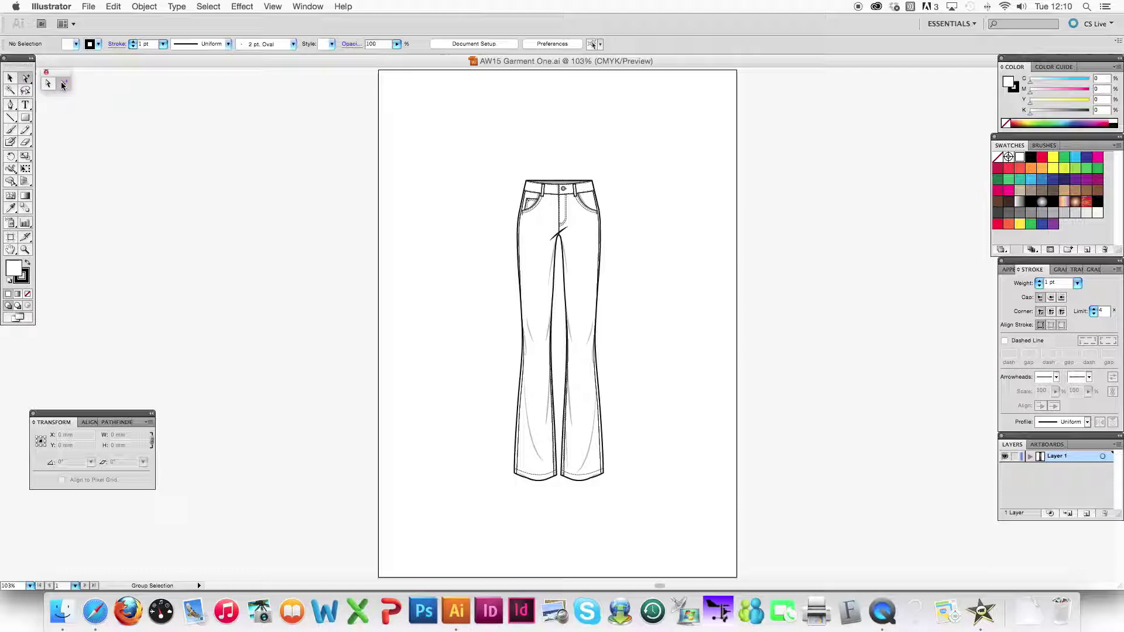
Step: Move the whole jeans group slightly down and left on the artboard with the Selection tool, then deselect it
{"action": "left_click", "coordinate": [9, 81]}
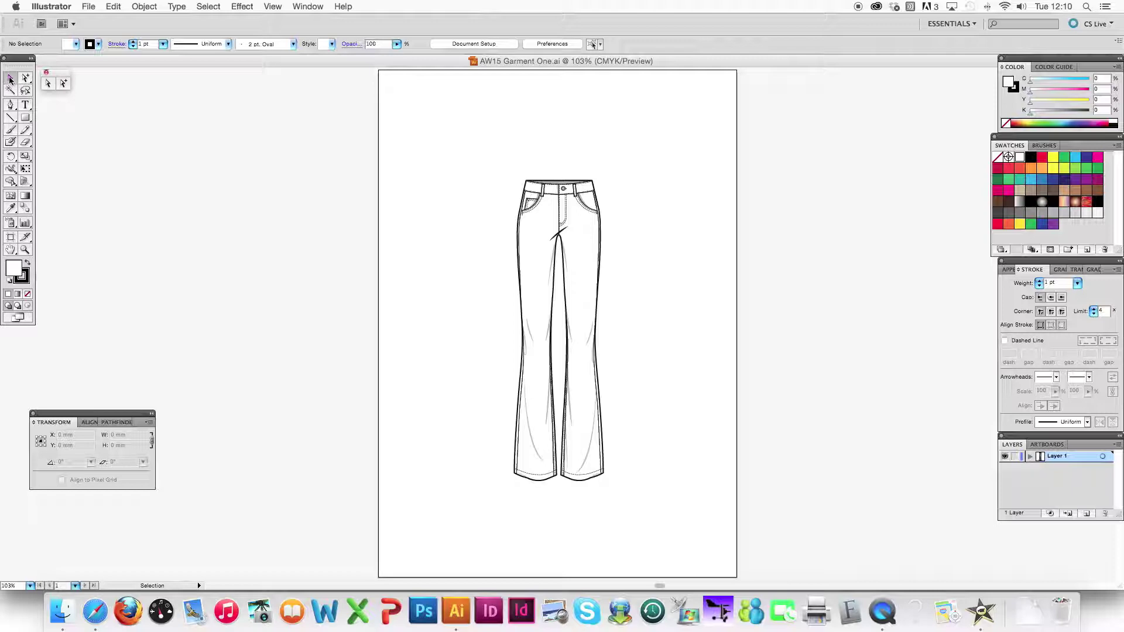
{"action": "mouse_move", "coordinate": [566, 196]}
{"action": "left_mouse_down"}
{"action": "mouse_move", "coordinate": [530, 198]}
{"action": "mouse_move", "coordinate": [564, 188]}
{"action": "mouse_move", "coordinate": [561, 200]}
{"action": "left_mouse_up"}
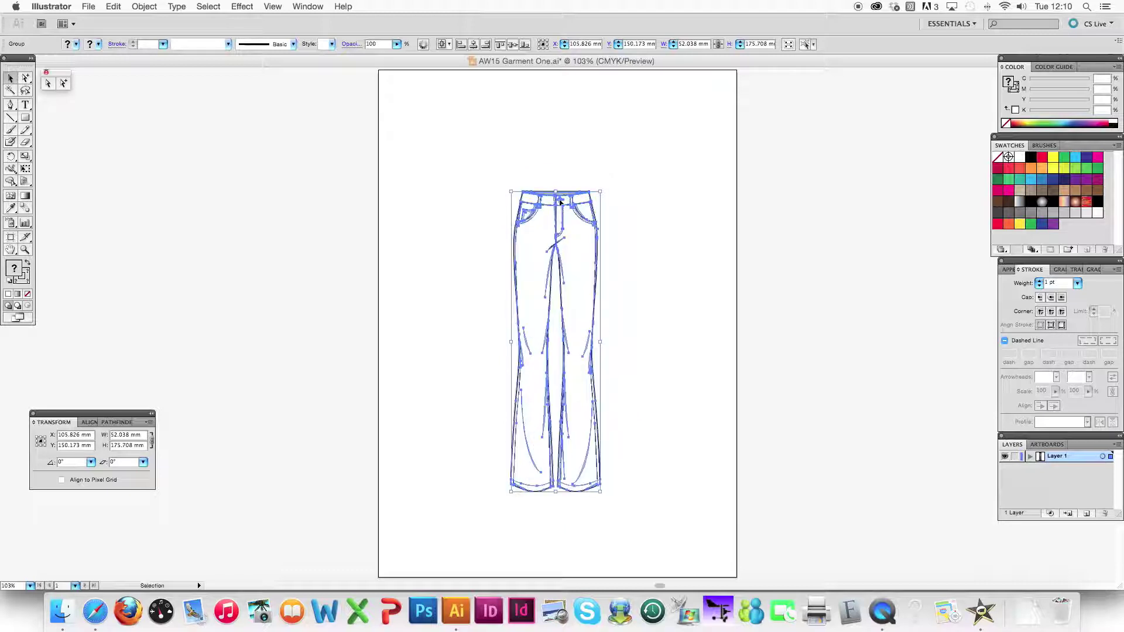
{"action": "left_click", "coordinate": [588, 167]}
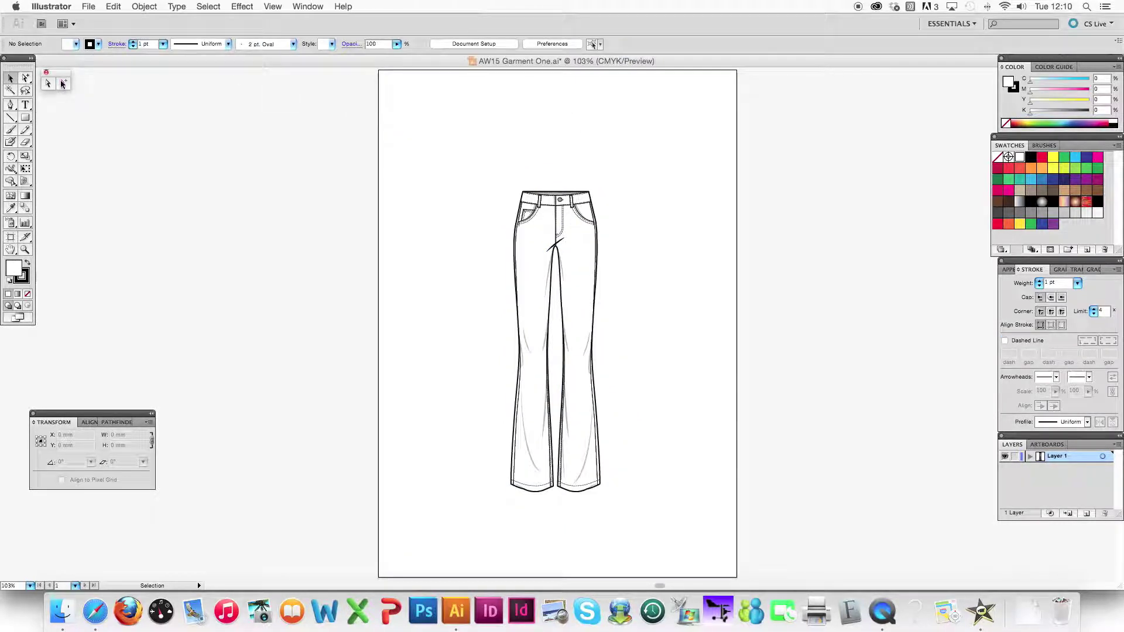
Step: Select the round waistband button path within the jeans group using the Group Selection tool
{"action": "left_click", "coordinate": [25, 79]}
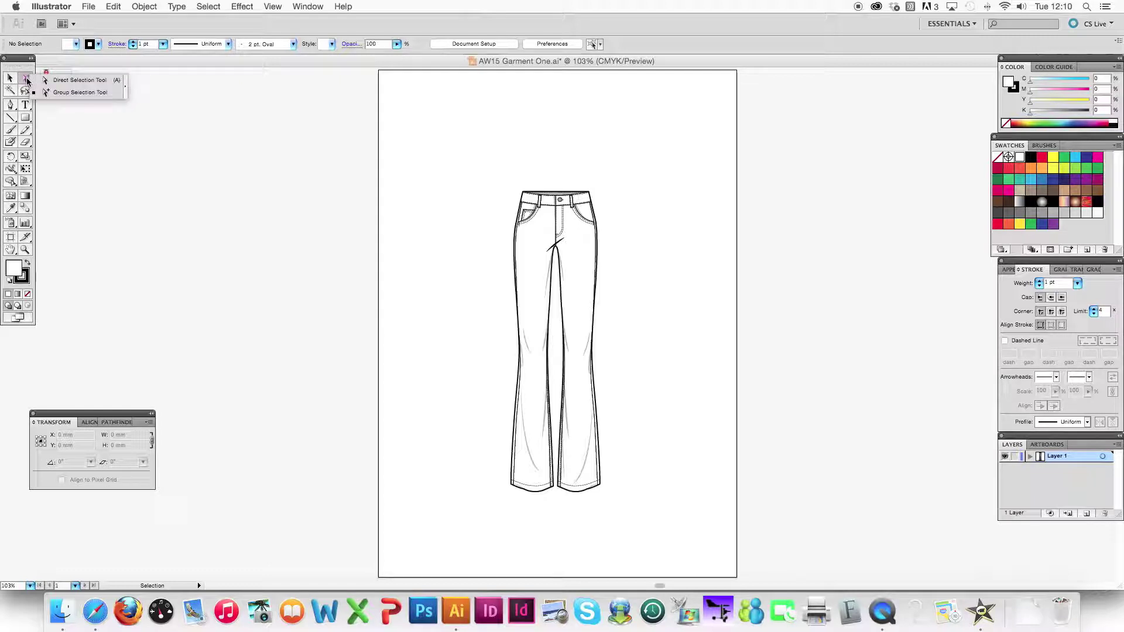
{"action": "left_click", "coordinate": [56, 93]}
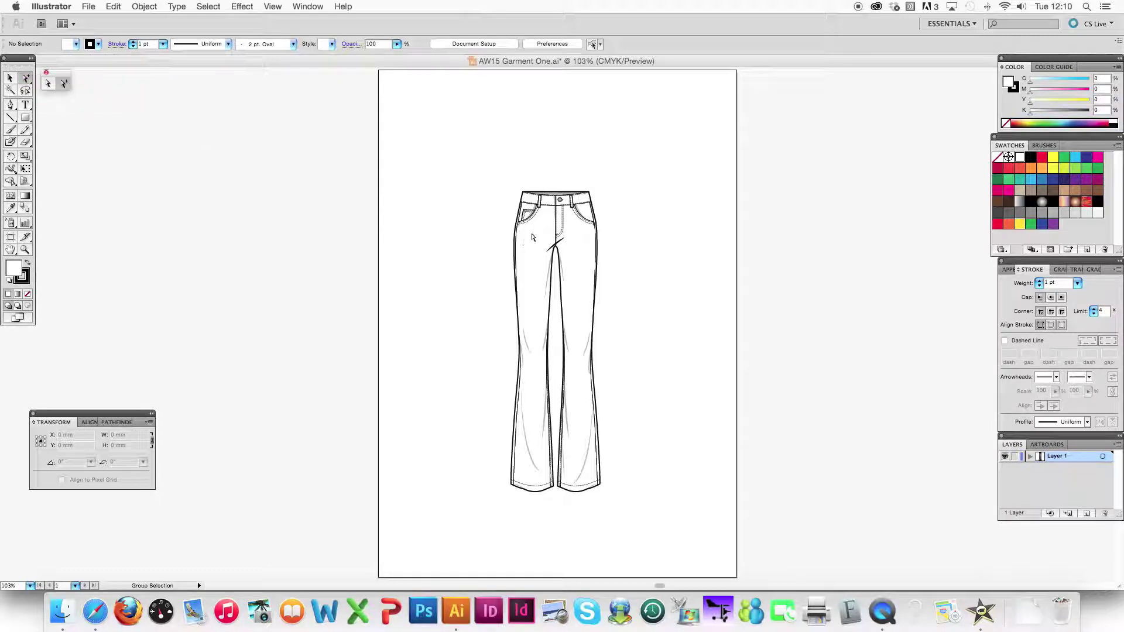
{"action": "key", "text": "super+equal"}
{"action": "key", "text": "super+equal"}
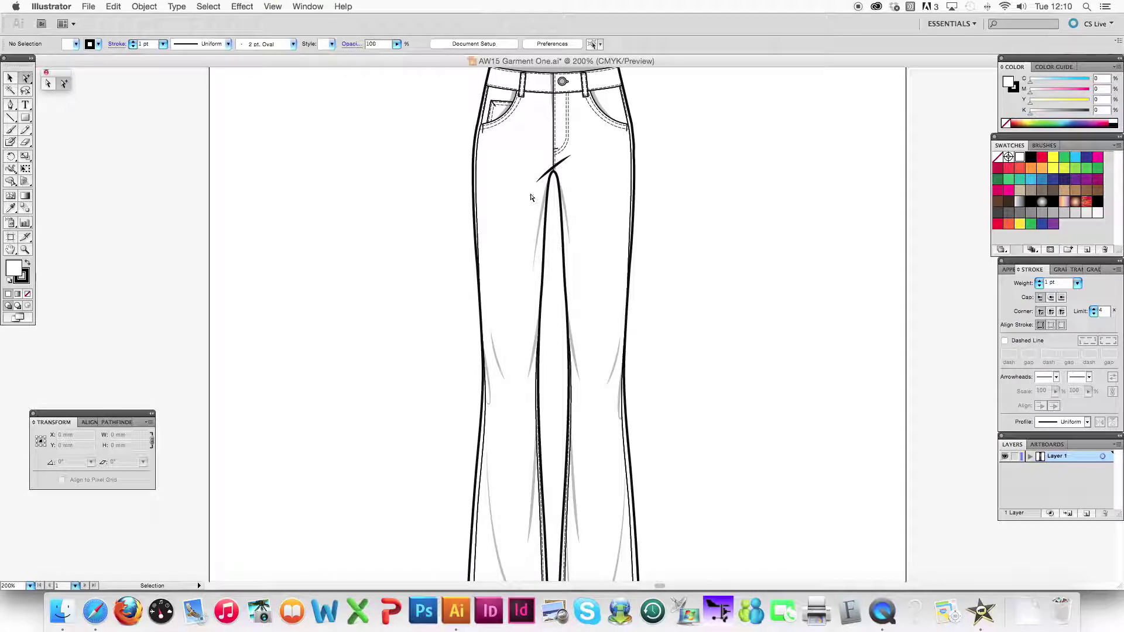
{"action": "key", "text": "super+equal"}
{"action": "left_click", "coordinate": [525, 189]}
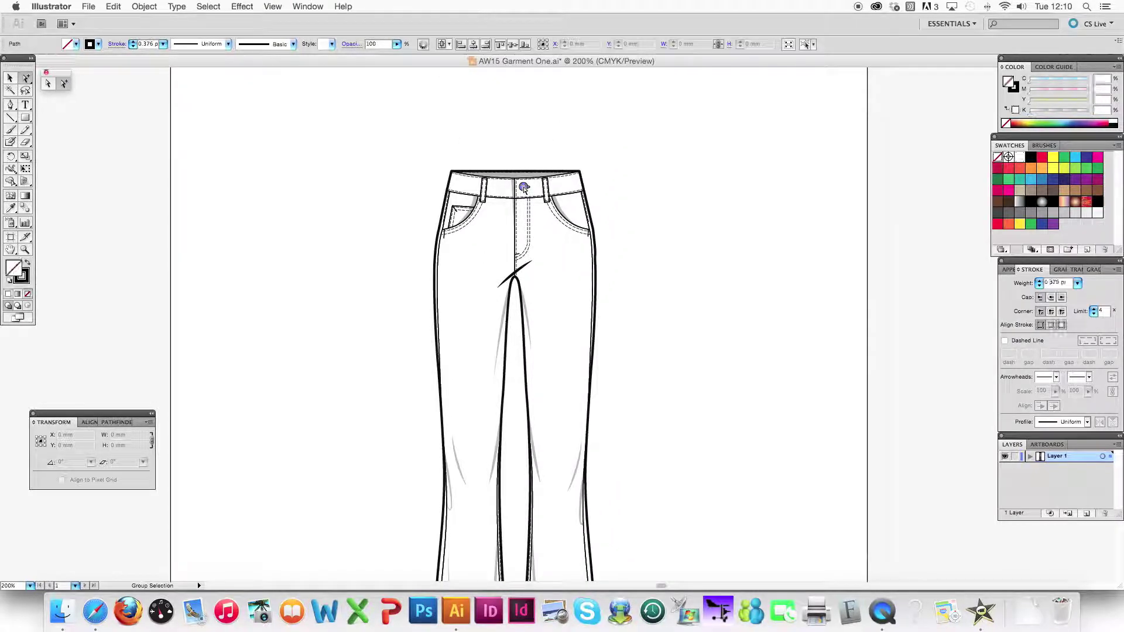
{"action": "key", "text": "super+equal"}
{"action": "key", "text": "super+equal"}
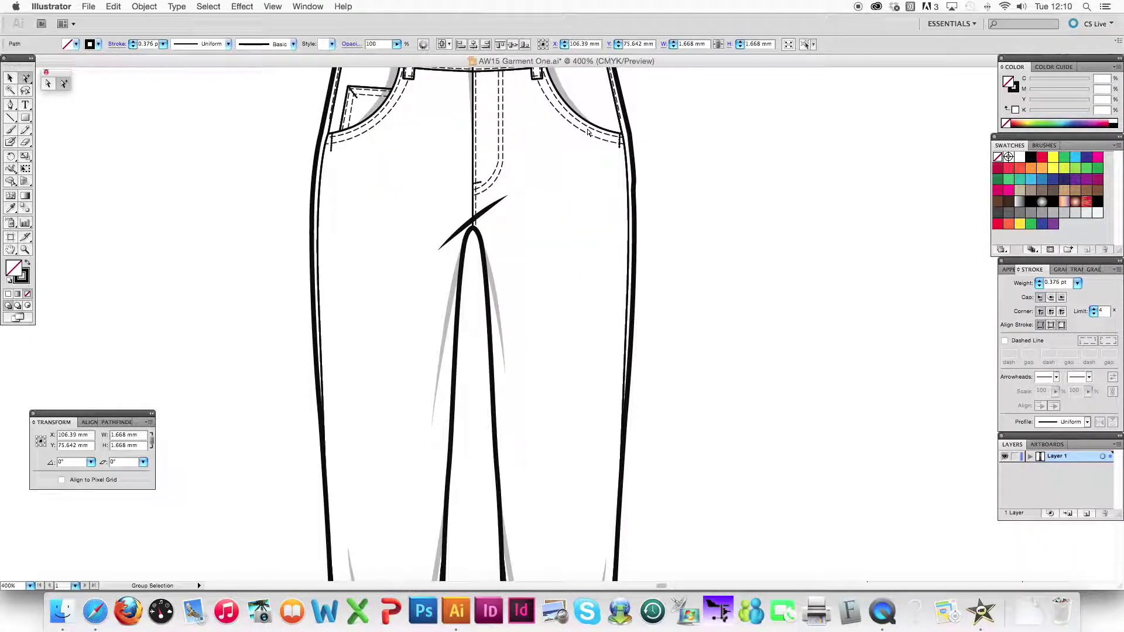
{"action": "mouse_move", "coordinate": [348, 145]}
{"action": "left_mouse_down"}
{"action": "mouse_move", "coordinate": [349, 159]}
{"action": "mouse_move", "coordinate": [347, 141]}
{"action": "left_mouse_up"}
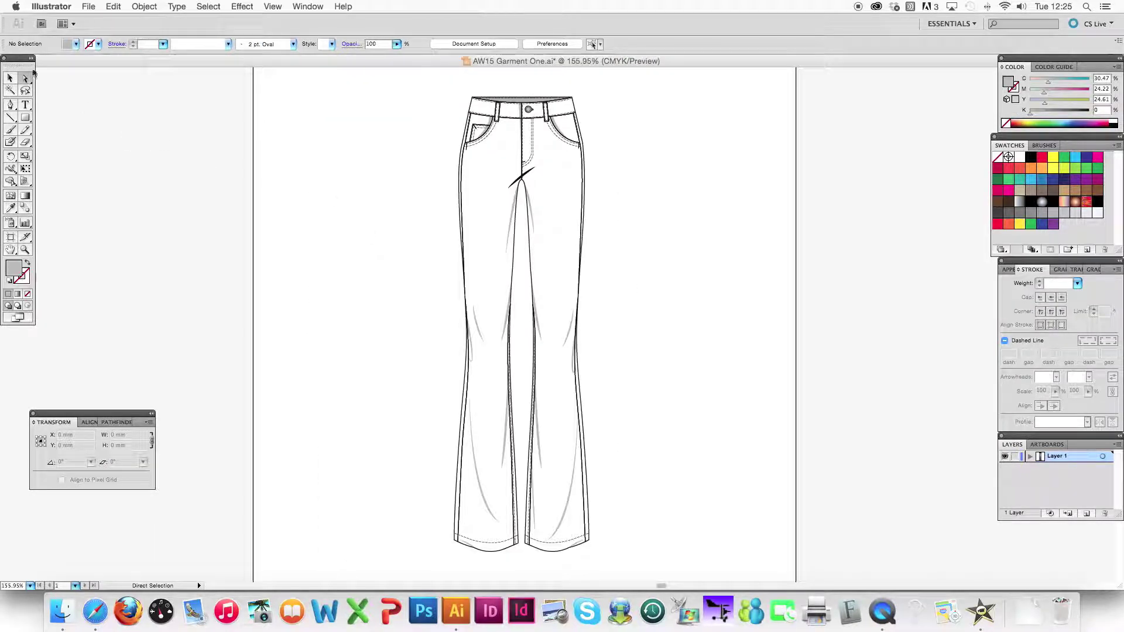
Step: Select an anchor point on the curved dashed fly stitching with the Direct Selection tool
{"action": "left_click", "coordinate": [27, 82]}
{"action": "left_click_drag", "start_coordinate": [26, 82], "coordinate": [50, 80]}
{"action": "key", "text": "super+equal"}
{"action": "key", "text": "super+equal"}
{"action": "key", "text": "super+equal"}
{"action": "left_click_drag", "start_coordinate": [471, 105], "coordinate": [484, 433]}
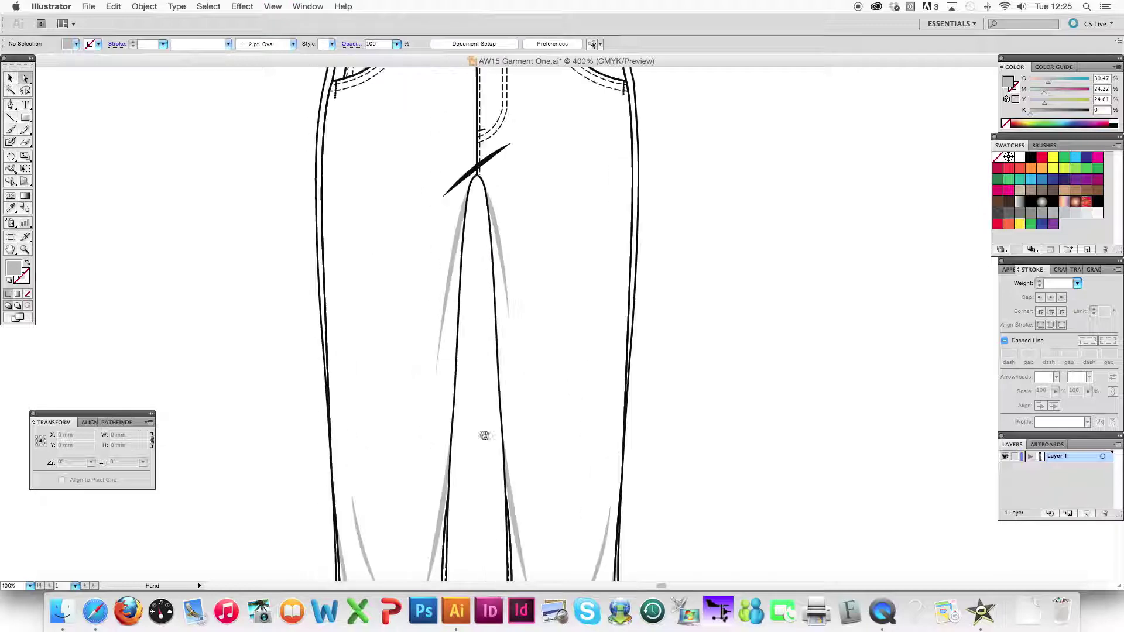
{"action": "left_click_drag", "start_coordinate": [468, 222], "coordinate": [467, 400]}
{"action": "left_click", "coordinate": [512, 303]}
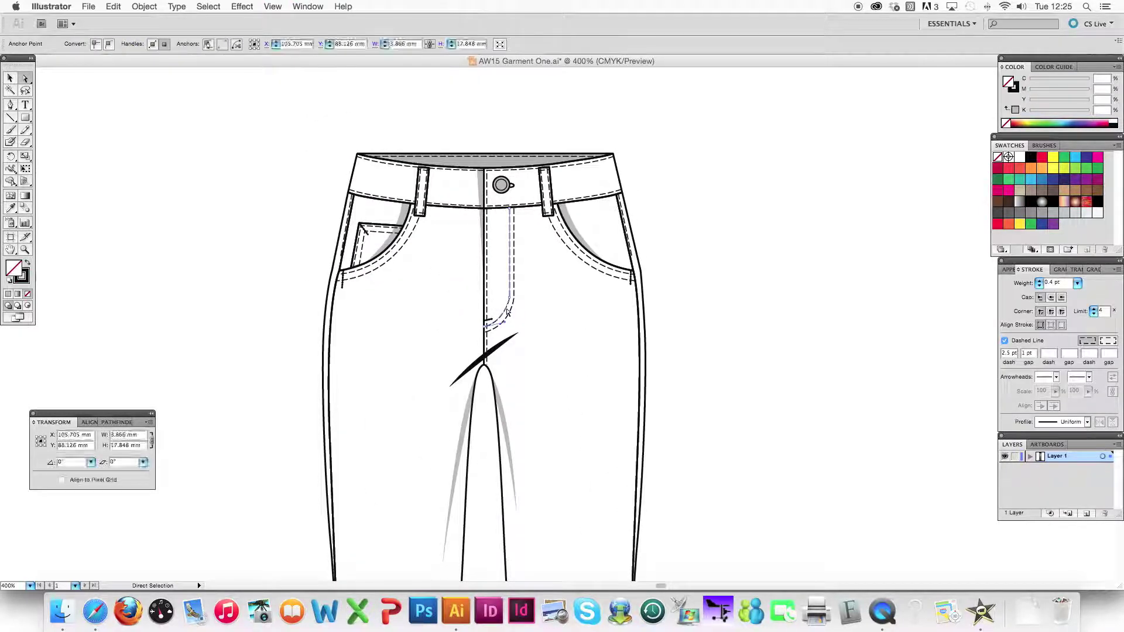
Step: Delete the grey shading shape inside the right-hand front pocket opening
{"action": "left_click", "coordinate": [488, 326]}
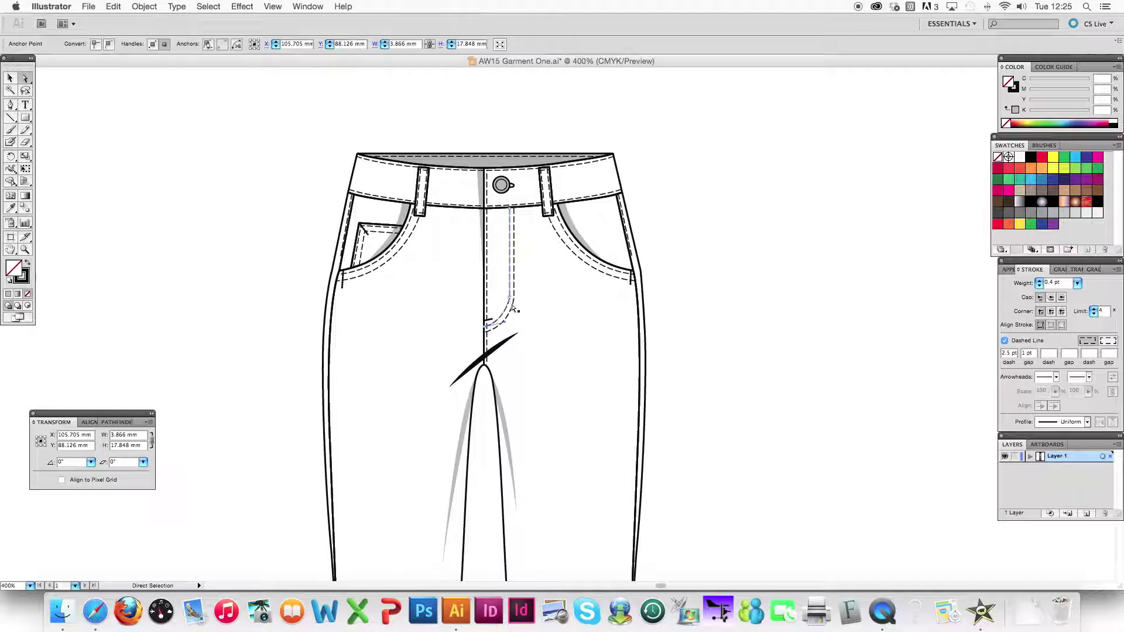
{"action": "mouse_move", "coordinate": [513, 309]}
{"action": "left_mouse_down"}
{"action": "mouse_move", "coordinate": [521, 299]}
{"action": "mouse_move", "coordinate": [512, 309]}
{"action": "left_mouse_up"}
{"action": "left_click", "coordinate": [588, 250]}
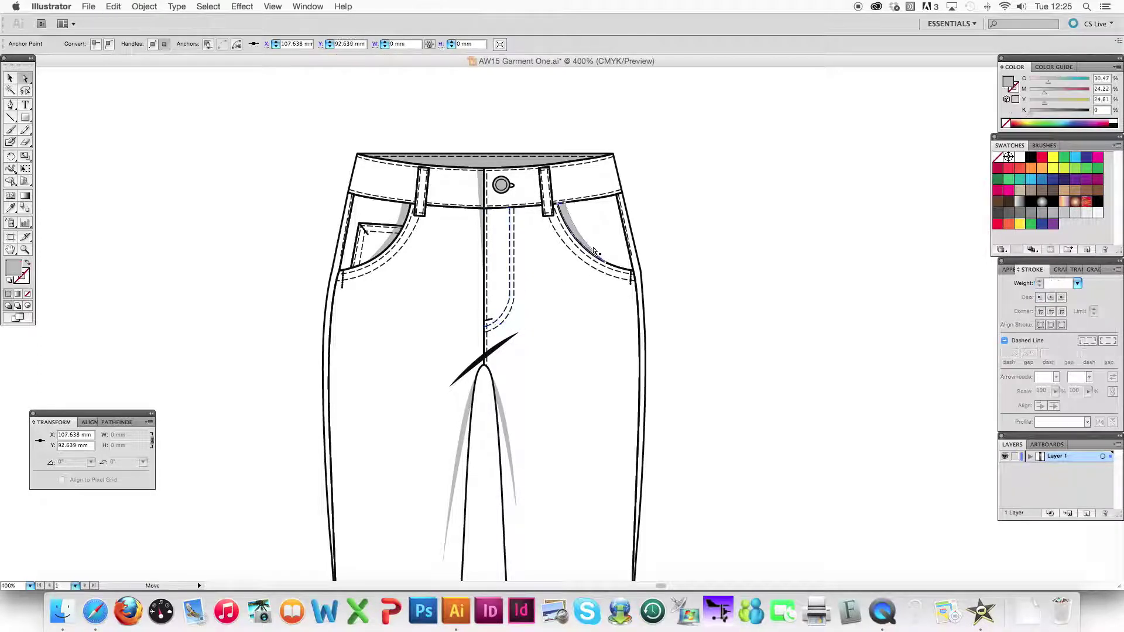
{"action": "key", "text": "Delete"}
Step: Select an end anchor point of the right-hand pocket's dashed stitching, then select the whole jeans group with the Selection tool and deselect it
{"action": "left_click", "coordinate": [609, 279]}
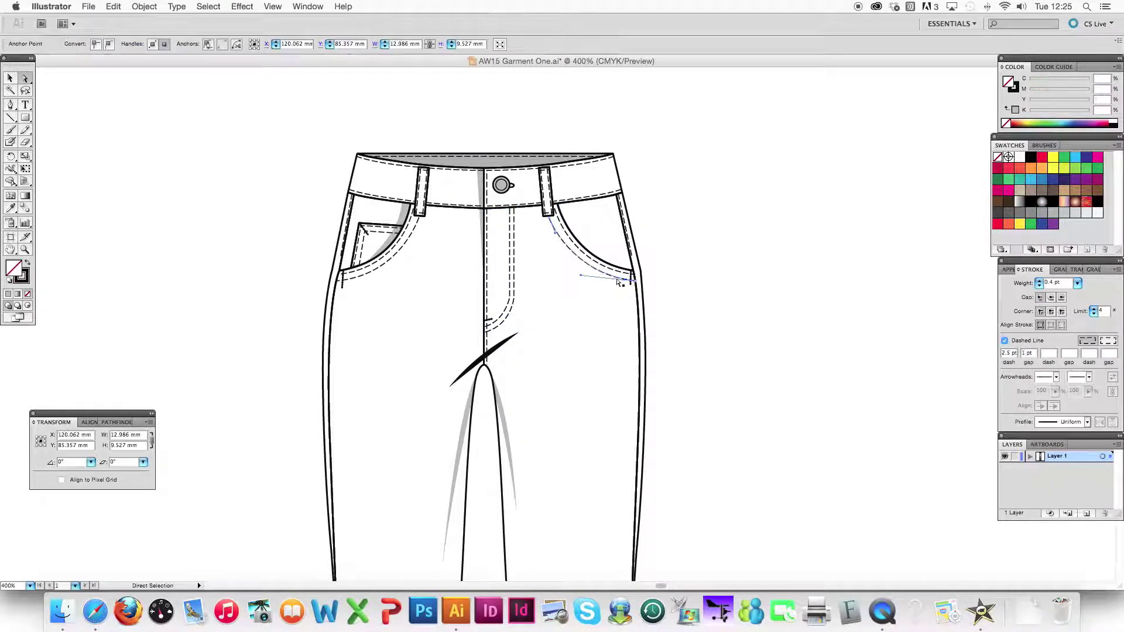
{"action": "left_click", "coordinate": [632, 281]}
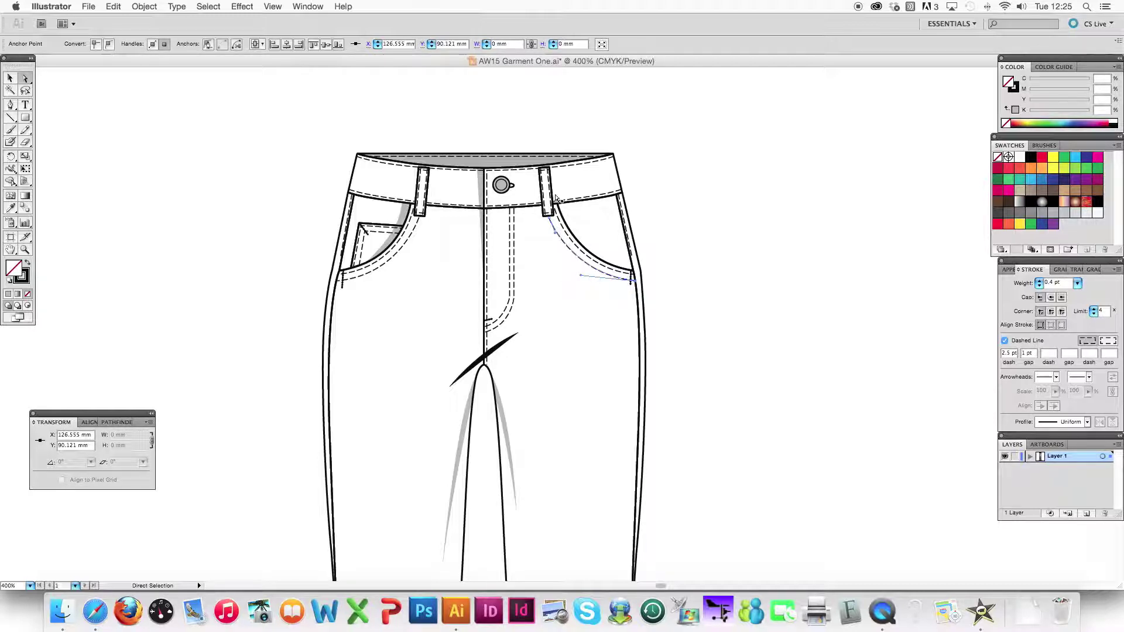
{"action": "left_click", "coordinate": [9, 78]}
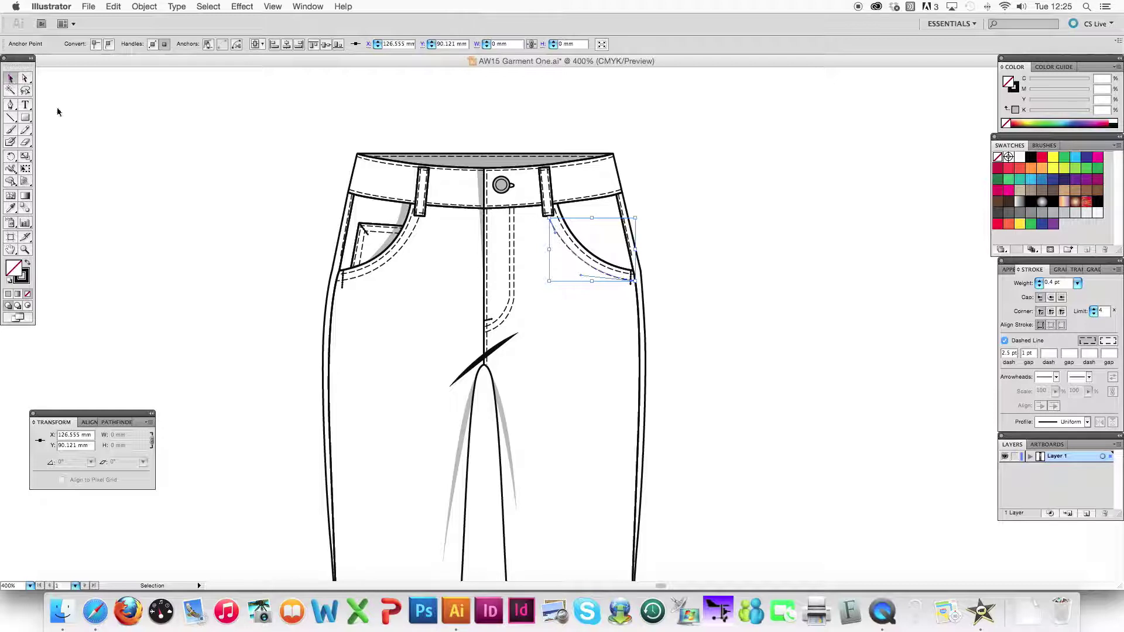
{"action": "left_click", "coordinate": [246, 140]}
{"action": "left_click", "coordinate": [497, 185]}
{"action": "left_click", "coordinate": [184, 188]}
Step: Select a path of the left-hand belt loop using the Group Selection tool
{"action": "left_click_drag", "start_coordinate": [24, 78], "coordinate": [50, 91]}
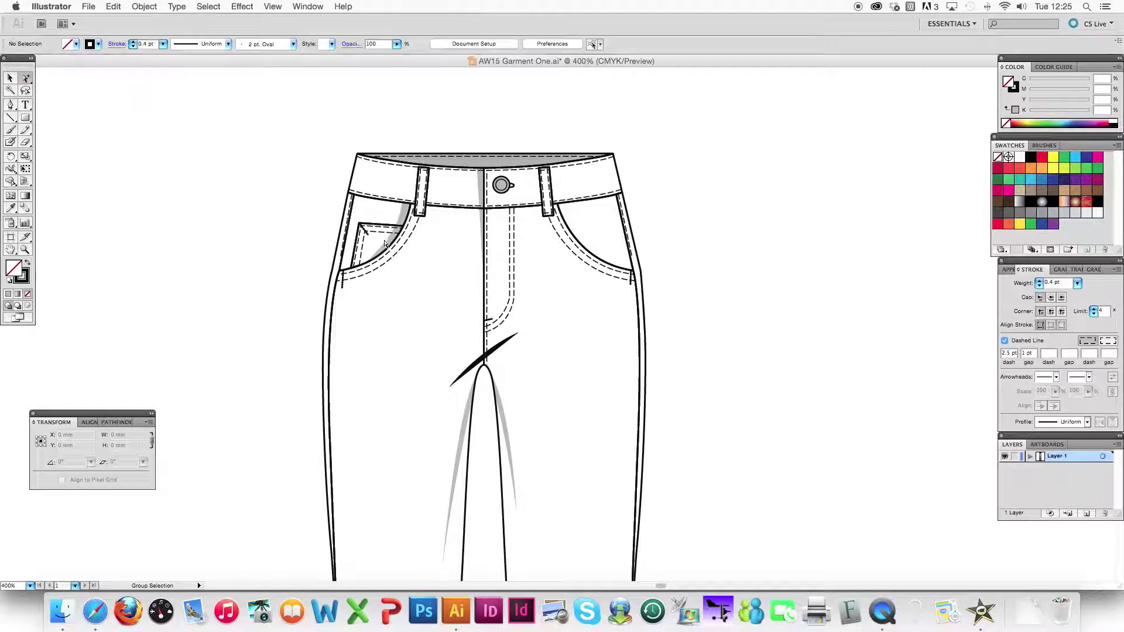
{"action": "left_click", "coordinate": [405, 211]}
{"action": "left_click", "coordinate": [425, 199]}
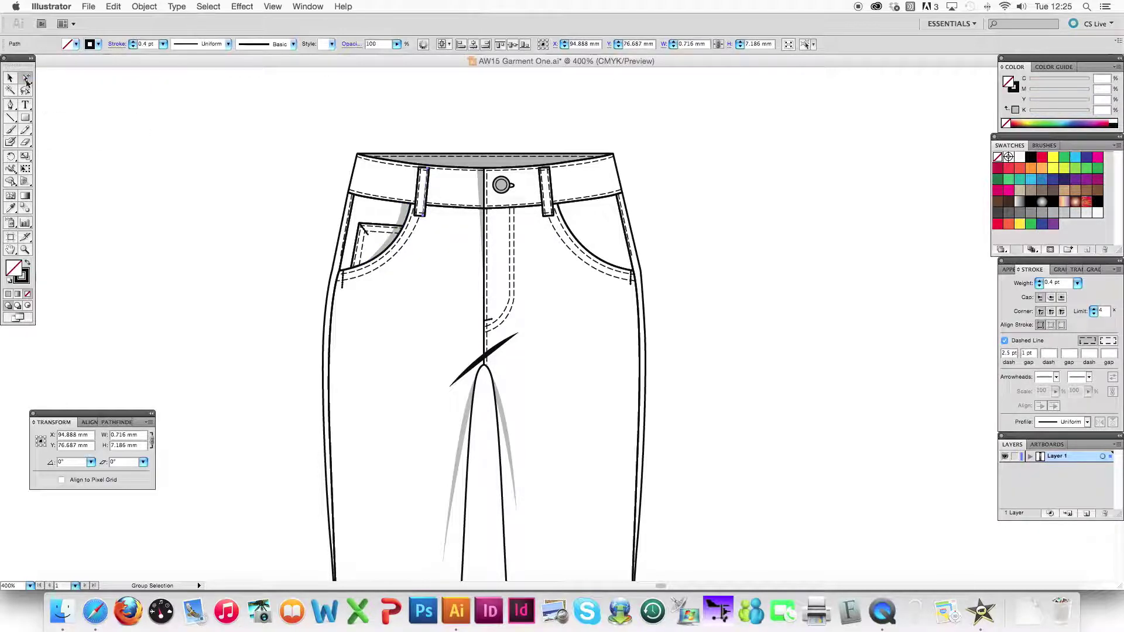
Step: Select a single anchor point on the left-hand pocket's dashed stitching with the Direct Selection tool, then deselect it
{"action": "left_click_drag", "start_coordinate": [28, 79], "coordinate": [50, 81]}
{"action": "left_click", "coordinate": [296, 226]}
{"action": "left_click", "coordinate": [401, 255]}
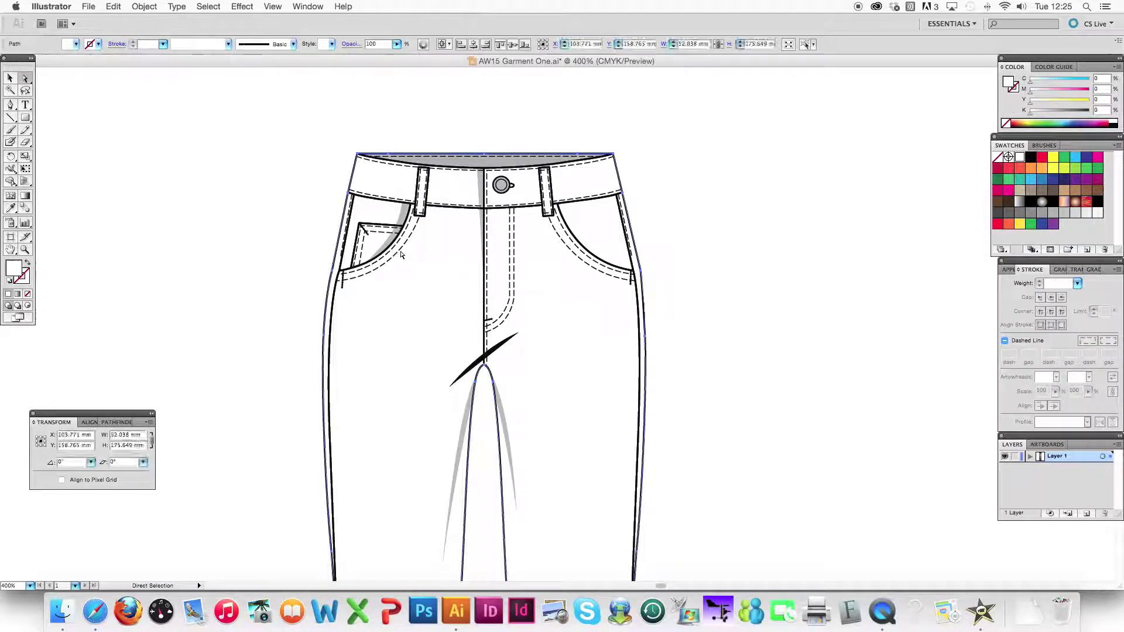
{"action": "left_click", "coordinate": [401, 252]}
{"action": "left_click", "coordinate": [419, 247]}
{"action": "left_click_drag", "start_coordinate": [419, 247], "coordinate": [412, 253]}
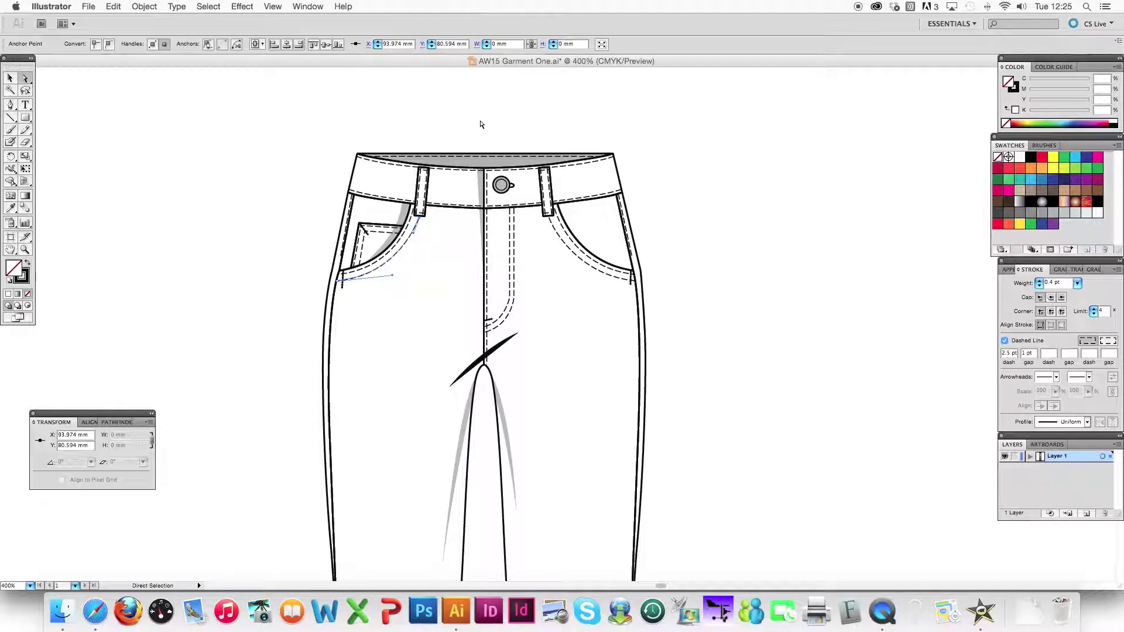
{"action": "left_click", "coordinate": [481, 125]}
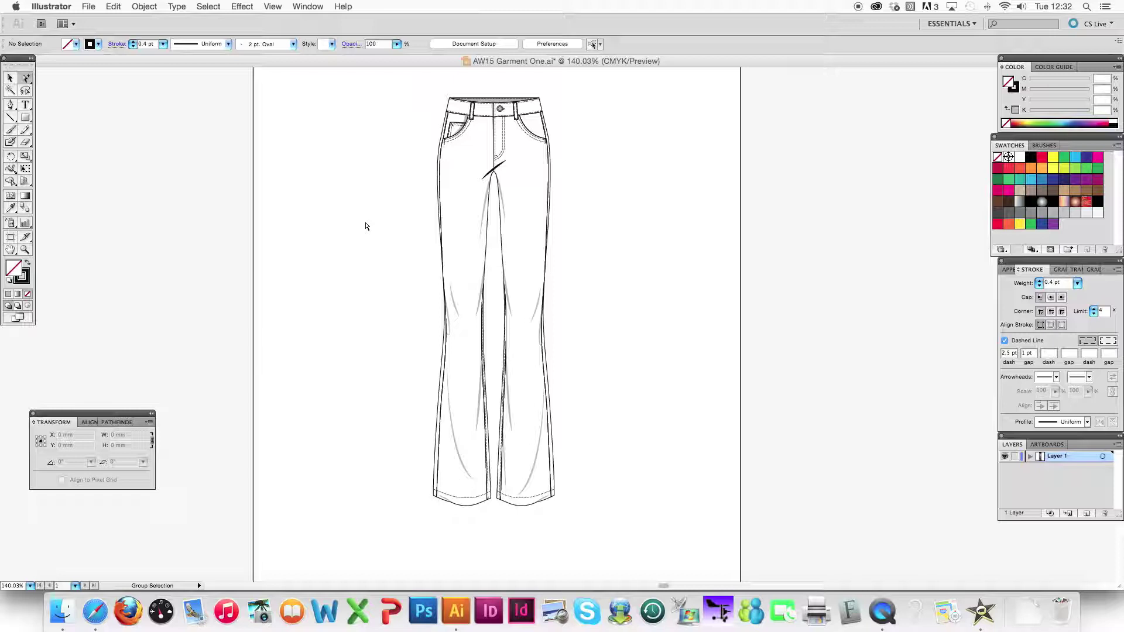
Step: Delete the grey crease shapes at the left-hand knee and on both sides of the right-hand knee
{"action": "key", "text": "super+equal"}
{"action": "key", "text": "super+equal"}
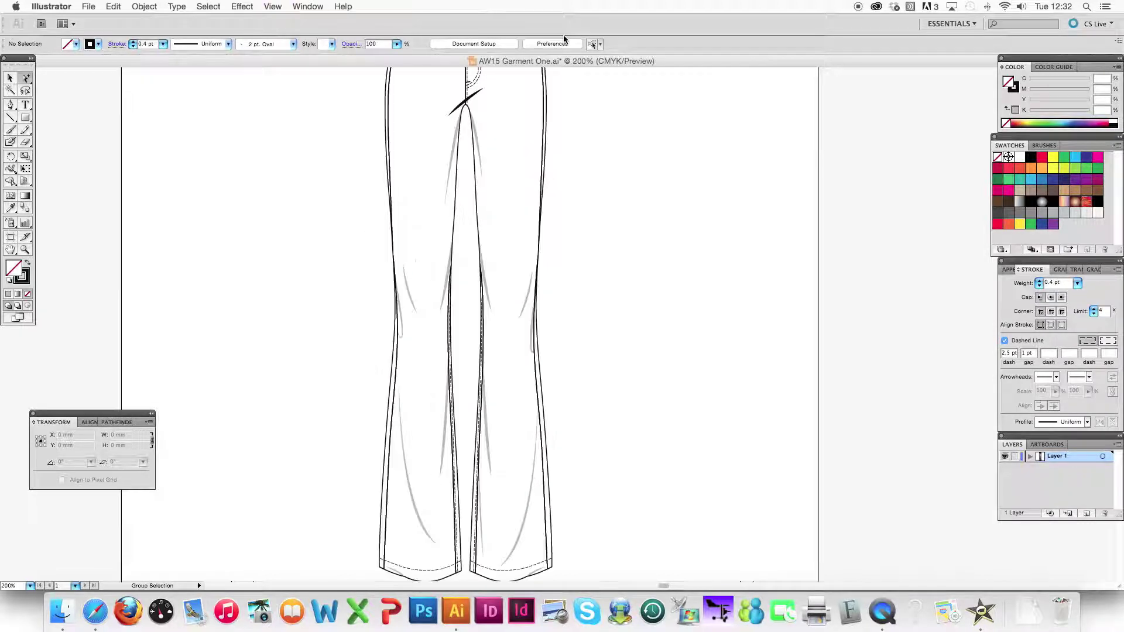
{"action": "left_click", "coordinate": [410, 298]}
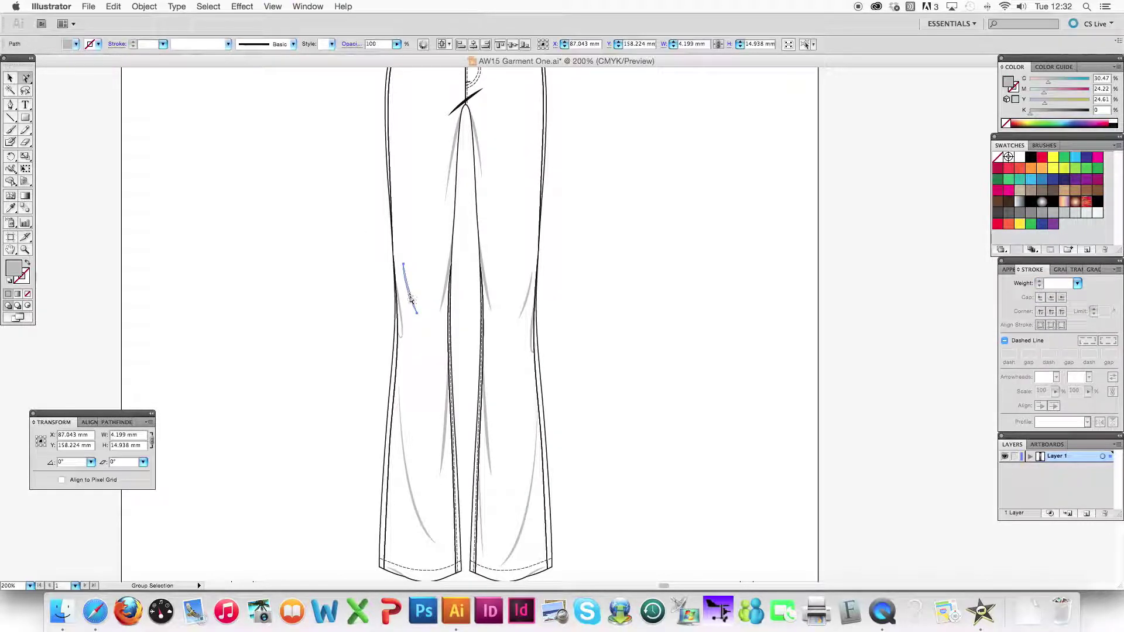
{"action": "key", "text": "Delete"}
{"action": "left_click", "coordinate": [490, 291]}
{"action": "key", "text": "Delete"}
{"action": "left_click", "coordinate": [522, 308]}
{"action": "key", "text": "Delete"}
Step: Delete the remaining grey creases along the right-hand leg, from the knee's outer edge down to the hem
{"action": "left_click", "coordinate": [529, 342]}
{"action": "left_click", "coordinate": [486, 436]}
{"action": "key", "text": "Delete"}
{"action": "left_click", "coordinate": [523, 516]}
{"action": "key", "text": "Delete"}
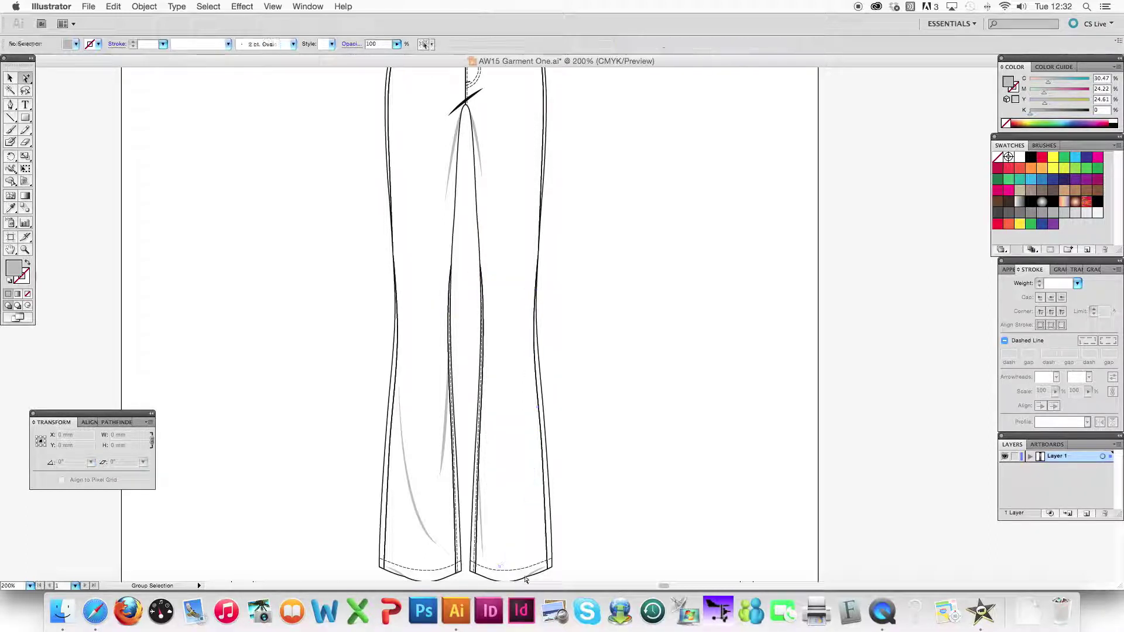
{"action": "left_click", "coordinate": [526, 563]}
{"action": "key", "text": "Delete"}
Step: Delete the long grey creases on the lower part of the left-hand leg
{"action": "left_click", "coordinate": [410, 488]}
{"action": "key", "text": "Delete"}
{"action": "left_click", "coordinate": [444, 451]}
{"action": "key", "text": "Delete"}
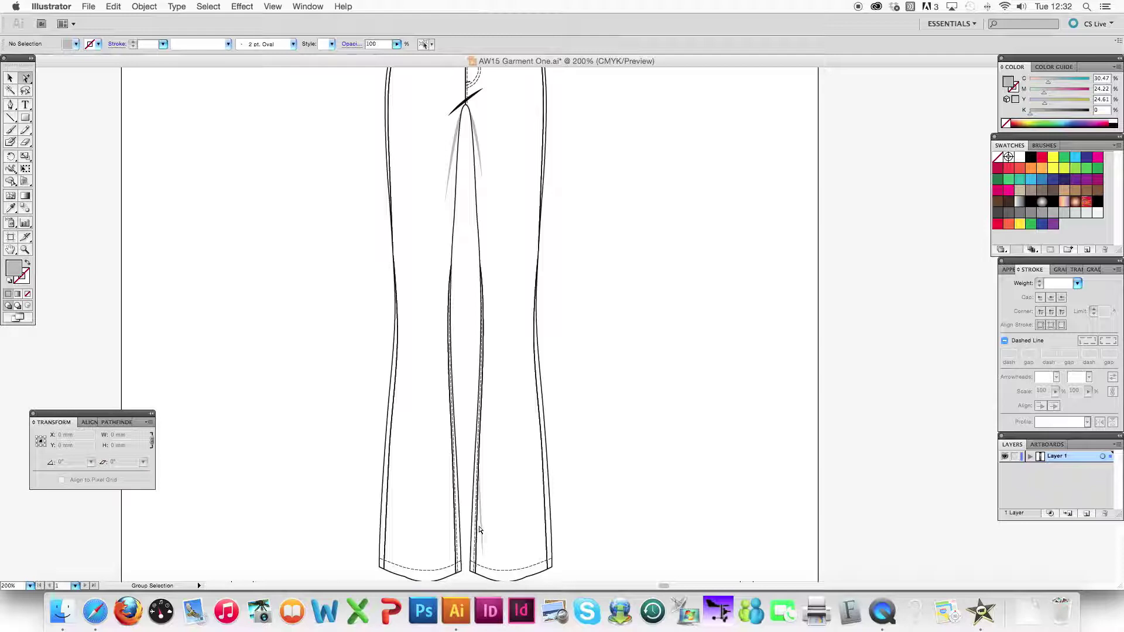
Step: Delete the two grey crease shapes on the inner thighs below the crotch
{"action": "key", "text": "space"}
{"action": "left_click_drag", "start_coordinate": [497, 228], "coordinate": [478, 382]}
{"action": "left_click", "coordinate": [439, 264]}
{"action": "key", "text": "Delete"}
{"action": "left_click", "coordinate": [461, 246]}
{"action": "key", "text": "Delete"}
Step: Delete the grey shading in the left-hand pocket and along the centre front fly seam
{"action": "left_click", "coordinate": [25, 249]}
{"action": "left_click_drag", "start_coordinate": [311, 98], "coordinate": [670, 258]}
{"action": "left_click", "coordinate": [25, 79]}
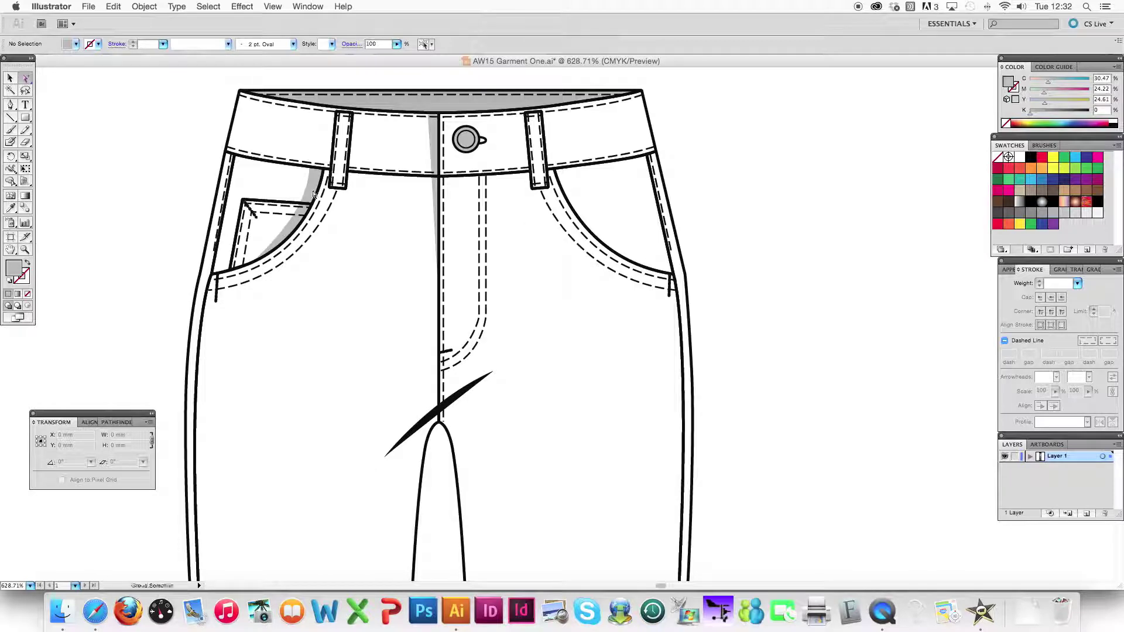
{"action": "left_click", "coordinate": [314, 195]}
{"action": "key", "text": "Delete"}
{"action": "left_click", "coordinate": [437, 155]}
{"action": "key", "text": "Delete"}
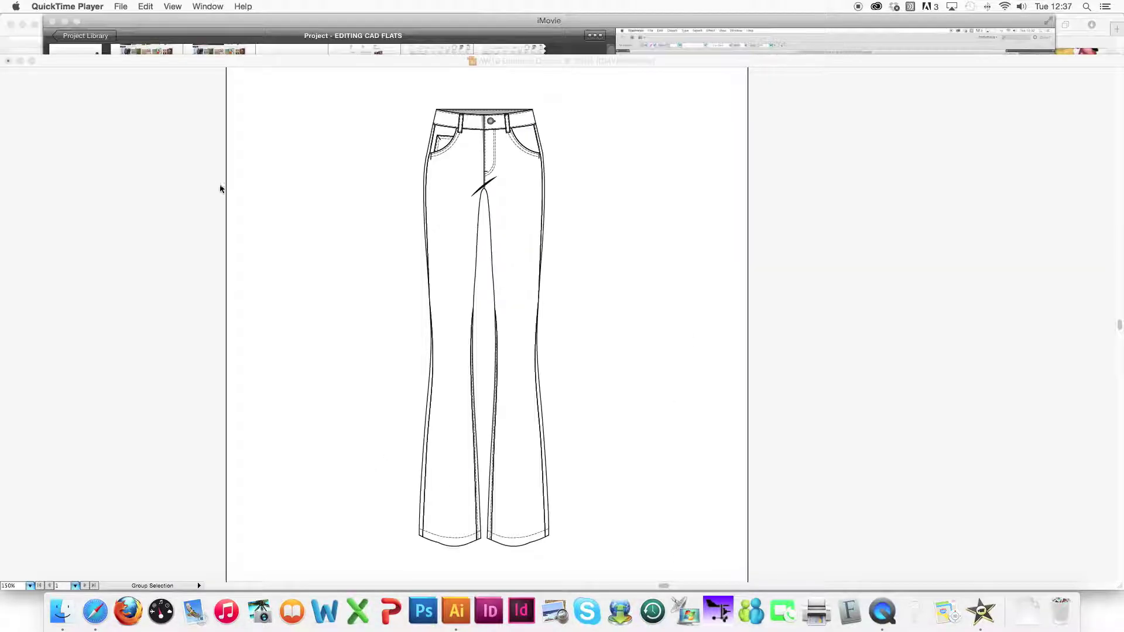
Step: Pull the lower outer side-seam line off the right-hand leg with the Group Selection tool and delete it
{"action": "left_click", "coordinate": [209, 184]}
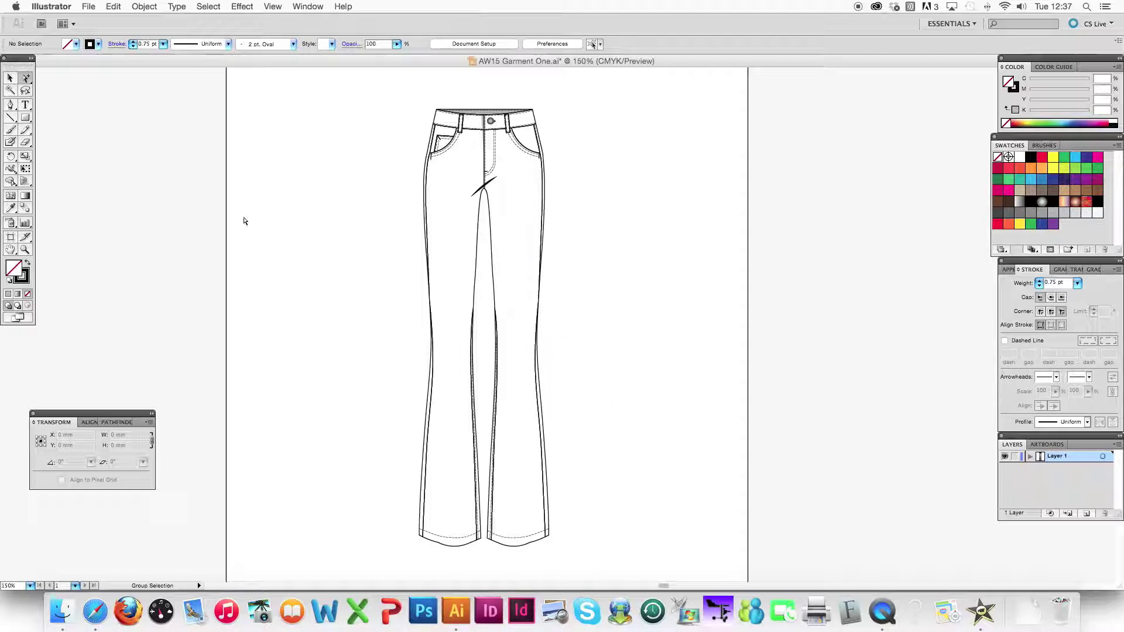
{"action": "left_click_drag", "start_coordinate": [25, 82], "coordinate": [63, 94]}
{"action": "left_click", "coordinate": [537, 355]}
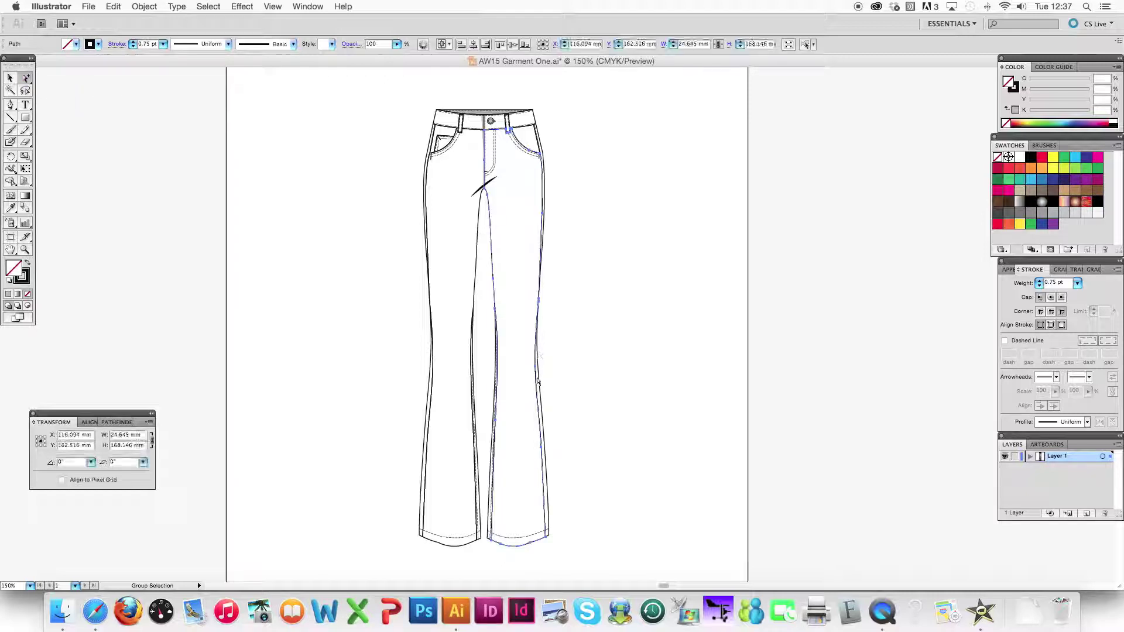
{"action": "key", "text": "super+equal"}
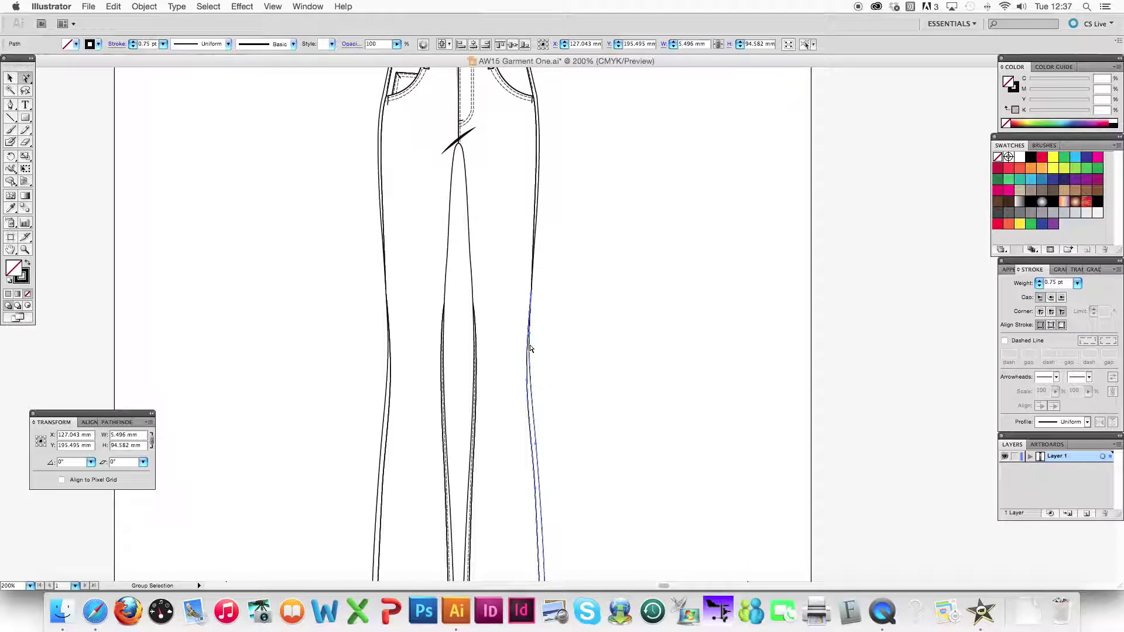
{"action": "scroll", "coordinate": [498, 351], "scroll_direction": "down", "scroll_amount": 5}
{"action": "key", "text": "super+minus"}
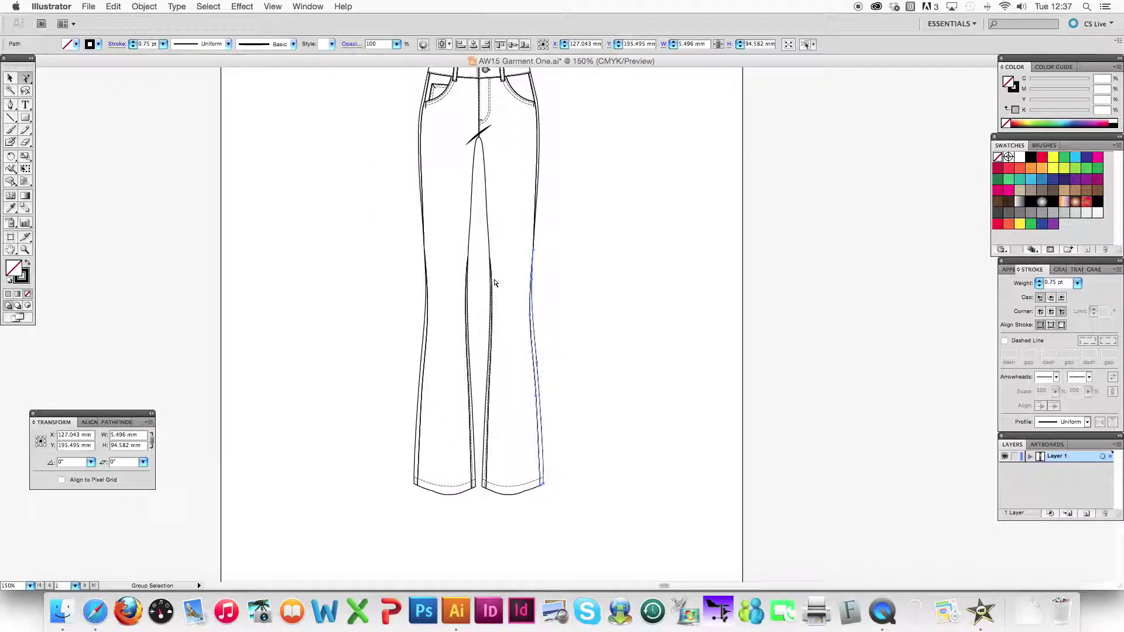
{"action": "left_click", "coordinate": [553, 311]}
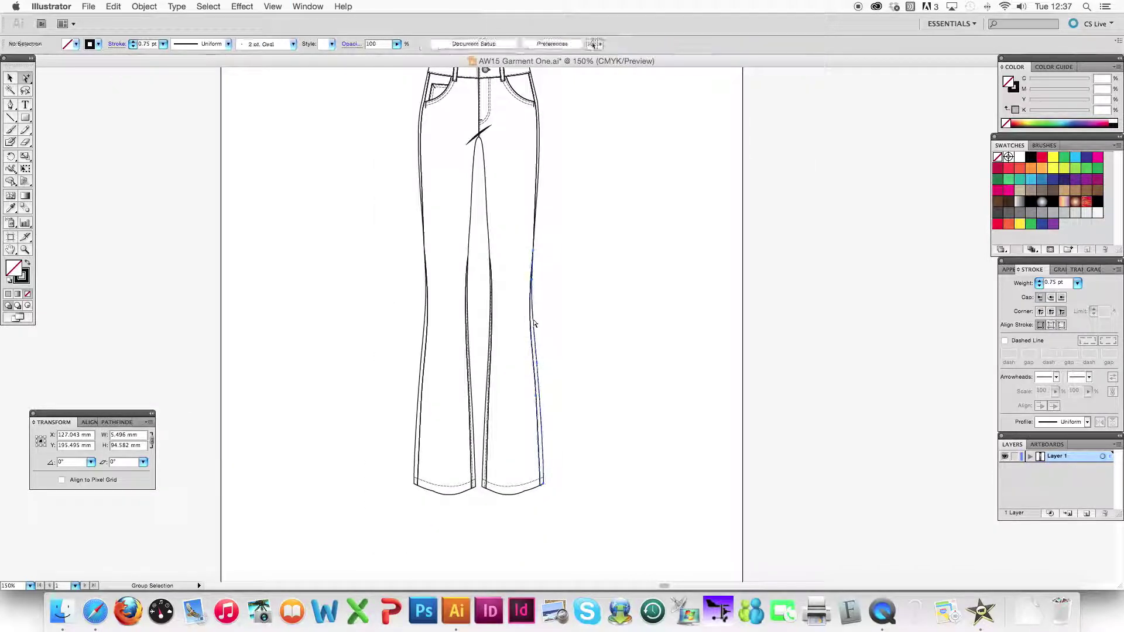
{"action": "mouse_move", "coordinate": [534, 321]}
{"action": "left_mouse_down"}
{"action": "mouse_move", "coordinate": [553, 322]}
{"action": "mouse_move", "coordinate": [531, 318]}
{"action": "left_mouse_up"}
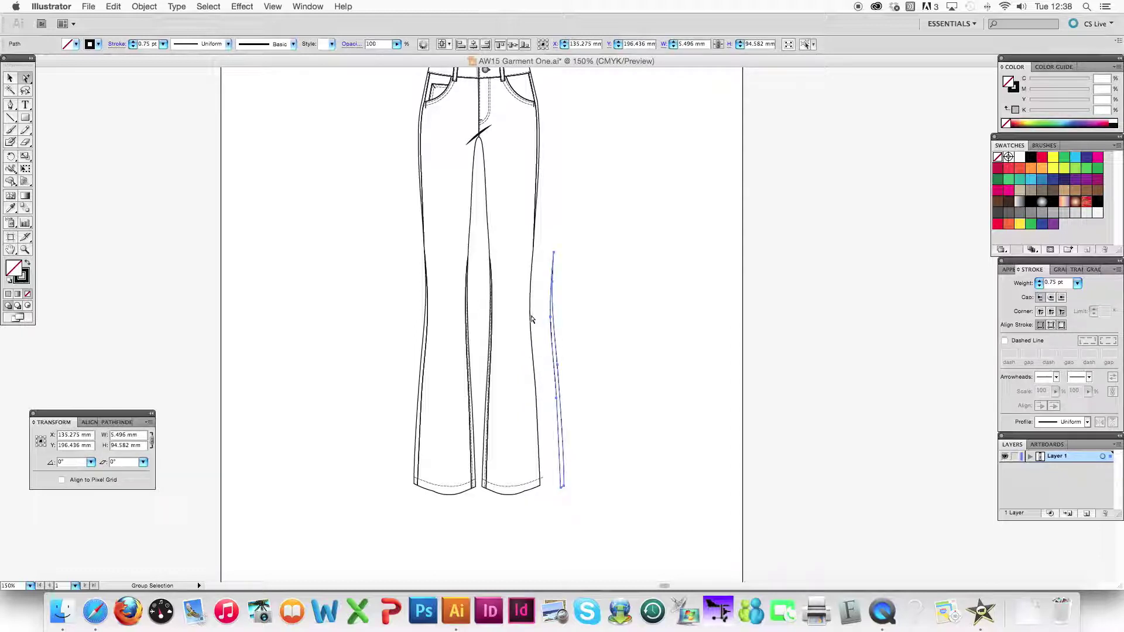
{"action": "key", "text": "Delete"}
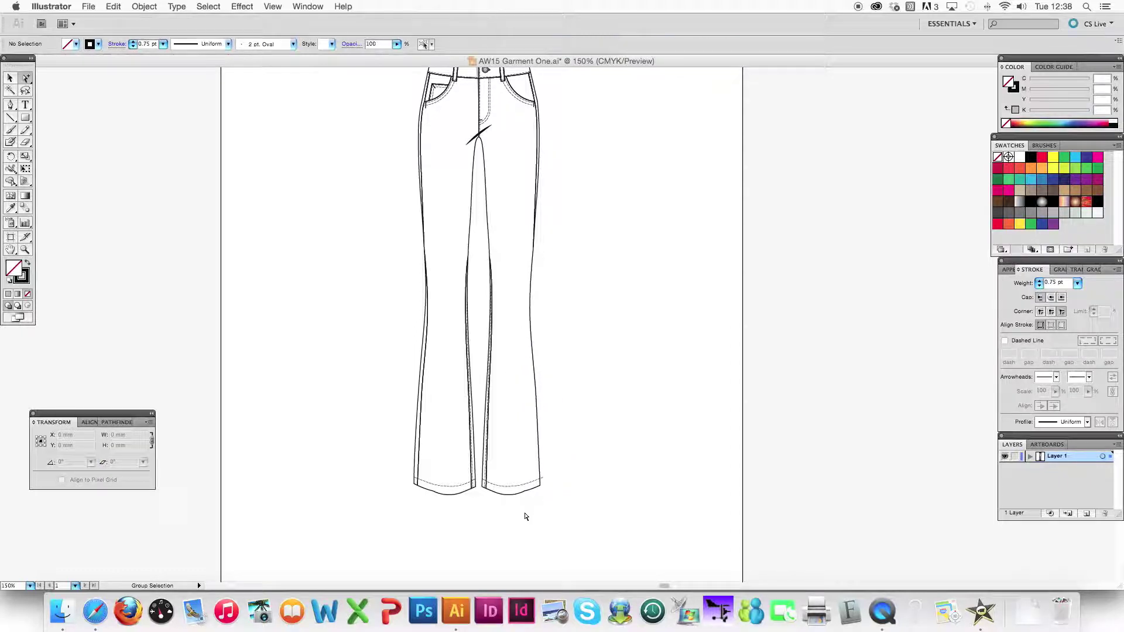
Step: Delete the dashed hem stitching and the inner-leg seam lines from the right-hand leg
{"action": "left_click", "coordinate": [507, 487]}
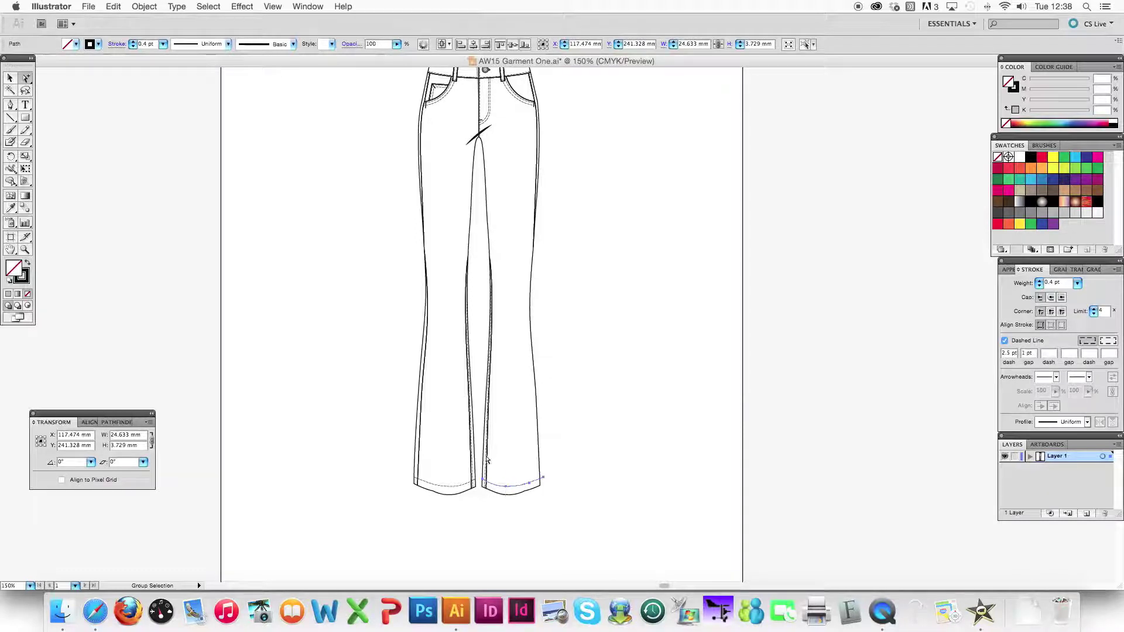
{"action": "key", "text": "Delete"}
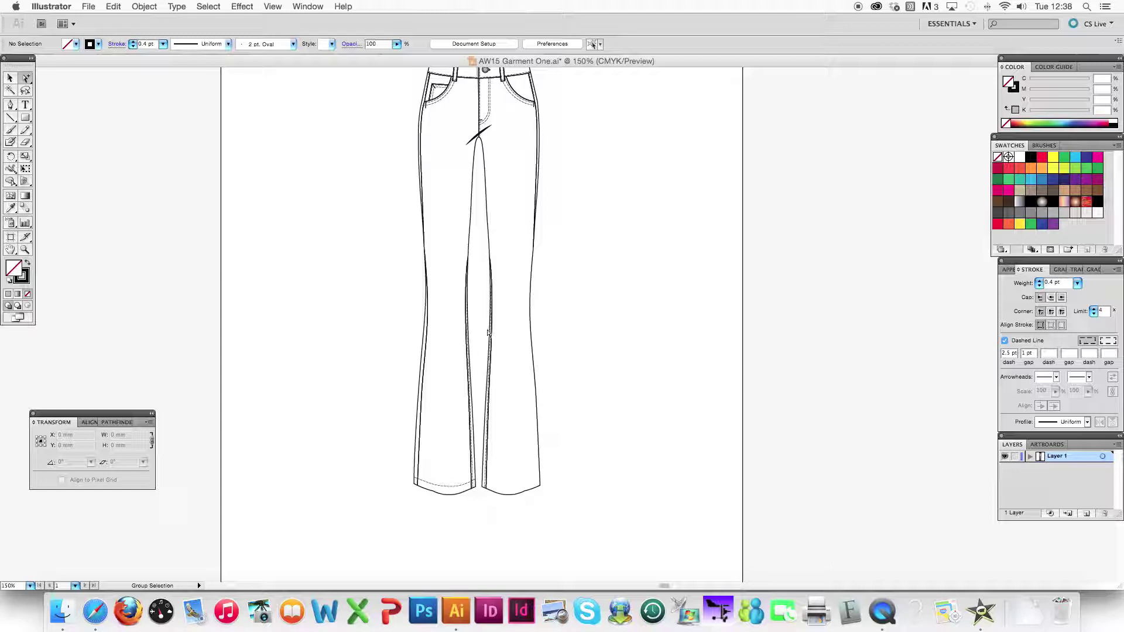
{"action": "key", "text": "super+equal"}
{"action": "left_click_drag", "start_coordinate": [462, 455], "coordinate": [454, 455]}
{"action": "left_click", "coordinate": [411, 482]}
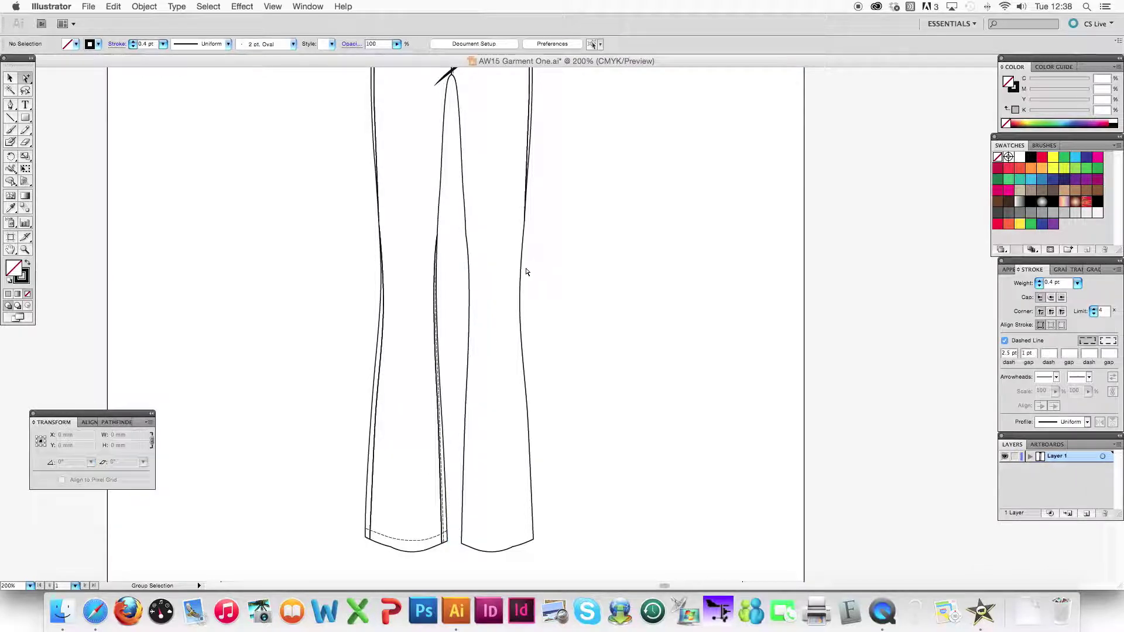
{"action": "key", "text": "super+minus"}
{"action": "left_click_drag", "start_coordinate": [526, 321], "coordinate": [513, 365]}
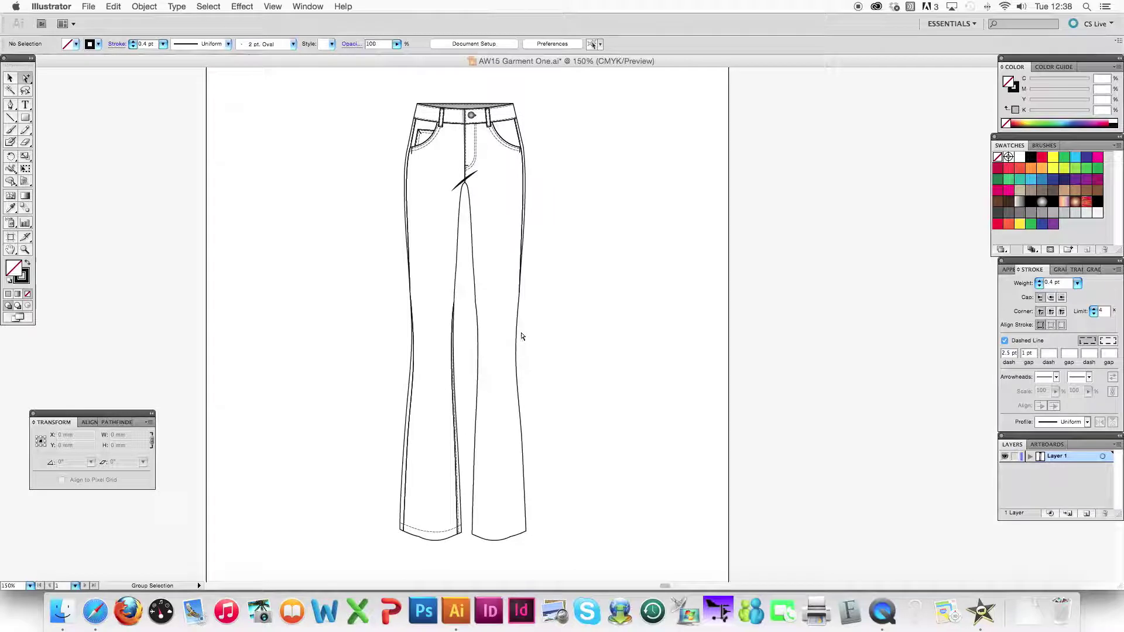
Step: Select the right-hand leg's outline and the white jeans silhouette to check their paths, then deselect everything
{"action": "left_click", "coordinate": [539, 333]}
{"action": "left_click_drag", "start_coordinate": [542, 321], "coordinate": [521, 323]}
{"action": "left_click", "coordinate": [545, 339]}
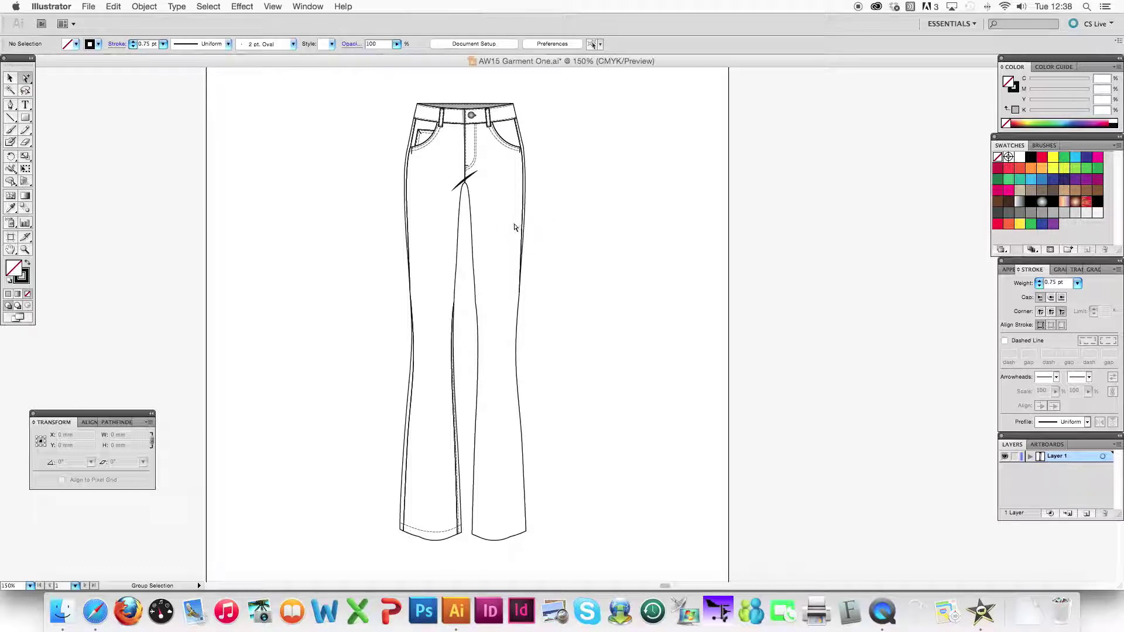
{"action": "left_click", "coordinate": [479, 321]}
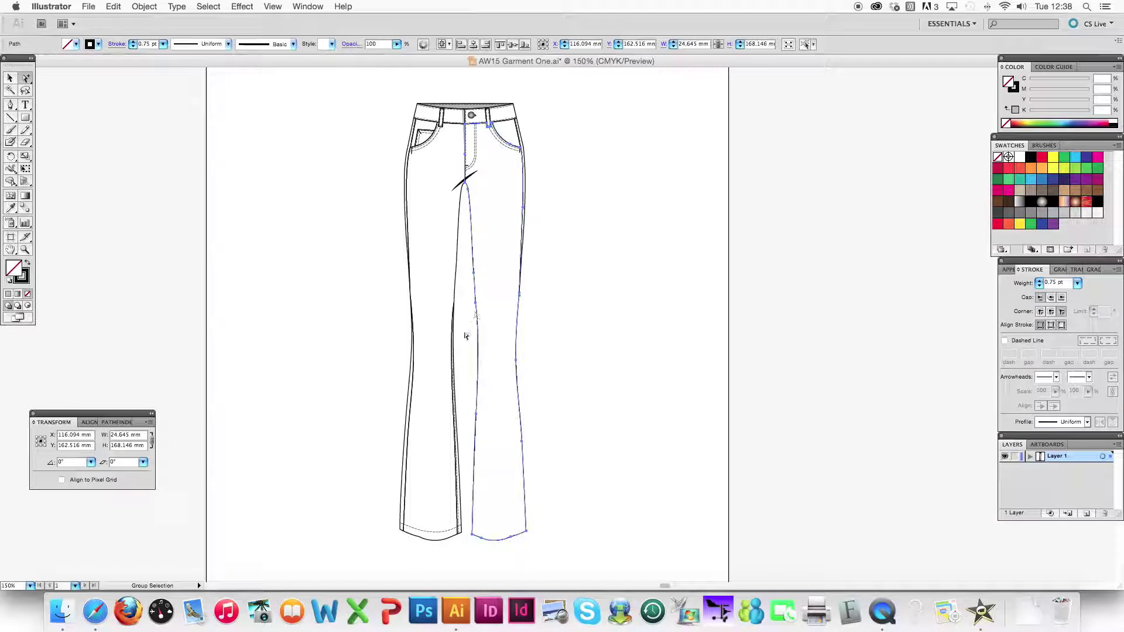
{"action": "left_click", "coordinate": [546, 312]}
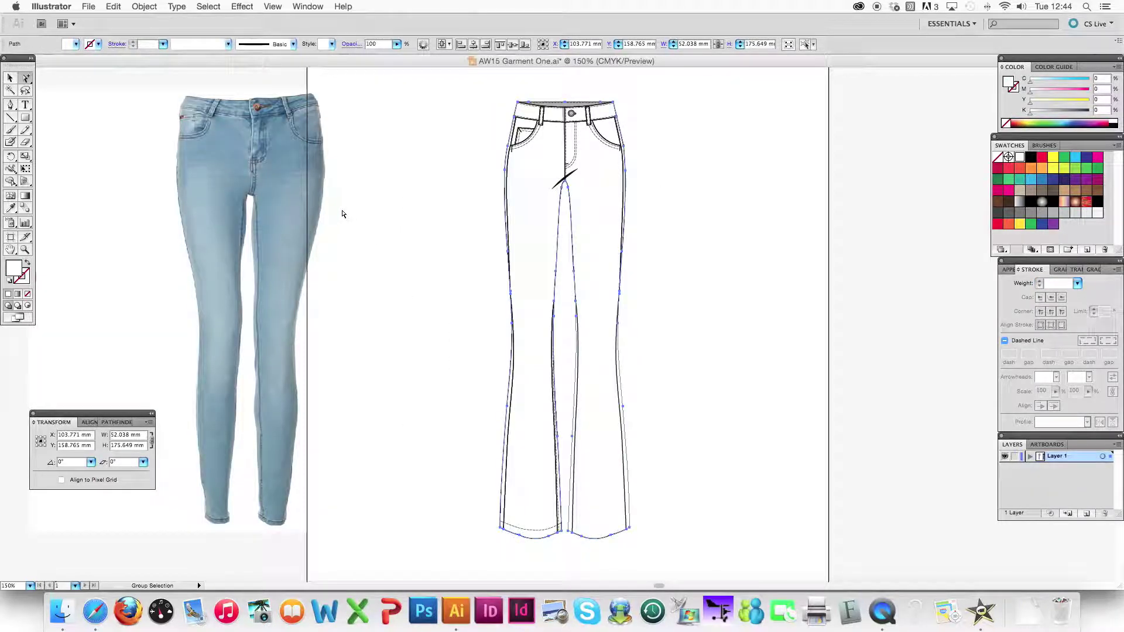
{"action": "left_click", "coordinate": [353, 215]}
Step: Move the skinny jeans photo onto the flat drawing, send it to the back, and line it up behind the drawing
{"action": "left_click_drag", "start_coordinate": [262, 146], "coordinate": [243, 151]}
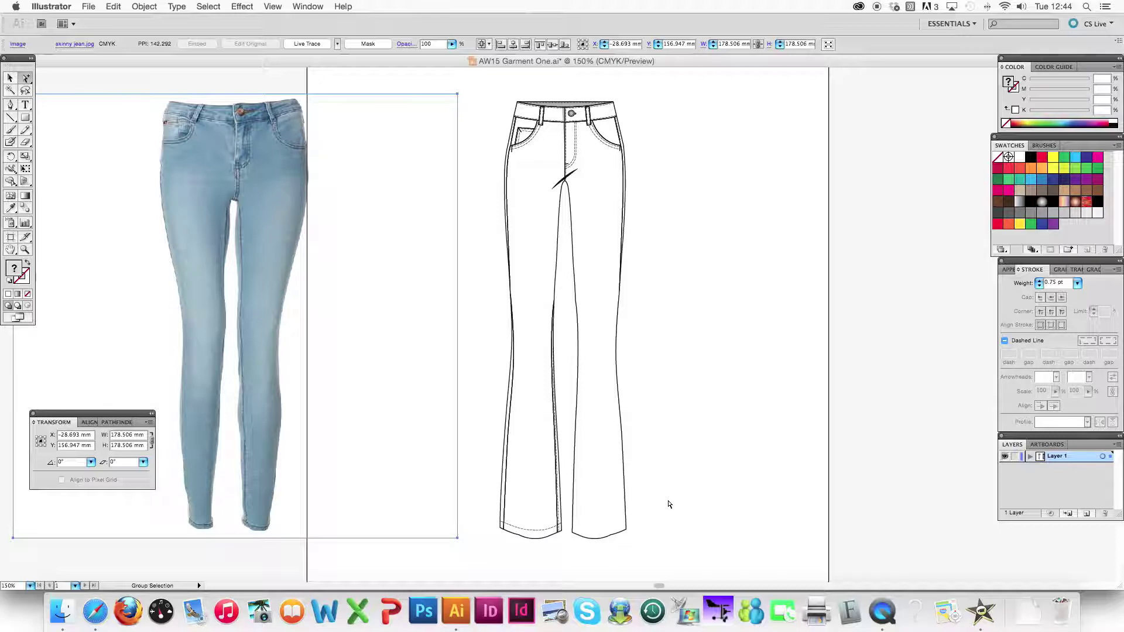
{"action": "left_click_drag", "start_coordinate": [190, 170], "coordinate": [534, 175]}
{"action": "left_click", "coordinate": [144, 6]}
{"action": "mouse_move", "coordinate": [169, 32]}
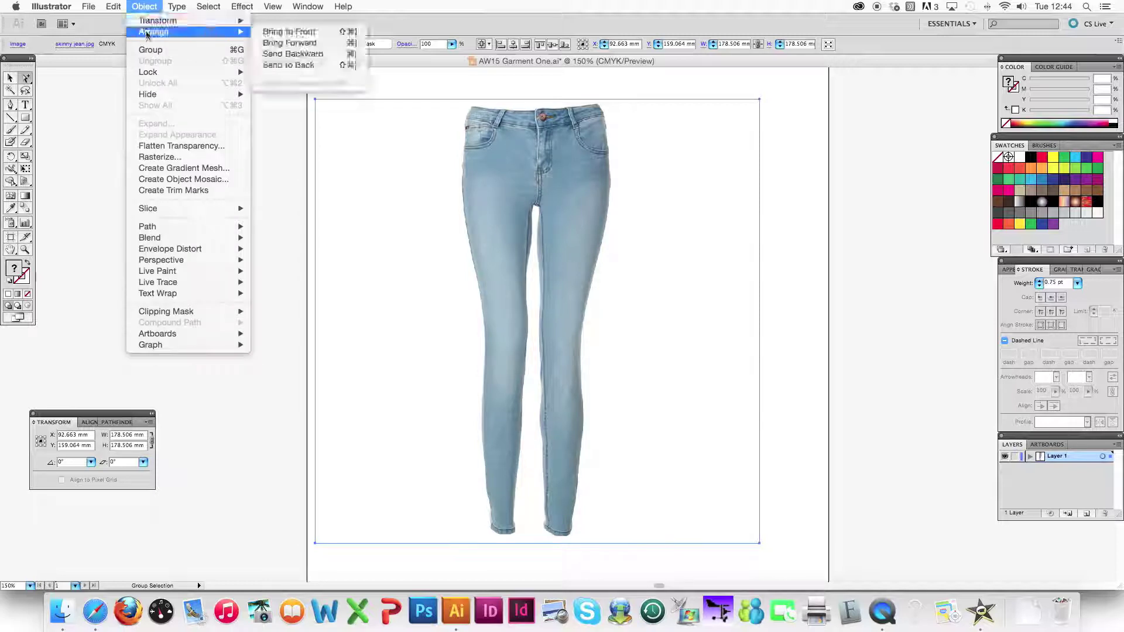
{"action": "left_click", "coordinate": [300, 66]}
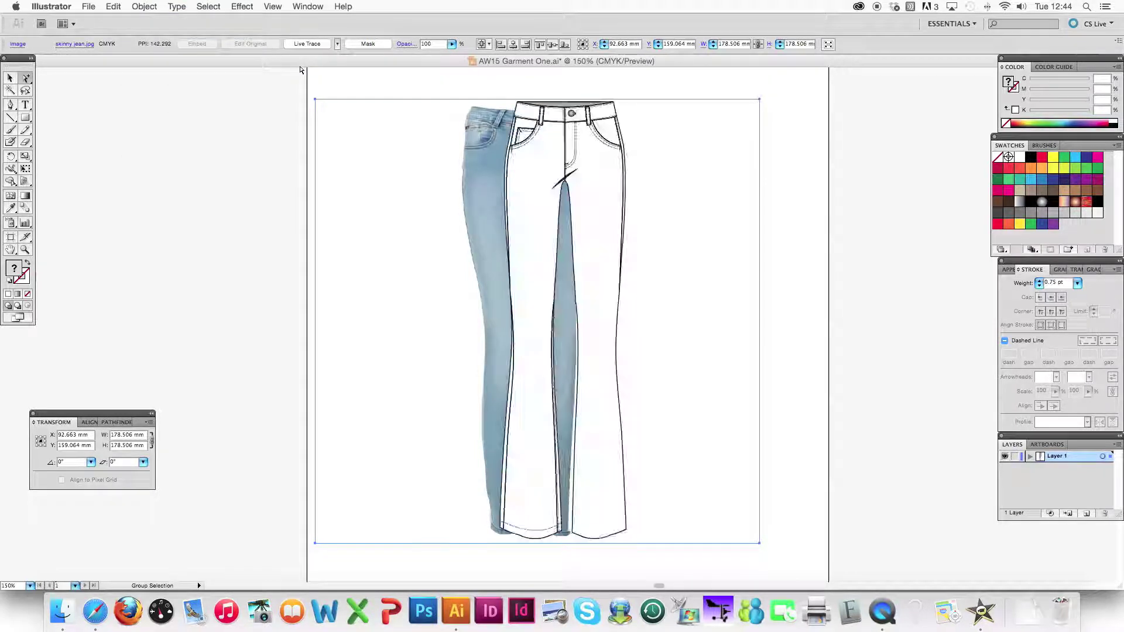
{"action": "left_click_drag", "start_coordinate": [475, 179], "coordinate": [472, 184]}
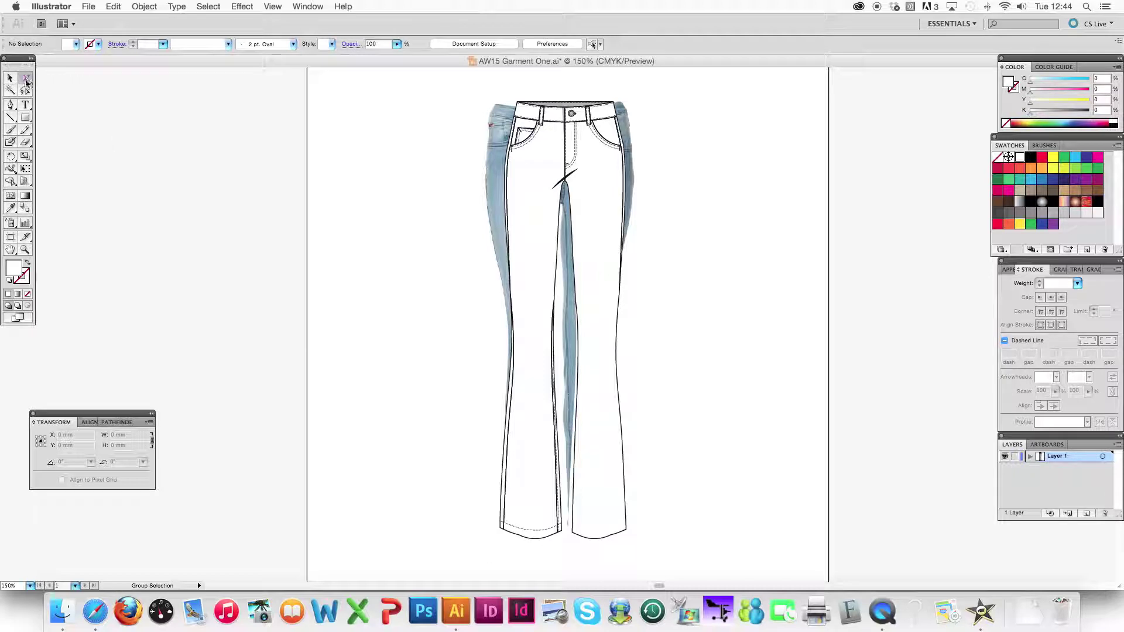
Step: Delete the white silhouette shape behind the flat's outlines with the Group Selection tool so the photo shows through
{"action": "left_click_drag", "start_coordinate": [26, 81], "coordinate": [59, 93]}
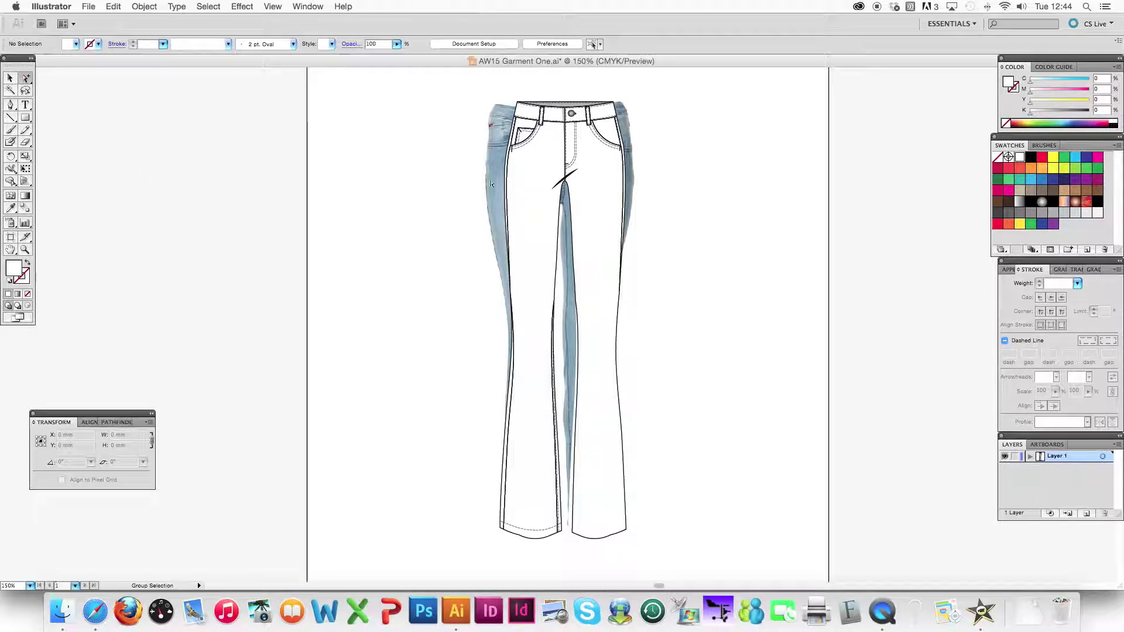
{"action": "left_click", "coordinate": [533, 192]}
{"action": "key", "text": "Delete"}
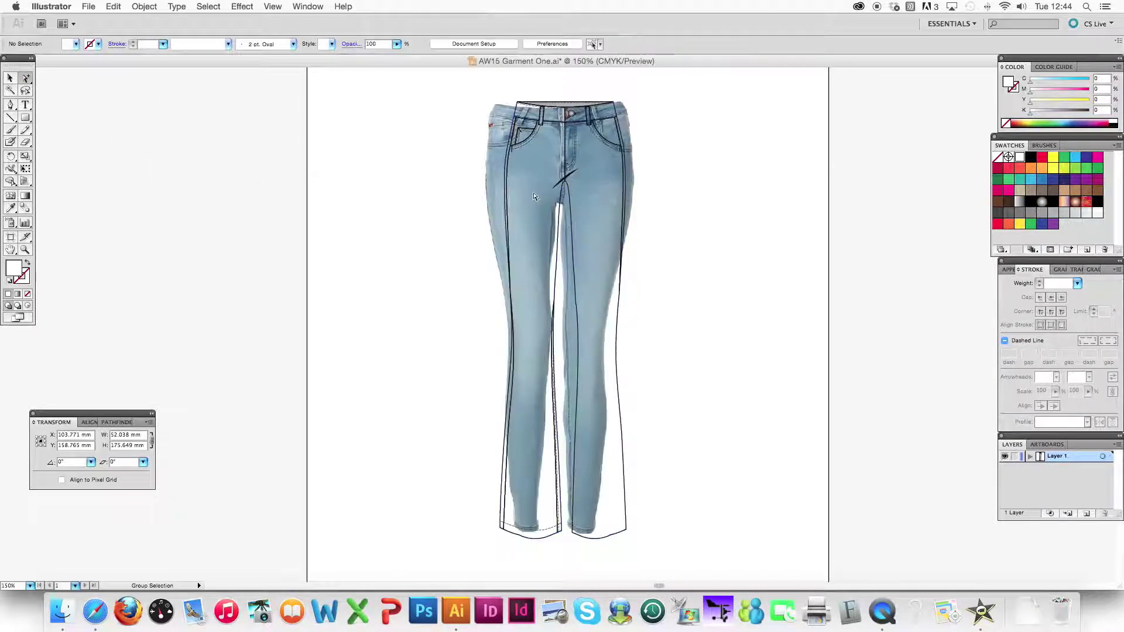
Step: Reduce the skinny jeans photo's opacity to 26%, shift it slightly to line up with the flat's legs, and deselect it
{"action": "left_click_drag", "start_coordinate": [468, 156], "coordinate": [477, 158]}
{"action": "left_click", "coordinate": [1076, 270]}
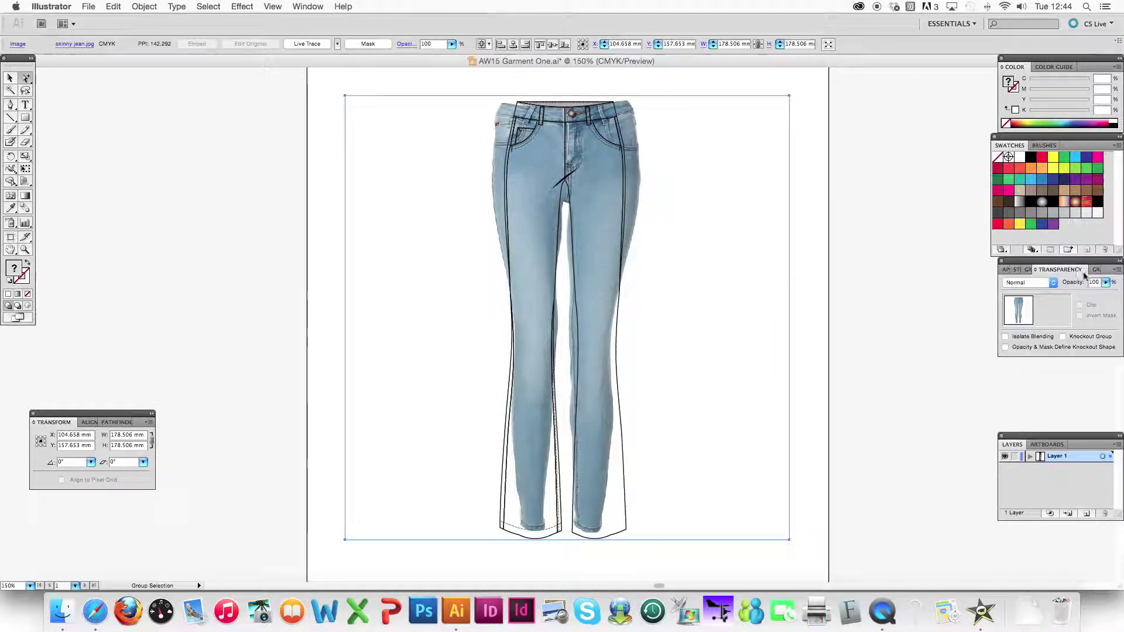
{"action": "left_click", "coordinate": [1106, 282]}
{"action": "left_click_drag", "start_coordinate": [1105, 296], "coordinate": [1079, 300]}
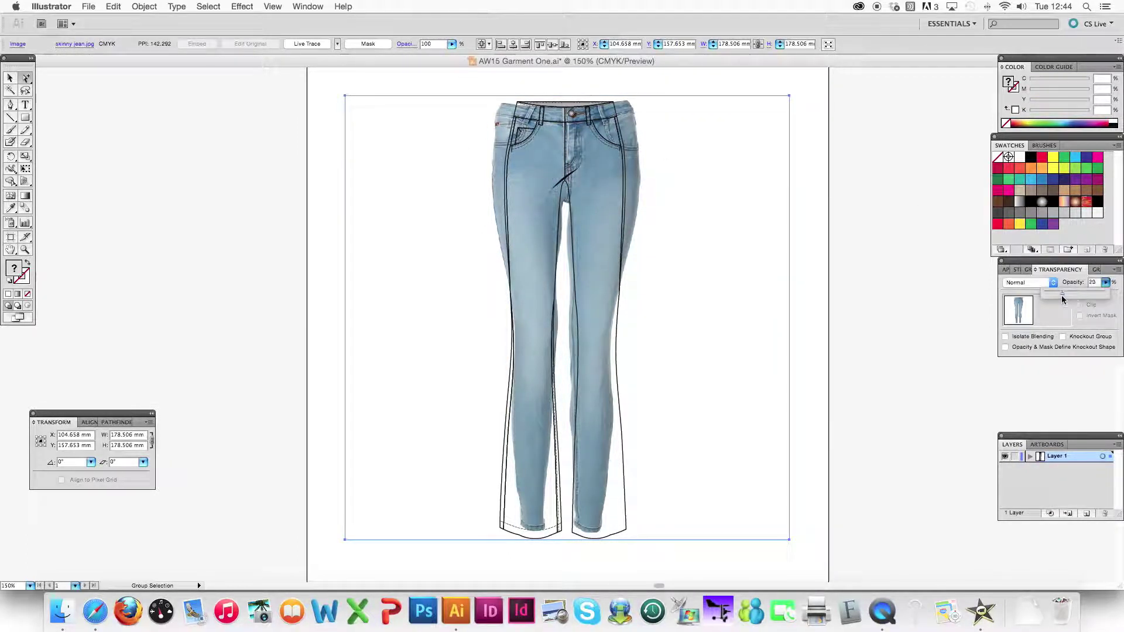
{"action": "left_click_drag", "start_coordinate": [1063, 293], "coordinate": [1059, 296]}
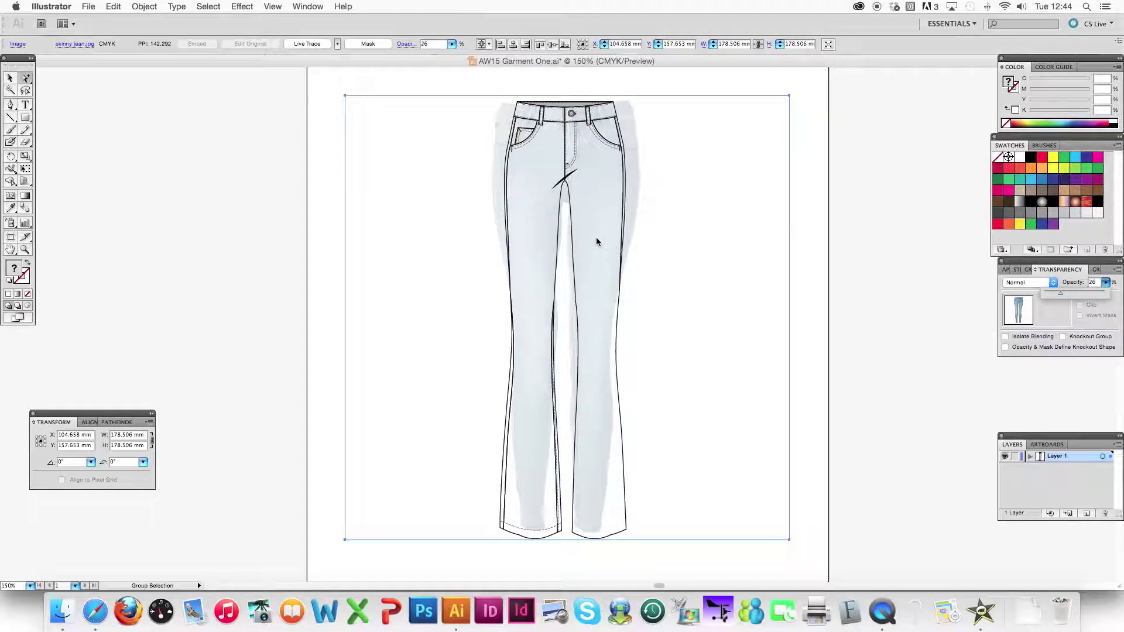
{"action": "left_click_drag", "start_coordinate": [596, 240], "coordinate": [597, 245]}
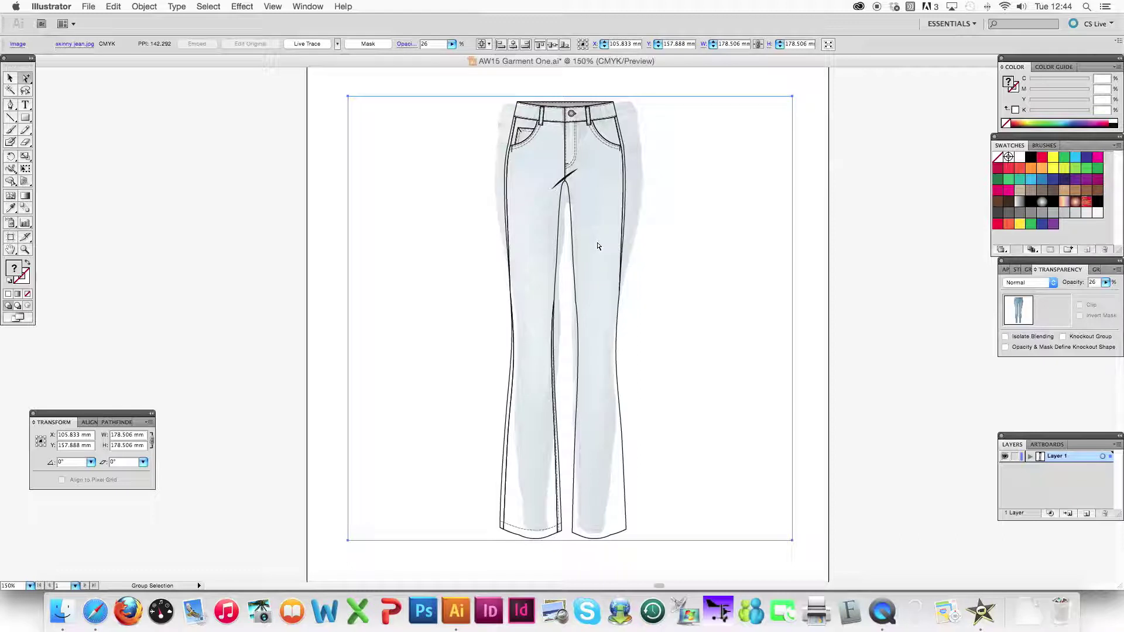
{"action": "key", "text": "v"}
{"action": "key", "text": "super+shift+a"}
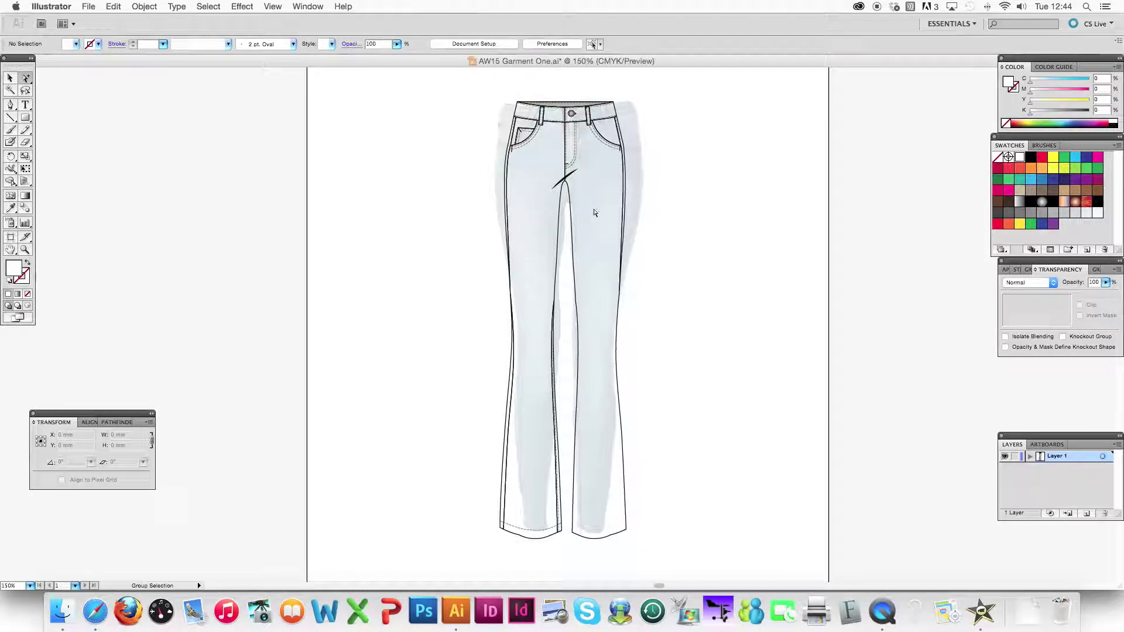
Step: Delete the outer outline segment just below the knee on the right-hand leg with the Direct Selection tool
{"action": "key", "text": "super+equal"}
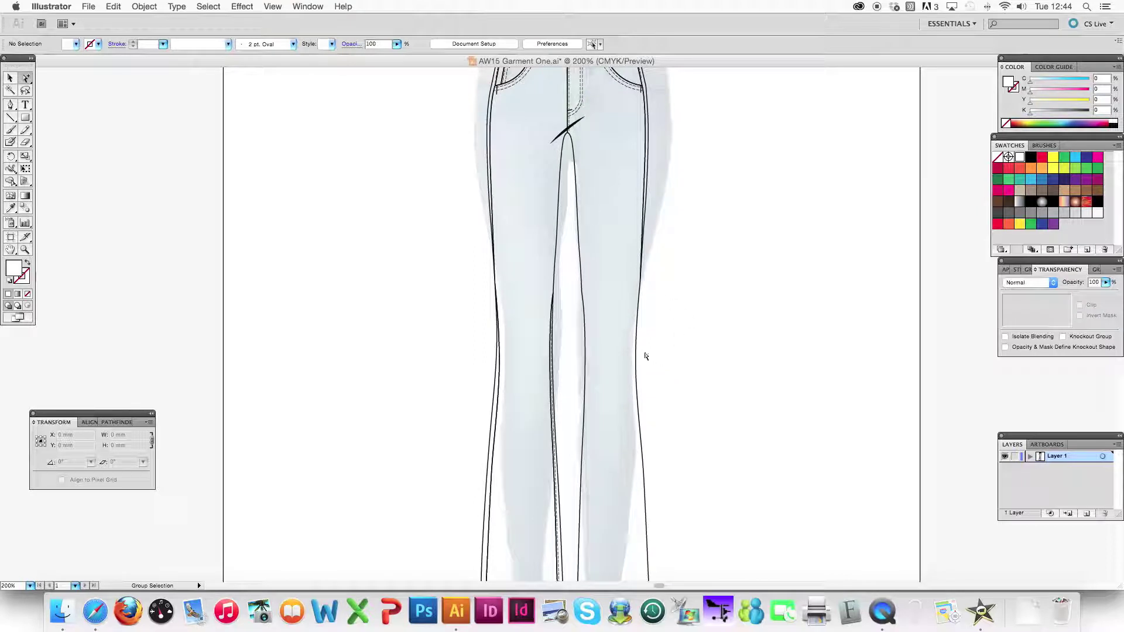
{"action": "mouse_move", "coordinate": [637, 356]}
{"action": "left_mouse_down"}
{"action": "mouse_move", "coordinate": [585, 271]}
{"action": "mouse_move", "coordinate": [555, 262]}
{"action": "left_mouse_up"}
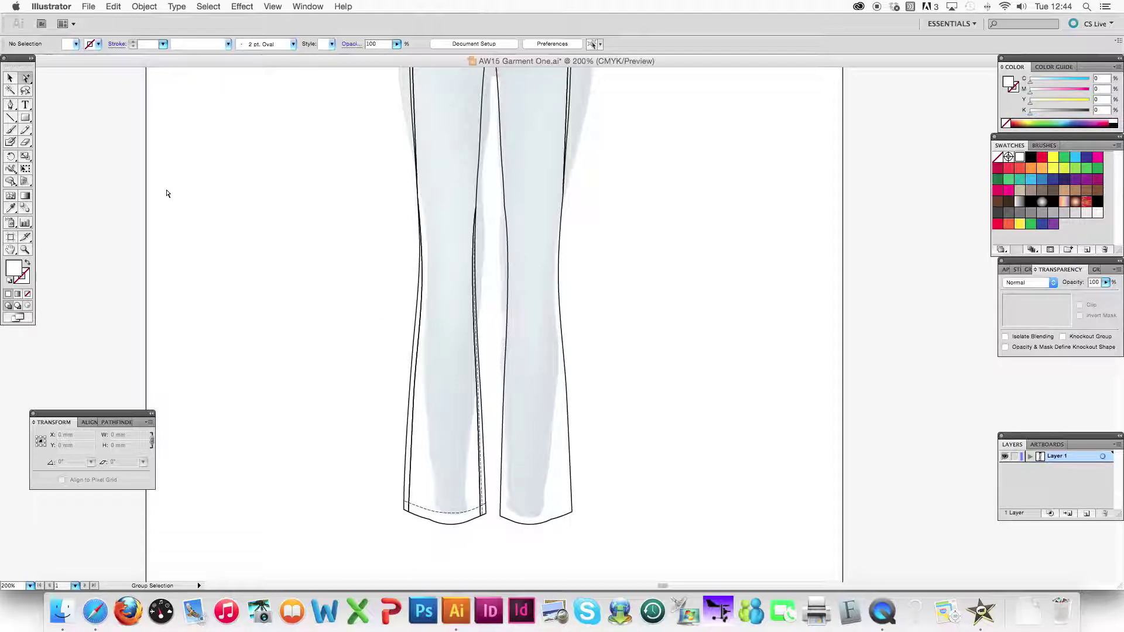
{"action": "left_click_drag", "start_coordinate": [25, 78], "coordinate": [62, 82]}
{"action": "left_click", "coordinate": [558, 242]}
{"action": "key", "text": "super+equal"}
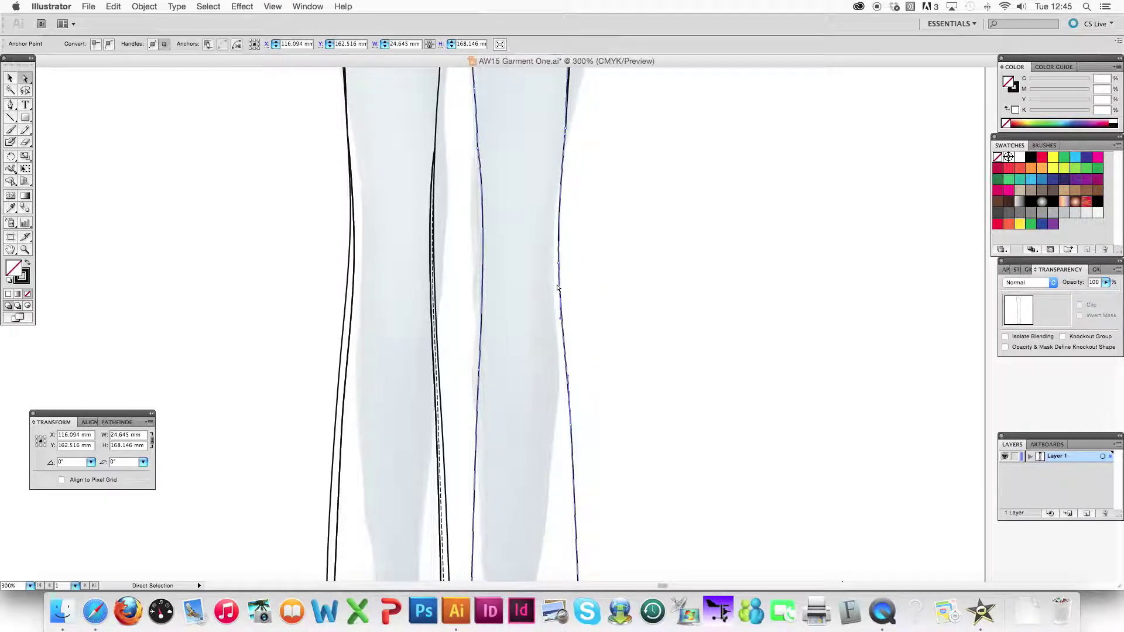
{"action": "key", "text": "Delete"}
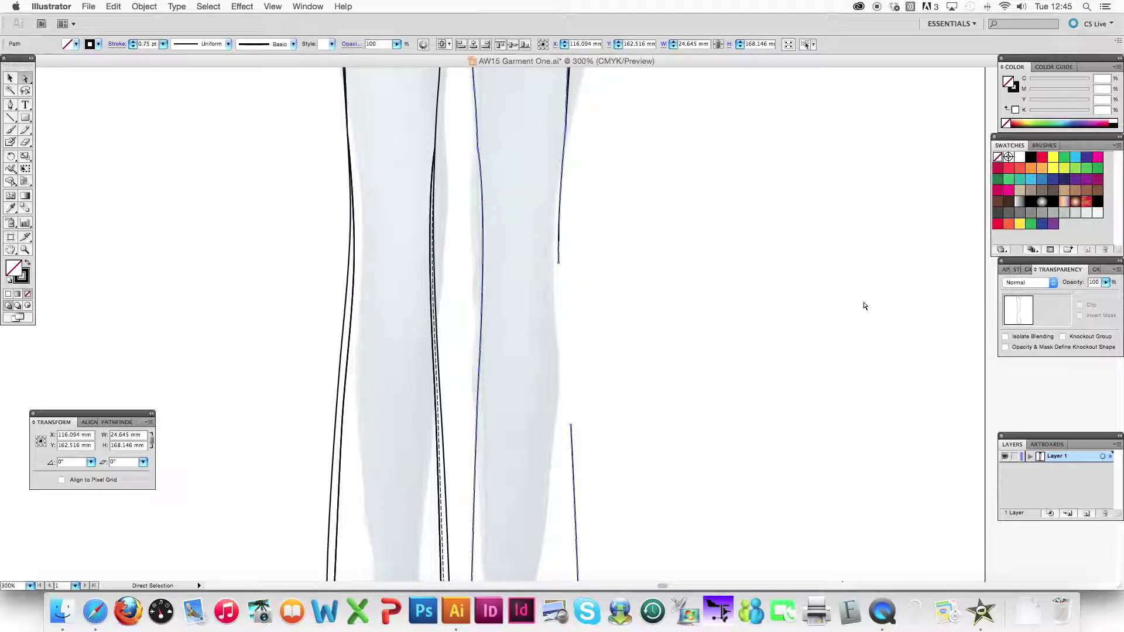
{"action": "left_click", "coordinate": [958, 339]}
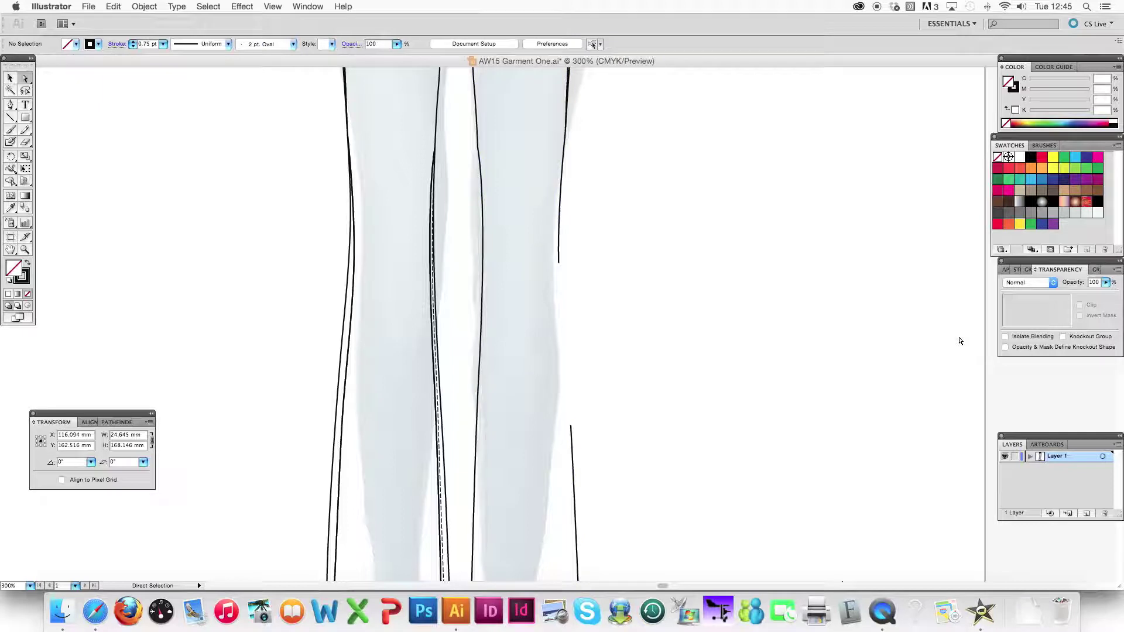
Step: Delete the right-hand leg's inner outline segment running from the calf down to the hem
{"action": "left_click", "coordinate": [482, 363]}
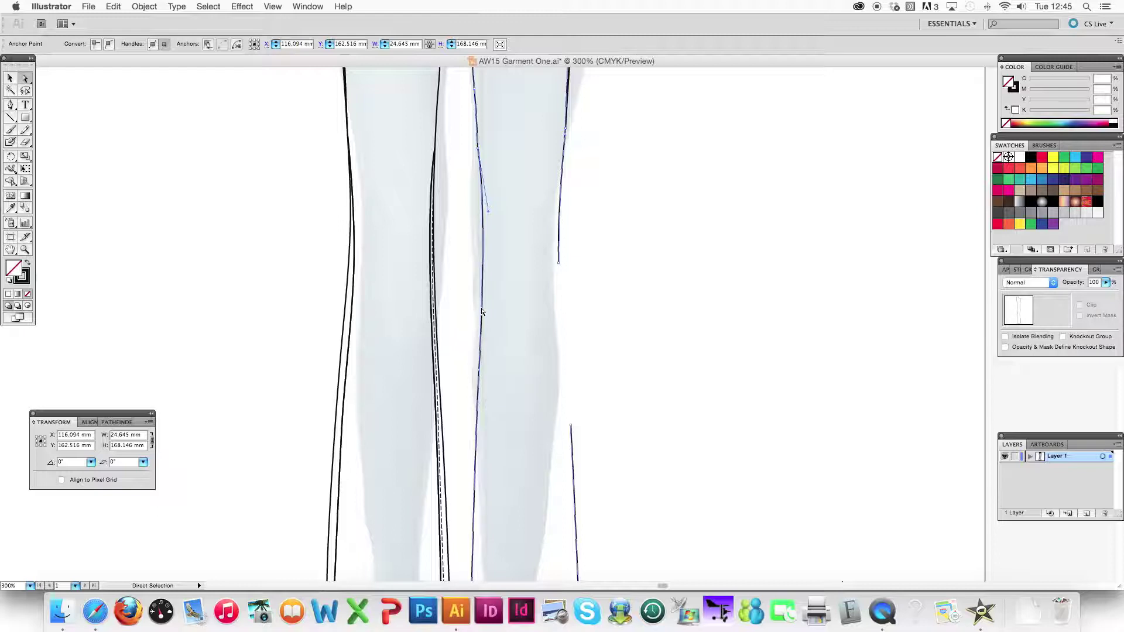
{"action": "scroll", "coordinate": [502, 427], "scroll_direction": "down", "scroll_amount": 4}
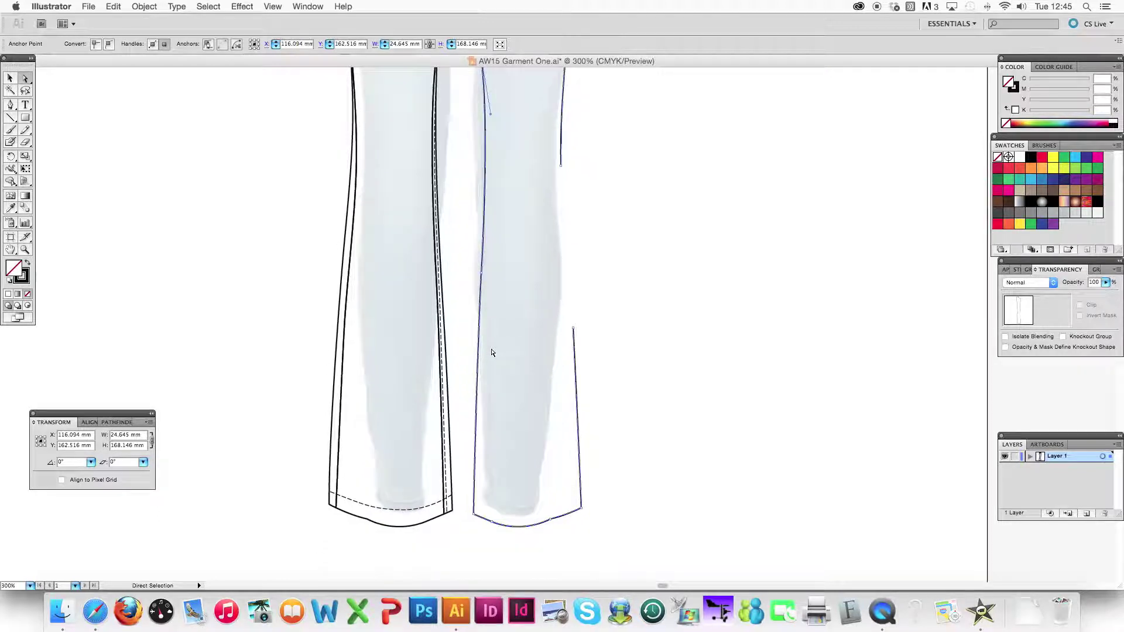
{"action": "left_click", "coordinate": [480, 291]}
{"action": "key", "text": "Delete"}
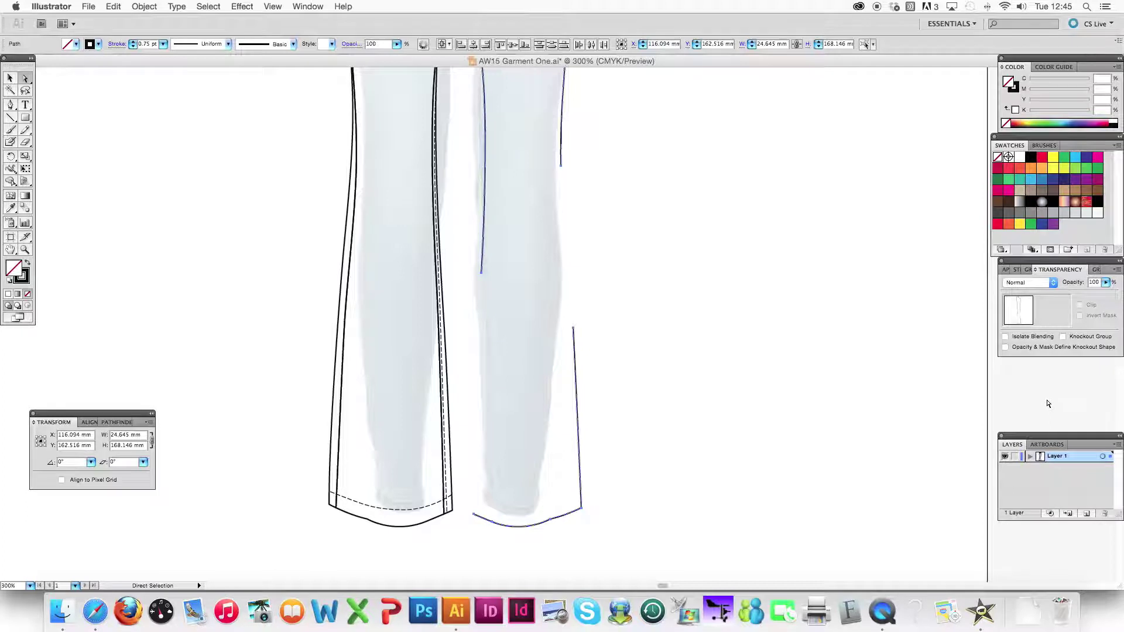
{"action": "key", "text": "super+shift+a"}
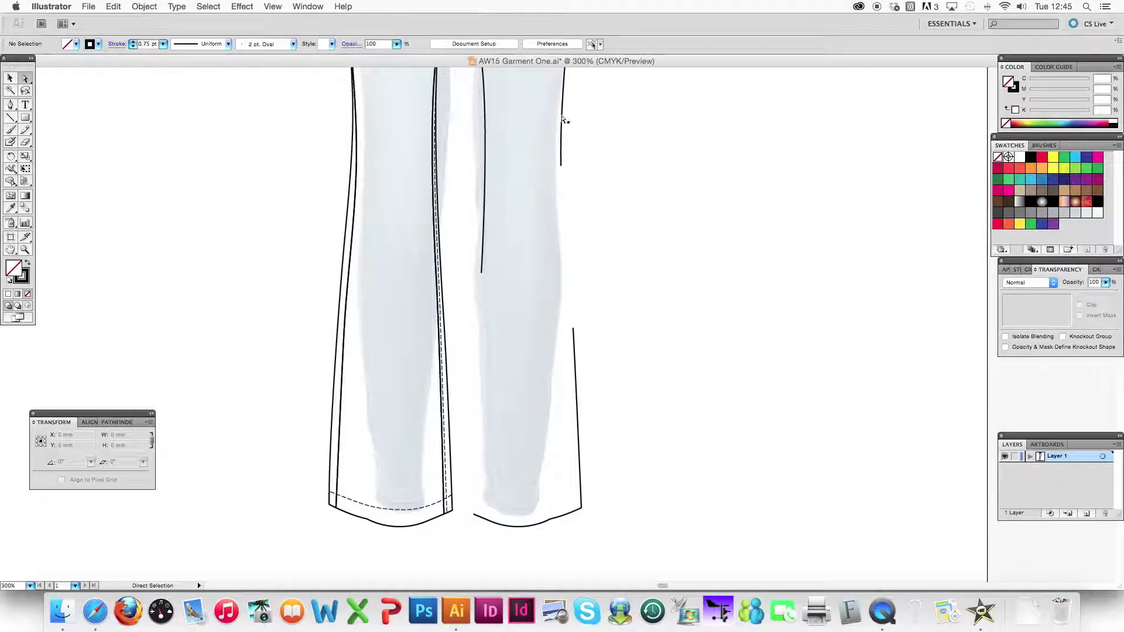
Step: Delete the leftover flared hem and lower outer outline from the right-hand leg
{"action": "left_click", "coordinate": [582, 510]}
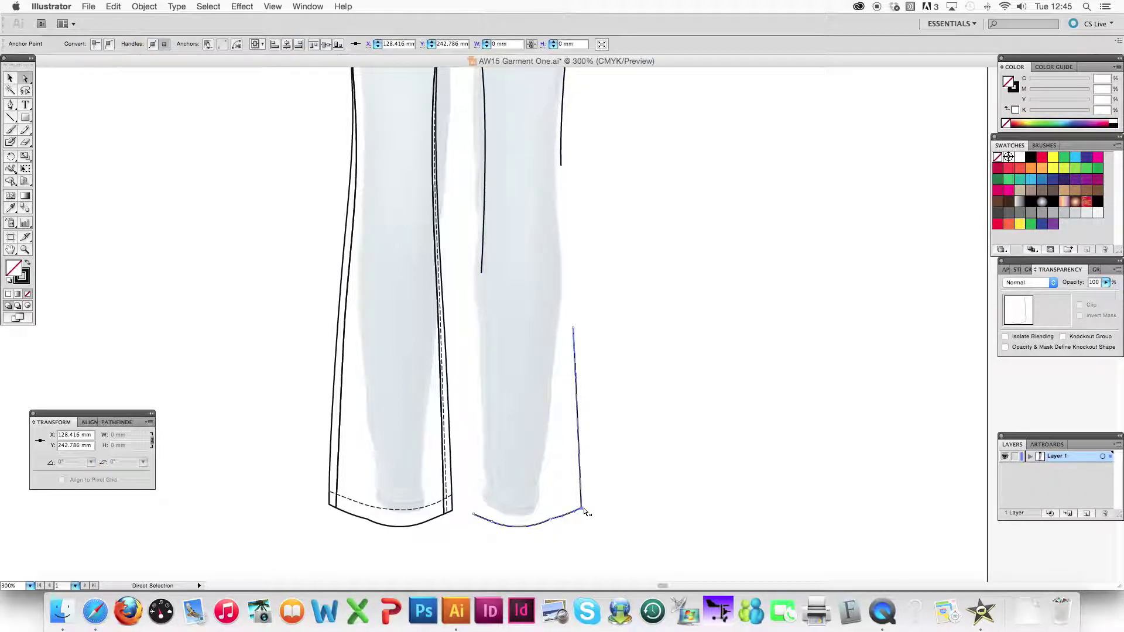
{"action": "key", "text": "Delete"}
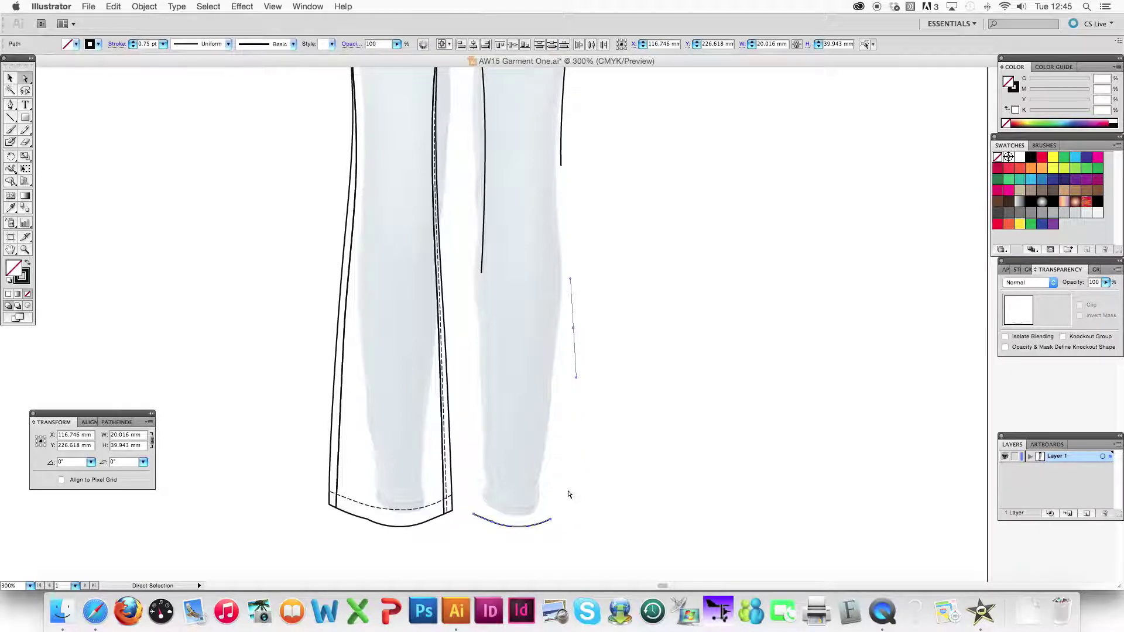
{"action": "key", "text": "Delete"}
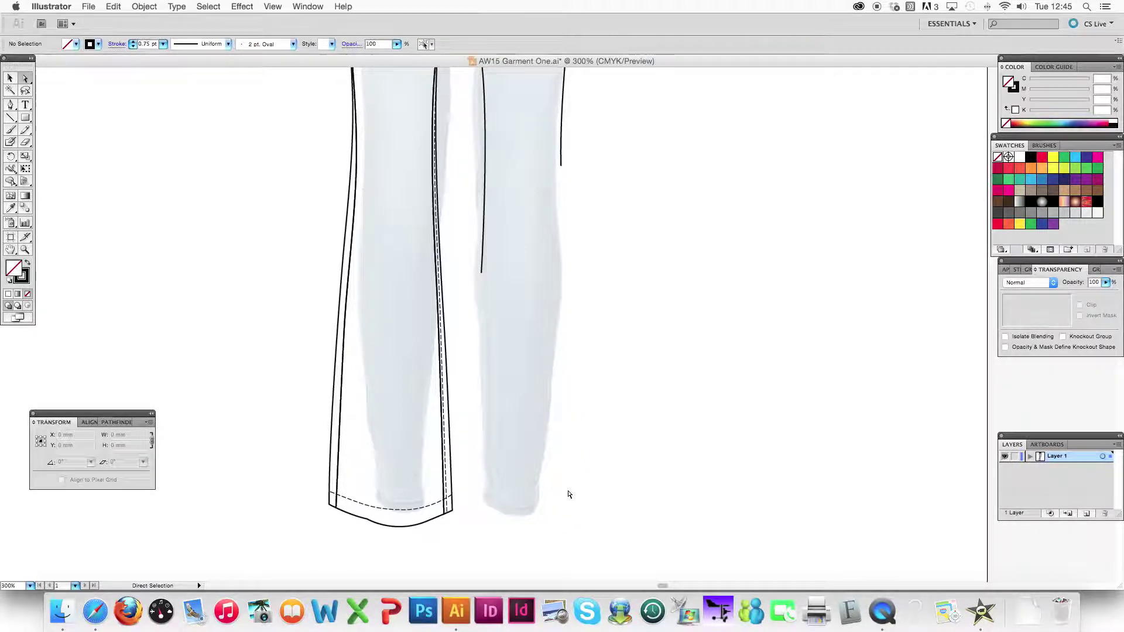
Step: Continue the right-hand leg's outer outline from its open knee end down to the hem with the Pen tool, following the photo's calf
{"action": "left_click_drag", "start_coordinate": [524, 232], "coordinate": [509, 301]}
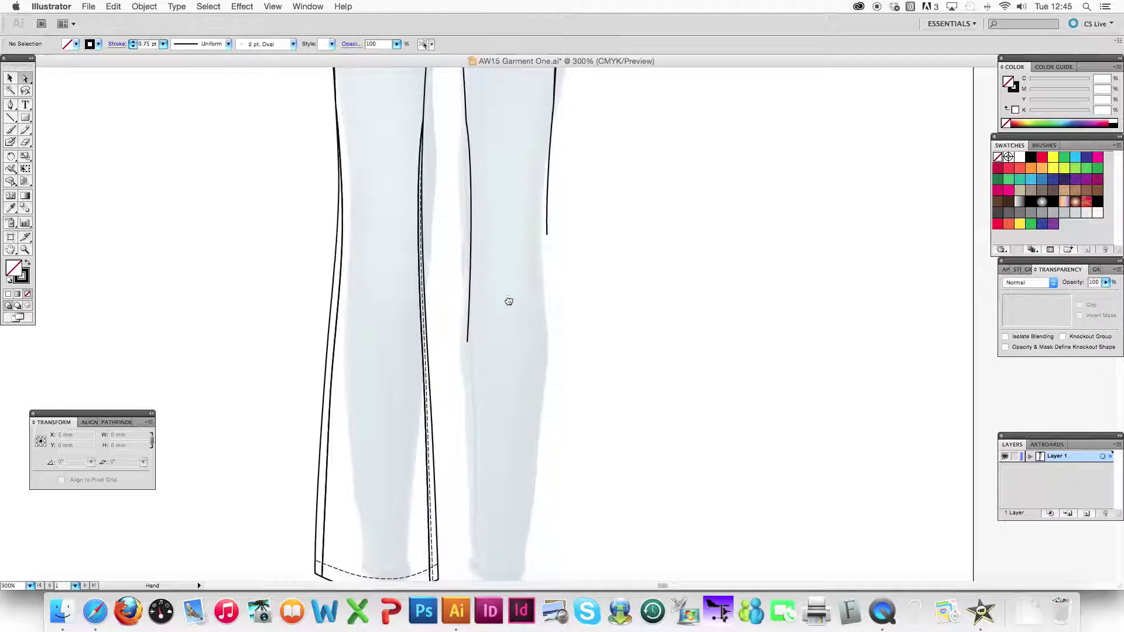
{"action": "left_click", "coordinate": [9, 108]}
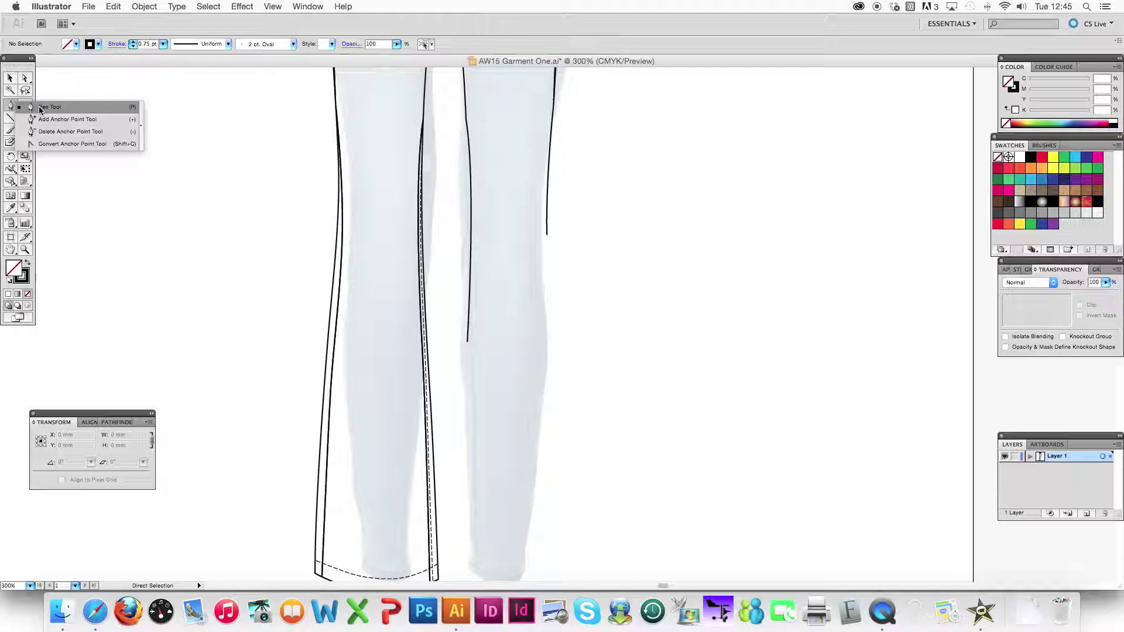
{"action": "left_click", "coordinate": [46, 109]}
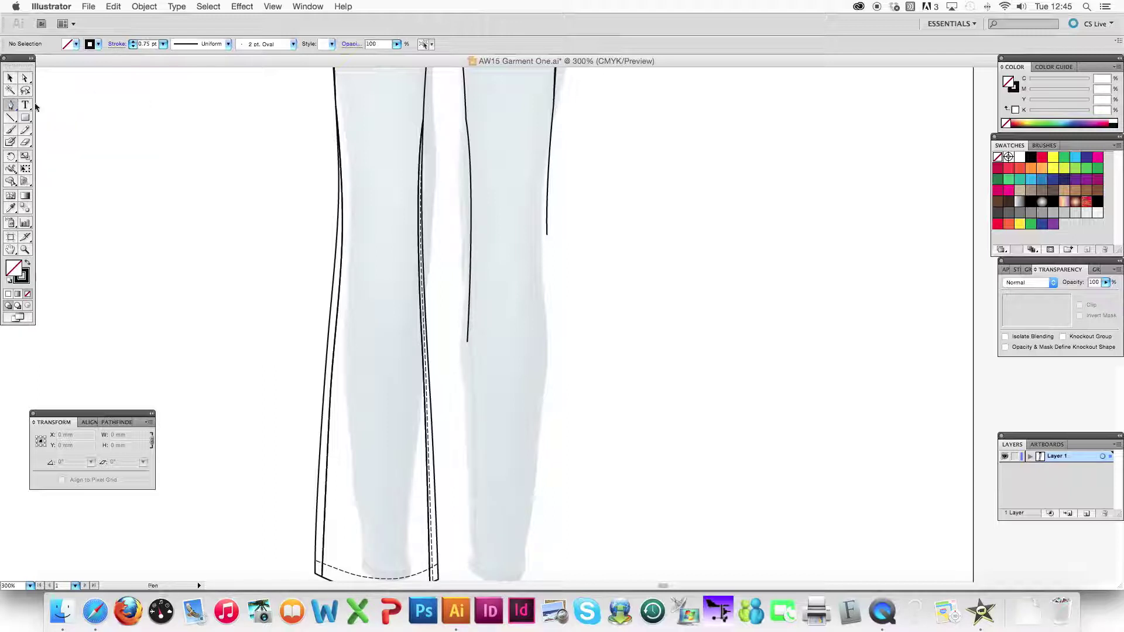
{"action": "left_click", "coordinate": [547, 240]}
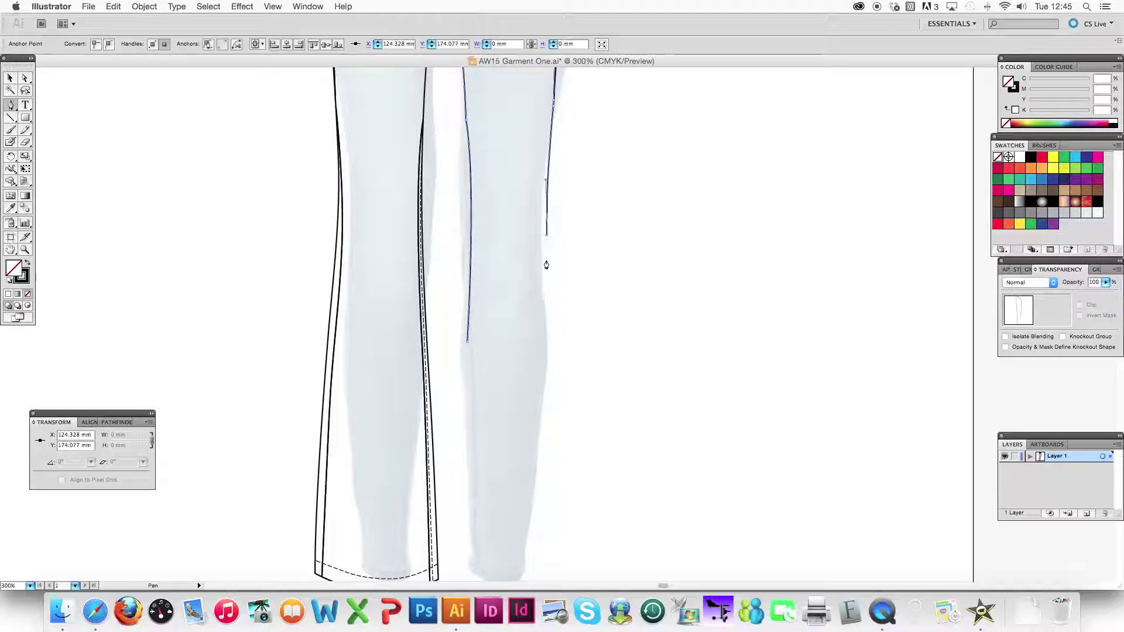
{"action": "left_click_drag", "start_coordinate": [552, 322], "coordinate": [555, 334]}
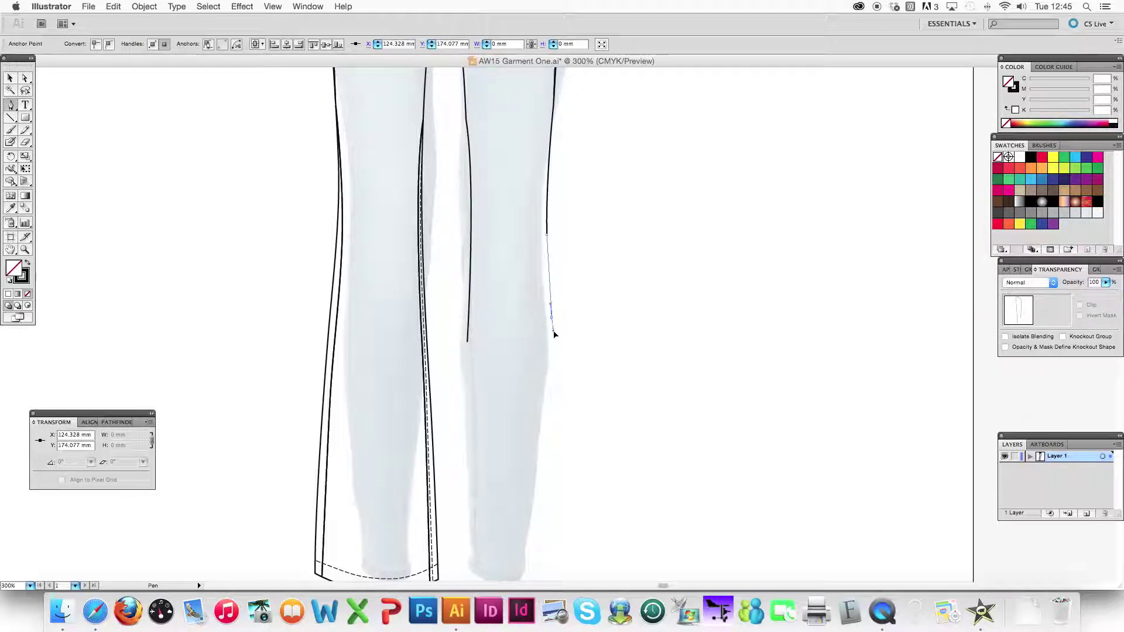
{"action": "scroll", "coordinate": [544, 351], "scroll_direction": "down", "scroll_amount": 3}
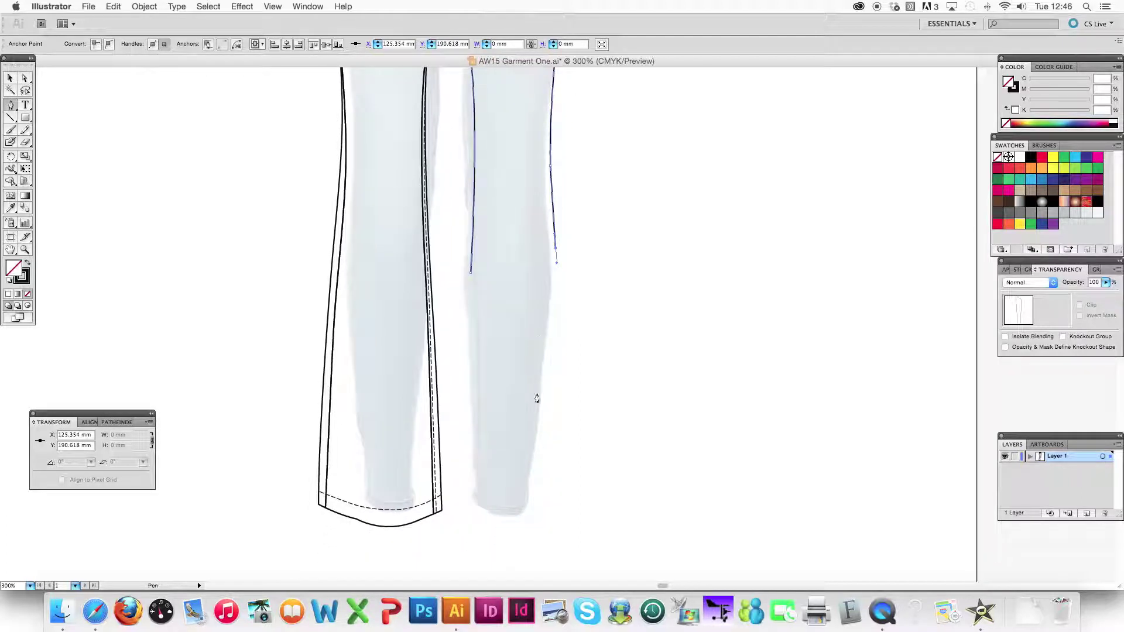
{"action": "left_click_drag", "start_coordinate": [543, 400], "coordinate": [538, 442]}
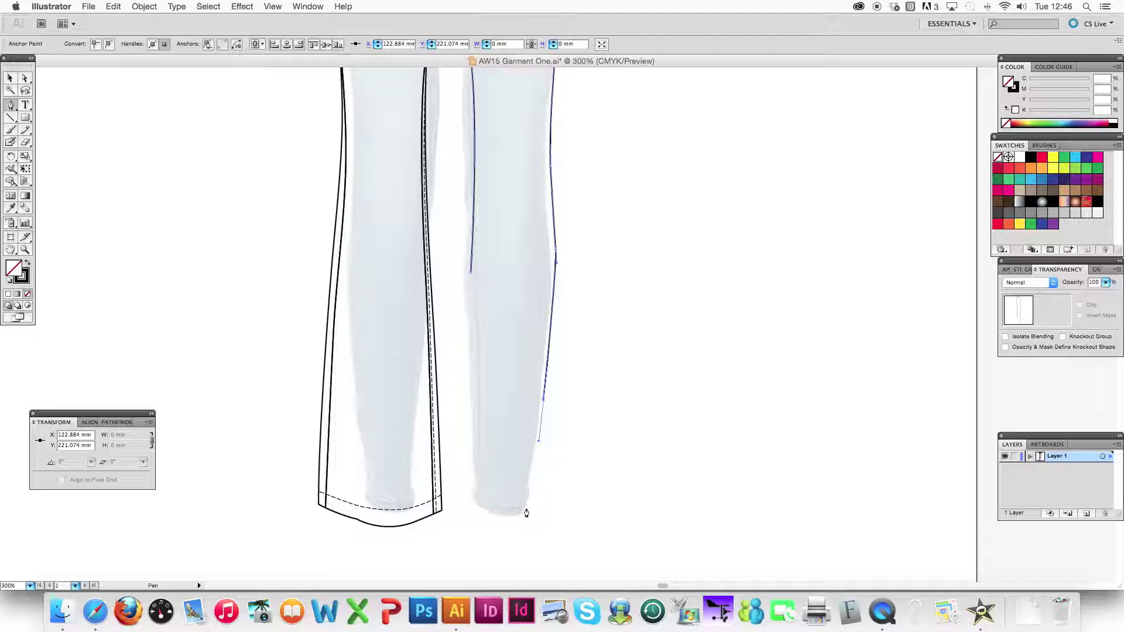
{"action": "left_click", "coordinate": [526, 507]}
Step: Draw a curved hem across the right-hand leg and close the outline up to the open end of the inner-leg line
{"action": "left_click_drag", "start_coordinate": [474, 502], "coordinate": [440, 477]}
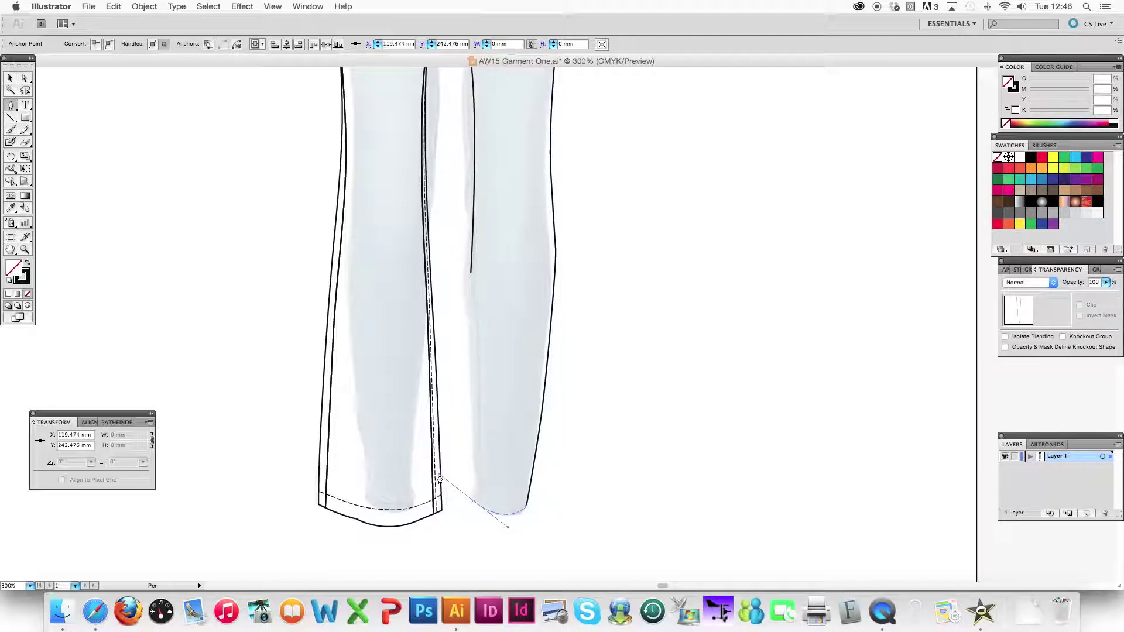
{"action": "left_click", "coordinate": [474, 501]}
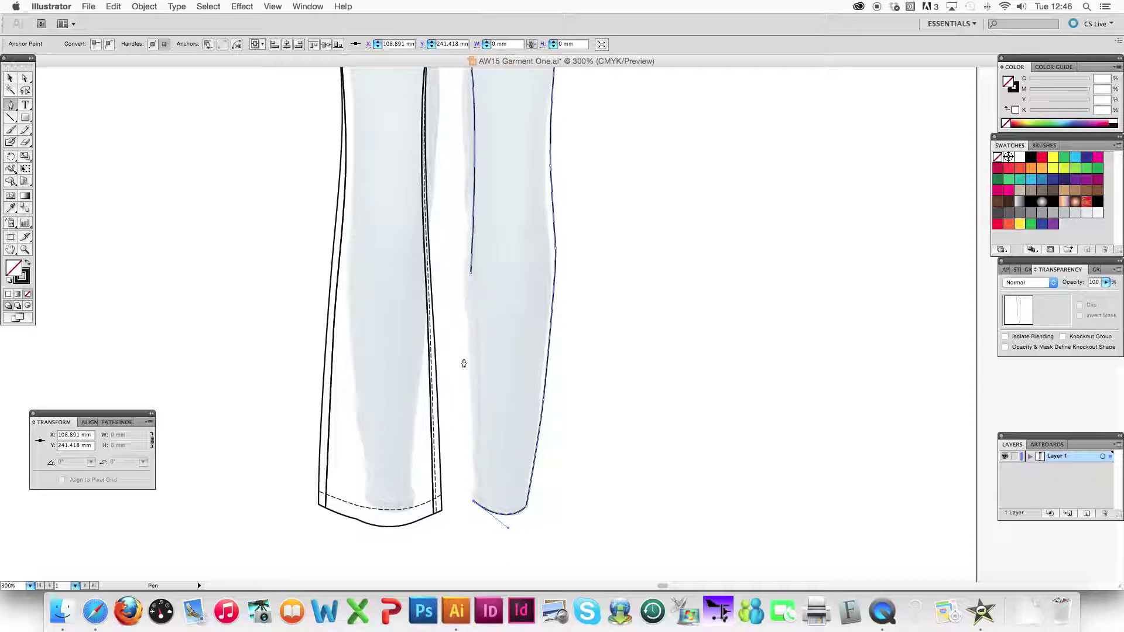
{"action": "left_click", "coordinate": [471, 278]}
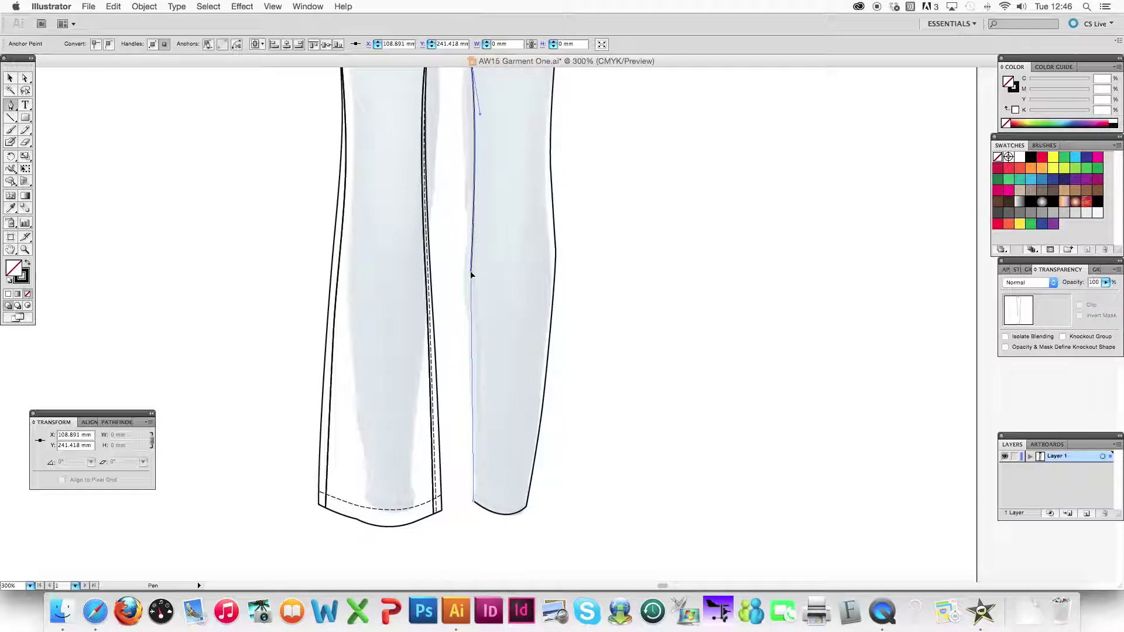
{"action": "key", "text": "super+z"}
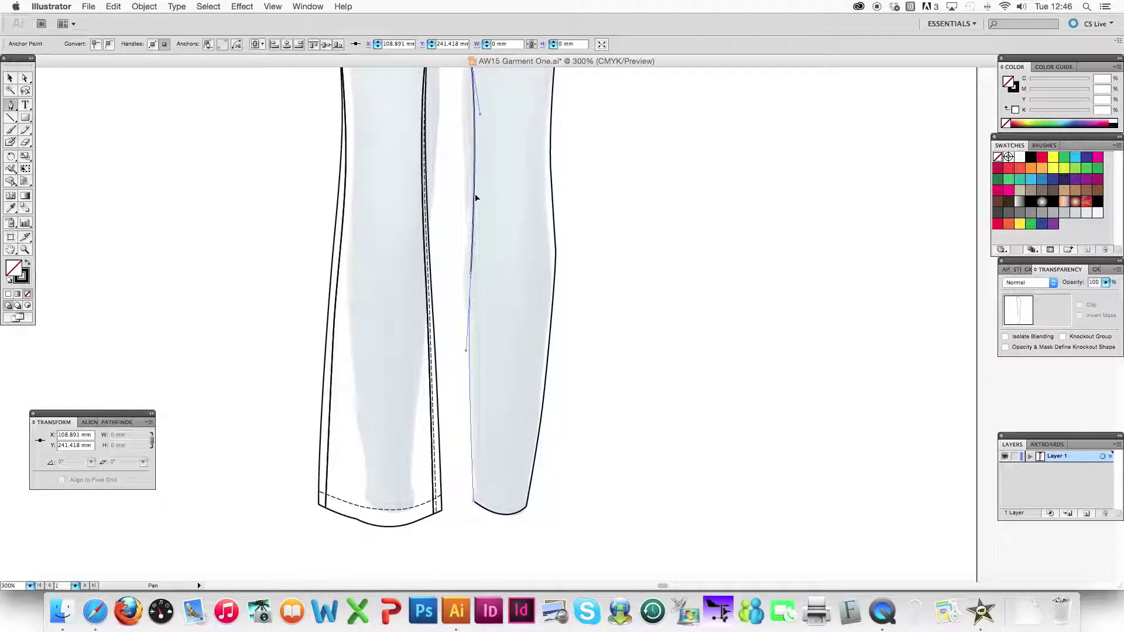
{"action": "key", "text": "super+z"}
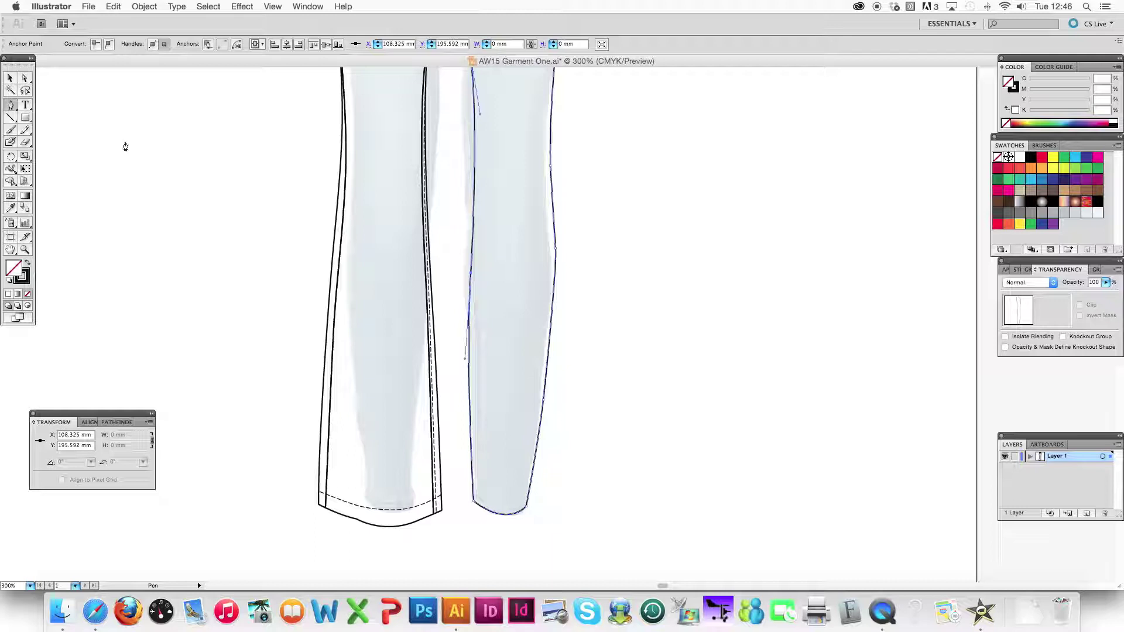
Step: Pull the right-hand leg's outer calf anchor point slightly inward and adjust its handle so the outline follows the photo smoothly
{"action": "left_click", "coordinate": [25, 80]}
{"action": "key", "text": "super+minus"}
{"action": "left_click_drag", "start_coordinate": [574, 229], "coordinate": [549, 340]}
{"action": "left_click", "coordinate": [530, 378]}
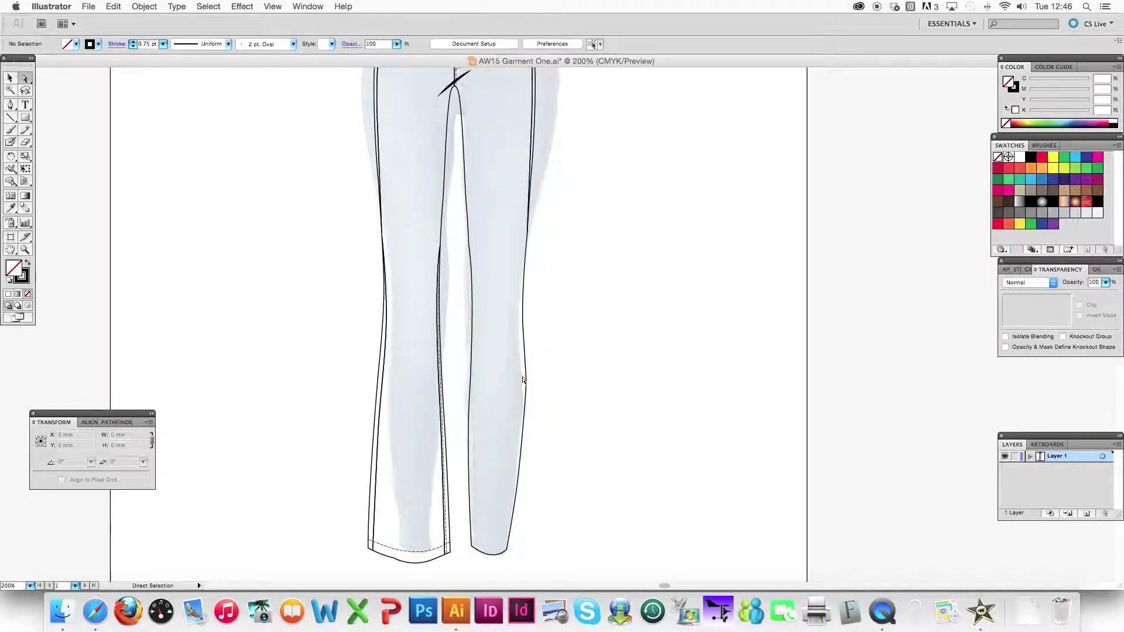
{"action": "left_click", "coordinate": [525, 389]}
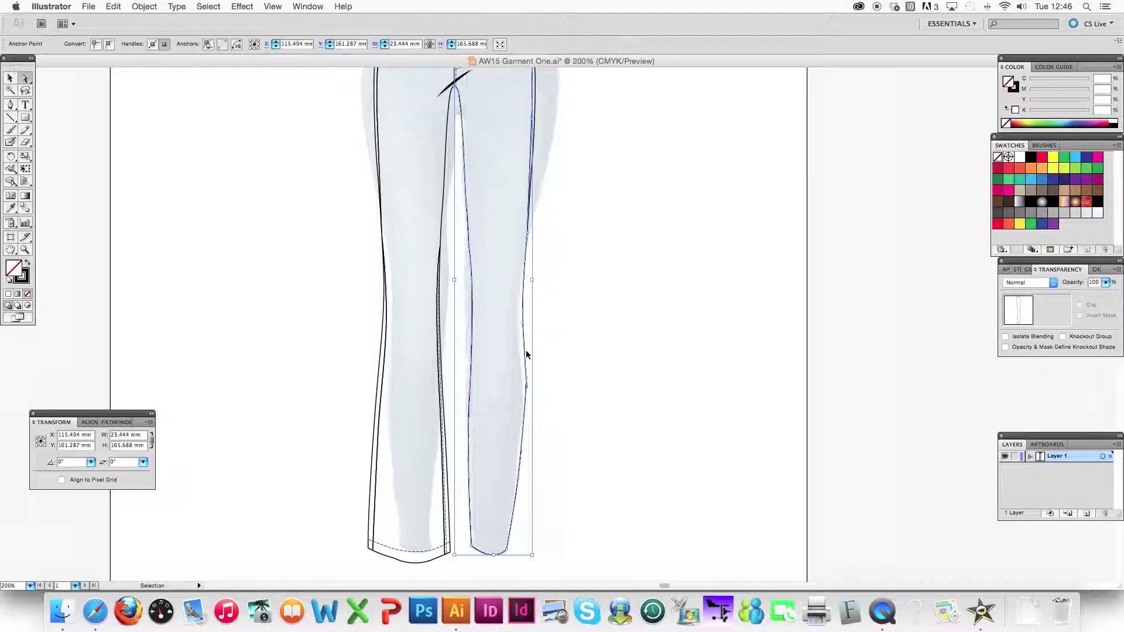
{"action": "key", "text": "super+plus"}
{"action": "left_click_drag", "start_coordinate": [509, 376], "coordinate": [504, 264]}
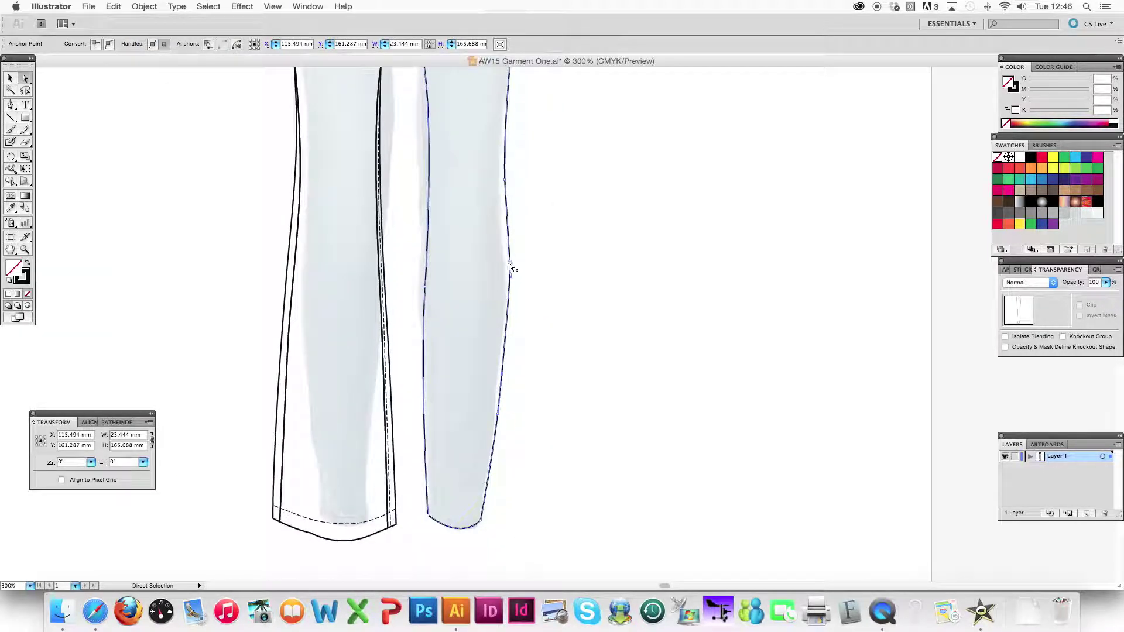
{"action": "left_click", "coordinate": [510, 267]}
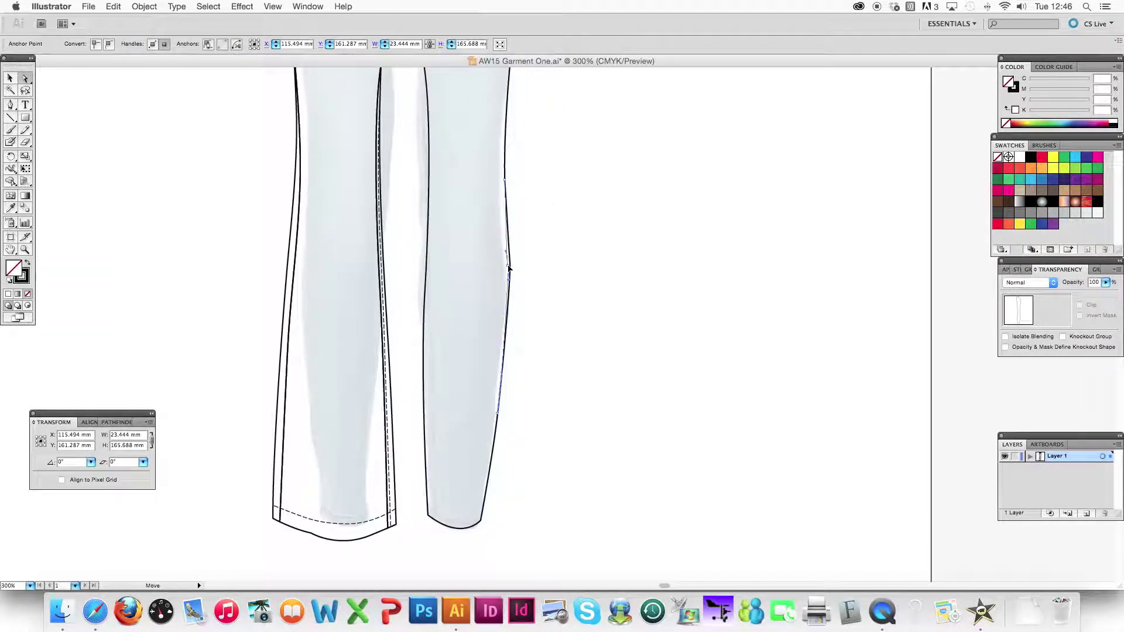
{"action": "left_click", "coordinate": [509, 268]}
{"action": "left_click_drag", "start_coordinate": [507, 256], "coordinate": [509, 244]}
{"action": "left_click", "coordinate": [532, 221]}
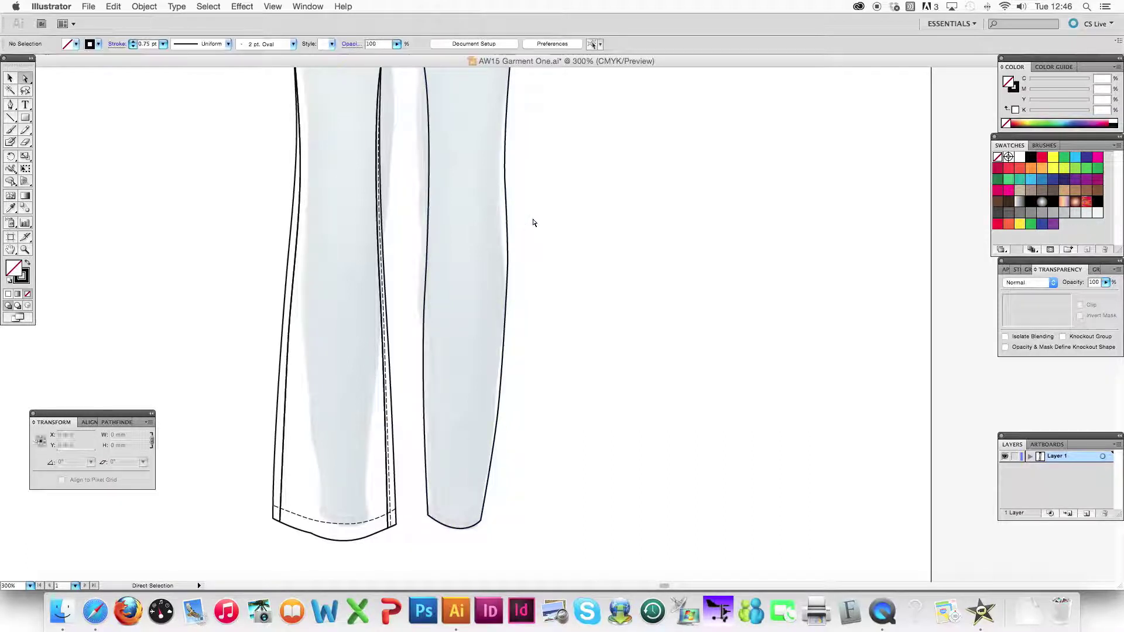
Step: Delete the faded skinny jeans photo from behind the drawing
{"action": "scroll", "coordinate": [506, 264], "scroll_direction": "up", "scroll_amount": 3}
{"action": "key", "text": "super+minus"}
{"action": "key", "text": "super+minus"}
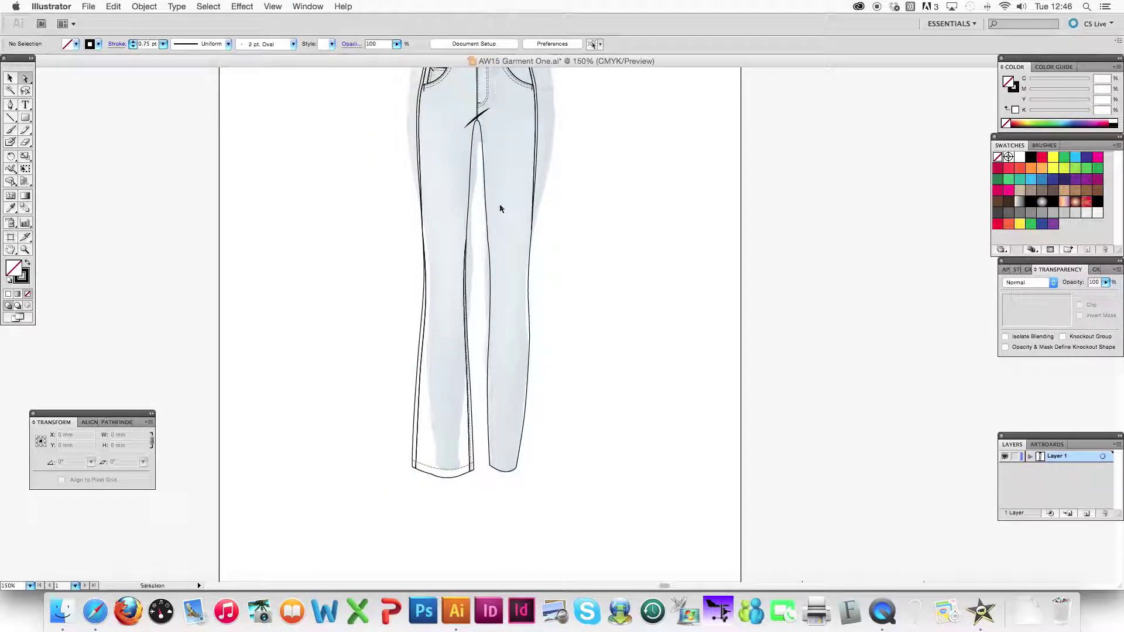
{"action": "key", "text": "space"}
{"action": "left_click_drag", "start_coordinate": [599, 202], "coordinate": [630, 286]}
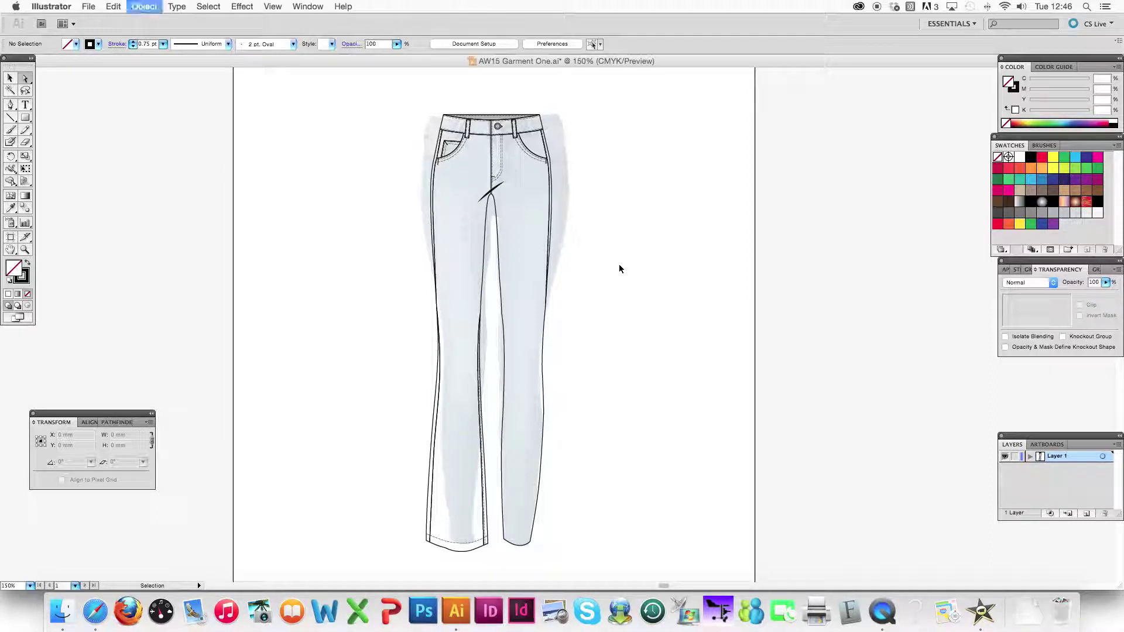
{"action": "left_click", "coordinate": [620, 265]}
{"action": "left_click", "coordinate": [246, 251]}
{"action": "left_click", "coordinate": [401, 229]}
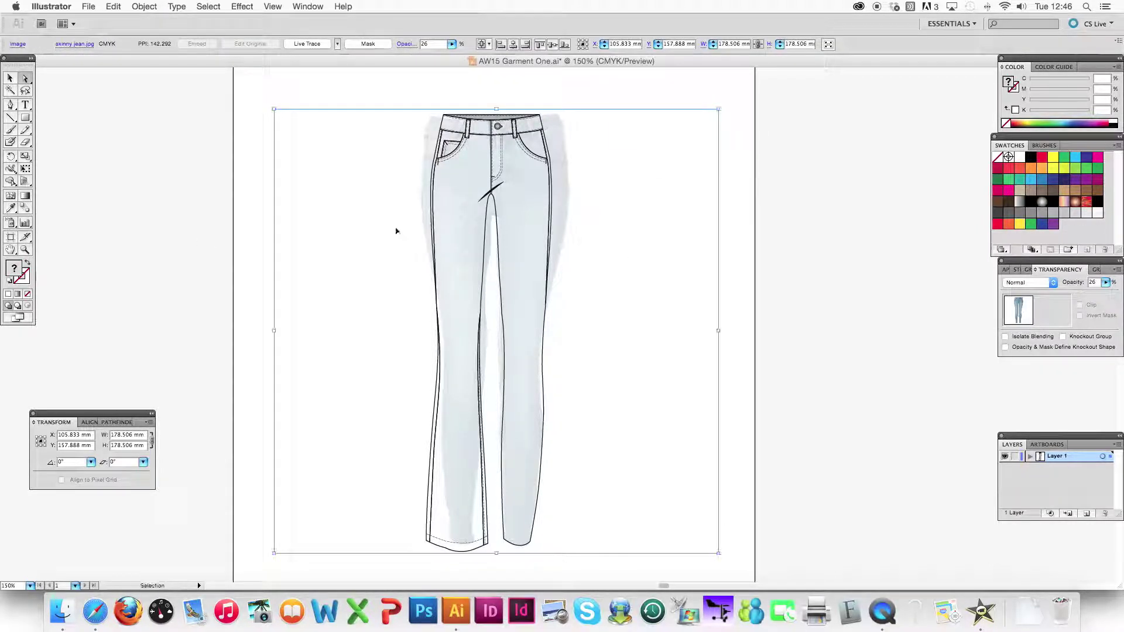
{"action": "key", "text": "Delete"}
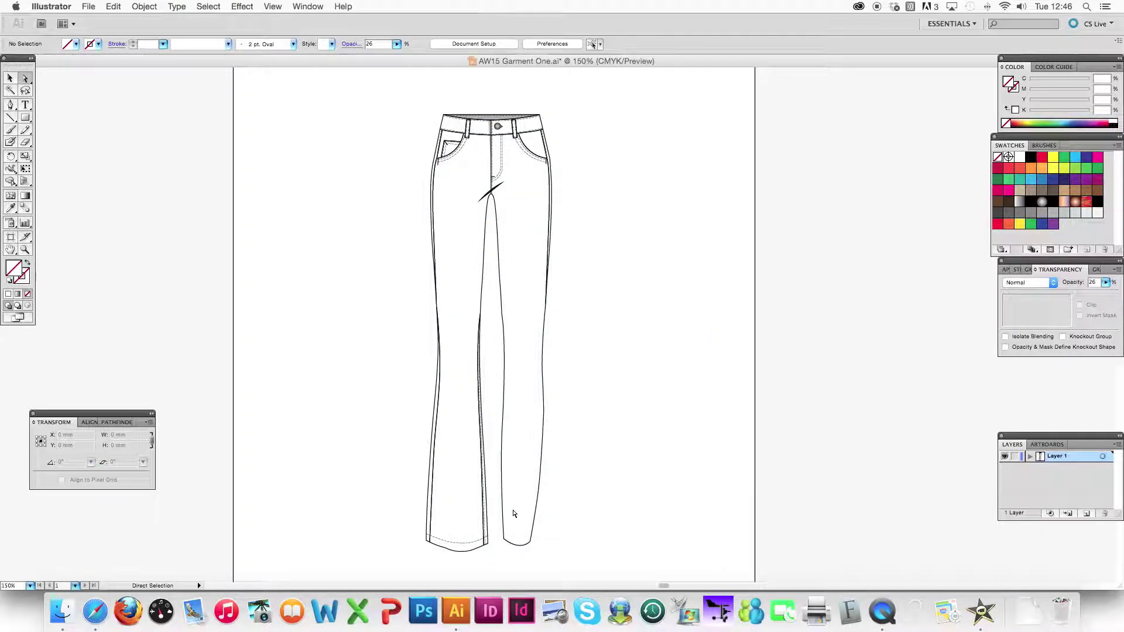
Step: Shift the right-hand leg's hem slightly outward and smooth the outer calf curve between the knee and the hem
{"action": "left_click", "coordinate": [532, 542]}
{"action": "left_click", "coordinate": [533, 545]}
{"action": "left_click", "coordinate": [540, 490]}
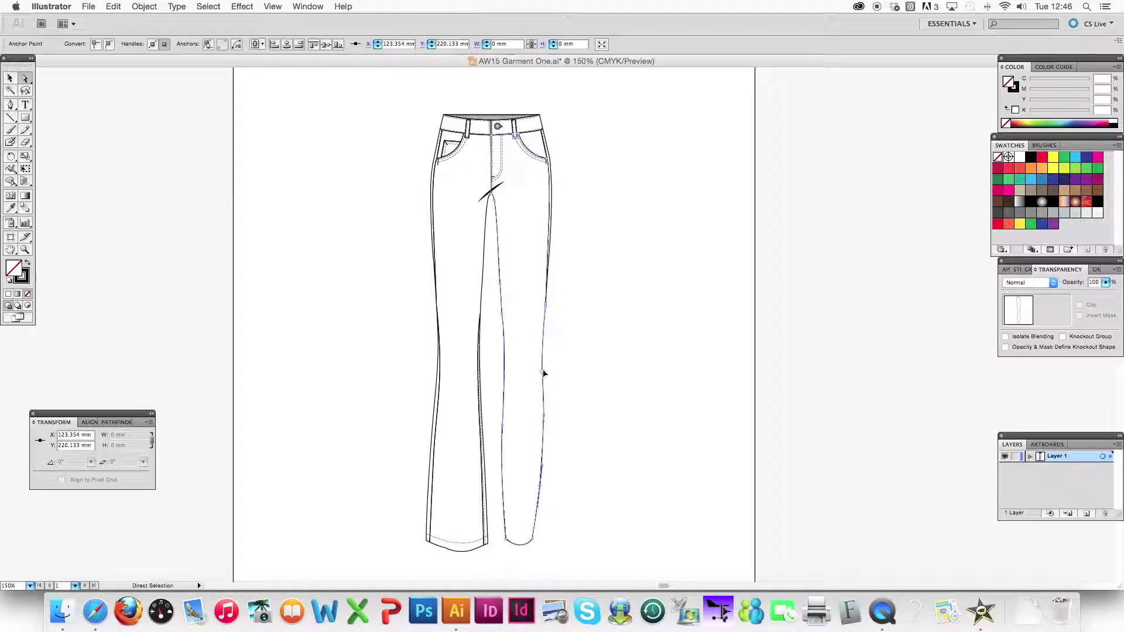
{"action": "left_click_drag", "start_coordinate": [544, 374], "coordinate": [544, 417]}
{"action": "left_click", "coordinate": [573, 367]}
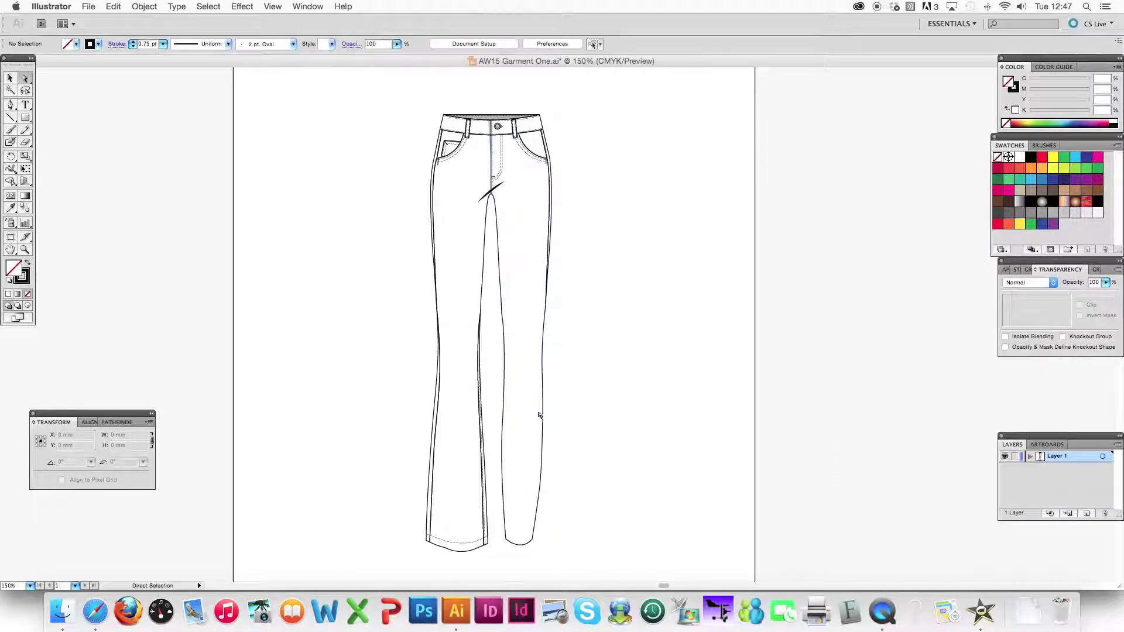
Step: Adjust the direction handle of the right-hand leg's inner knee anchor point to smooth the inner-leg curve
{"action": "left_click", "coordinate": [503, 318]}
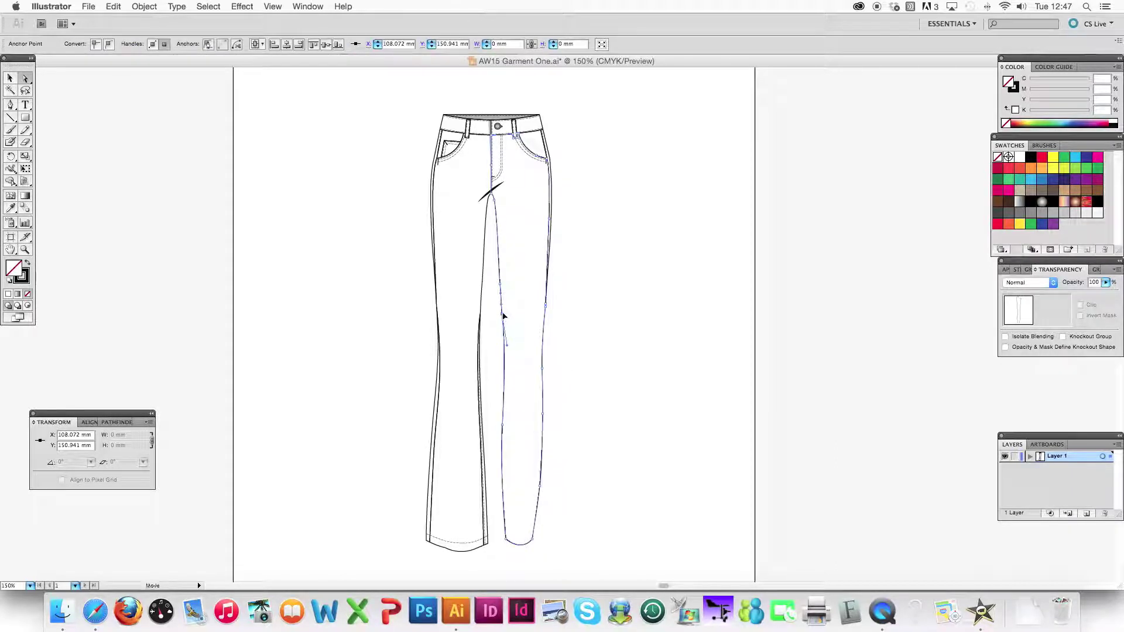
{"action": "left_click_drag", "start_coordinate": [509, 348], "coordinate": [507, 353]}
{"action": "left_click", "coordinate": [580, 319]}
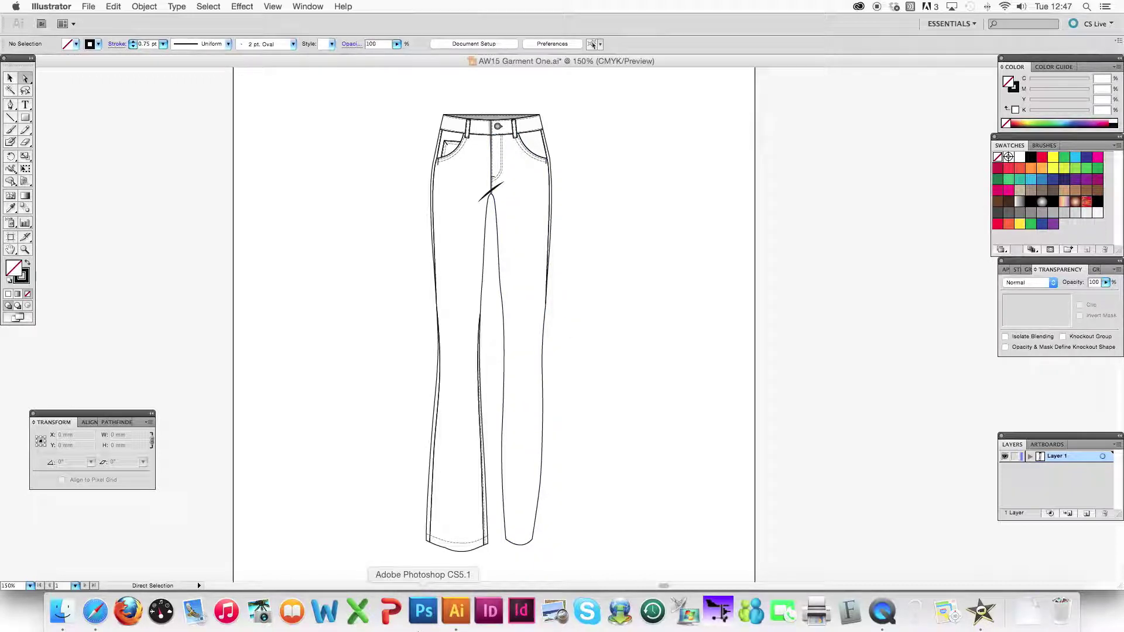
Step: Bring the faded jeans photo back to compare it with the reshaped leg, and delete it again
{"action": "key", "text": "super+v"}
{"action": "left_click", "coordinate": [190, 340]}
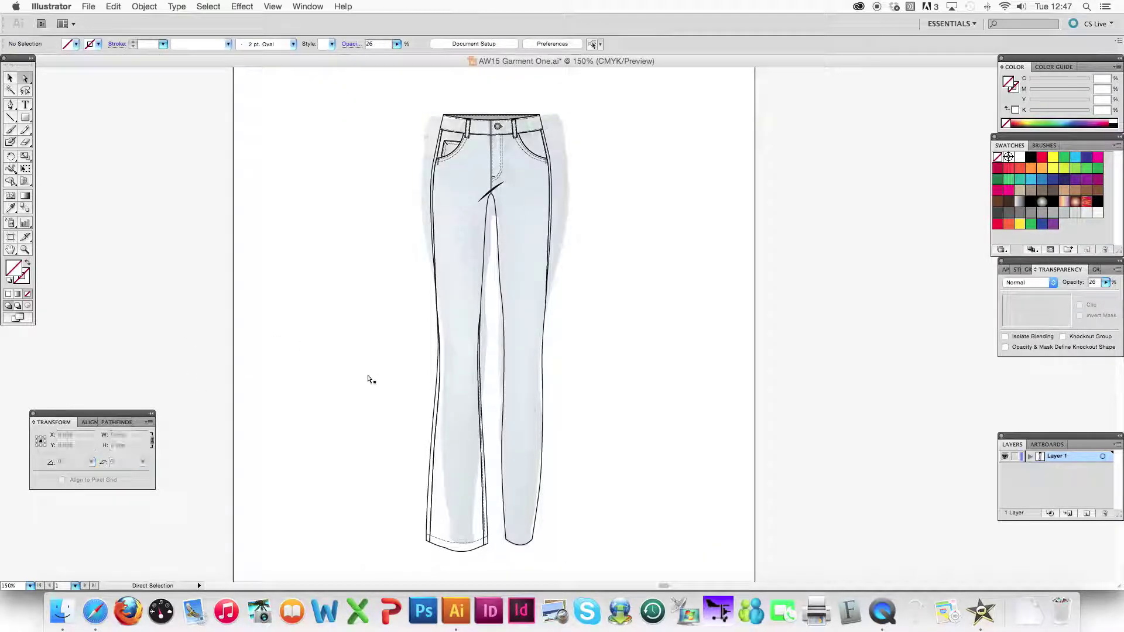
{"action": "left_click", "coordinate": [390, 336]}
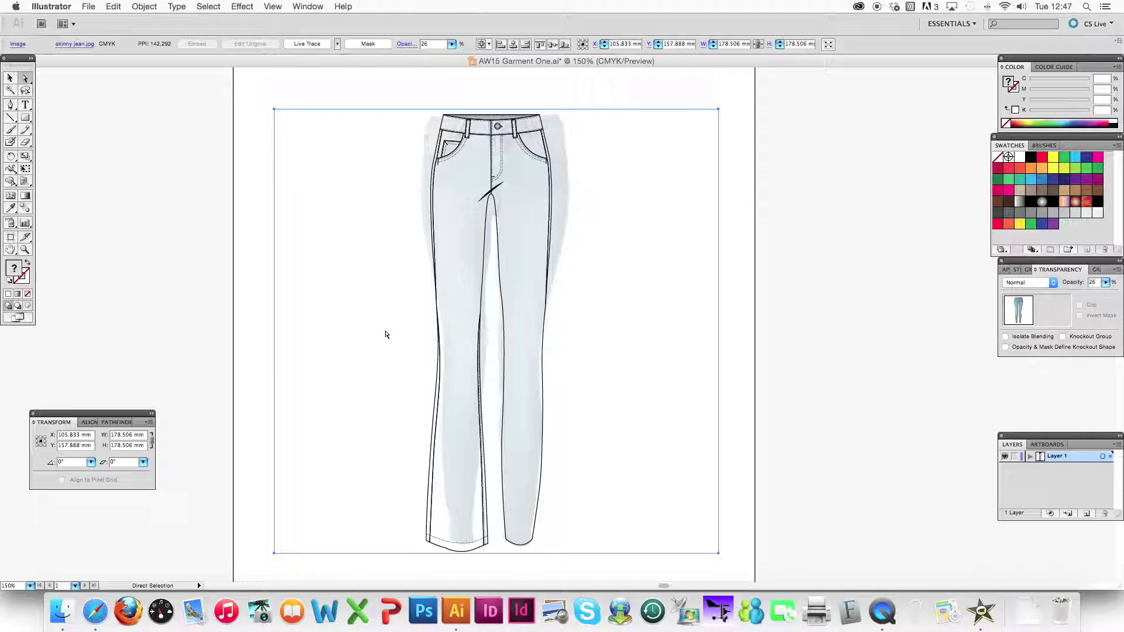
{"action": "key", "text": "Delete"}
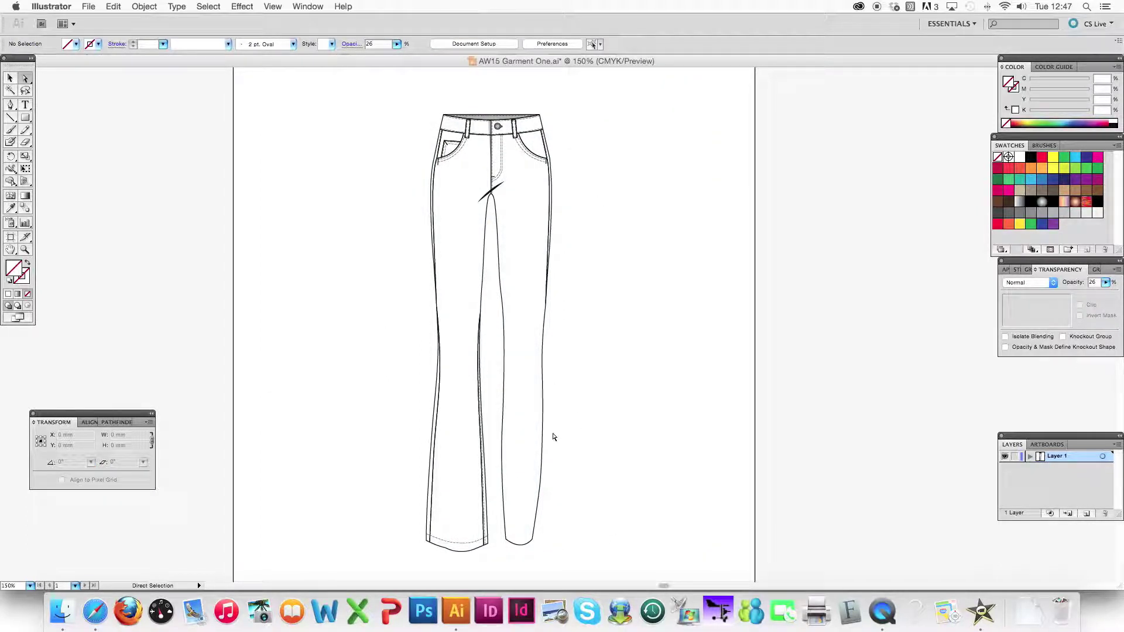
Step: Copy only the curved hem segment of the right-hand leg and paste it as a separate path
{"action": "key", "text": "alt"}
{"action": "key", "text": "super+equal"}
{"action": "key", "text": "super+equal"}
{"action": "left_click_drag", "start_coordinate": [484, 362], "coordinate": [479, 334]}
{"action": "left_click_drag", "start_coordinate": [25, 78], "coordinate": [51, 83]}
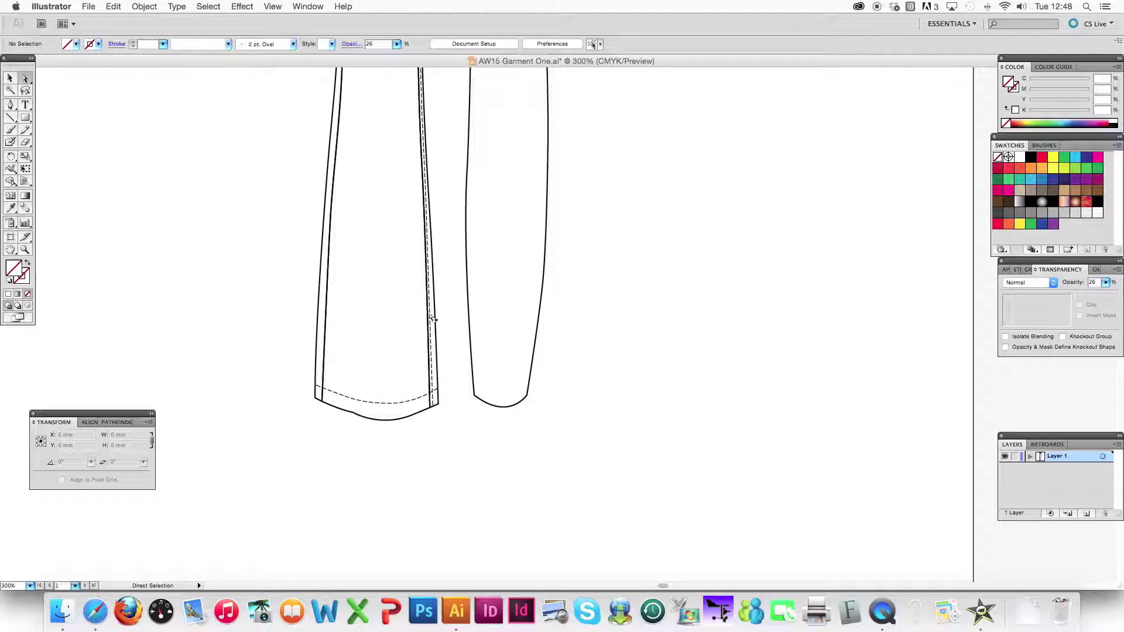
{"action": "left_click", "coordinate": [507, 408]}
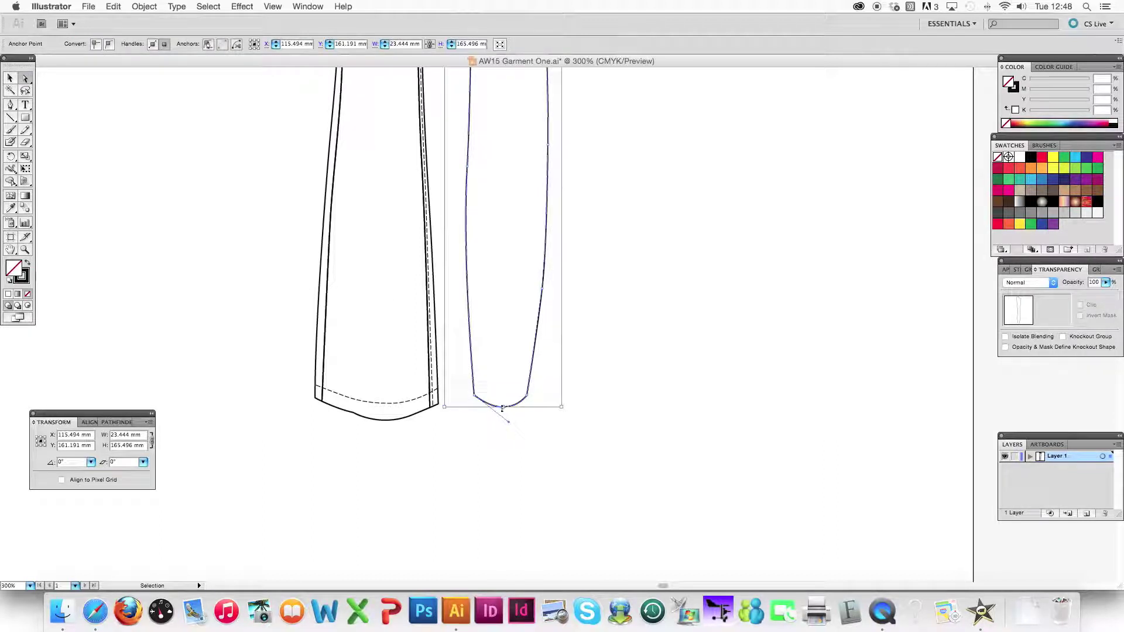
{"action": "key", "text": "super+c"}
{"action": "key", "text": "super+v"}
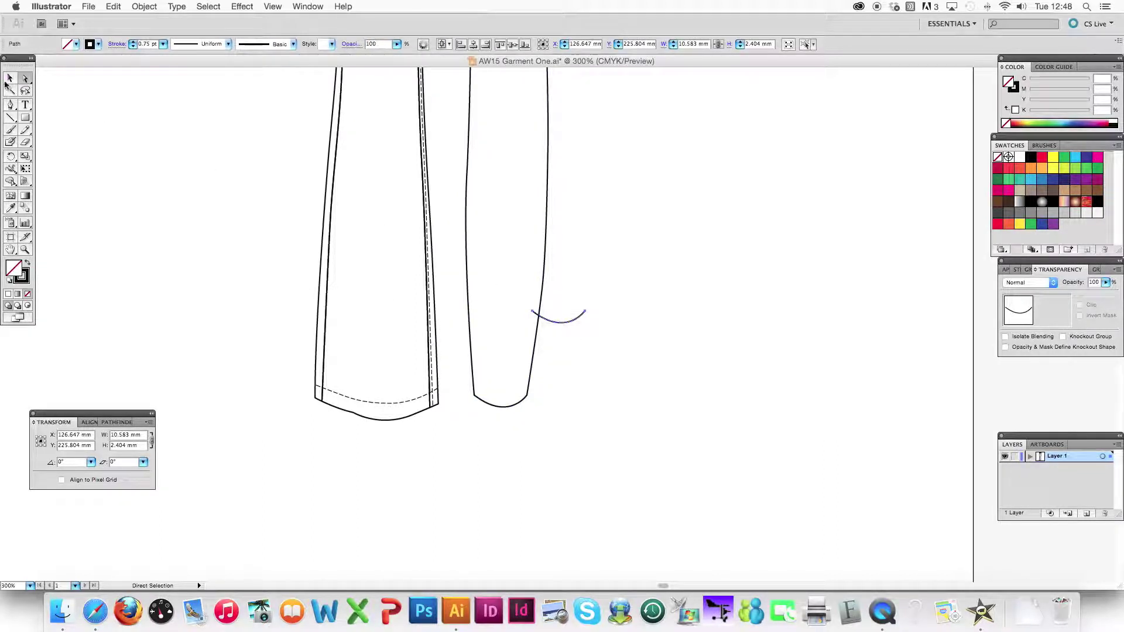
Step: Move the pasted hem curve to just above the right-hand leg's hem, spanning the leg from edge to edge
{"action": "left_click_drag", "start_coordinate": [25, 78], "coordinate": [46, 93]}
{"action": "left_click_drag", "start_coordinate": [584, 315], "coordinate": [528, 389]}
{"action": "left_click_drag", "start_coordinate": [529, 387], "coordinate": [529, 388]}
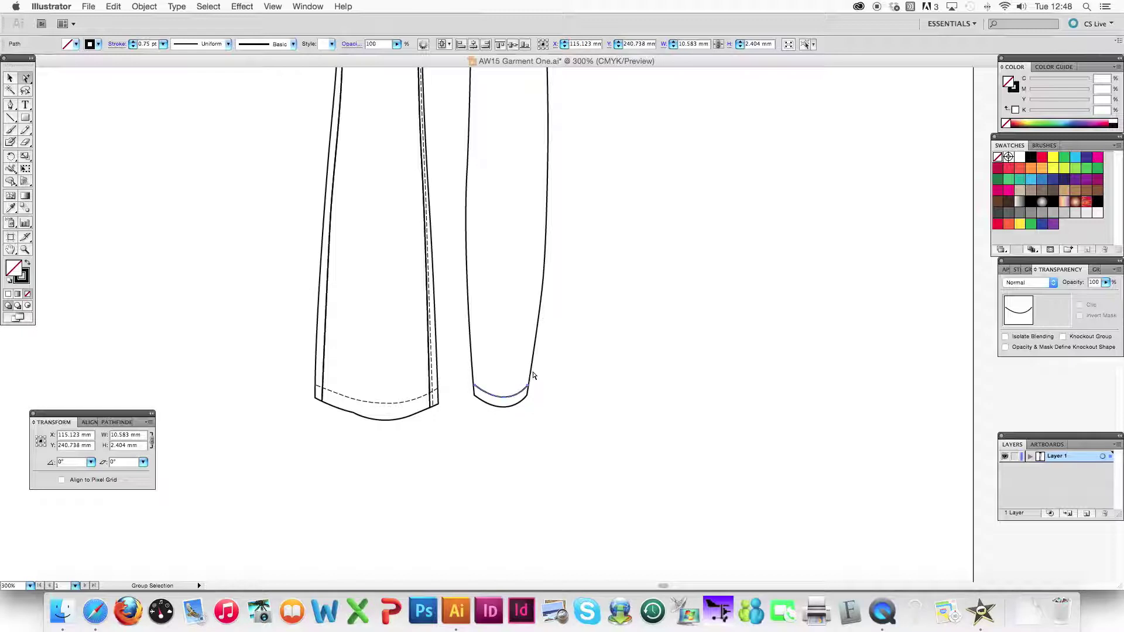
Step: Apply the dashed stitch style of the left-hand leg's hem to the pasted curve with the Eyedropper and deselect it
{"action": "left_click_drag", "start_coordinate": [15, 212], "coordinate": [40, 212]}
{"action": "left_click", "coordinate": [393, 402]}
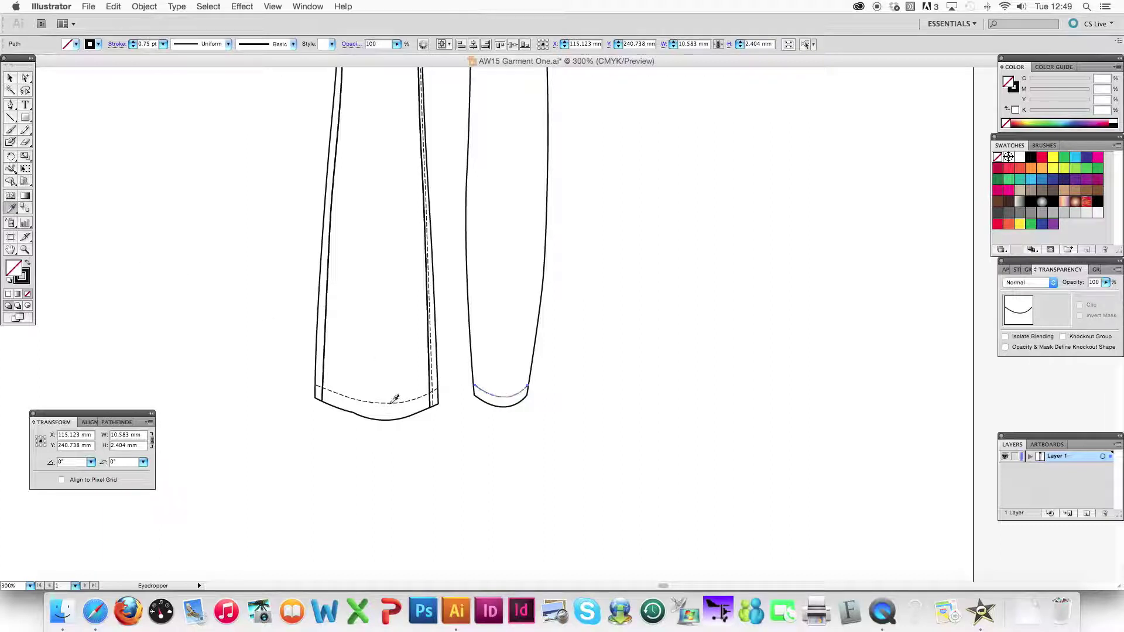
{"action": "left_click", "coordinate": [26, 79]}
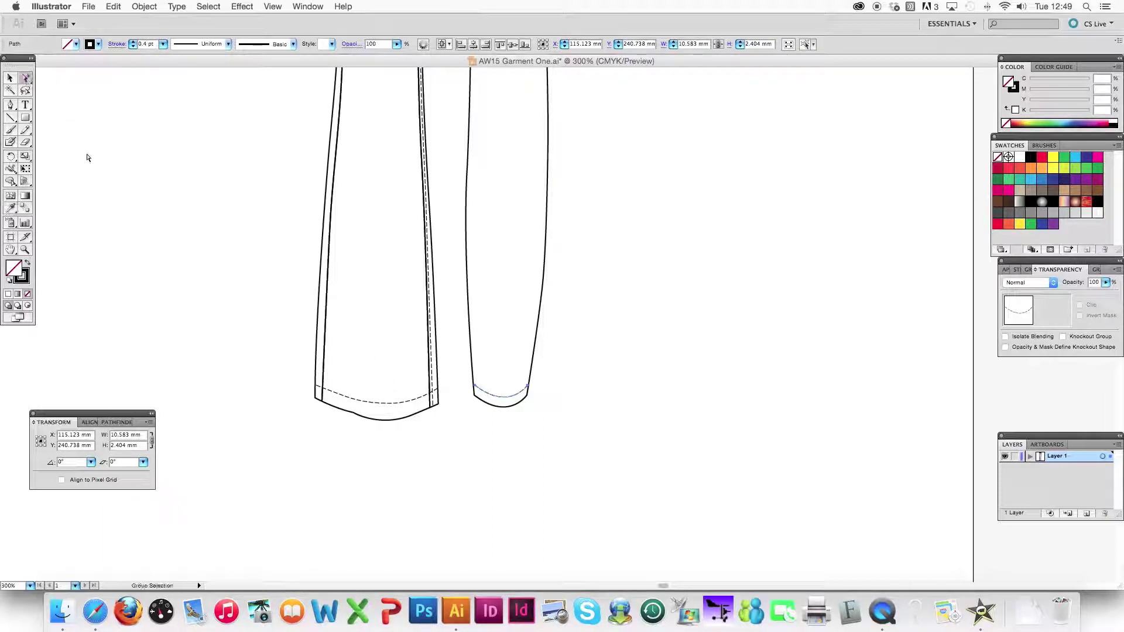
{"action": "left_click", "coordinate": [193, 253]}
Step: Delete the left-hand leg's main outline and its front pocket lines with the Group Selection tool
{"action": "key", "text": "super+minus"}
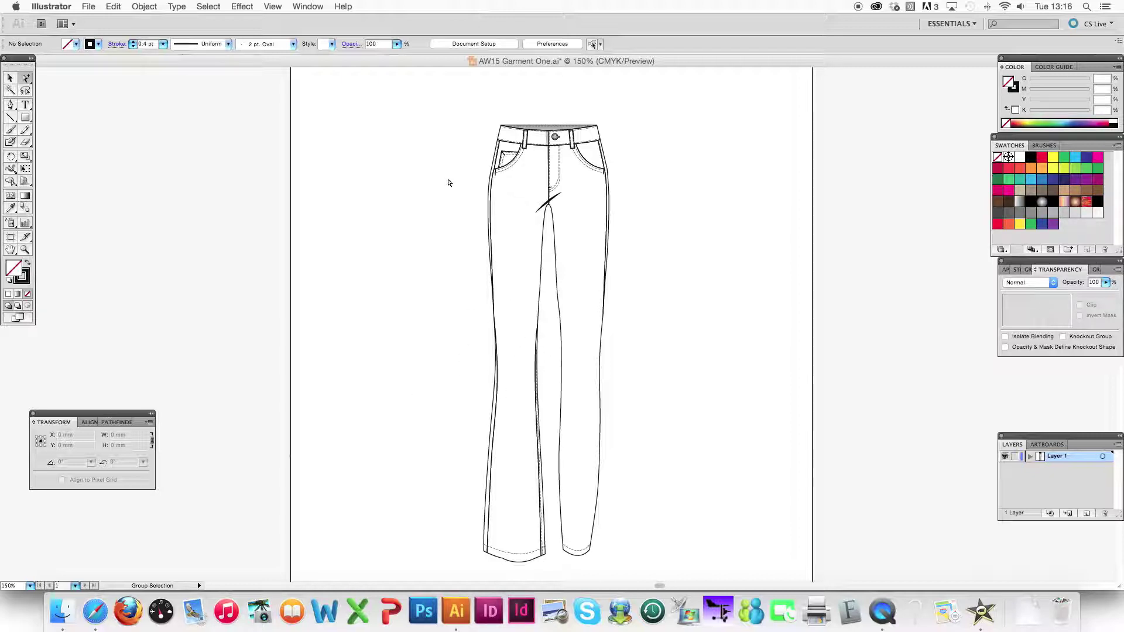
{"action": "left_click", "coordinate": [26, 82]}
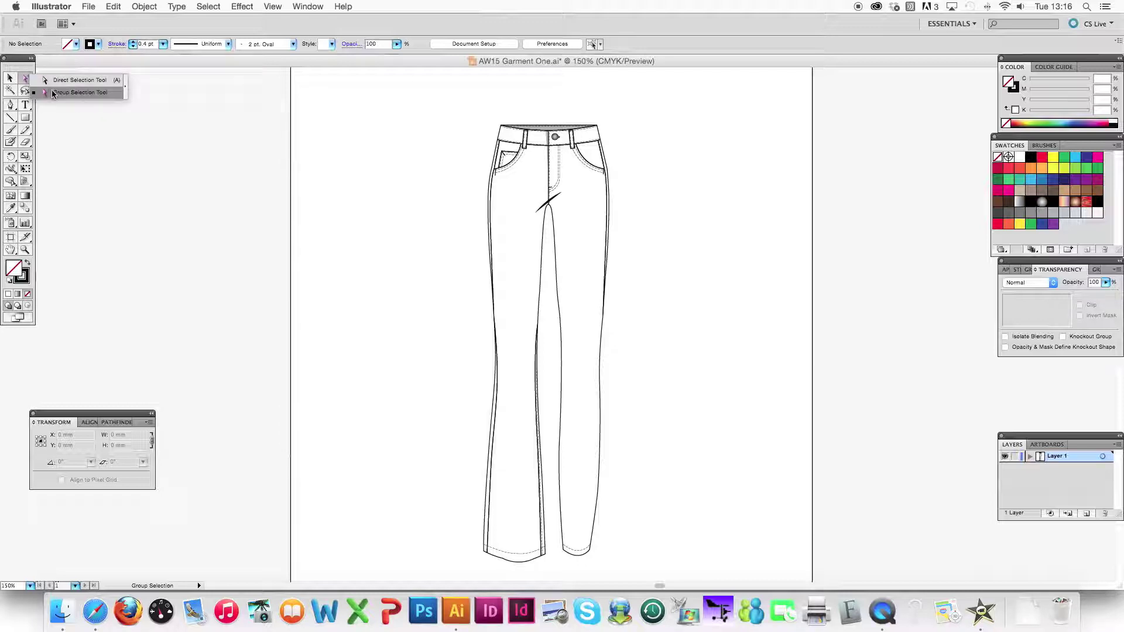
{"action": "left_click", "coordinate": [492, 175]}
{"action": "key", "text": "Delete"}
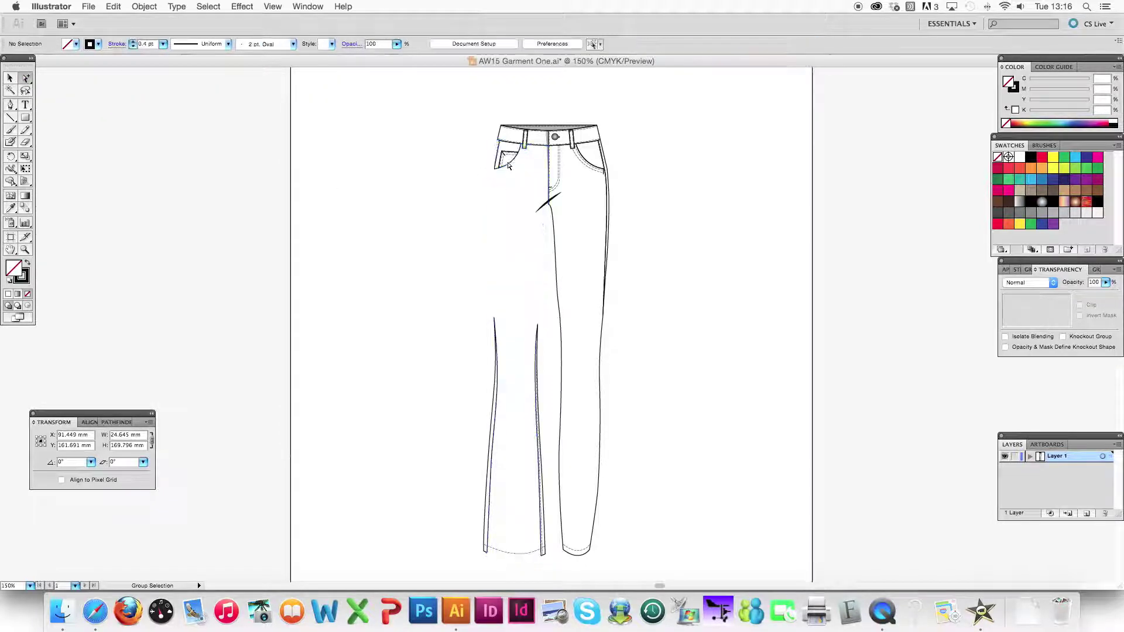
{"action": "left_click_drag", "start_coordinate": [490, 150], "coordinate": [503, 167]}
{"action": "key", "text": "Delete"}
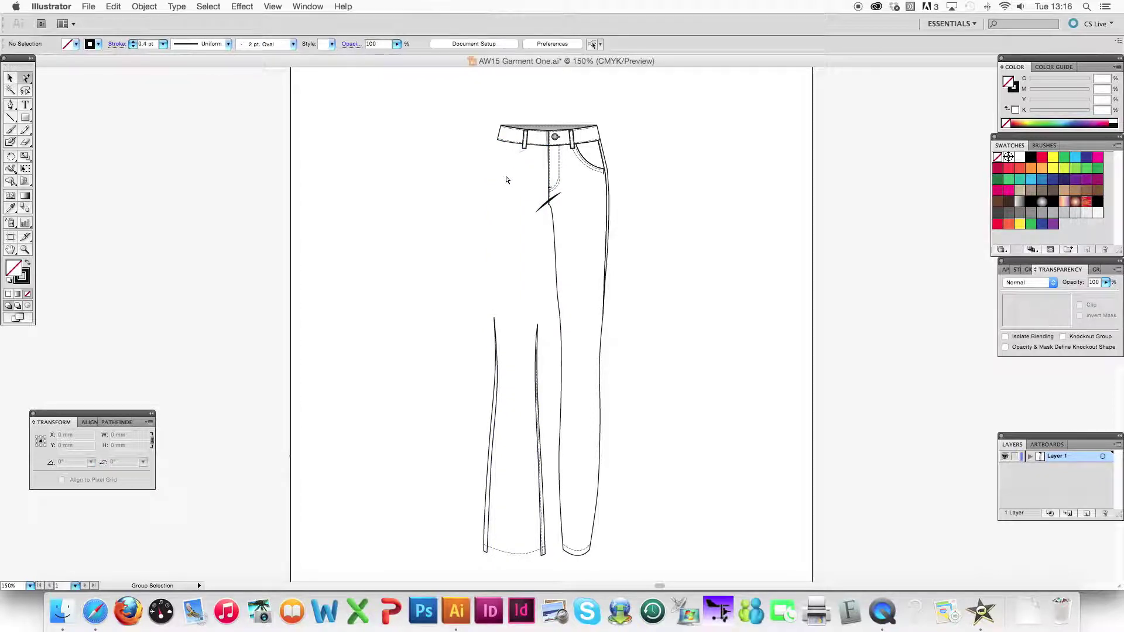
Step: Delete the left-hand leg's remaining side seam and inseam lines and its dashed hem stitching
{"action": "left_click_drag", "start_coordinate": [476, 313], "coordinate": [540, 351]}
{"action": "key", "text": "Delete"}
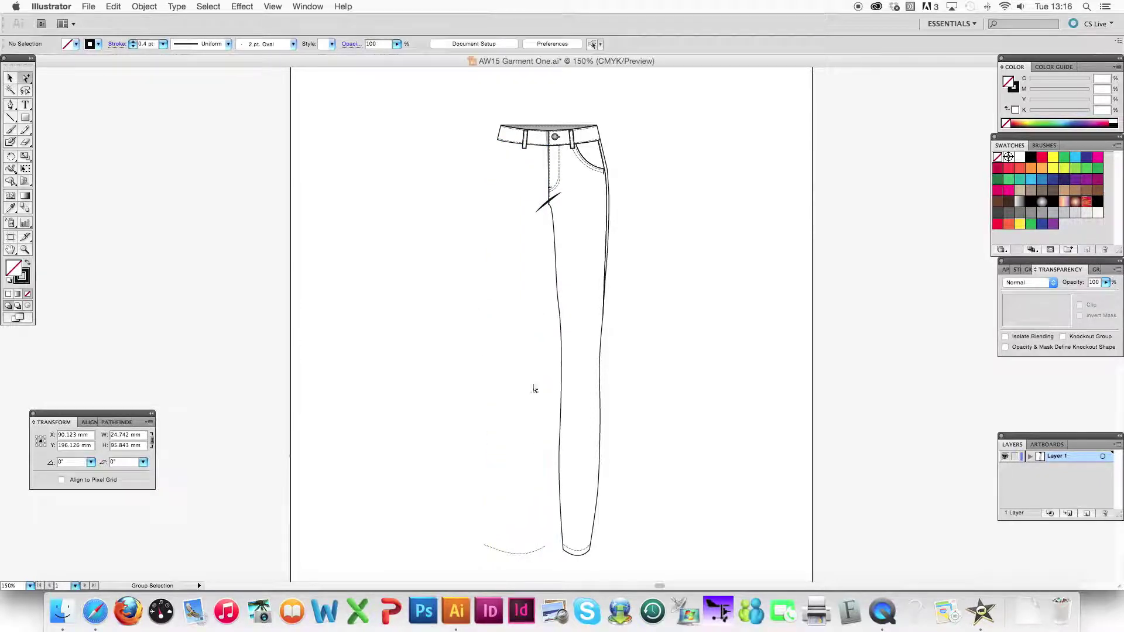
{"action": "left_click_drag", "start_coordinate": [459, 524], "coordinate": [531, 569]}
{"action": "key", "text": "Delete"}
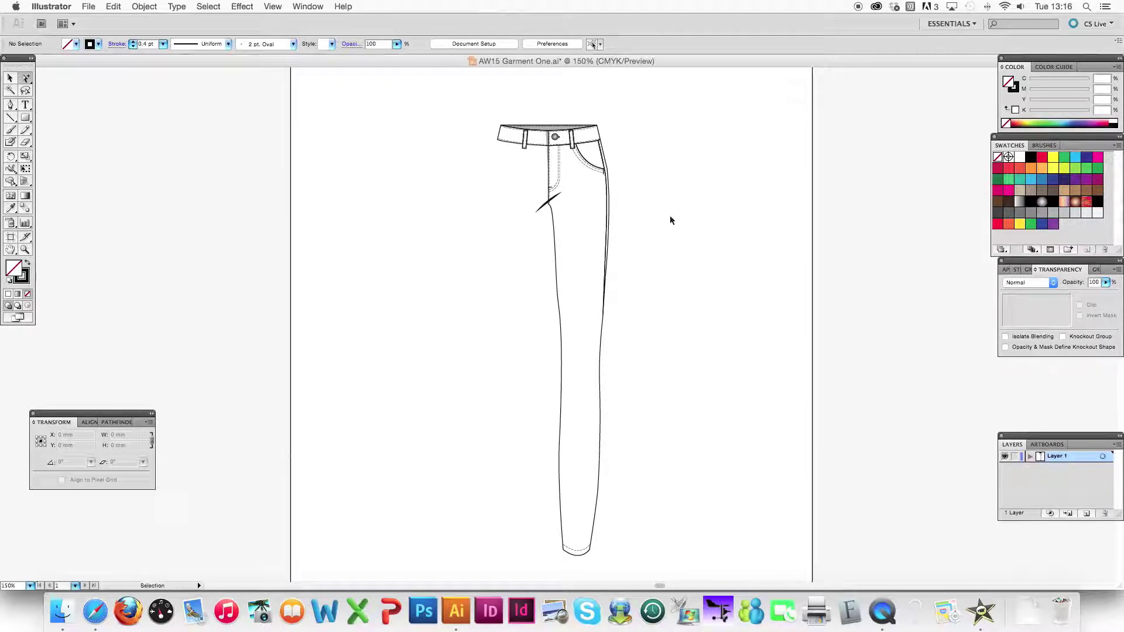
Step: Select the right-hand leg's outline, pocket, side seam and hem stitching together, and paste a copy in front
{"action": "scroll", "coordinate": [671, 216], "scroll_direction": "up", "scroll_amount": 2}
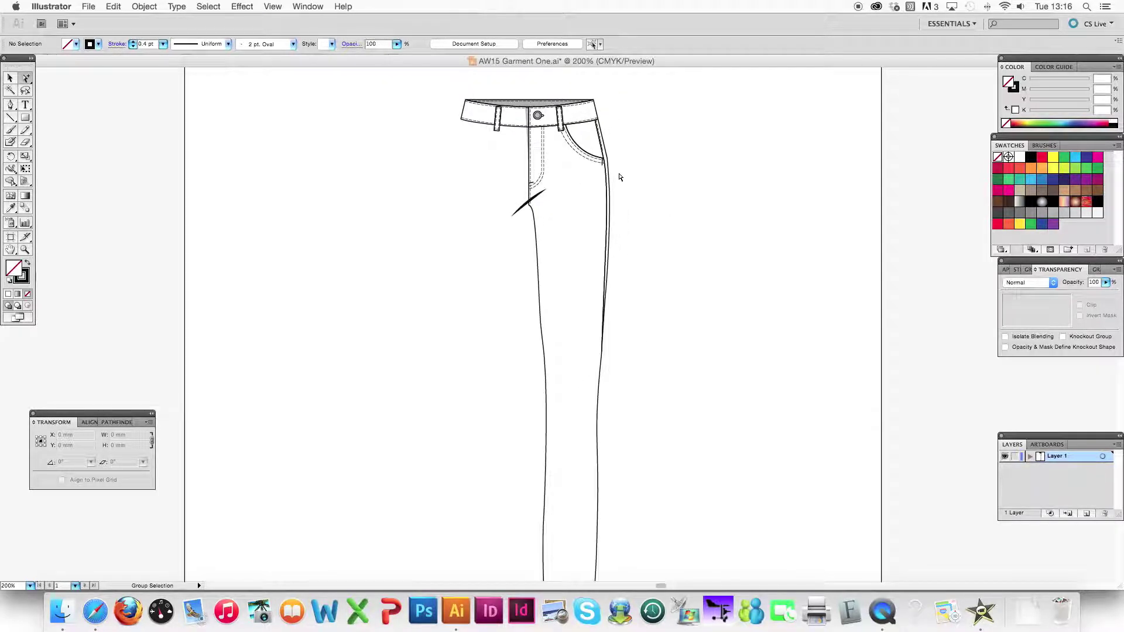
{"action": "left_click_drag", "start_coordinate": [628, 196], "coordinate": [588, 143]}
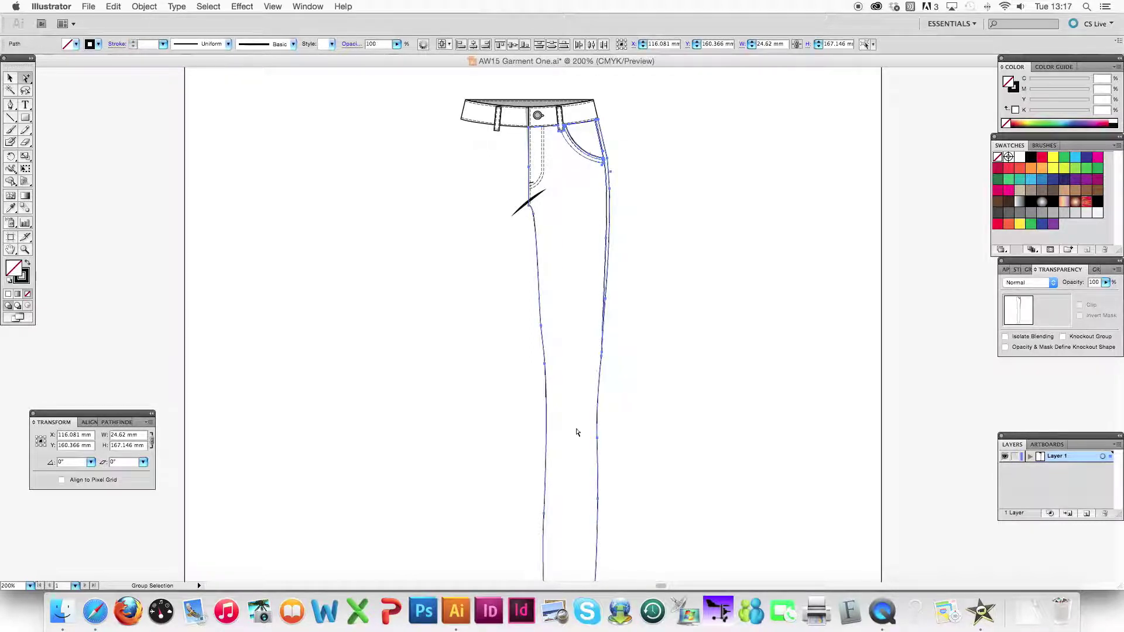
{"action": "scroll", "coordinate": [570, 409], "scroll_direction": "down", "scroll_amount": 10}
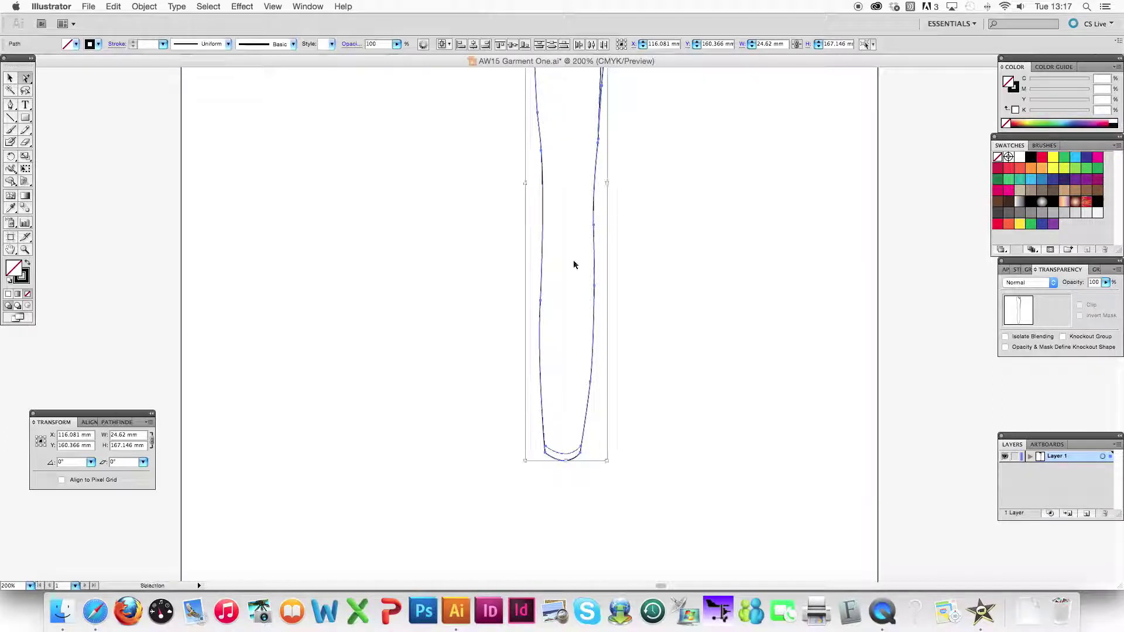
{"action": "key", "text": "super+minus"}
{"action": "left_click_drag", "start_coordinate": [592, 171], "coordinate": [592, 255]}
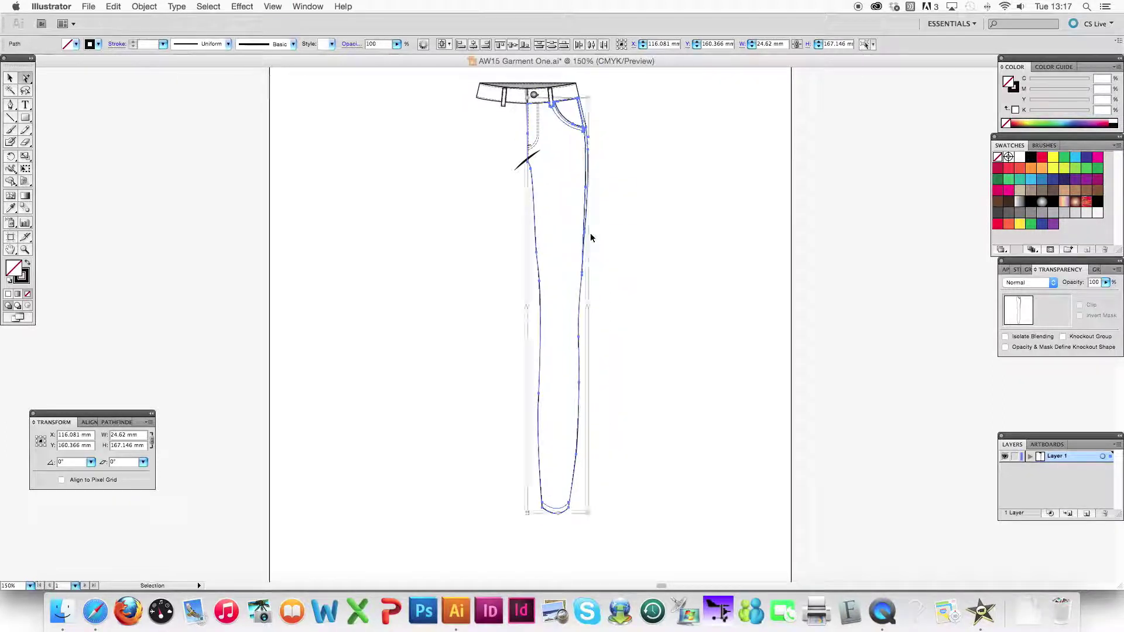
{"action": "key", "text": "super+3"}
{"action": "key", "text": "super+alt+3"}
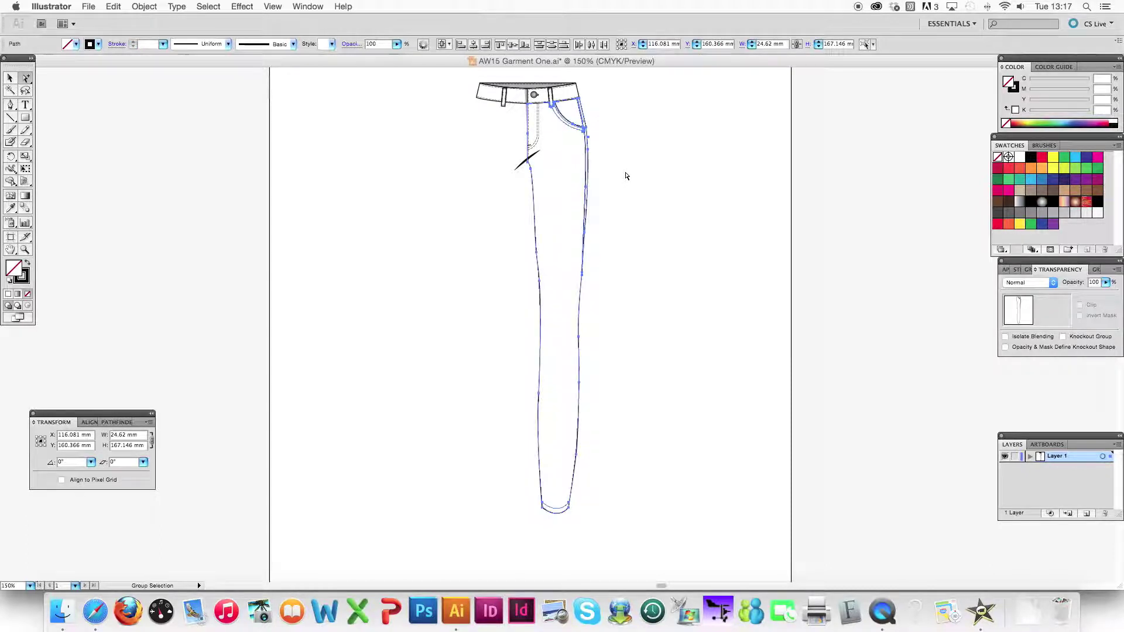
{"action": "key", "text": "super+c"}
{"action": "key", "text": "super+f"}
Step: Reselect the pasted copy of the right-hand leg and reflect it across the vertical axis
{"action": "left_click", "coordinate": [852, 215]}
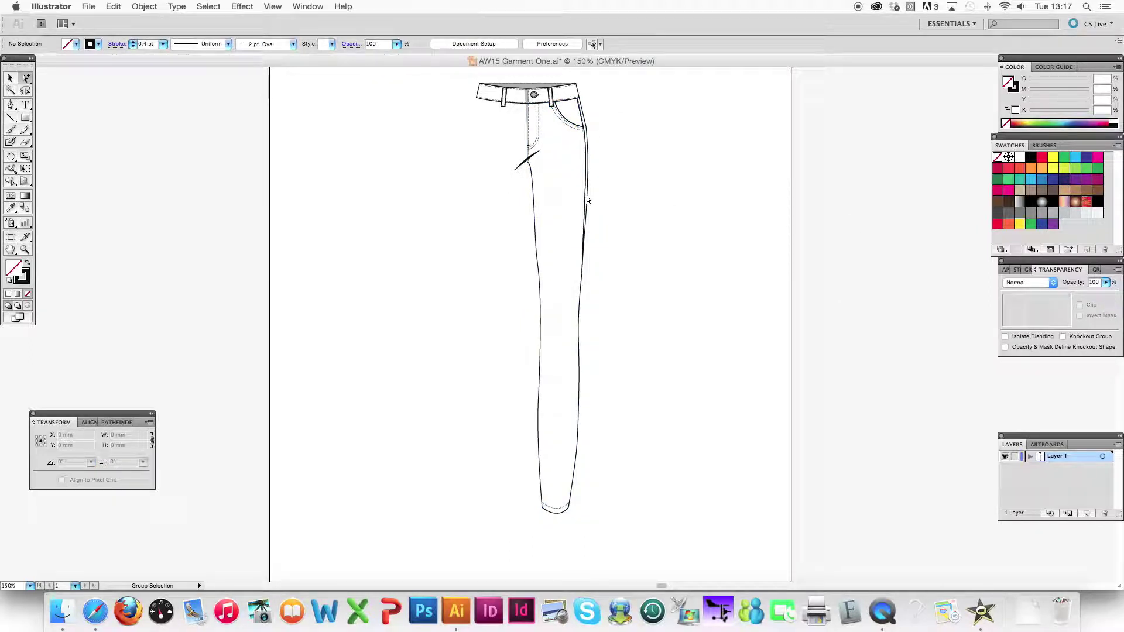
{"action": "key", "text": "v"}
{"action": "left_click", "coordinate": [567, 174]}
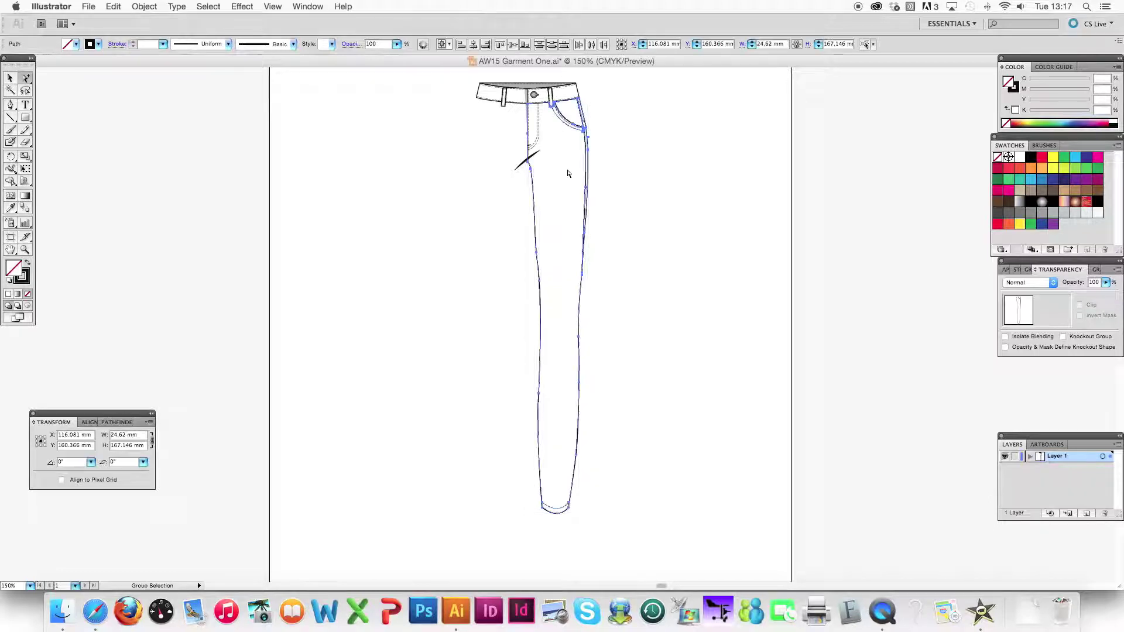
{"action": "left_click", "coordinate": [144, 7]}
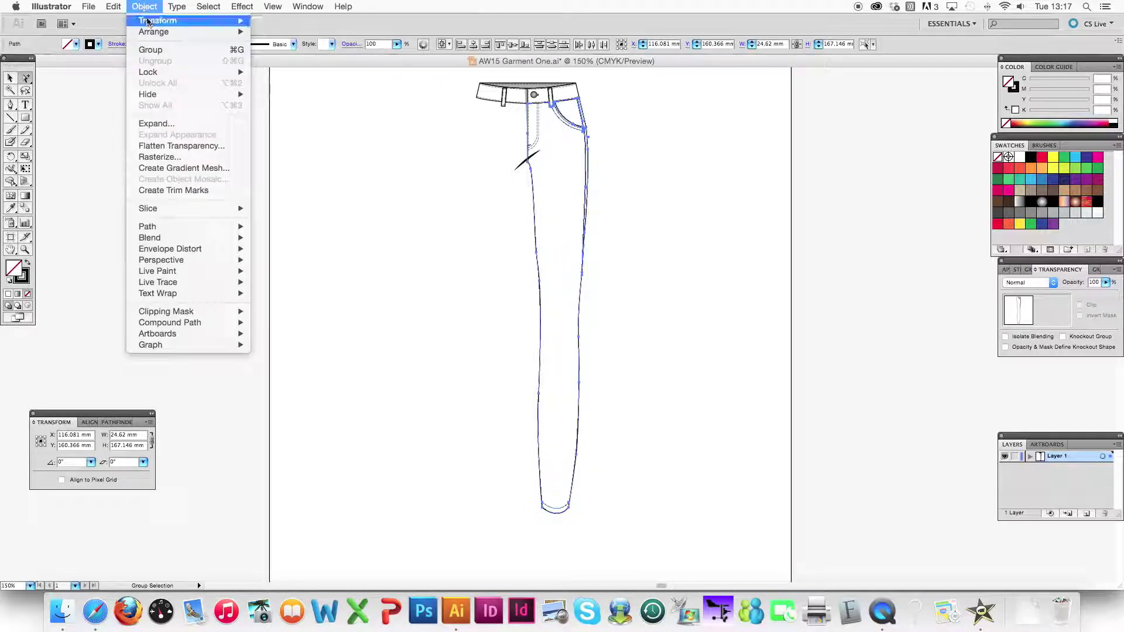
{"action": "mouse_move", "coordinate": [176, 22]}
{"action": "left_click", "coordinate": [290, 68]}
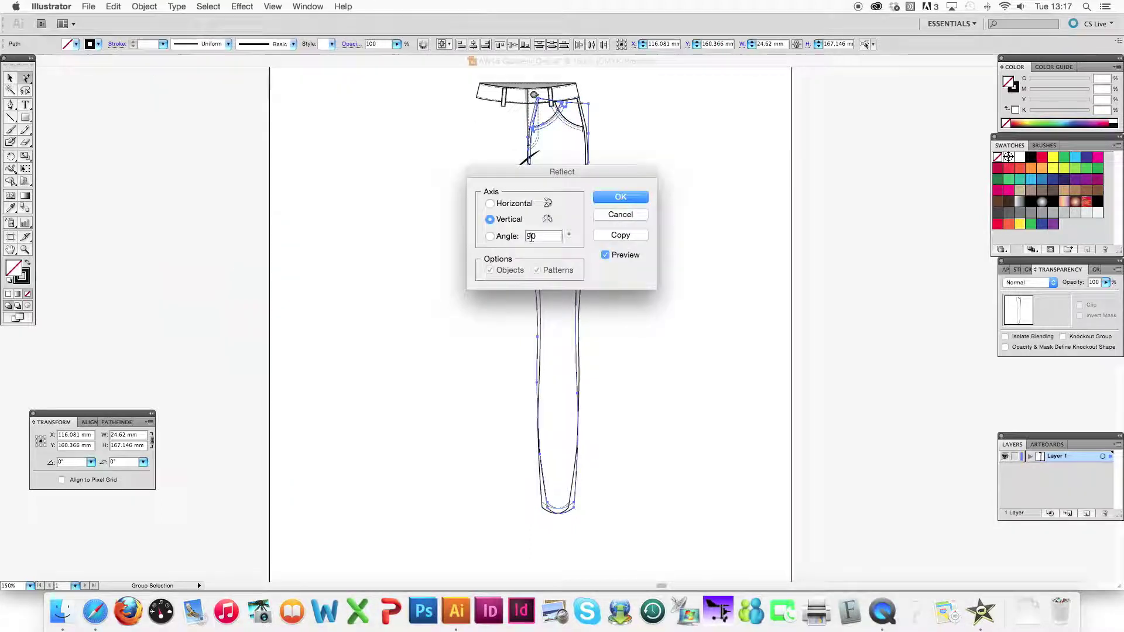
{"action": "left_click", "coordinate": [621, 198]}
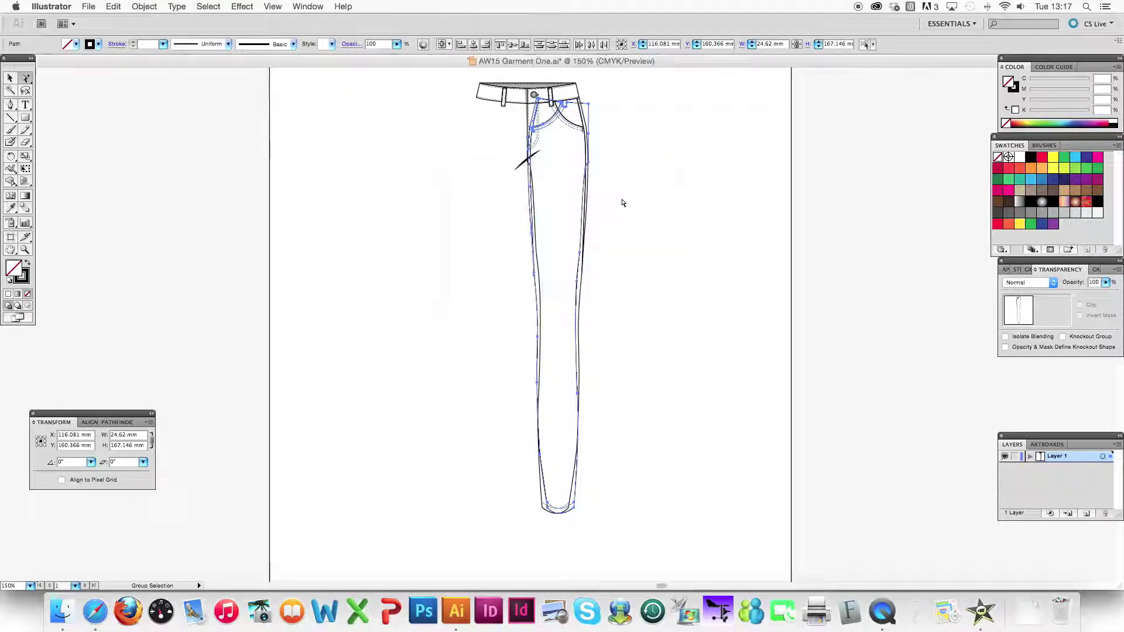
Step: Move the mirrored leg under the left-hand half of the waistband so that its front edge meets the centre front seam
{"action": "key", "text": "super+equal"}
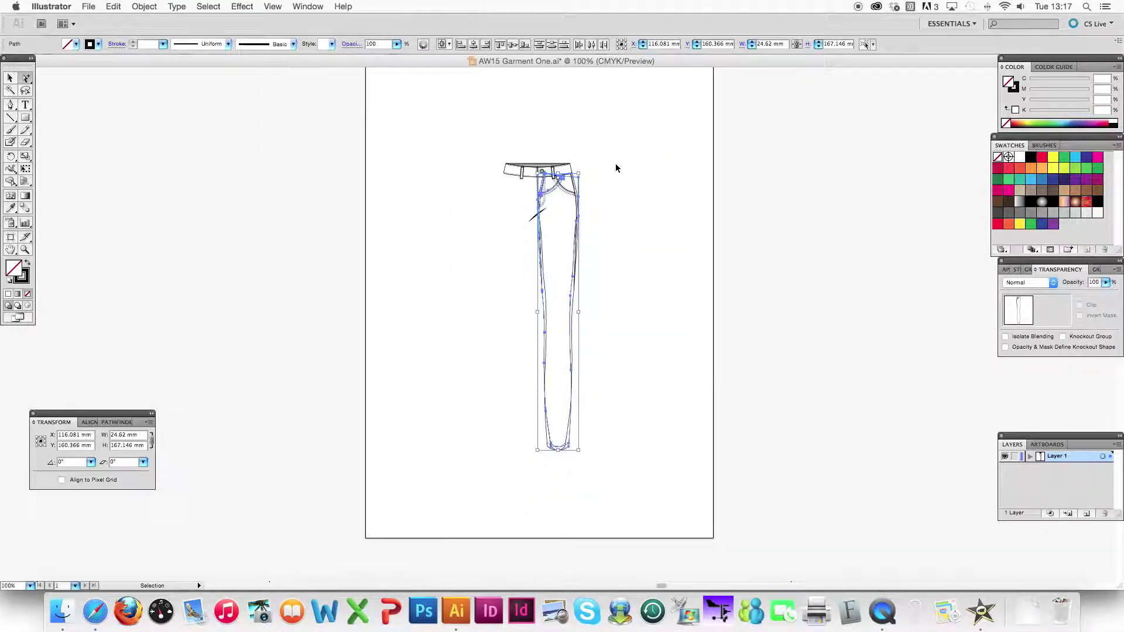
{"action": "left_click_drag", "start_coordinate": [527, 96], "coordinate": [530, 314]}
{"action": "key", "text": "super+equal"}
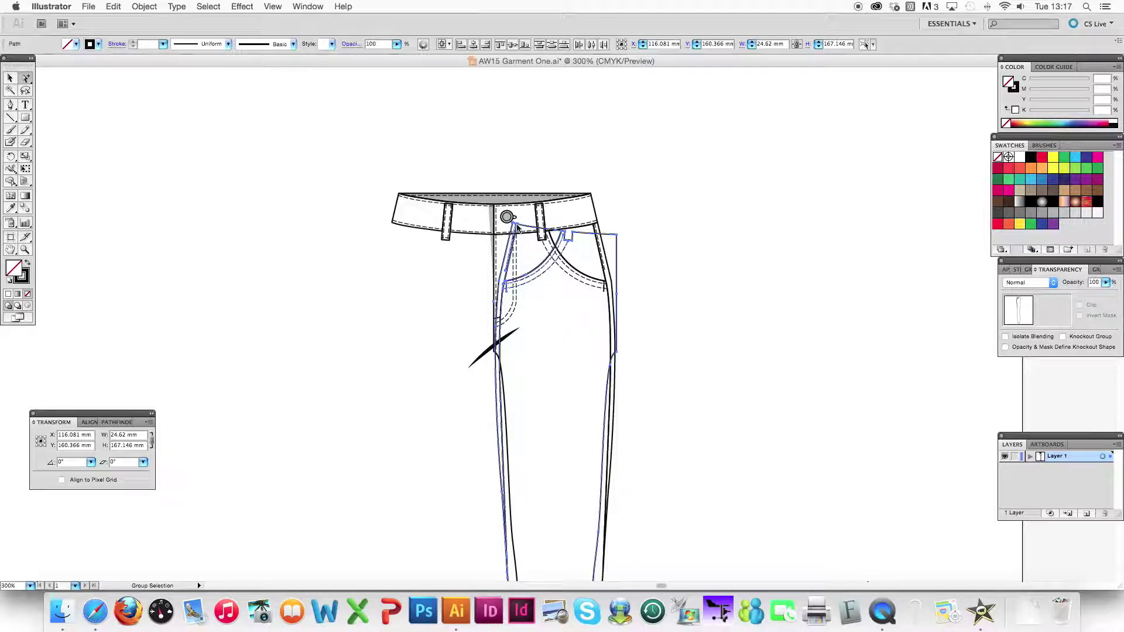
{"action": "left_click_drag", "start_coordinate": [517, 227], "coordinate": [397, 226]}
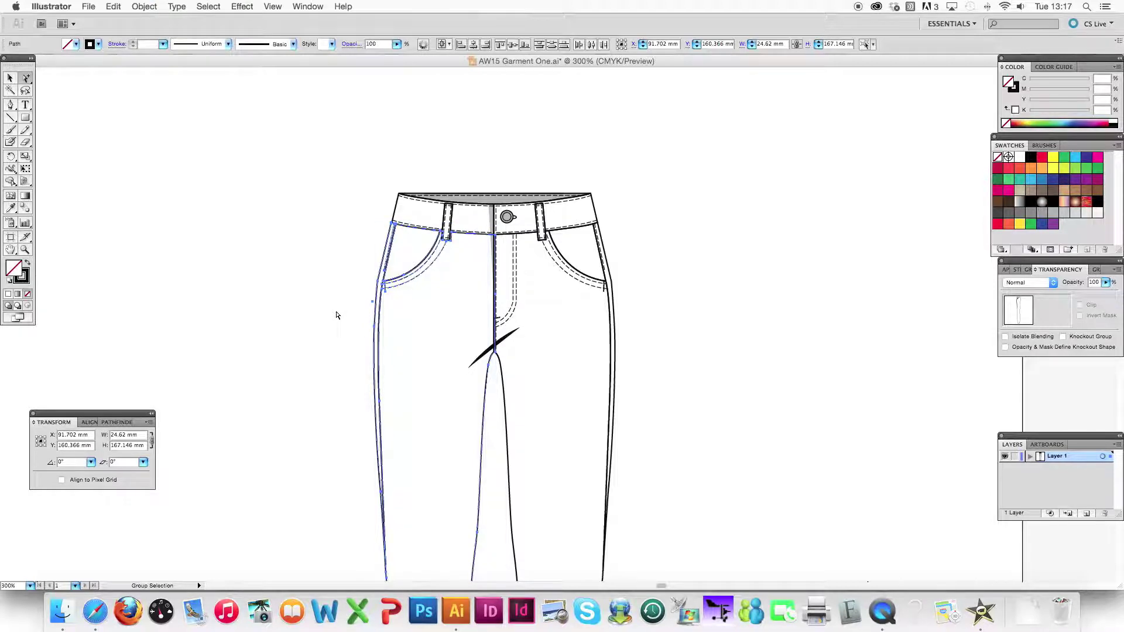
{"action": "scroll", "coordinate": [345, 292], "scroll_direction": "down", "scroll_amount": 2}
{"action": "key", "text": "Left"}
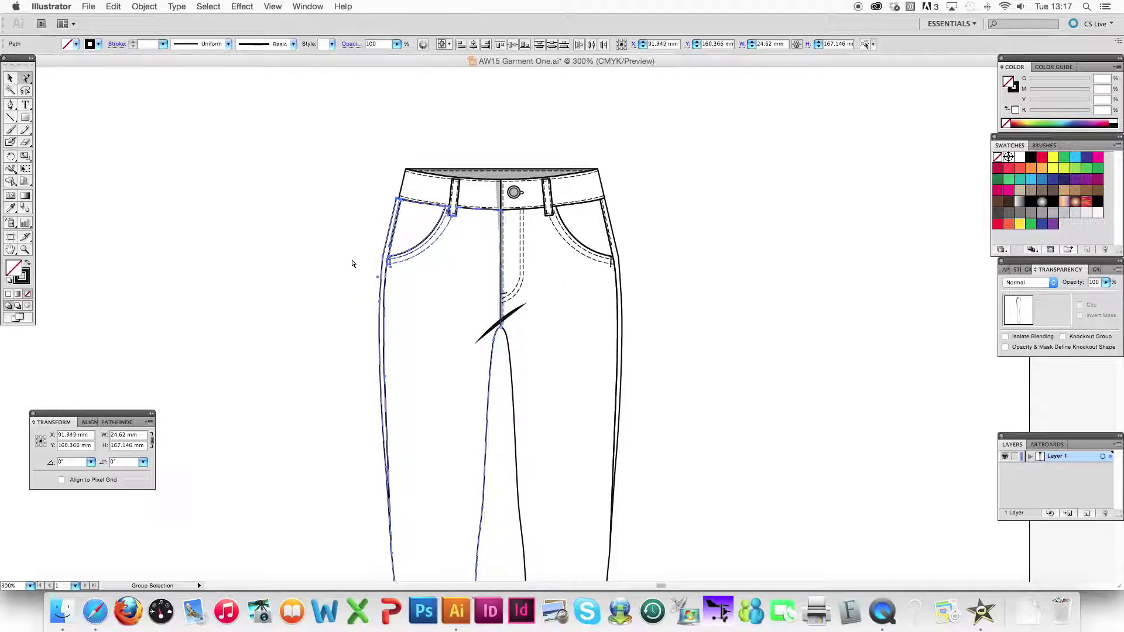
{"action": "key", "text": "Right"}
{"action": "key", "text": "Right"}
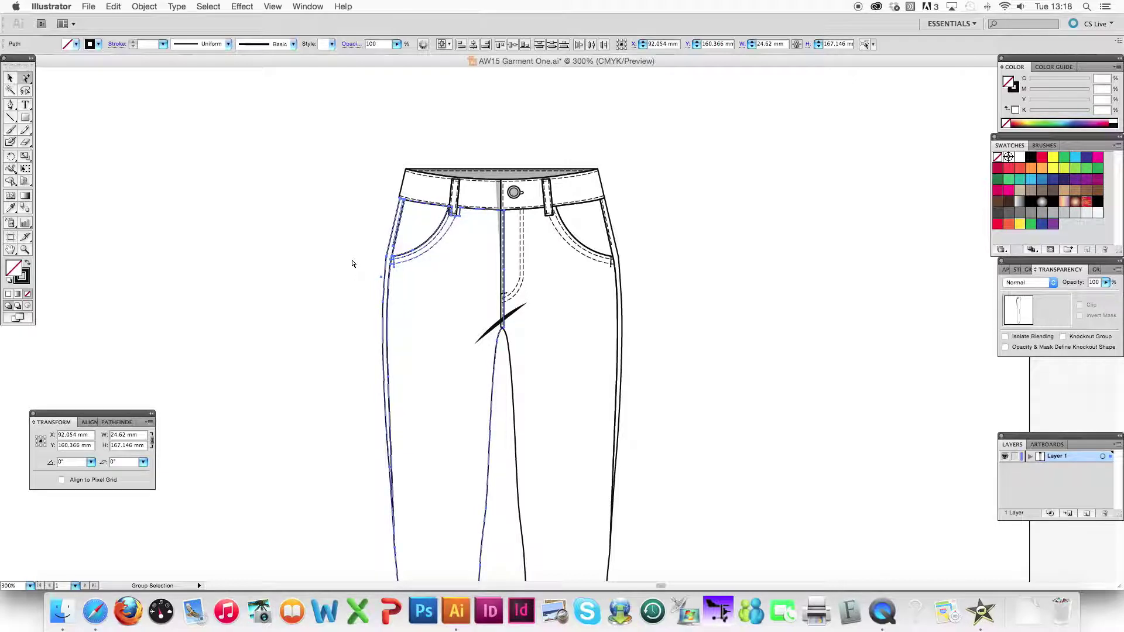
Step: Fine-tune the mirrored leg's position so that its top side corner lines up with the waistband's lower edge
{"action": "key", "text": "super+equal"}
{"action": "key", "text": "super+equal"}
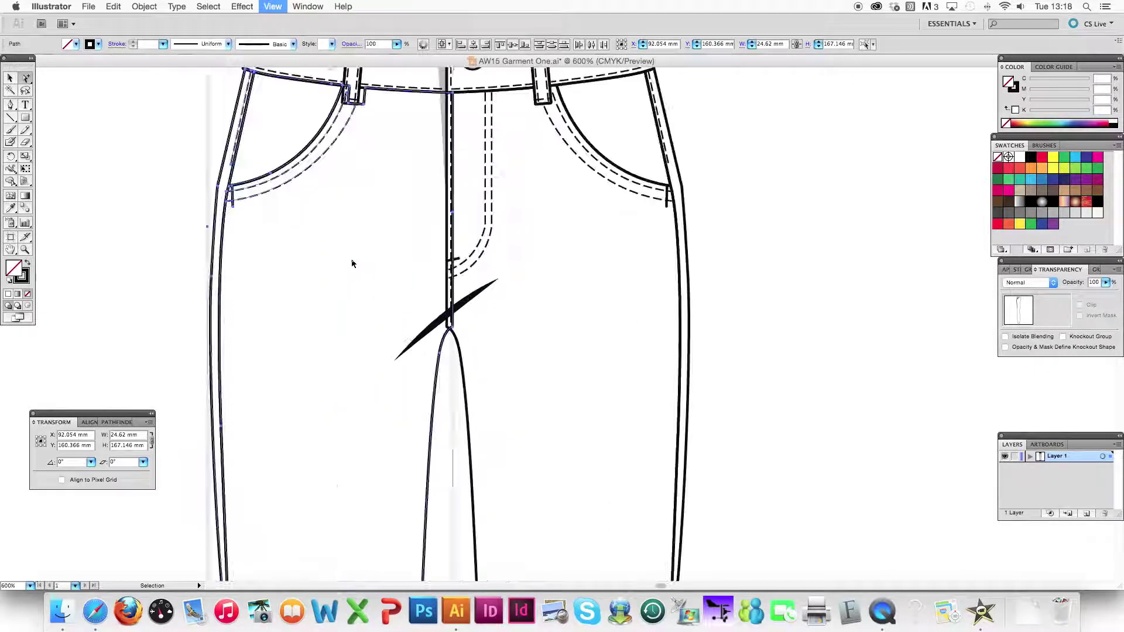
{"action": "left_click_drag", "start_coordinate": [25, 78], "coordinate": [46, 85]}
{"action": "scroll", "coordinate": [138, 176], "scroll_direction": "up", "scroll_amount": 2}
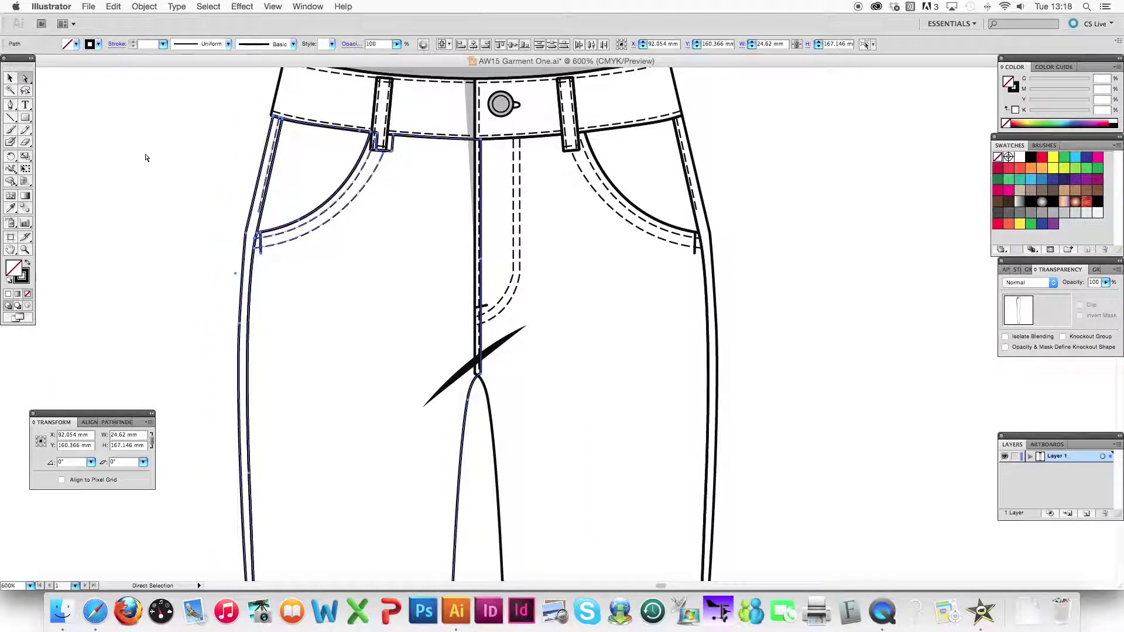
{"action": "key", "text": "Left"}
{"action": "key", "text": "ctrl+z"}
{"action": "left_click_drag", "start_coordinate": [283, 121], "coordinate": [283, 122]}
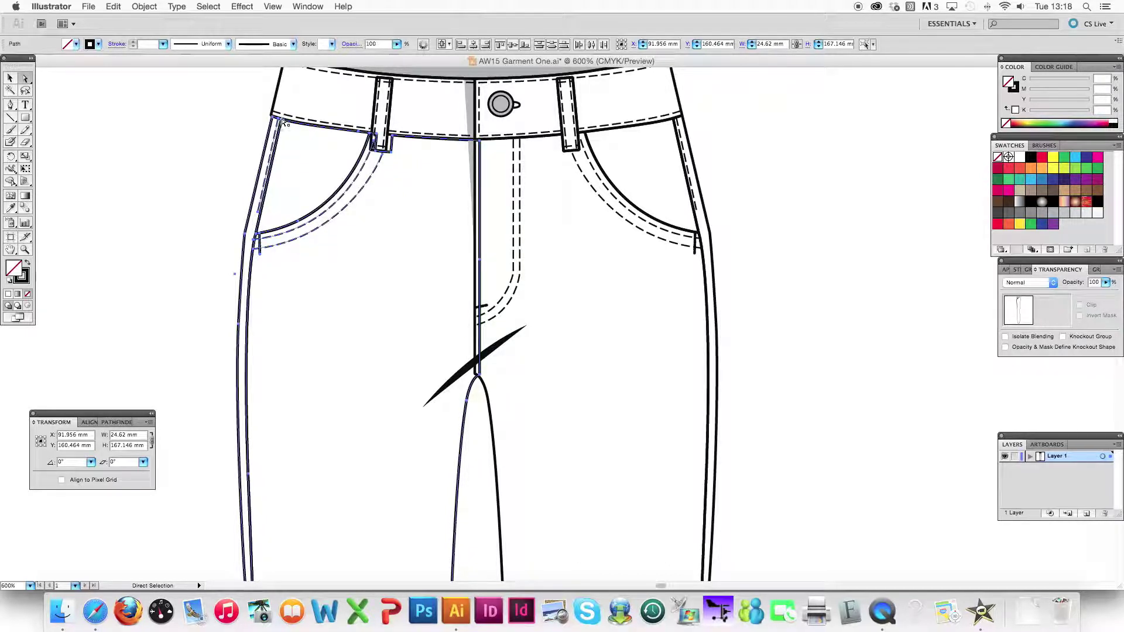
Step: Shift the mirrored leg's centre front anchor points onto the right-hand leg's centre front line so the two edges coincide
{"action": "left_click", "coordinate": [480, 157]}
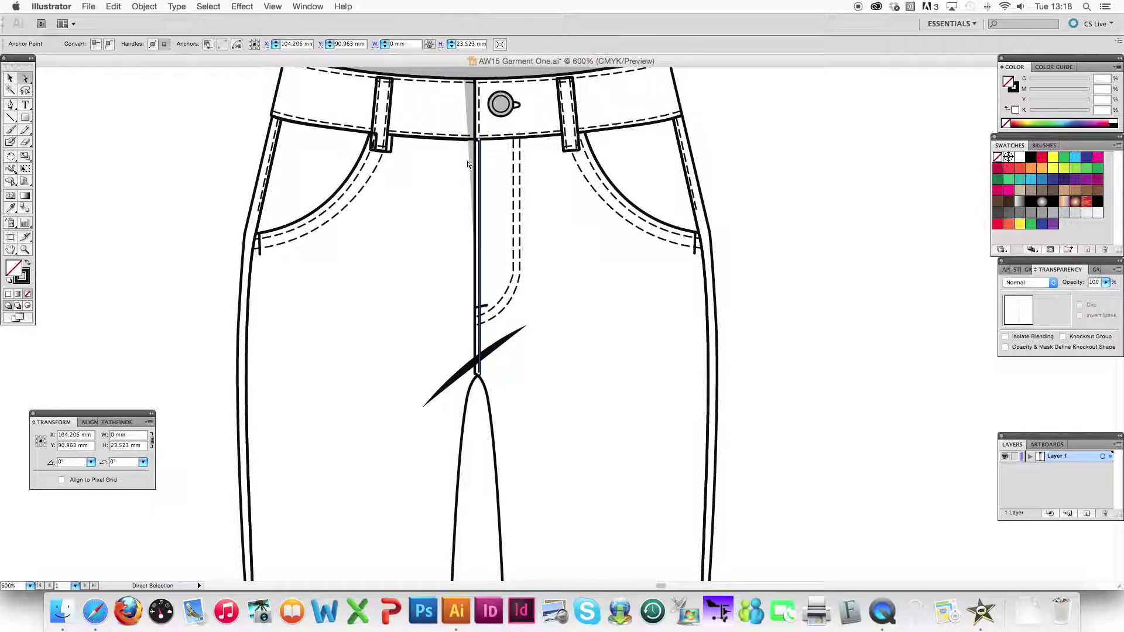
{"action": "left_click", "coordinate": [476, 181]}
{"action": "left_click", "coordinate": [483, 260]}
{"action": "left_click", "coordinate": [483, 260]}
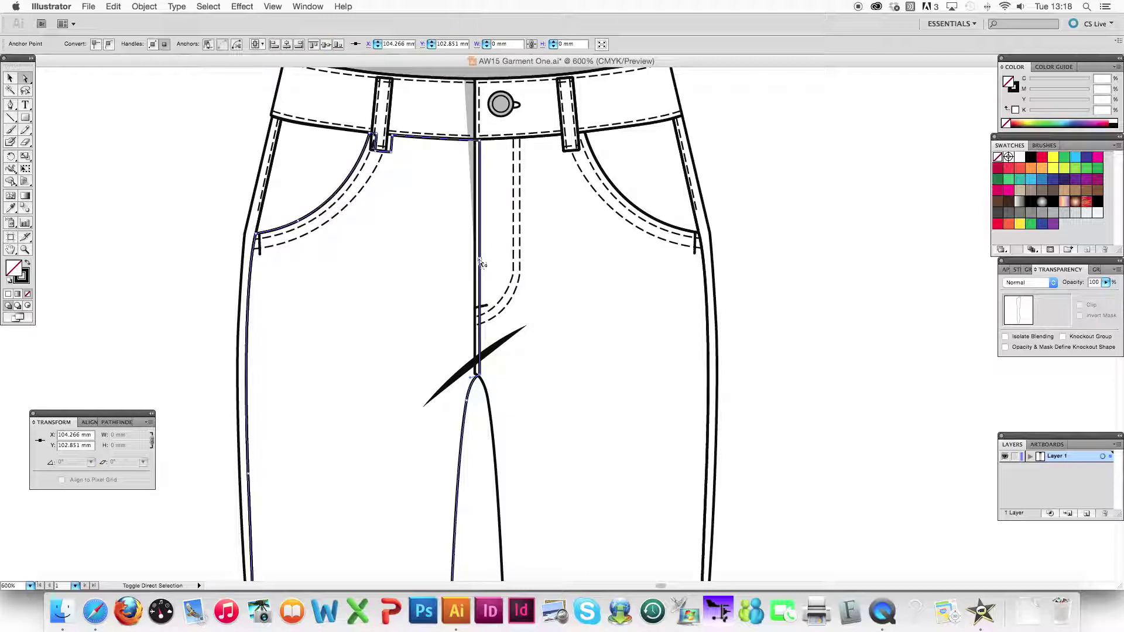
{"action": "left_click", "coordinate": [480, 259], "text": "shift"}
{"action": "left_click_drag", "start_coordinate": [480, 143], "coordinate": [474, 142]}
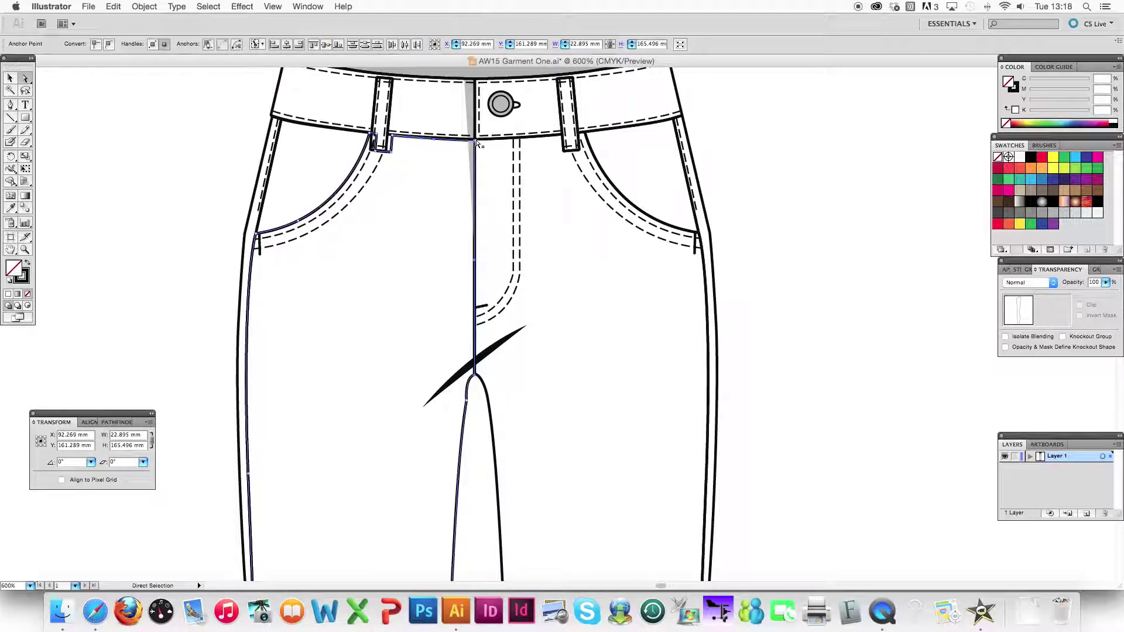
Step: Move the mirrored leg's upper inseam anchor point outwards to round the curve below the crotch, and deselect the leg
{"action": "left_click", "coordinate": [465, 401]}
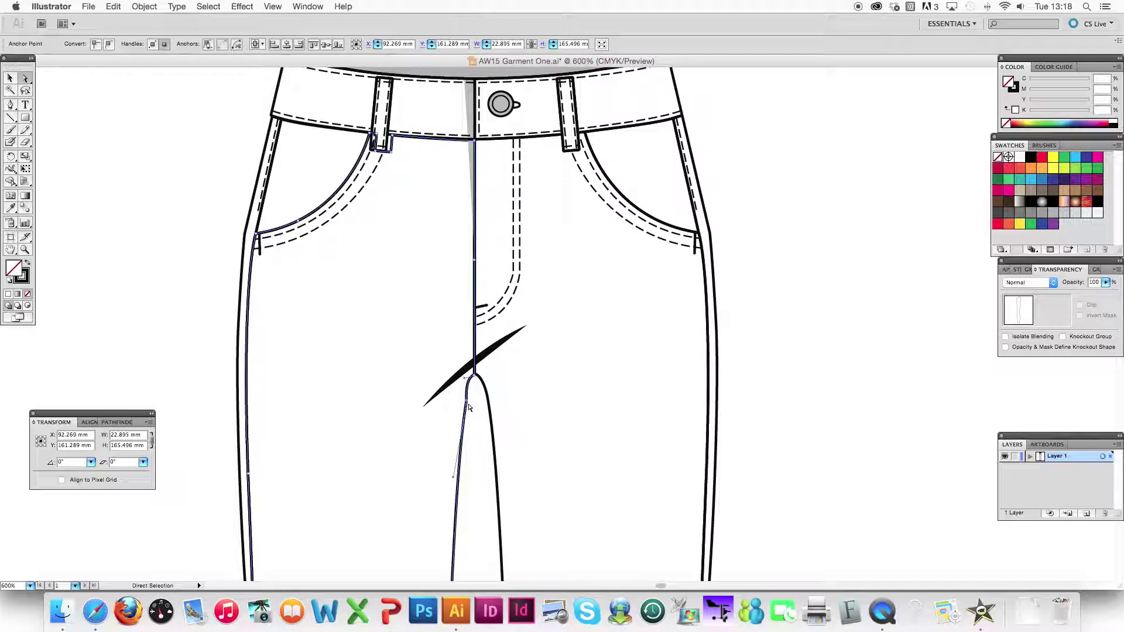
{"action": "left_click", "coordinate": [473, 404]}
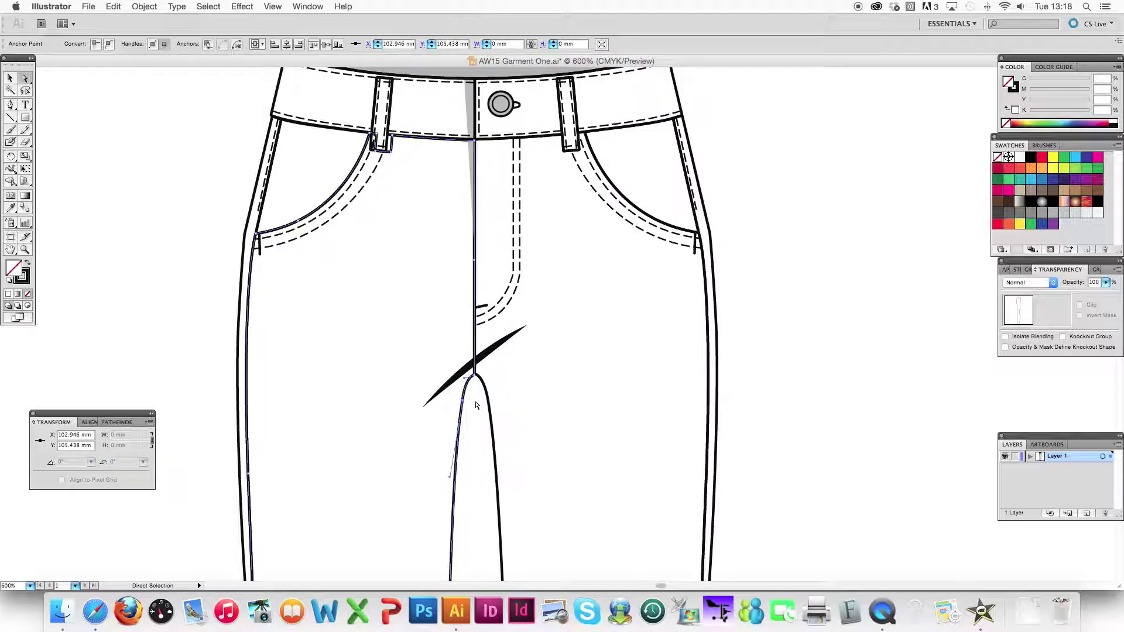
{"action": "key", "text": "super+minus"}
{"action": "key", "text": "super+minus"}
{"action": "key", "text": "super+minus"}
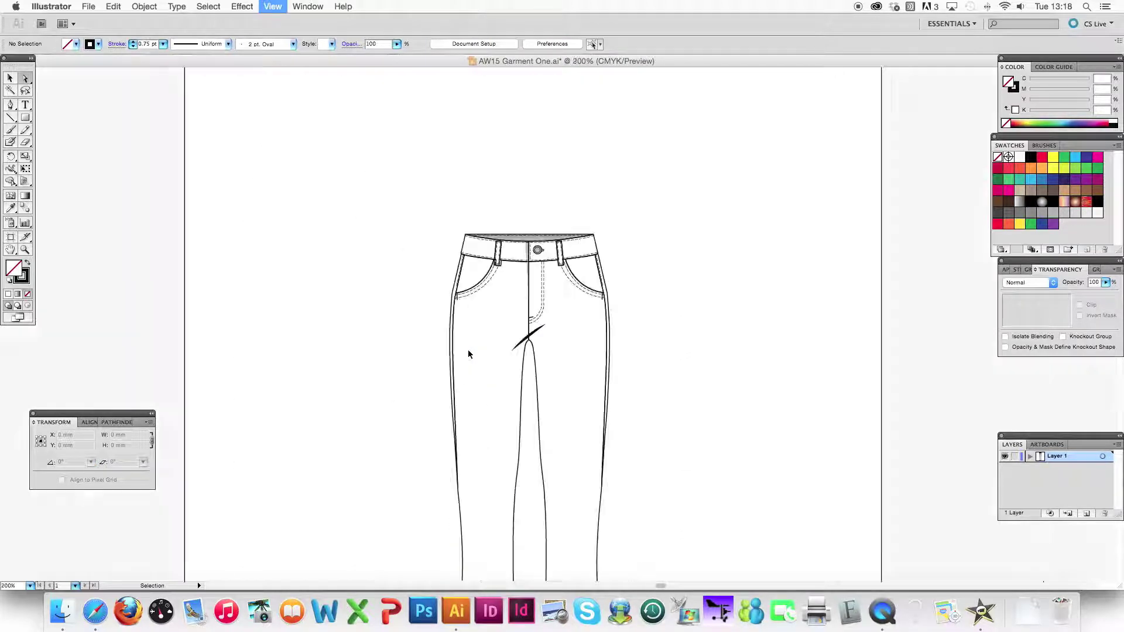
{"action": "key", "text": "super+minus"}
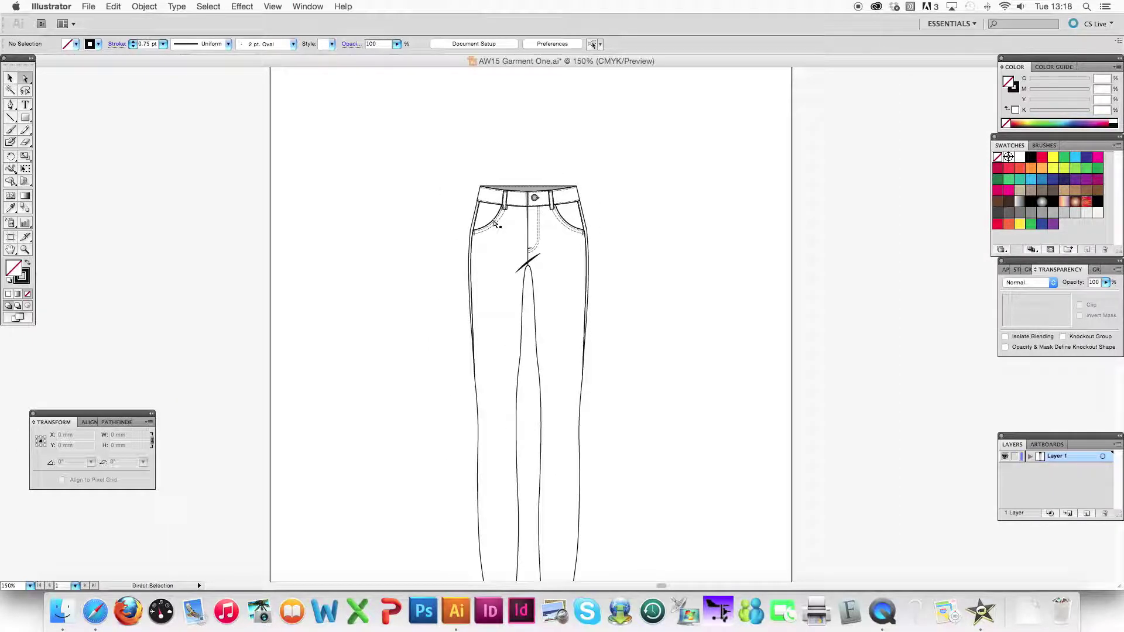
{"action": "left_click_drag", "start_coordinate": [495, 220], "coordinate": [494, 220]}
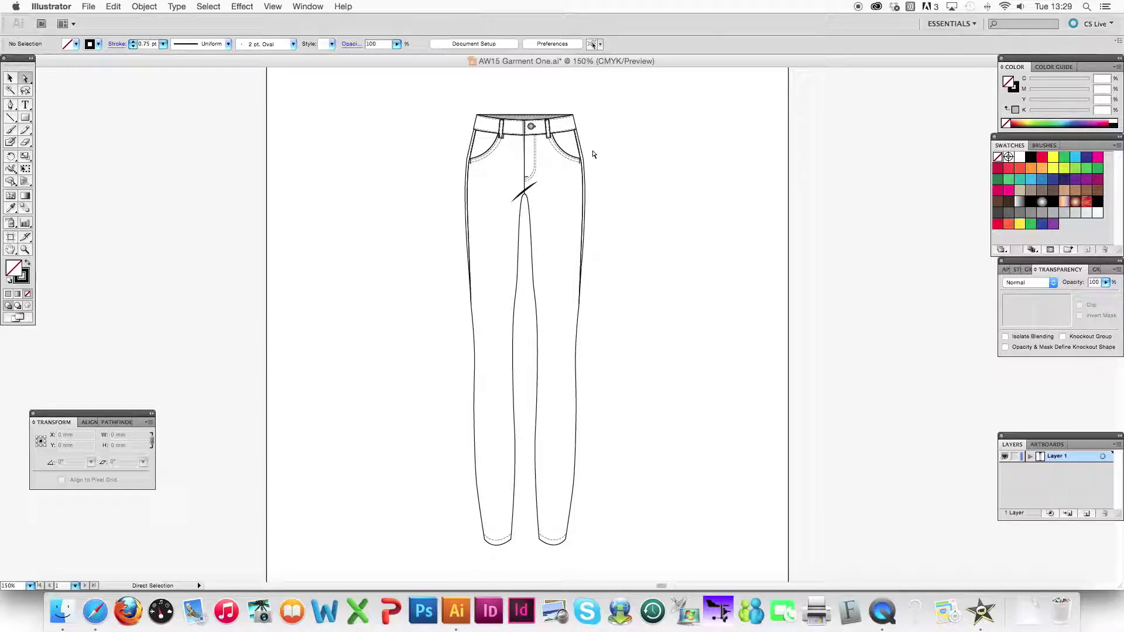
Step: Adjust the inseam anchor points above the knee on both legs with the Direct Selection tool, and deselect
{"action": "left_click", "coordinate": [534, 286]}
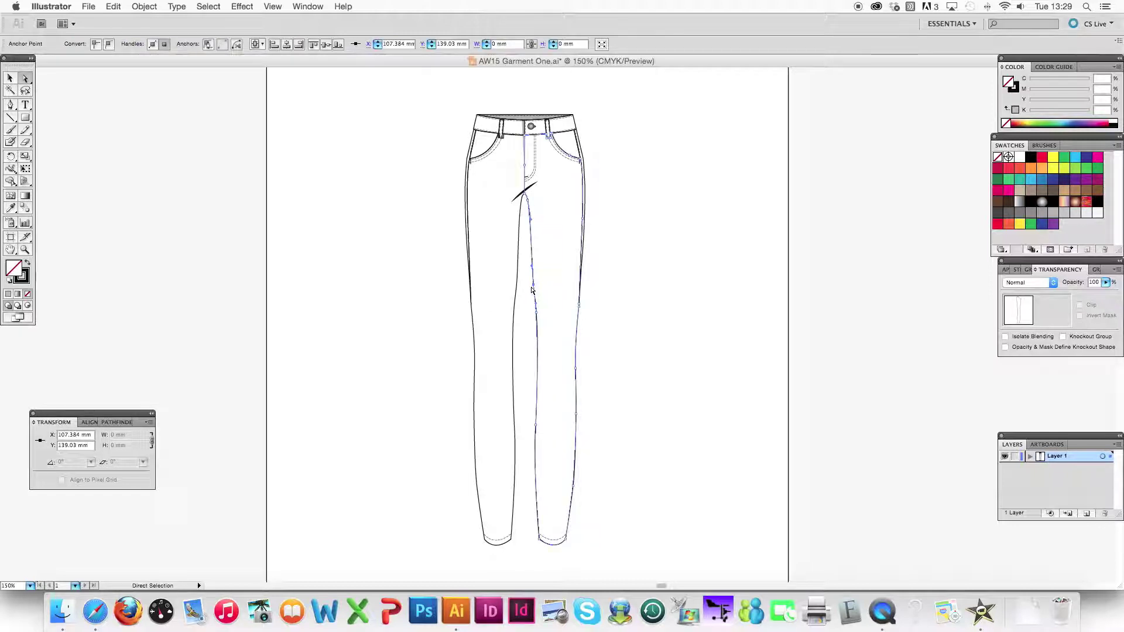
{"action": "key", "text": "Right"}
{"action": "key", "text": "Right"}
{"action": "left_click", "coordinate": [518, 285]}
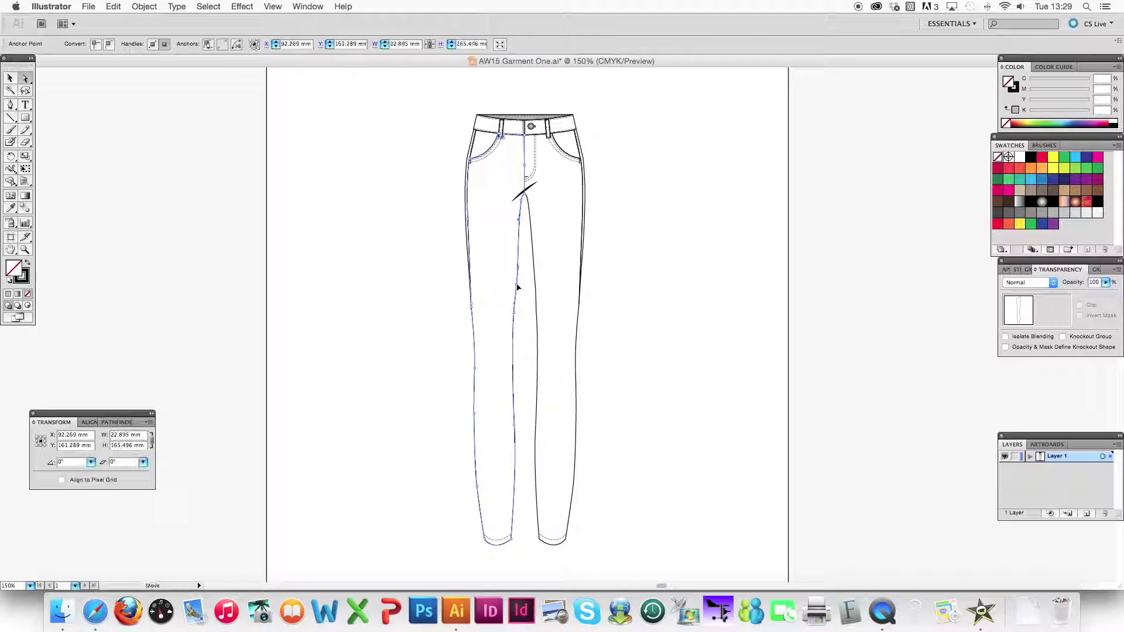
{"action": "left_click", "coordinate": [637, 183]}
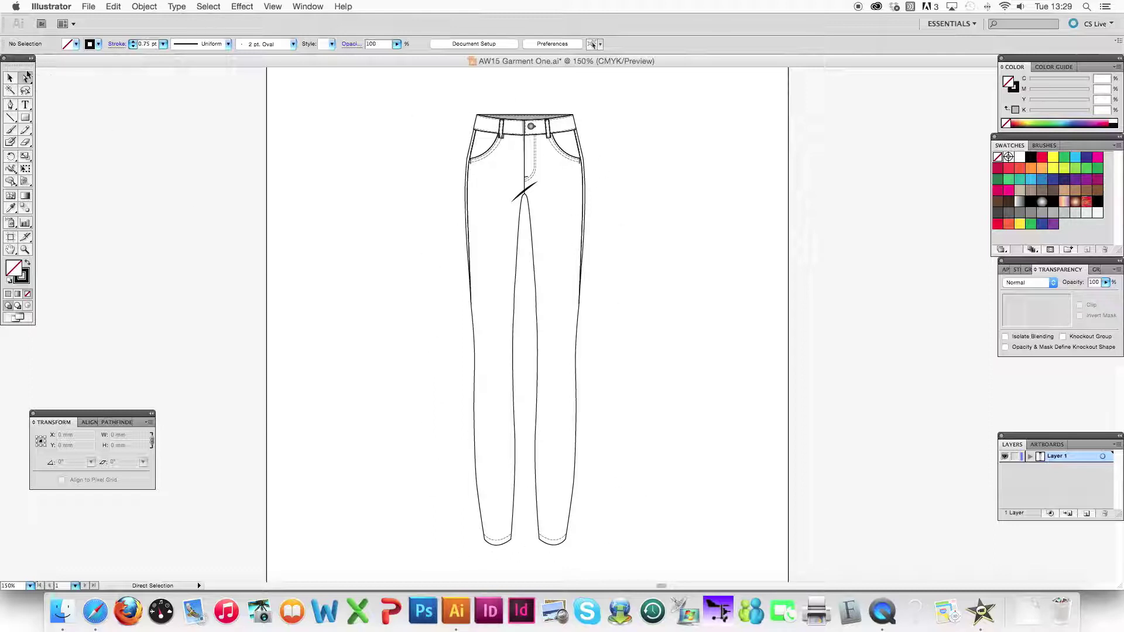
Step: Shorten both legs by selecting their hem anchor points and stitching together and nudging them upwards
{"action": "left_click_drag", "start_coordinate": [27, 76], "coordinate": [60, 83]}
{"action": "left_click_drag", "start_coordinate": [634, 566], "coordinate": [449, 488]}
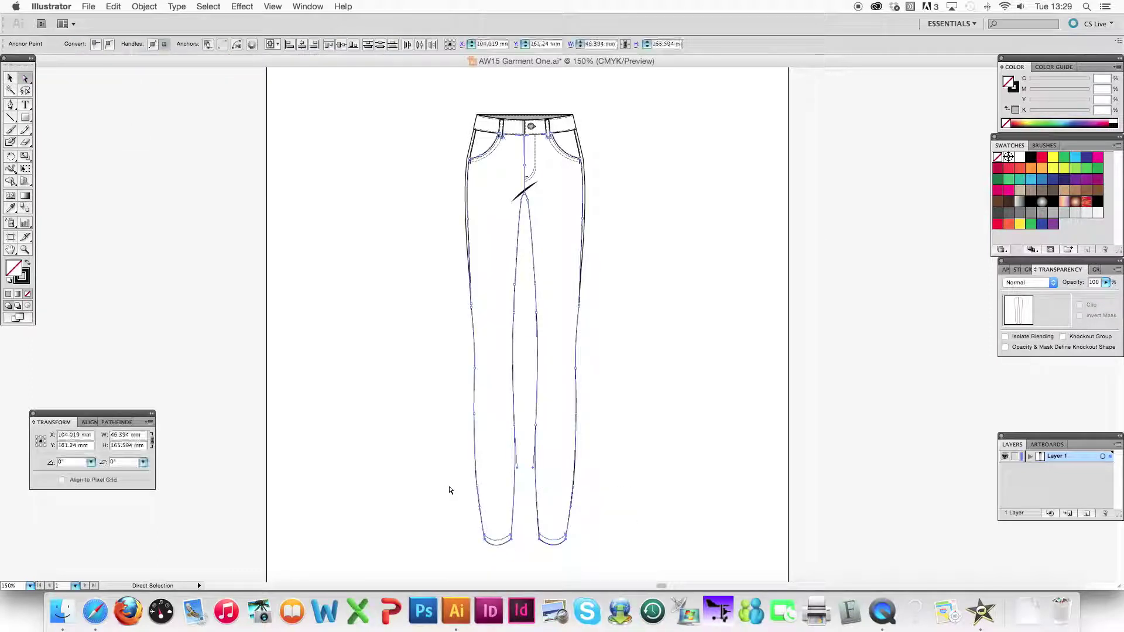
{"action": "left_click_drag", "start_coordinate": [625, 556], "coordinate": [443, 473]}
{"action": "key", "text": "Up"}
{"action": "key", "text": "Up"}
{"action": "key", "text": "Up"}
{"action": "key", "text": "Up"}
{"action": "key", "text": "Up"}
{"action": "key", "text": "Up"}
{"action": "key", "text": "Up"}
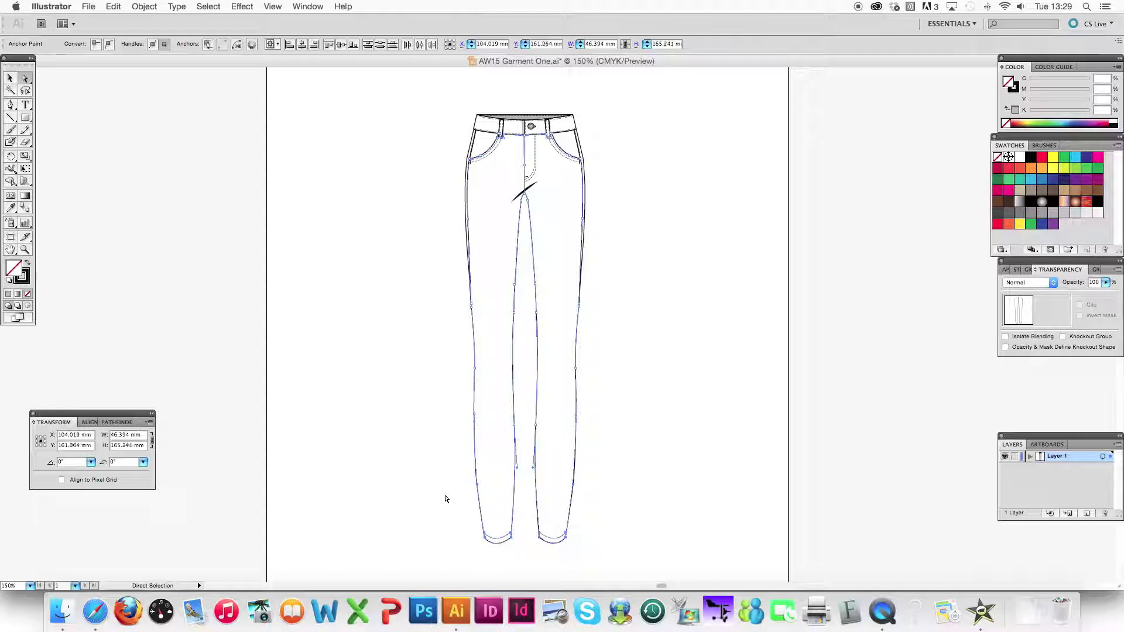
{"action": "key", "text": "Up"}
{"action": "key", "text": "Up"}
{"action": "key", "text": "Up"}
{"action": "key", "text": "Up"}
{"action": "key", "text": "Up"}
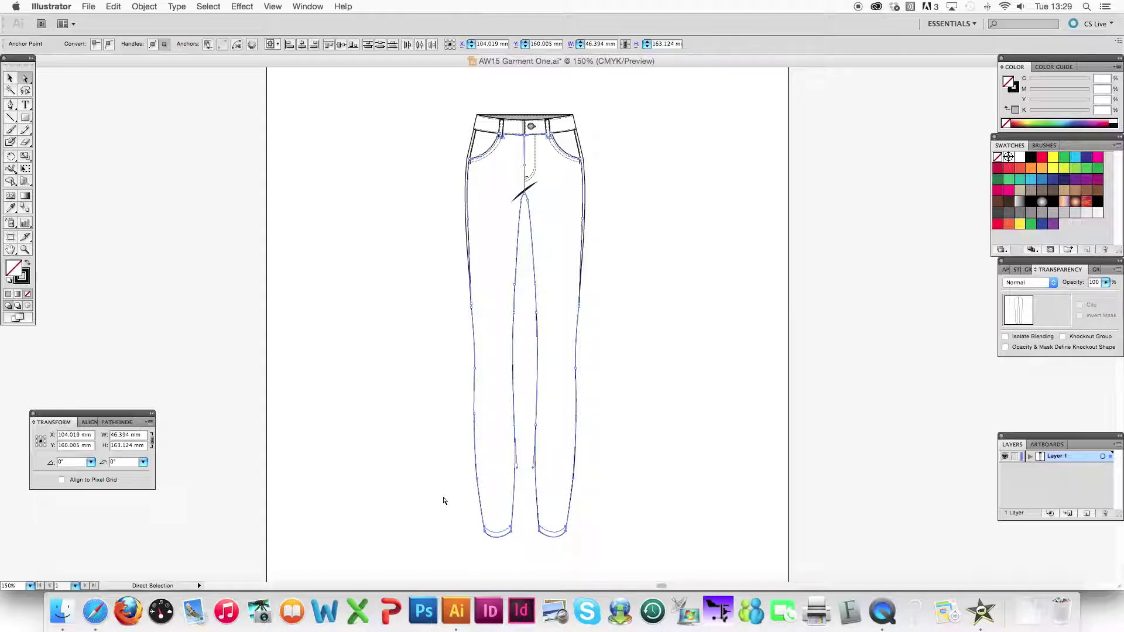
{"action": "key", "text": "Up"}
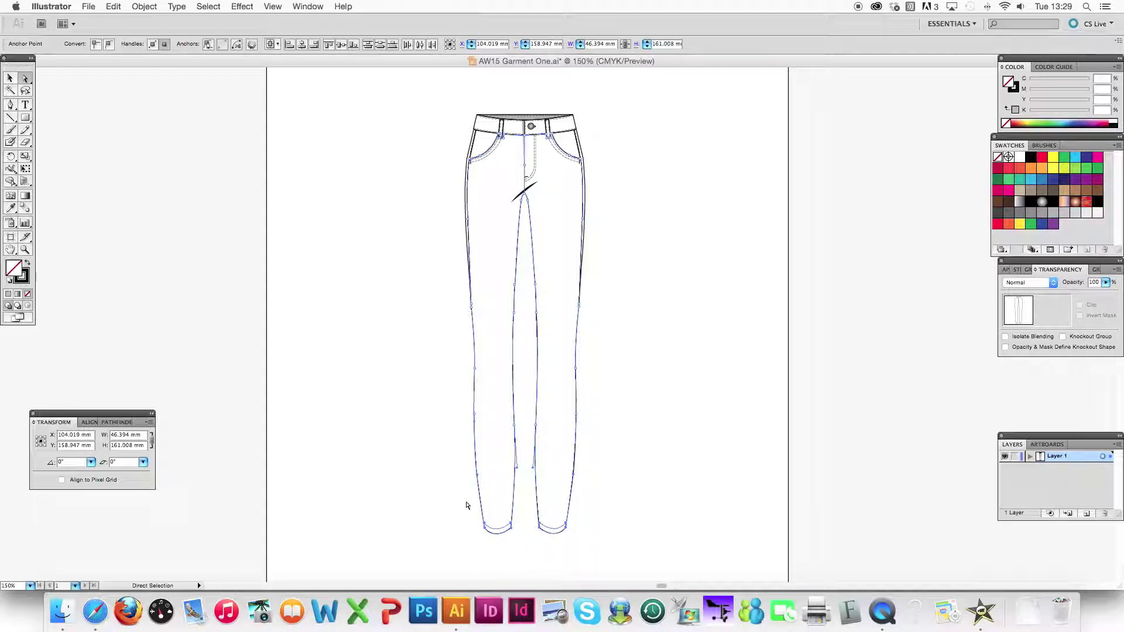
Step: Select both legs' anchor points from the knee down to the hem and nudge them upwards to shorten the lower legs
{"action": "left_click_drag", "start_coordinate": [679, 546], "coordinate": [427, 350]}
{"action": "key", "text": "Up"}
{"action": "key", "text": "Up"}
{"action": "key", "text": "Up"}
{"action": "key", "text": "Up"}
{"action": "key", "text": "Up"}
{"action": "key", "text": "Up"}
{"action": "key", "text": "Up"}
{"action": "key", "text": "Up"}
{"action": "key", "text": "Up"}
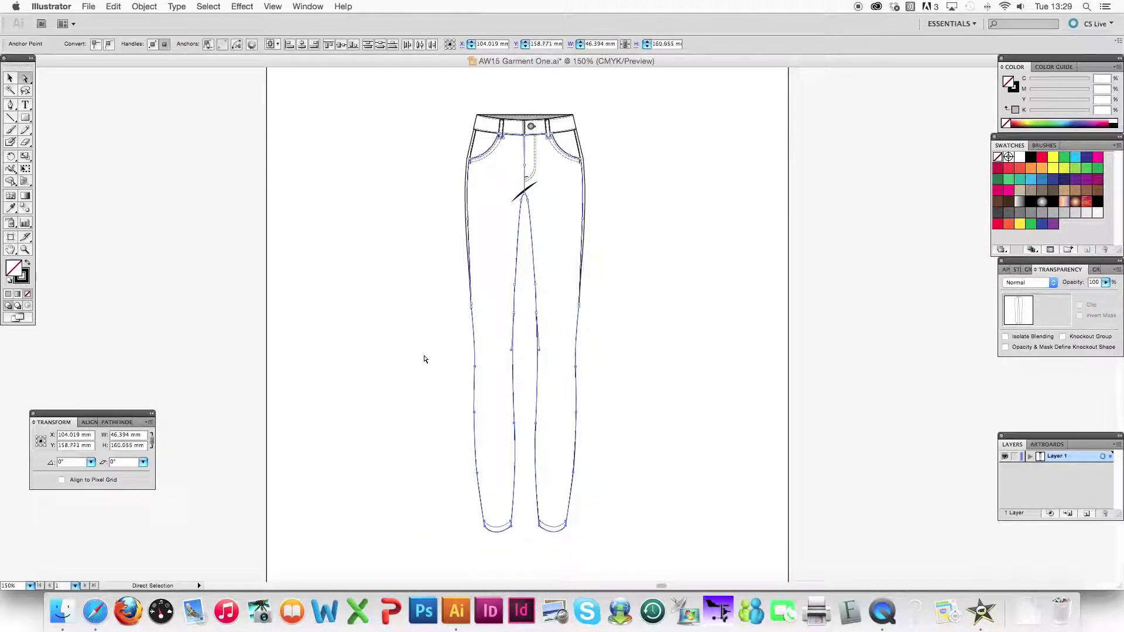
{"action": "key", "text": "Up"}
{"action": "key", "text": "Up"}
{"action": "key", "text": "Up"}
{"action": "key", "text": "Up"}
{"action": "key", "text": "Up"}
{"action": "key", "text": "Up"}
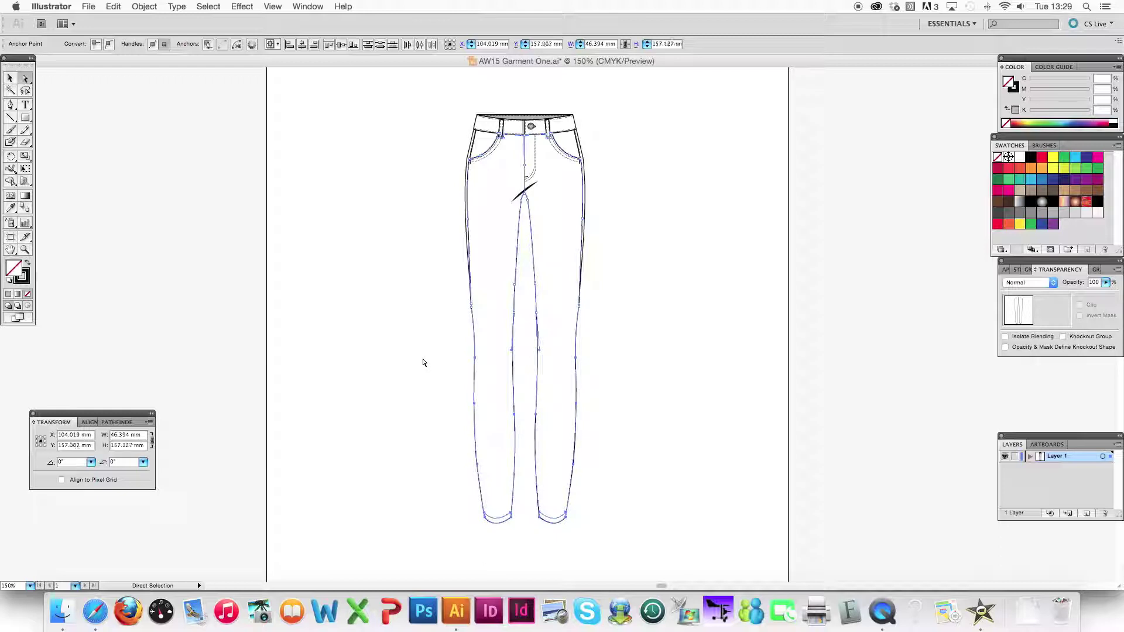
Step: Select both legs' anchor points from the lower thigh down to the hem, nudge them upwards, and deselect the legs
{"action": "left_click_drag", "start_coordinate": [630, 533], "coordinate": [446, 269]}
{"action": "key", "text": "Up"}
{"action": "key", "text": "Up"}
{"action": "key", "text": "Up"}
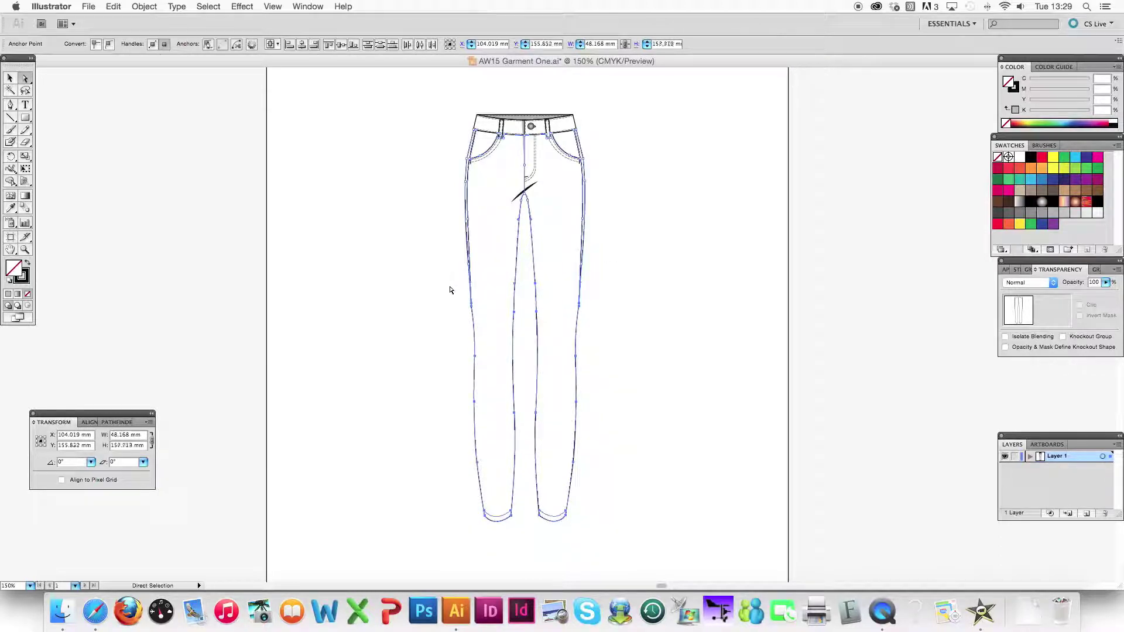
{"action": "key", "text": "Up"}
{"action": "key", "text": "Up"}
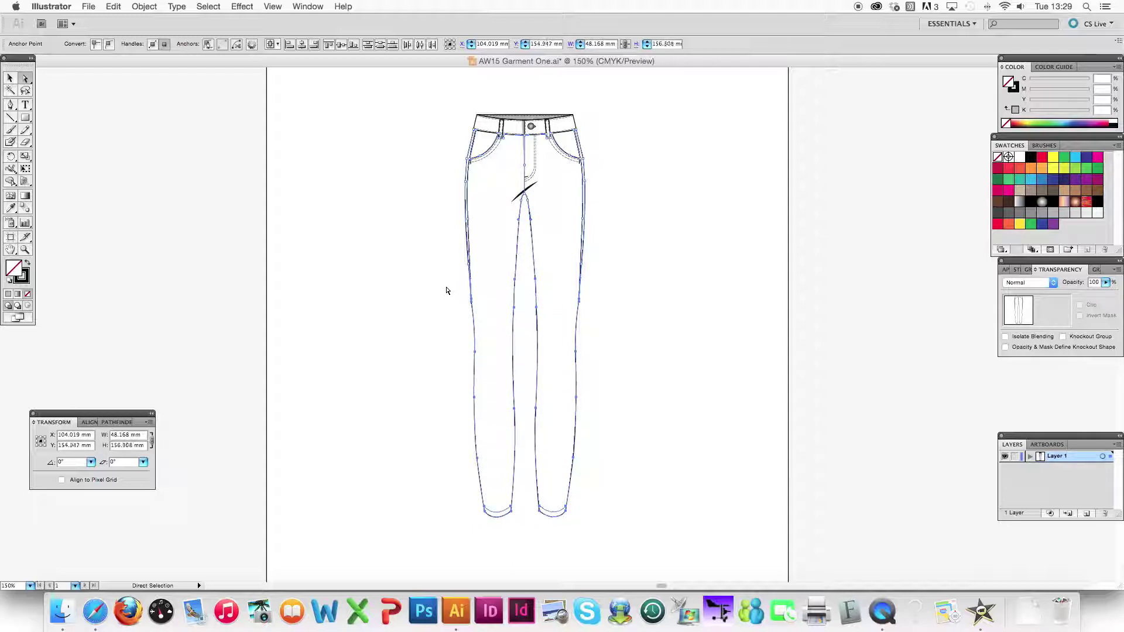
{"action": "key", "text": "Up"}
{"action": "key", "text": "Up"}
{"action": "key", "text": "Up"}
{"action": "key", "text": "Up"}
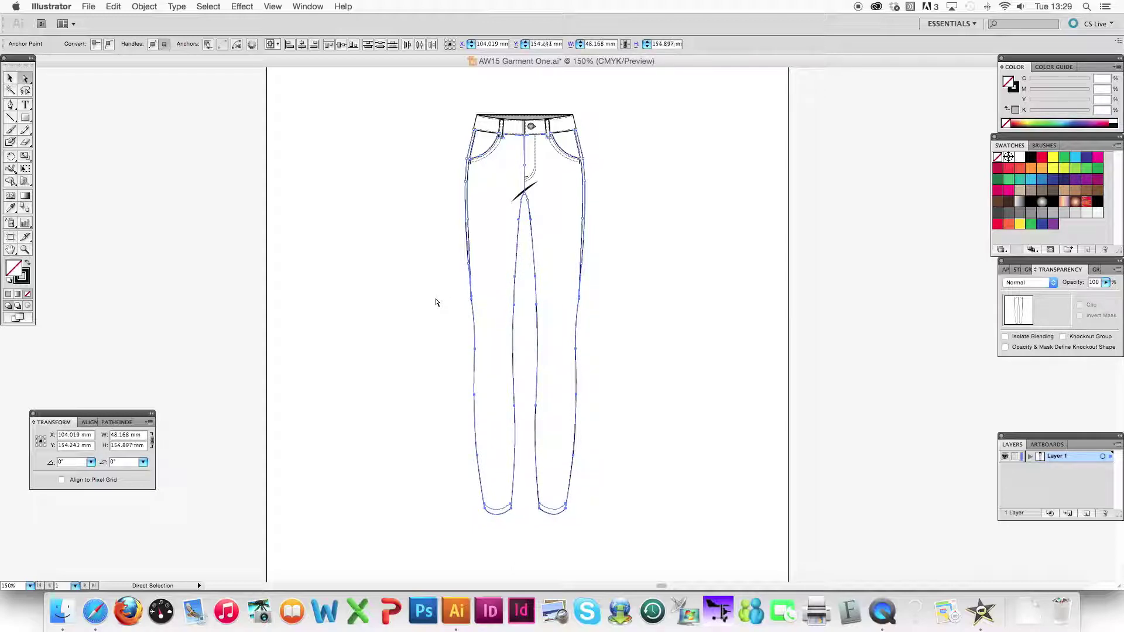
{"action": "left_click", "coordinate": [431, 305]}
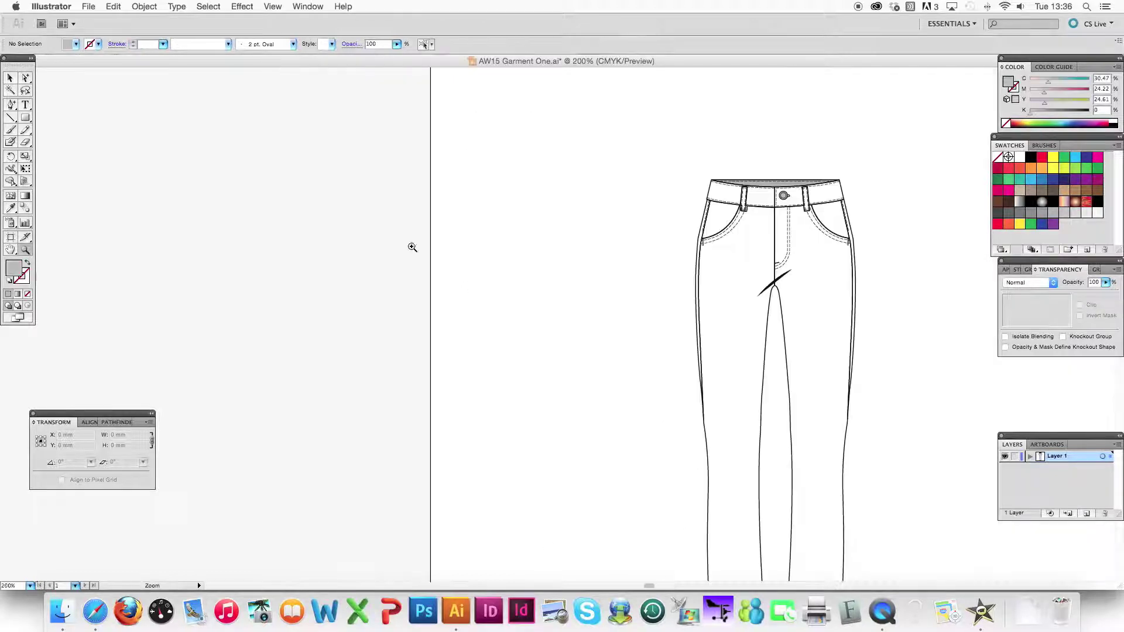
{"action": "scroll", "coordinate": [410, 246], "scroll_direction": "right", "scroll_amount": 5}
{"action": "left_click", "coordinate": [407, 173]}
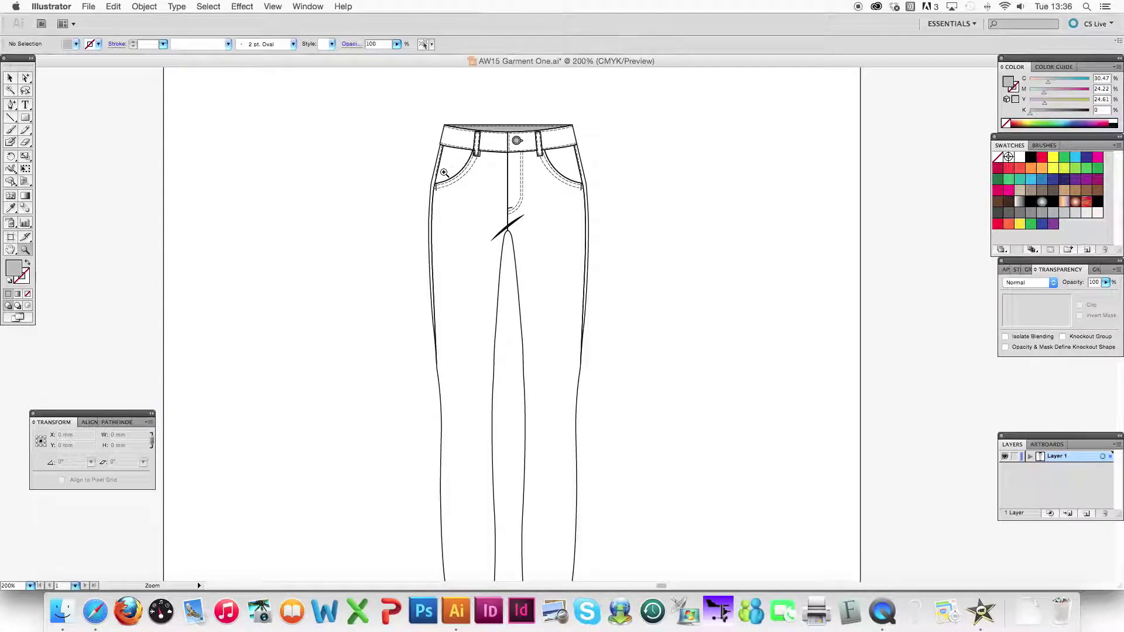
Step: Move the left belt loop and its stitching slightly inward along the waistband, towards the centre front
{"action": "left_click_drag", "start_coordinate": [385, 98], "coordinate": [645, 259]}
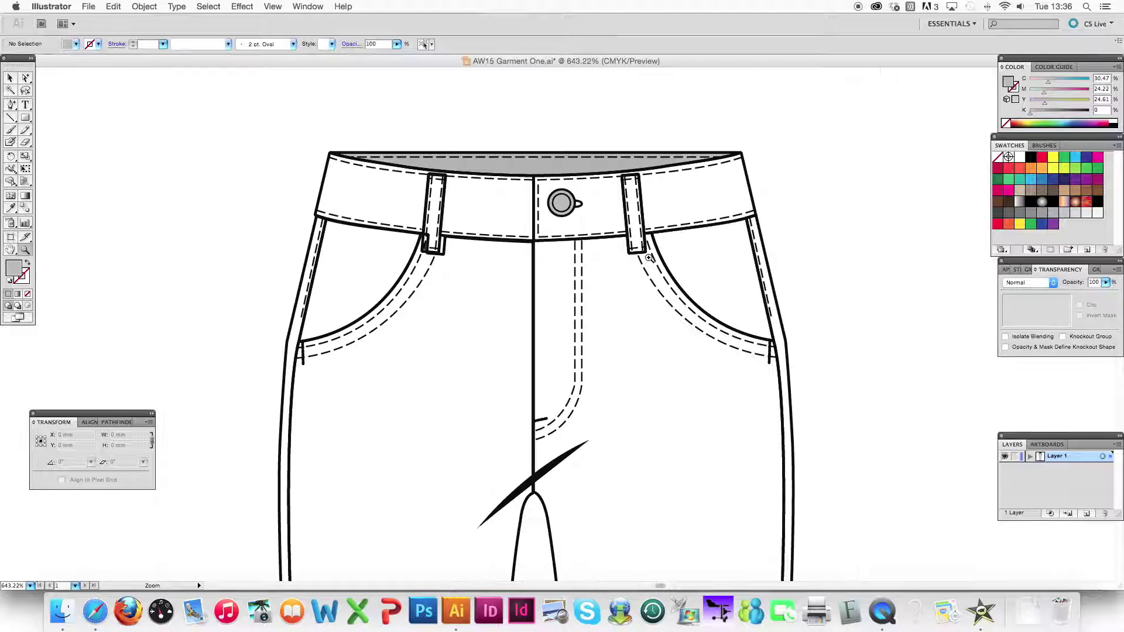
{"action": "left_click_drag", "start_coordinate": [147, 98], "coordinate": [868, 462]}
{"action": "left_click", "coordinate": [26, 78]}
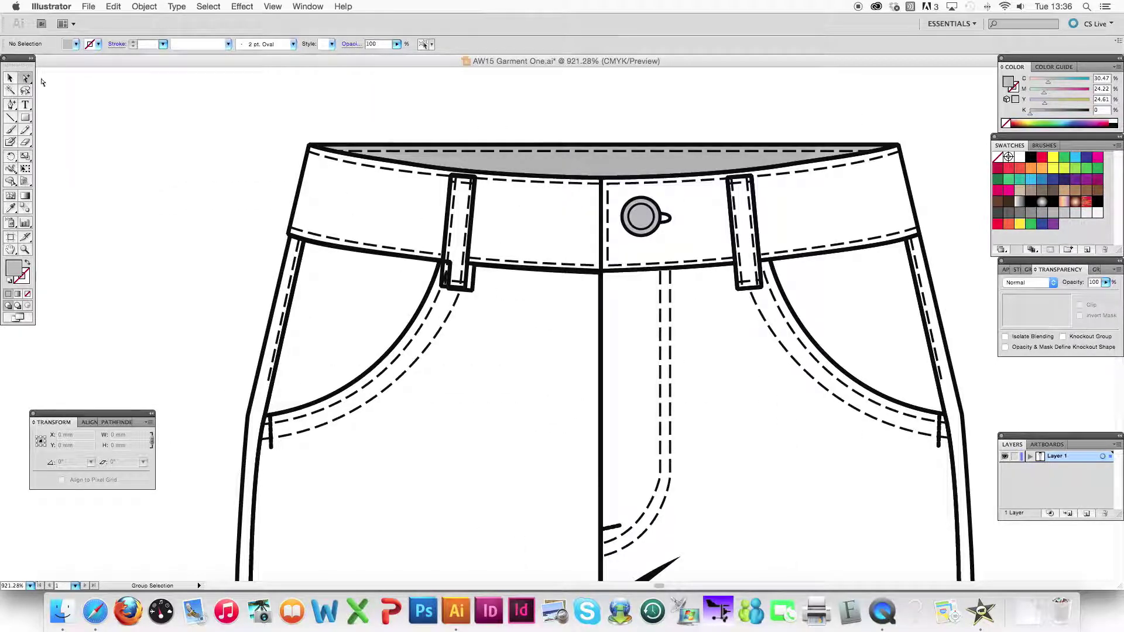
{"action": "left_click", "coordinate": [451, 240]}
{"action": "left_click", "coordinate": [469, 240], "text": "shift"}
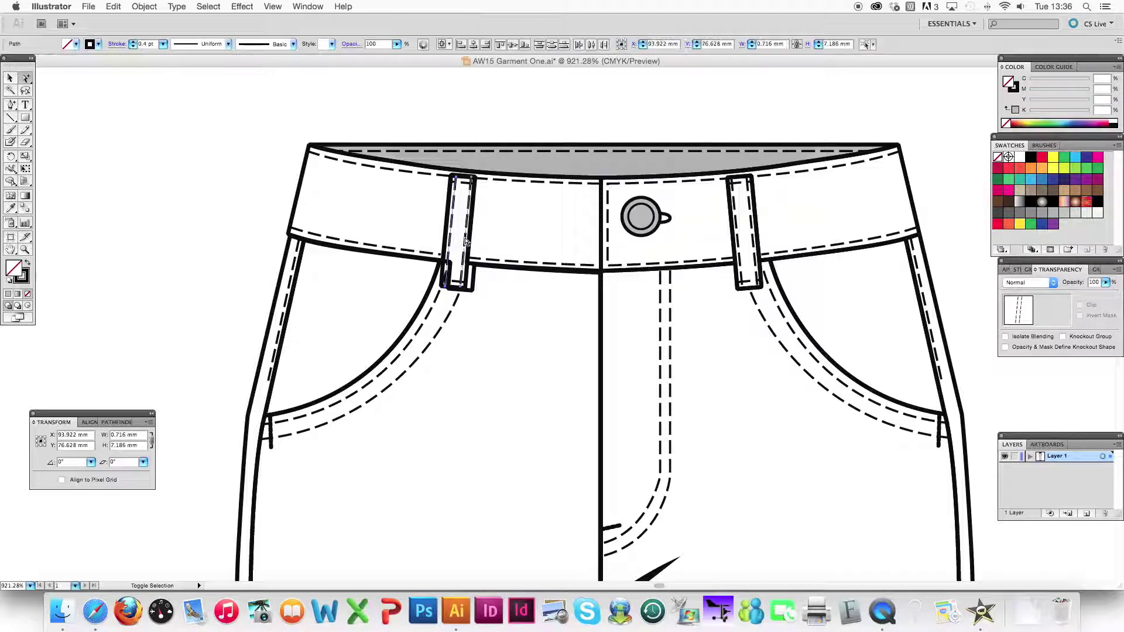
{"action": "left_click", "coordinate": [465, 212], "text": "shift"}
{"action": "key", "text": "super+equal"}
{"action": "scroll", "coordinate": [504, 318], "scroll_direction": "up", "scroll_amount": 3}
{"action": "scroll", "coordinate": [504, 318], "scroll_direction": "left", "scroll_amount": 2}
{"action": "left_click_drag", "start_coordinate": [495, 321], "coordinate": [505, 323]}
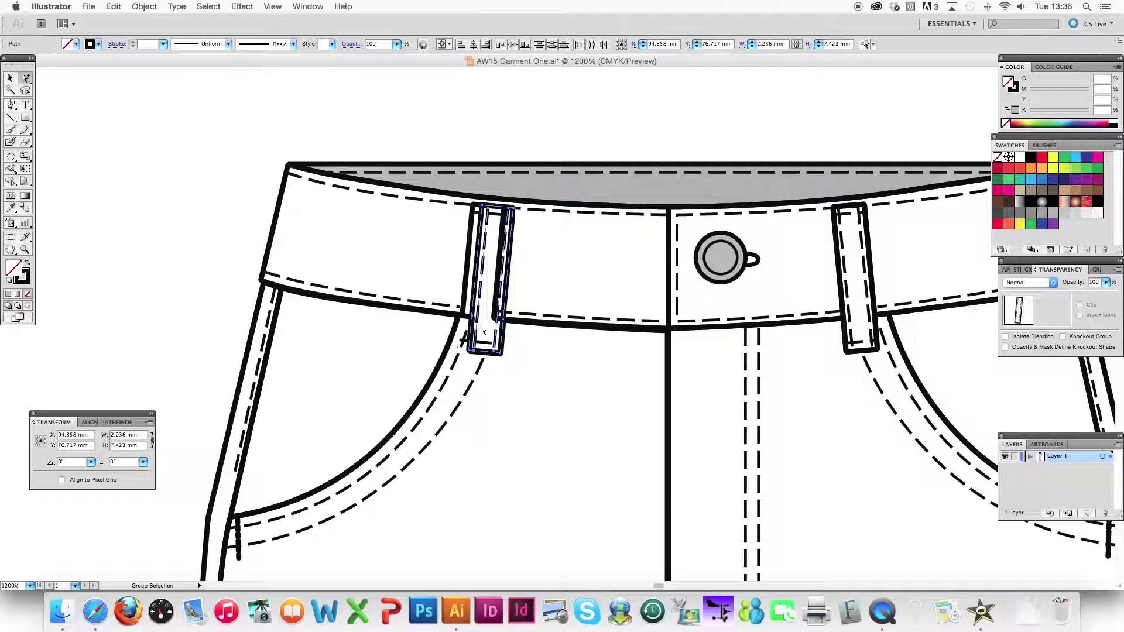
{"action": "left_click", "coordinate": [460, 153]}
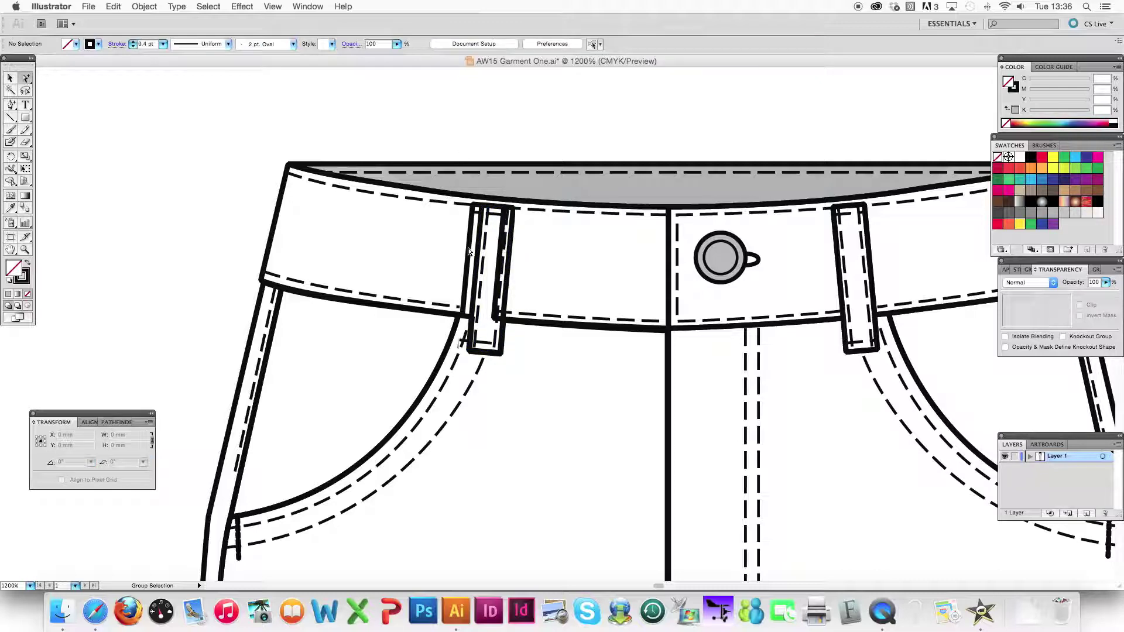
Step: Try to remove the notch in the waistband outline beside the left belt loop with the Delete Anchor Point tool
{"action": "left_click", "coordinate": [467, 234]}
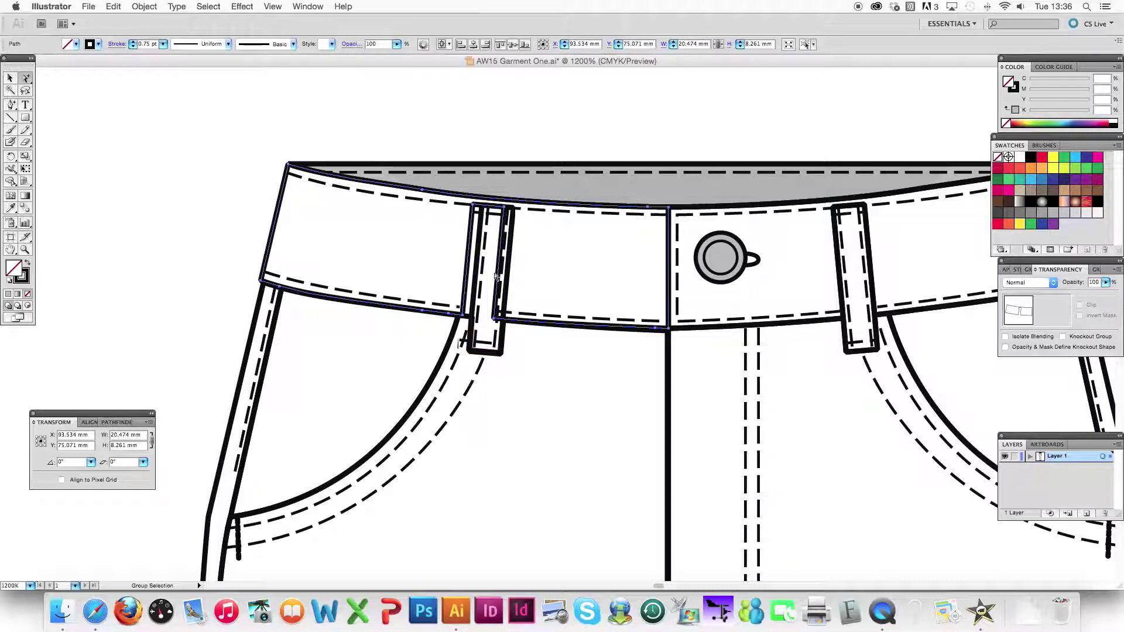
{"action": "key", "text": "super+equal"}
{"action": "key", "text": "super+equal"}
{"action": "left_click_drag", "start_coordinate": [171, 157], "coordinate": [267, 237]}
{"action": "left_click_drag", "start_coordinate": [10, 105], "coordinate": [68, 134]}
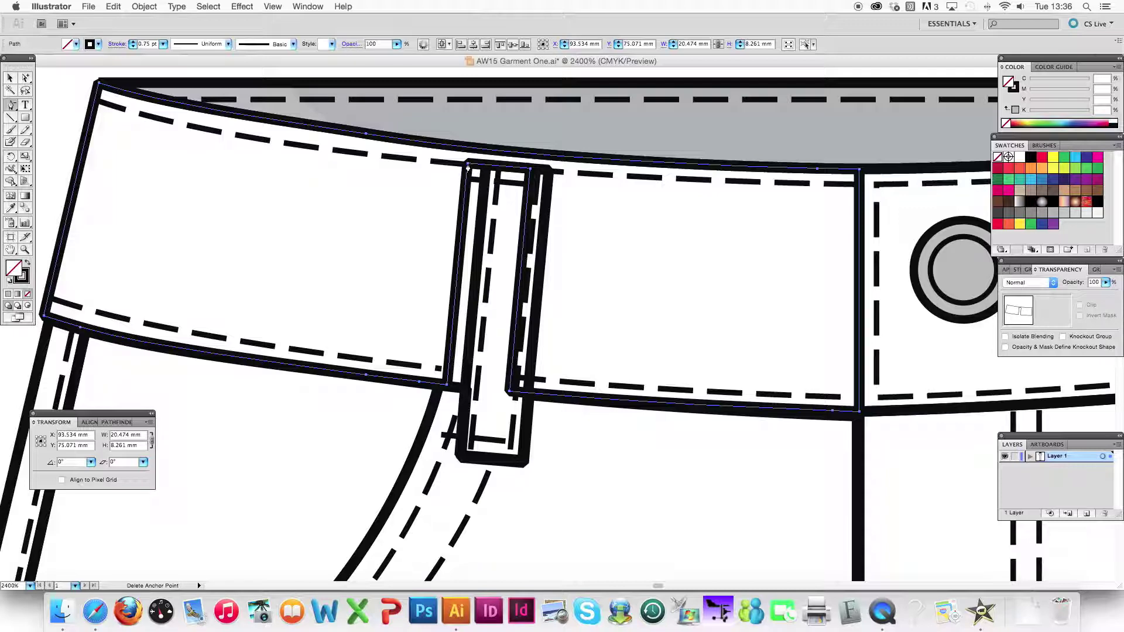
{"action": "key", "text": "super+equal"}
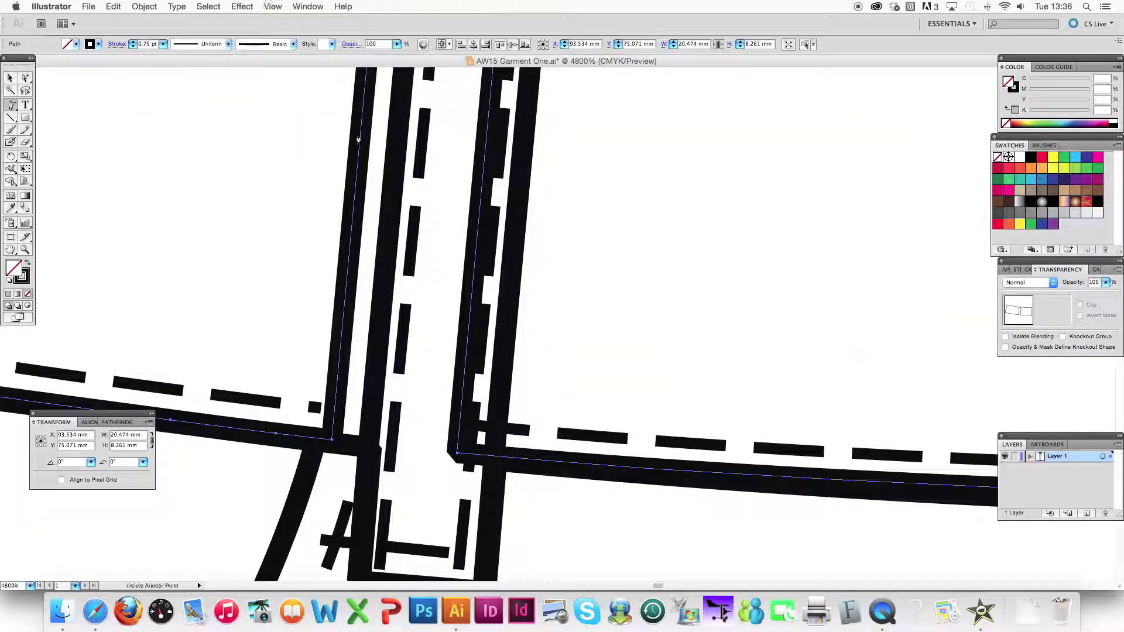
{"action": "left_click", "coordinate": [390, 170]}
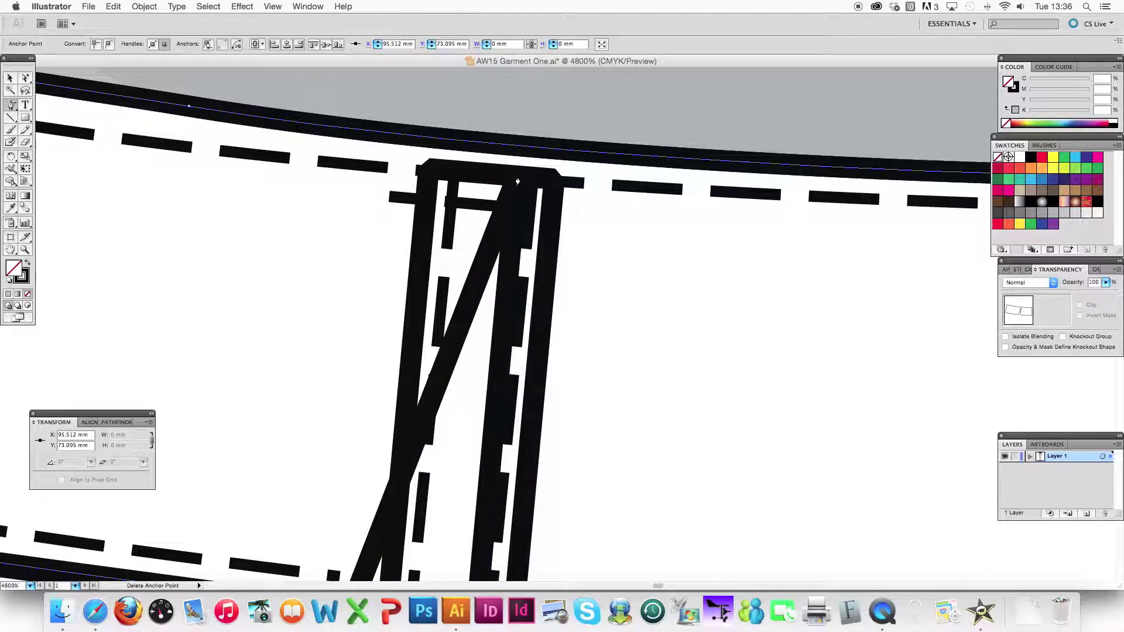
{"action": "key", "text": "super+z"}
Step: Fill the left belt loop with white so it covers the waistband lines, and deselect it
{"action": "key", "text": "super+minus"}
{"action": "key", "text": "super+minus"}
{"action": "key", "text": "super+minus"}
{"action": "key", "text": "super+minus"}
{"action": "left_click_drag", "start_coordinate": [607, 349], "coordinate": [479, 236]}
{"action": "left_click", "coordinate": [25, 77]}
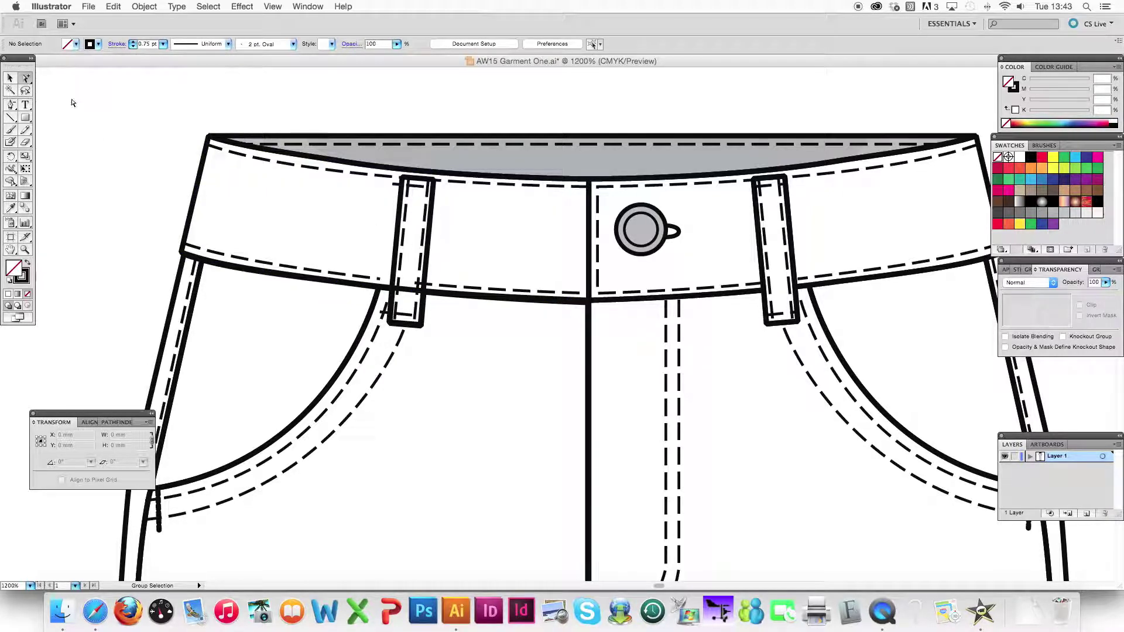
{"action": "left_click", "coordinate": [432, 223]}
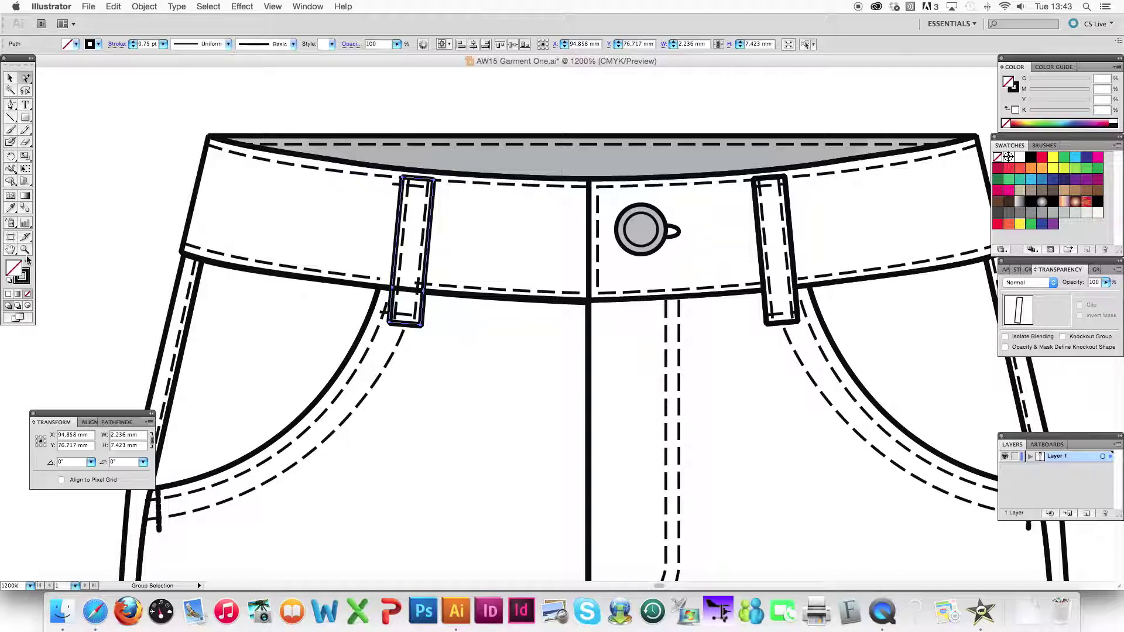
{"action": "left_click", "coordinate": [11, 274]}
{"action": "left_click", "coordinate": [1020, 158]}
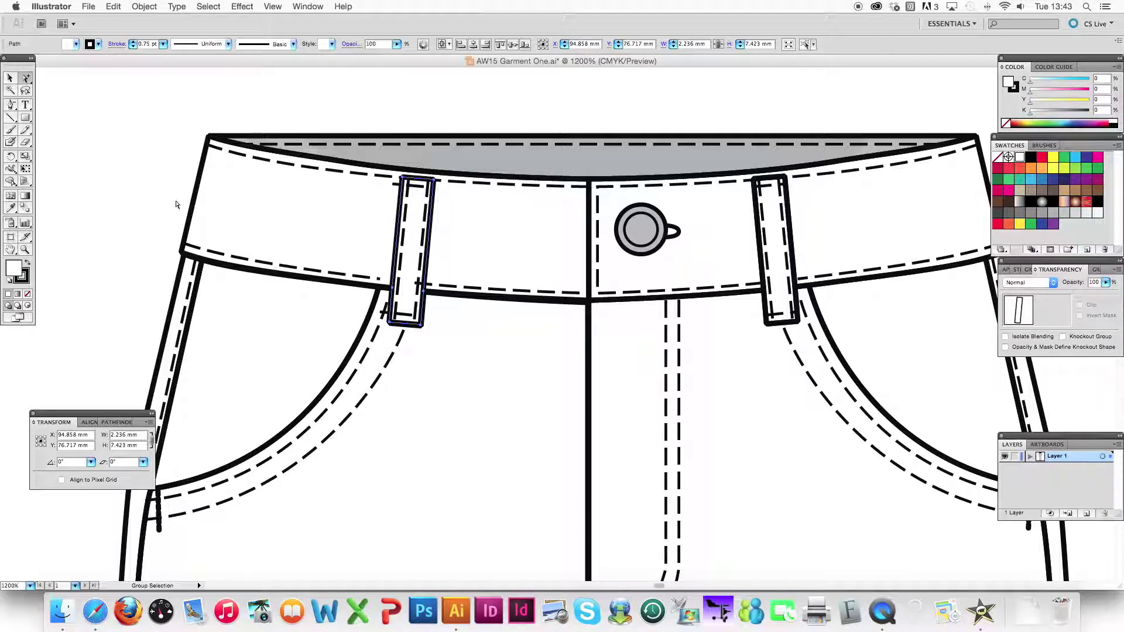
{"action": "left_click", "coordinate": [144, 183]}
Step: Draw a closed coin pocket outline about 8.3 mm wide and 7.9 mm high inside the left pocket opening with the Pen tool
{"action": "scroll", "coordinate": [293, 235], "scroll_direction": "down", "scroll_amount": 2}
{"action": "scroll", "coordinate": [293, 235], "scroll_direction": "left", "scroll_amount": 3}
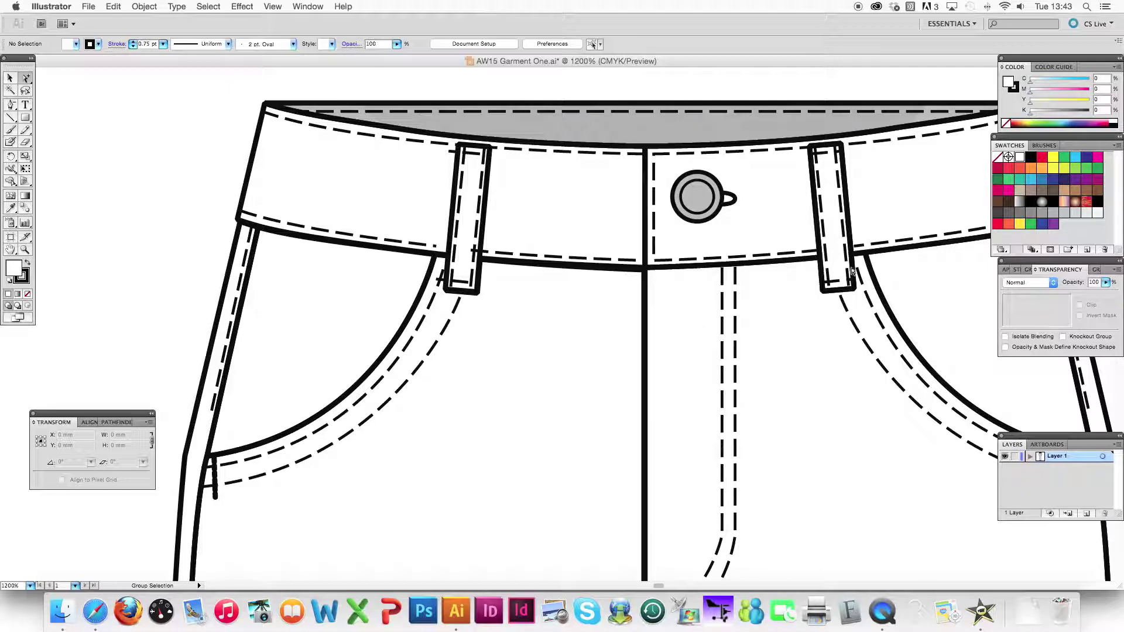
{"action": "scroll", "coordinate": [287, 350], "scroll_direction": "down", "scroll_amount": 2}
{"action": "scroll", "coordinate": [287, 350], "scroll_direction": "left", "scroll_amount": 1}
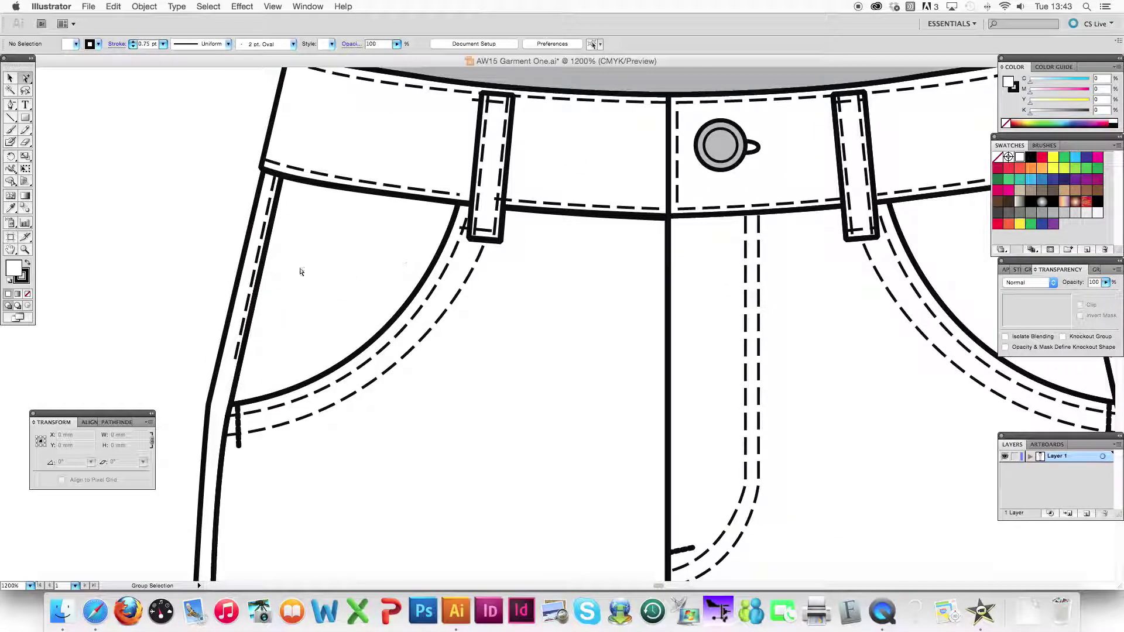
{"action": "left_click", "coordinate": [13, 106]}
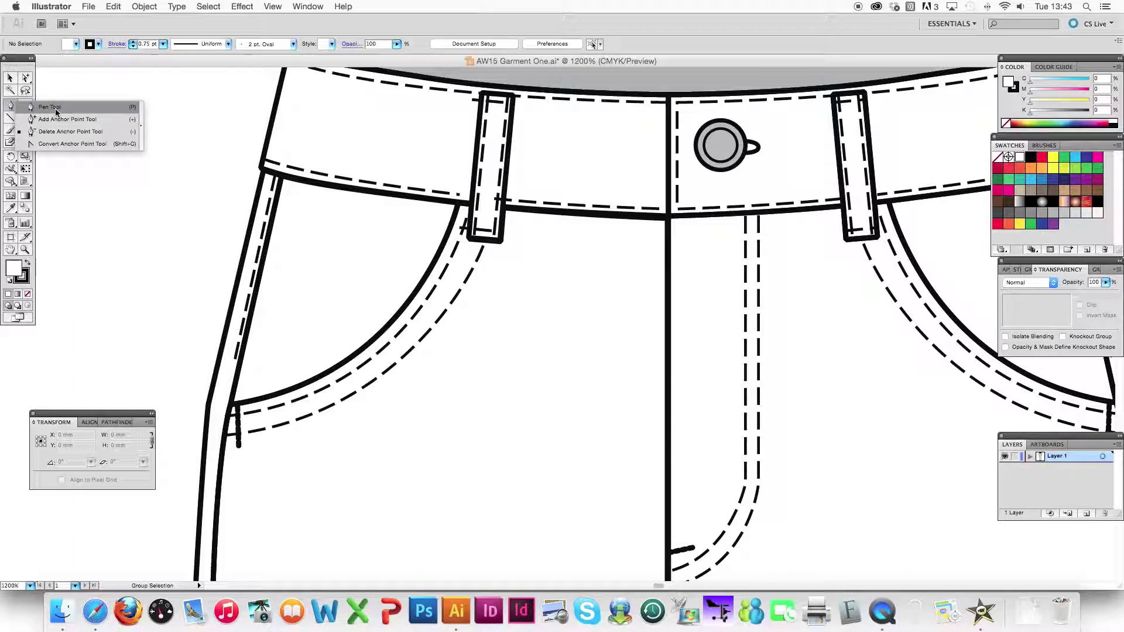
{"action": "left_click", "coordinate": [52, 109]}
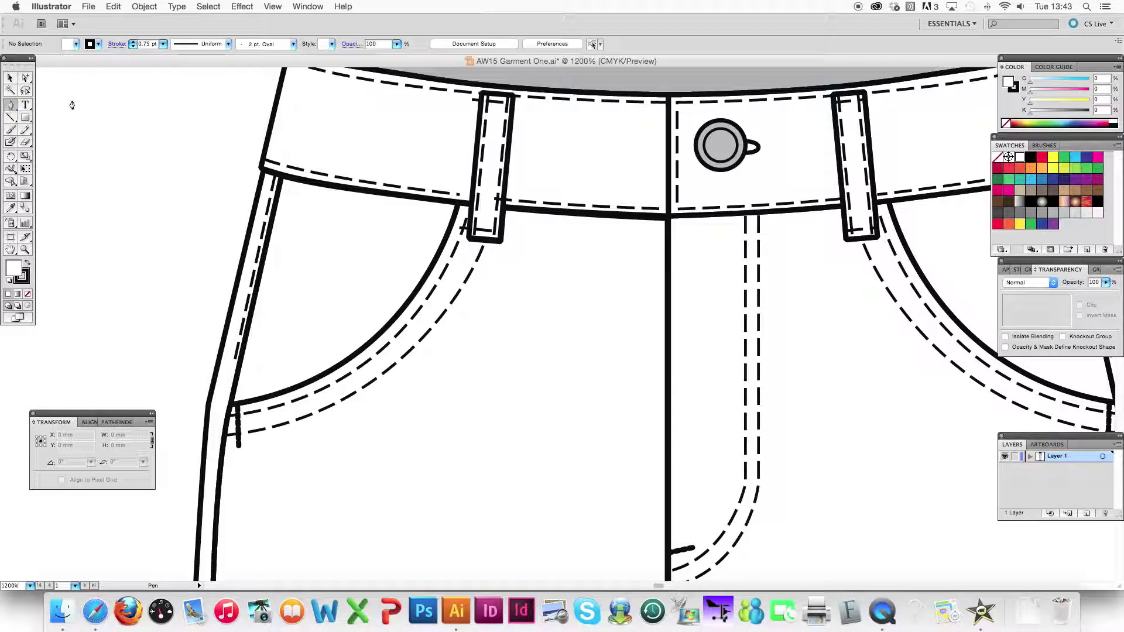
{"action": "left_click", "coordinate": [436, 258]}
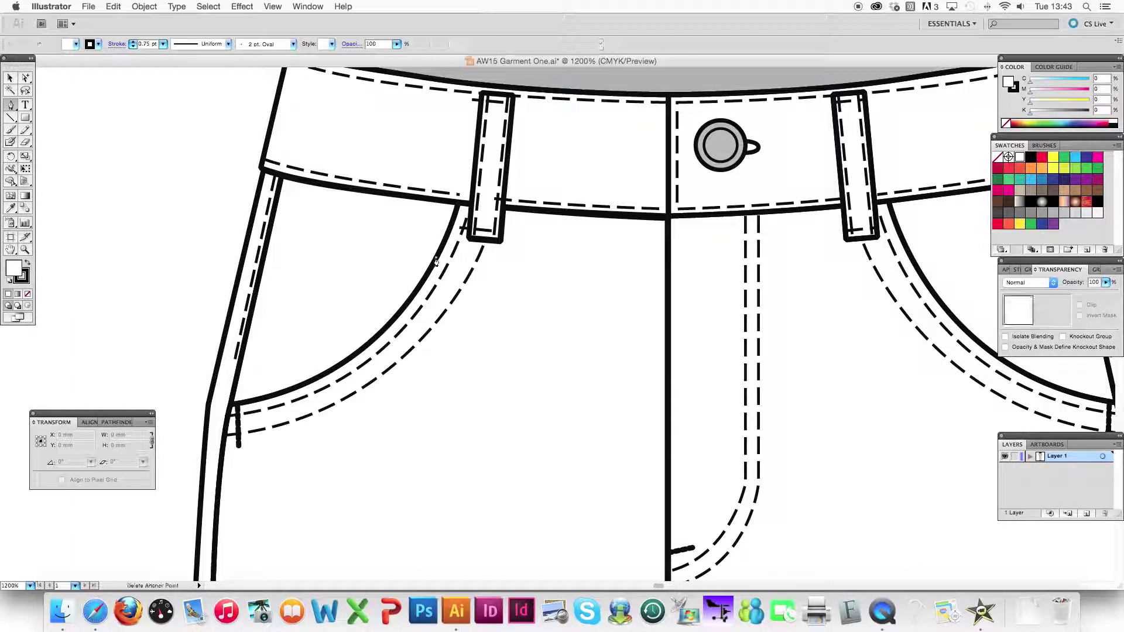
{"action": "left_click", "coordinate": [309, 239]}
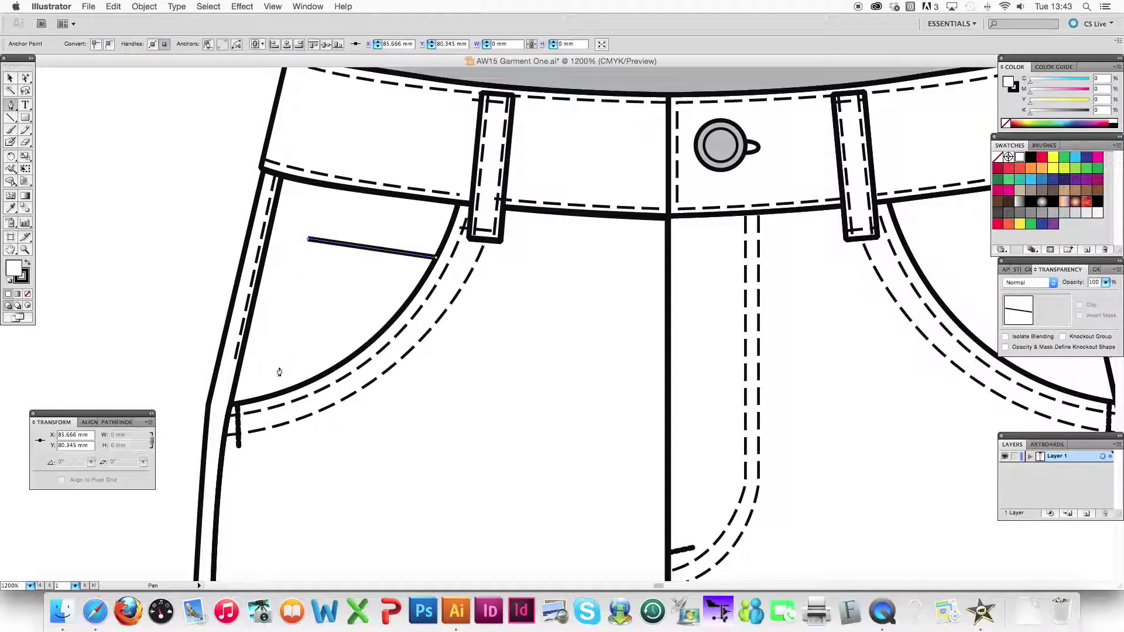
{"action": "left_click", "coordinate": [272, 399]}
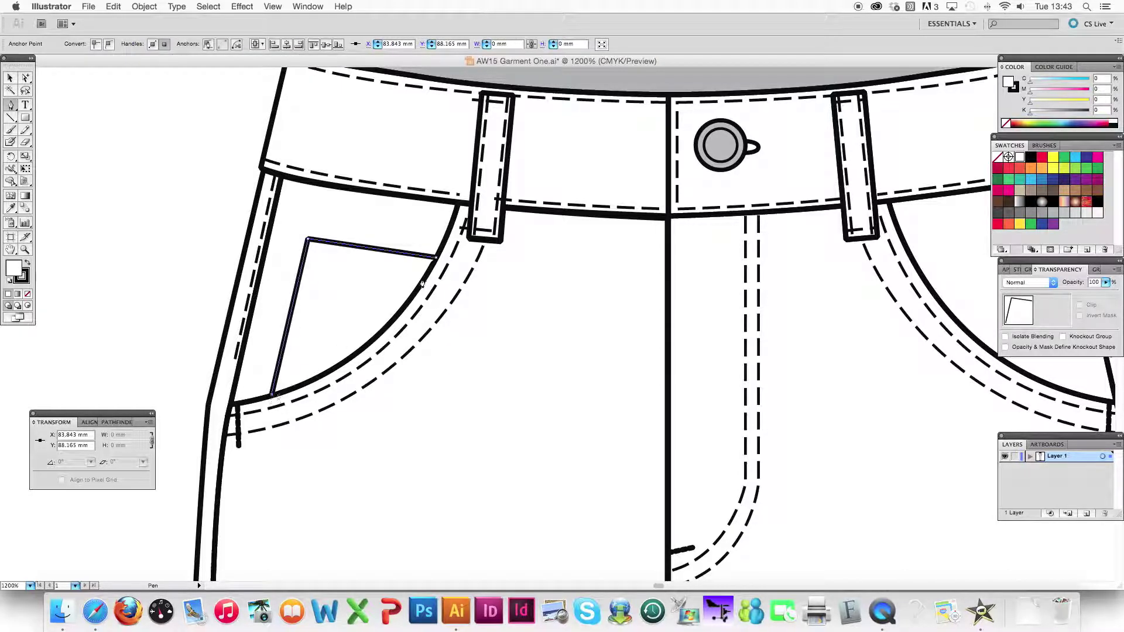
{"action": "left_click_drag", "start_coordinate": [436, 259], "coordinate": [503, 139]}
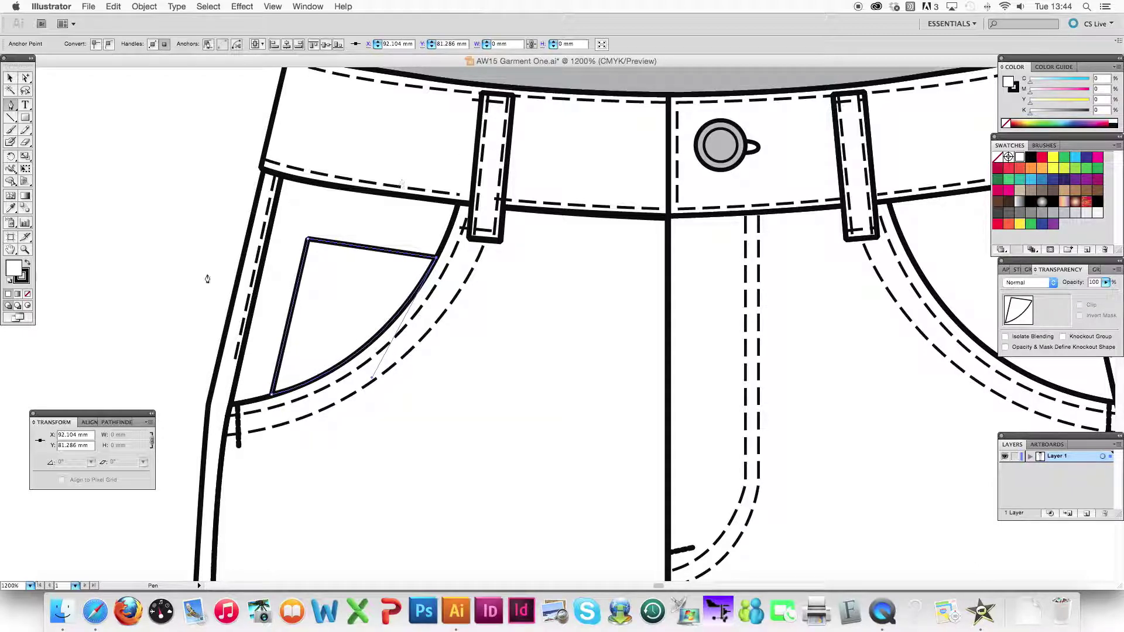
{"action": "left_click", "coordinate": [26, 77]}
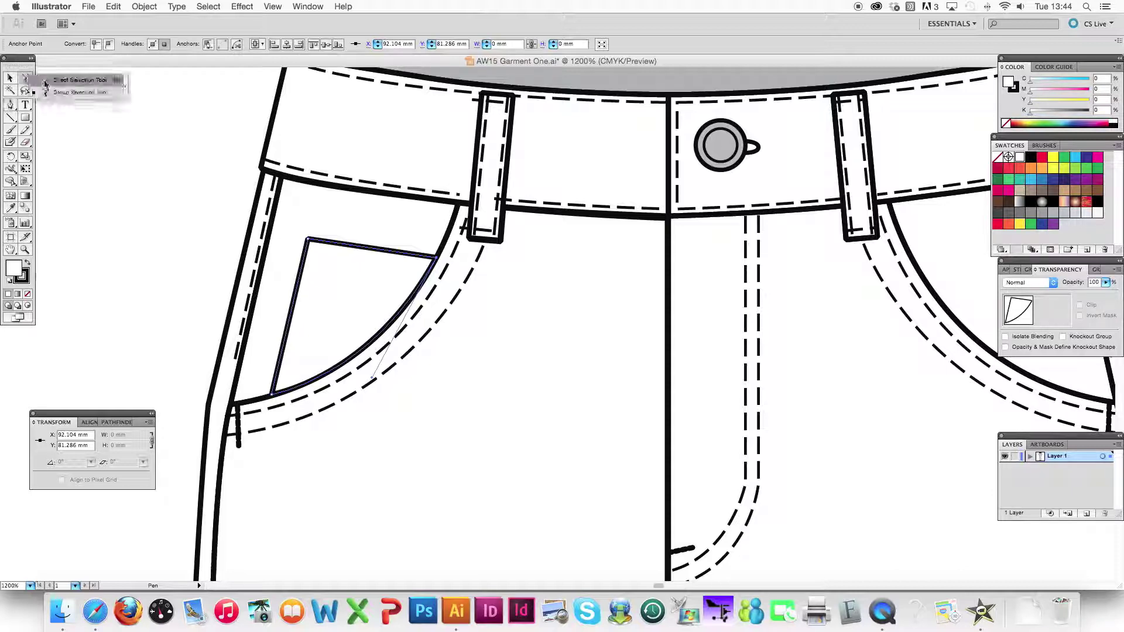
{"action": "left_click", "coordinate": [101, 154]}
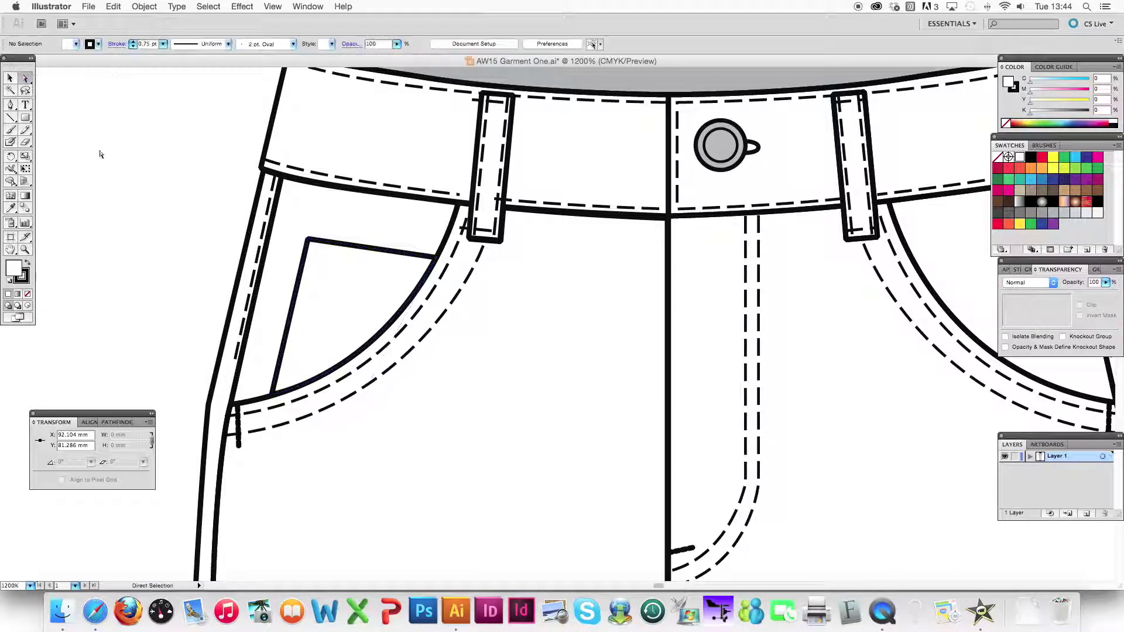
Step: Make two dashed 0.4 pt stitch lines below the coin pocket's top edge from copies of that edge, using the waistband's stitch style
{"action": "left_click", "coordinate": [347, 246]}
{"action": "left_click_drag", "start_coordinate": [347, 245], "coordinate": [345, 248]}
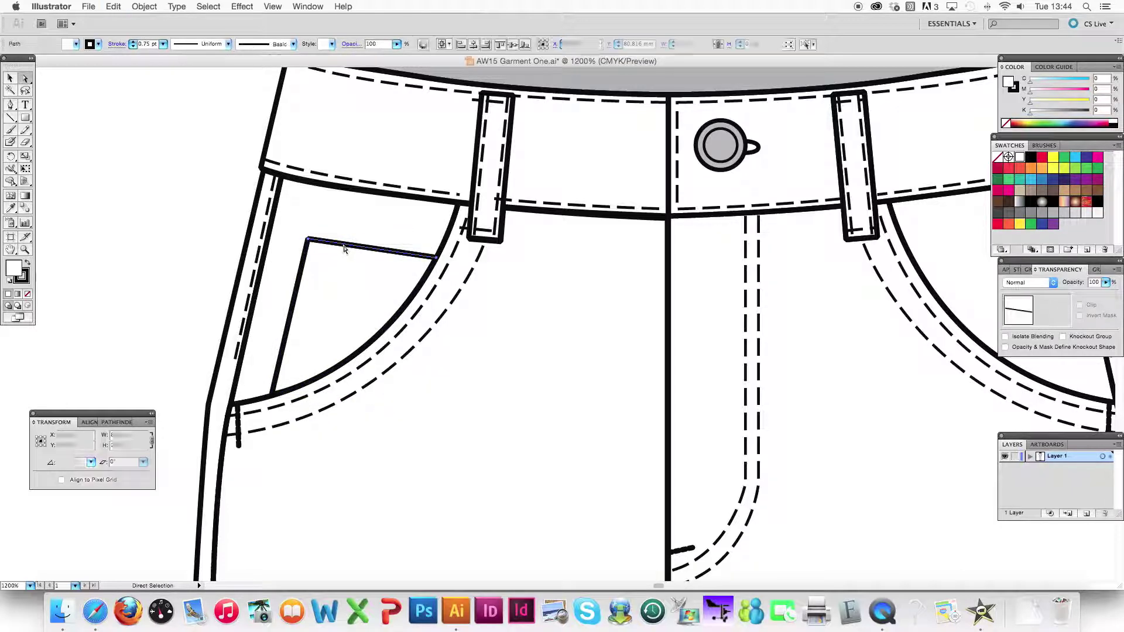
{"action": "left_click", "coordinate": [10, 208]}
{"action": "left_click", "coordinate": [300, 167]}
{"action": "left_click_drag", "start_coordinate": [28, 82], "coordinate": [46, 81]}
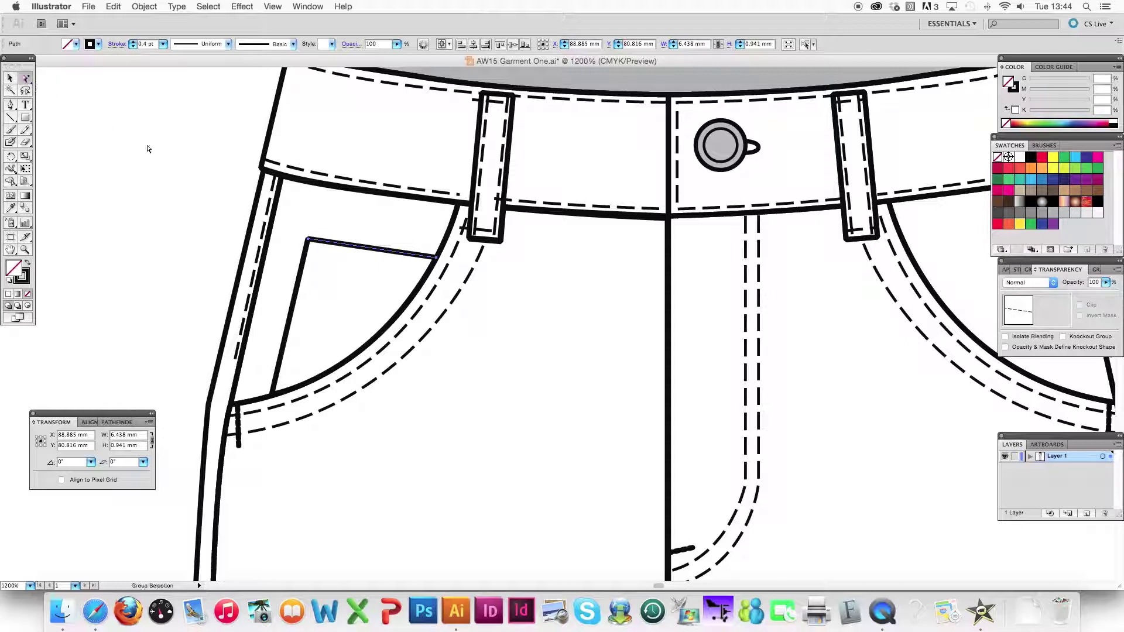
{"action": "left_click_drag", "start_coordinate": [334, 244], "coordinate": [331, 256]}
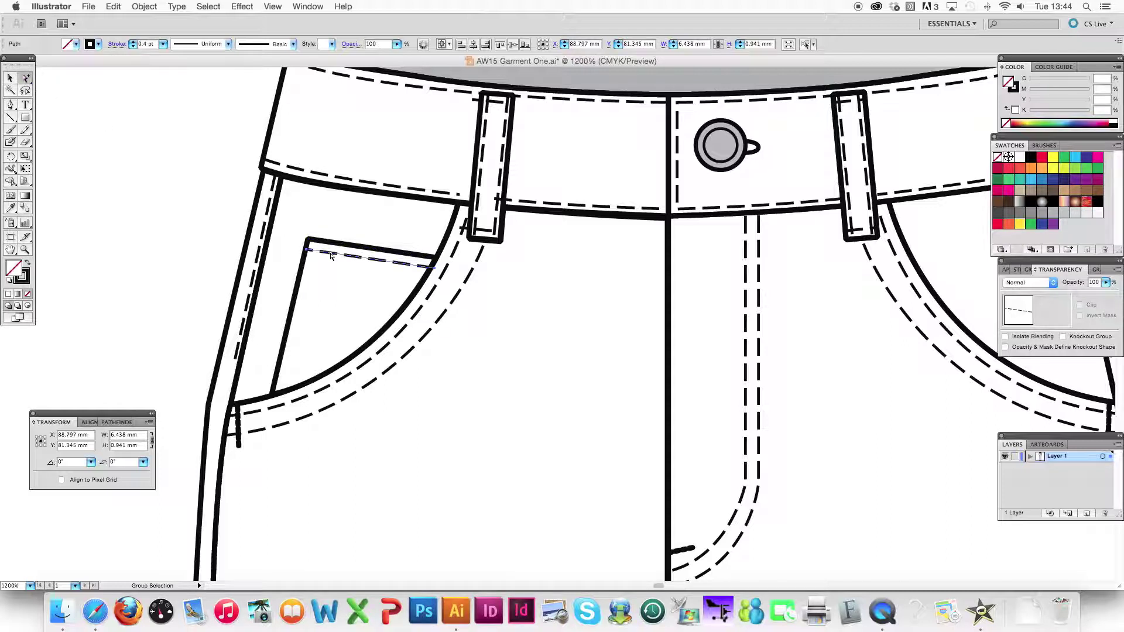
{"action": "left_click_drag", "start_coordinate": [327, 252], "coordinate": [327, 269]}
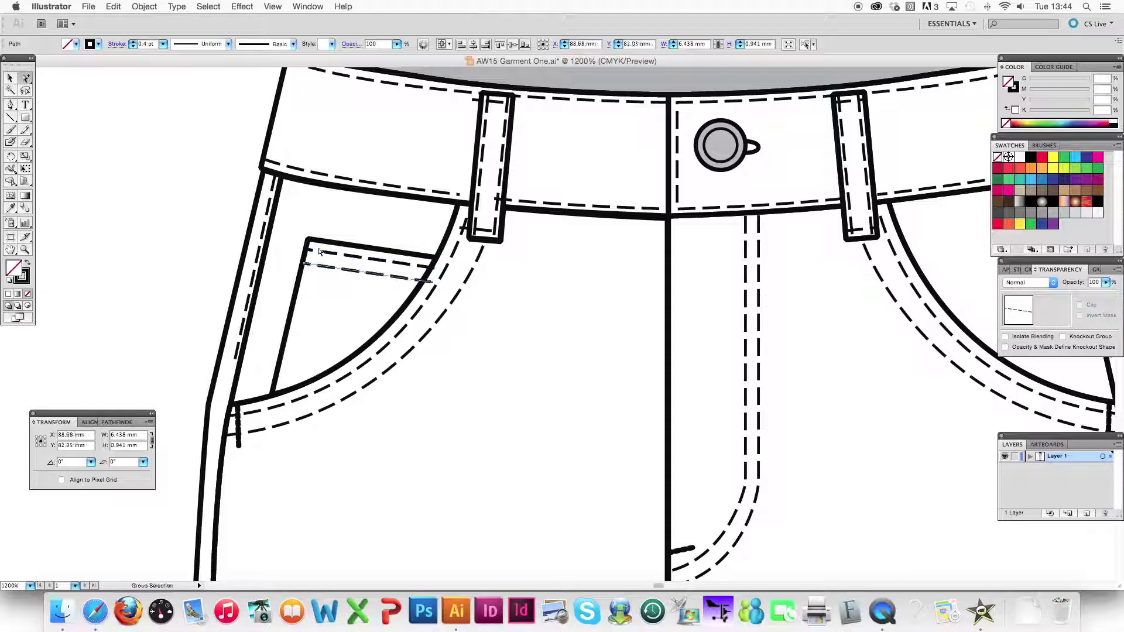
Step: Adjust the end anchor points of the coin pocket's two top stitch lines to fit inside its outline, and deselect
{"action": "left_click_drag", "start_coordinate": [25, 78], "coordinate": [47, 76]}
{"action": "left_click", "coordinate": [319, 234]}
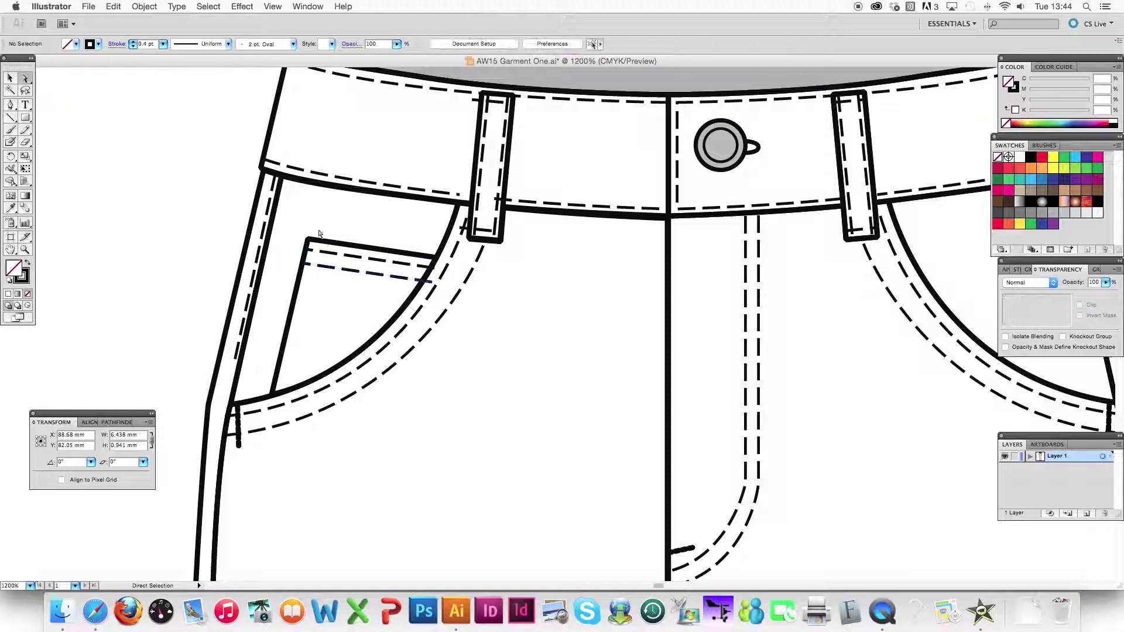
{"action": "left_click", "coordinate": [431, 277]}
{"action": "left_click_drag", "start_coordinate": [434, 268], "coordinate": [432, 268]}
{"action": "left_click", "coordinate": [303, 294]}
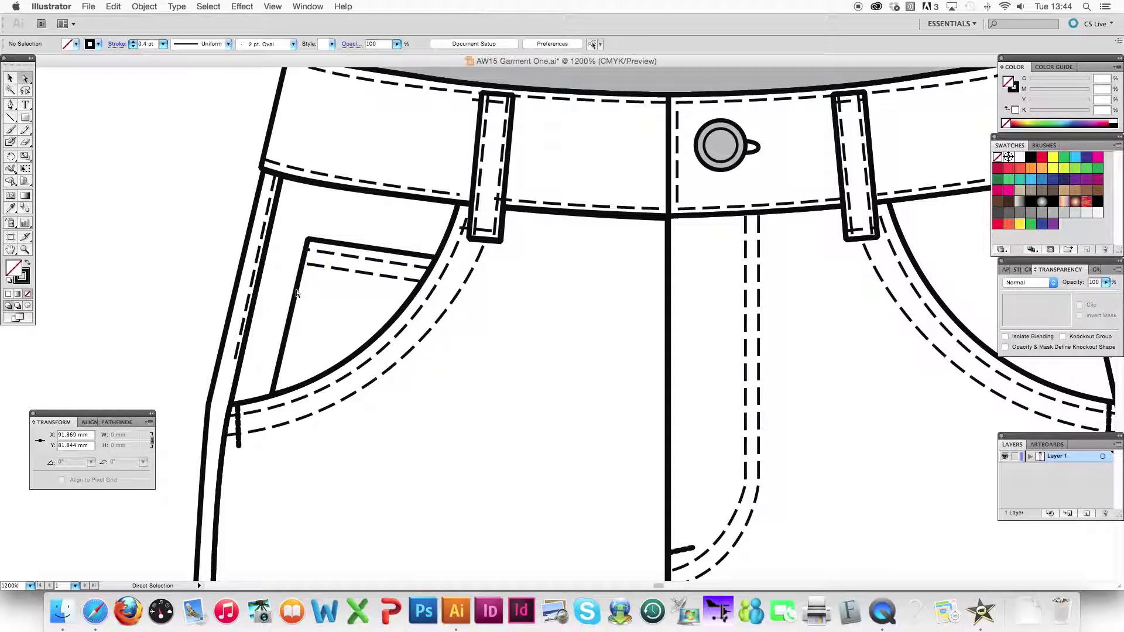
Step: Copy the coin pocket's straight side edge just inside the outline and give it the dashed stitch style
{"action": "left_click", "coordinate": [303, 295]}
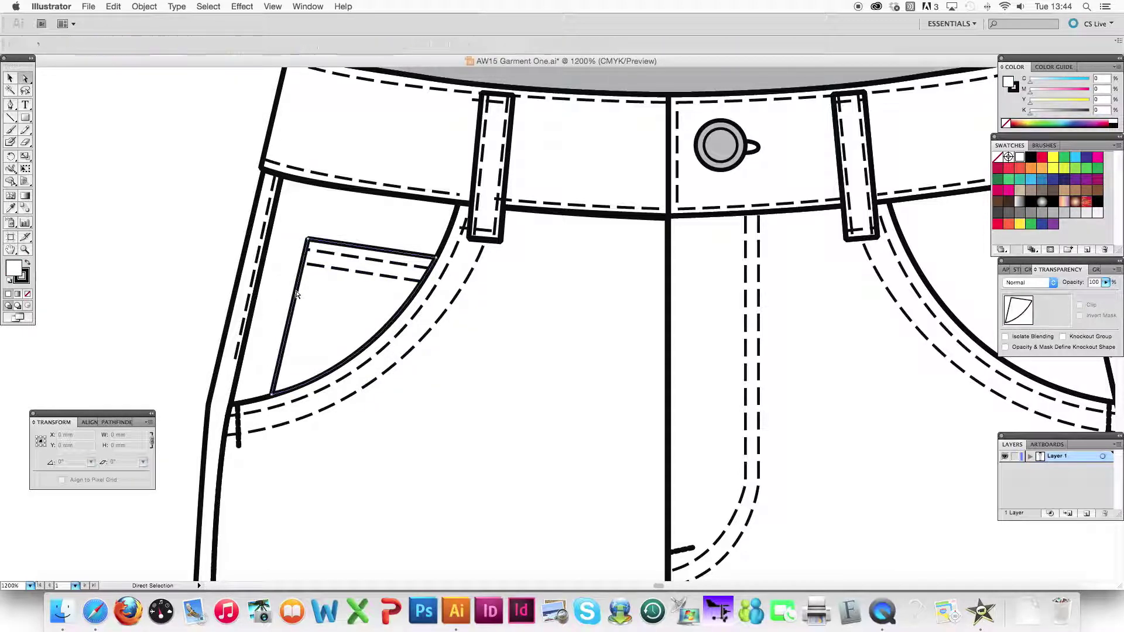
{"action": "left_click", "coordinate": [302, 295]}
{"action": "left_click_drag", "start_coordinate": [303, 295], "coordinate": [311, 297]}
{"action": "left_click", "coordinate": [10, 208]}
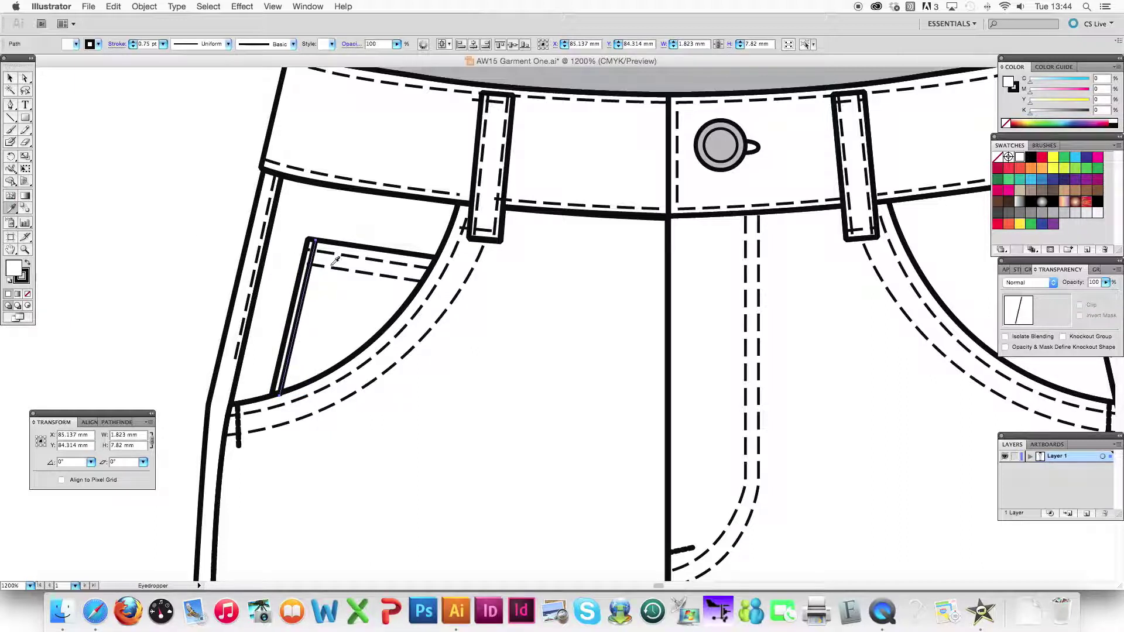
{"action": "left_click", "coordinate": [323, 264]}
Step: Draw a circular rivet about 1.3 mm across in the coin pocket's upper corner and apply the waistband button's grey fill and outline
{"action": "left_click_drag", "start_coordinate": [25, 117], "coordinate": [65, 144]}
{"action": "left_click_drag", "start_coordinate": [310, 250], "coordinate": [338, 278]}
{"action": "left_click", "coordinate": [11, 210]}
{"action": "left_click", "coordinate": [726, 141]}
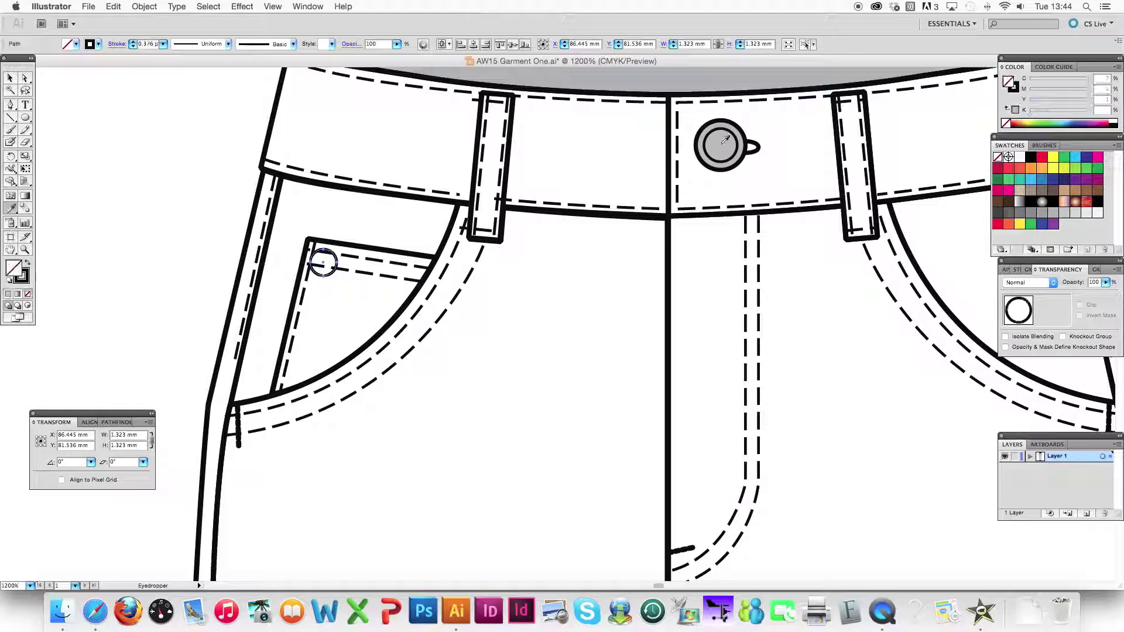
{"action": "left_click", "coordinate": [732, 143]}
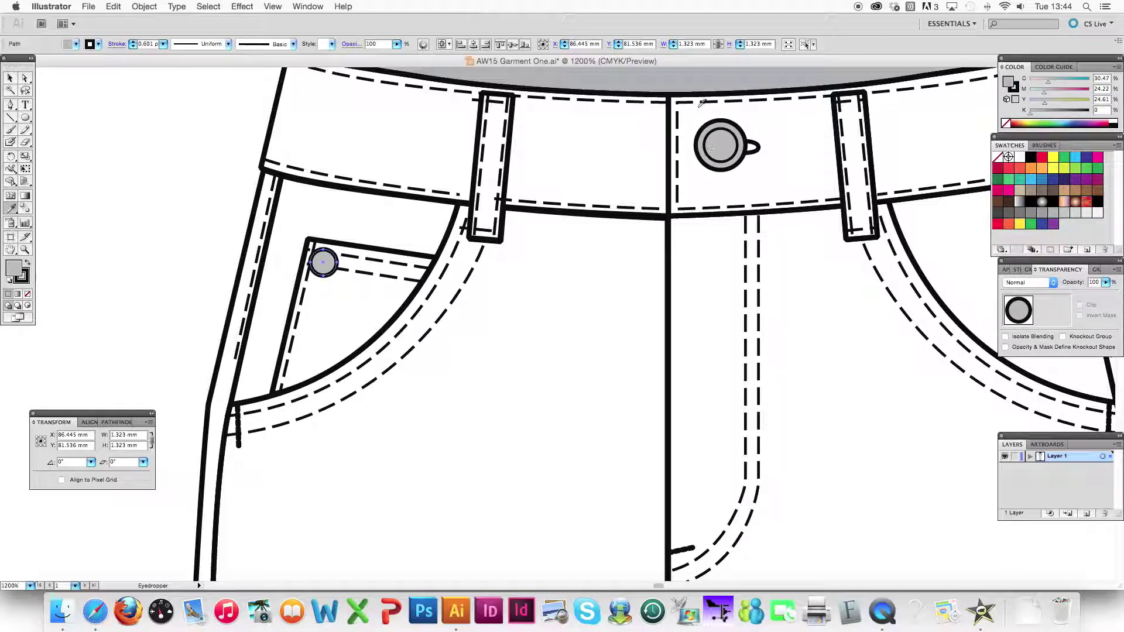
Step: Group the rivet, the stitch lines and the coin pocket outline, and deselect the group
{"action": "left_click", "coordinate": [25, 78], "text": "alt"}
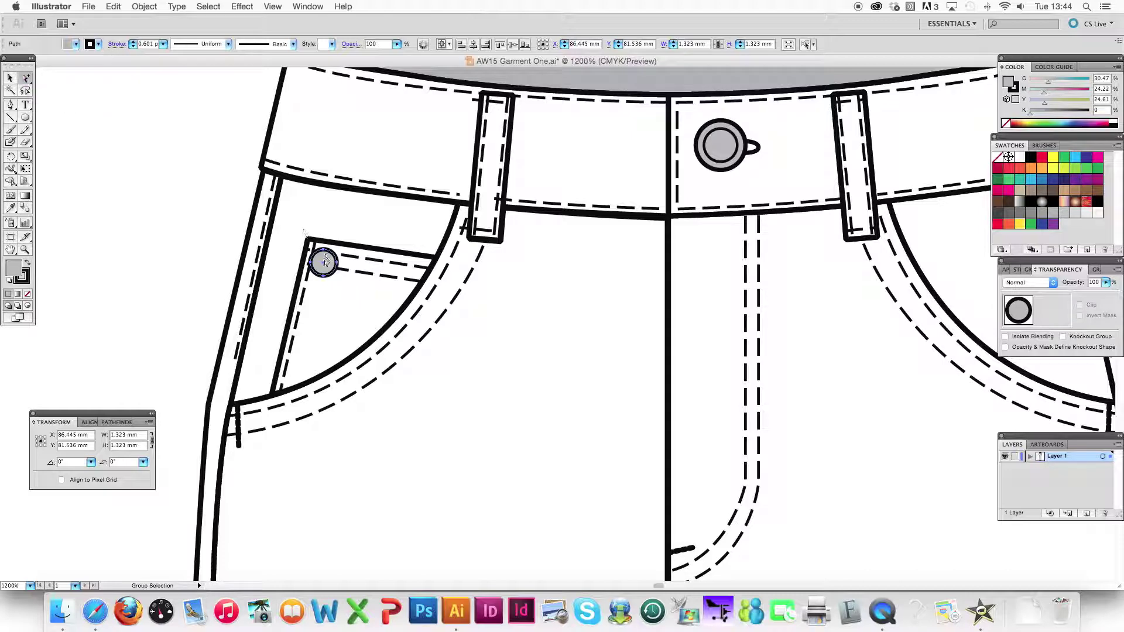
{"action": "left_click", "coordinate": [354, 260], "text": "shift"}
{"action": "left_click", "coordinate": [351, 275], "text": "shift"}
{"action": "left_click", "coordinate": [307, 296], "text": "shift"}
{"action": "left_click", "coordinate": [345, 269], "text": "shift"}
{"action": "left_click", "coordinate": [344, 285], "text": "shift"}
{"action": "key", "text": "super+g"}
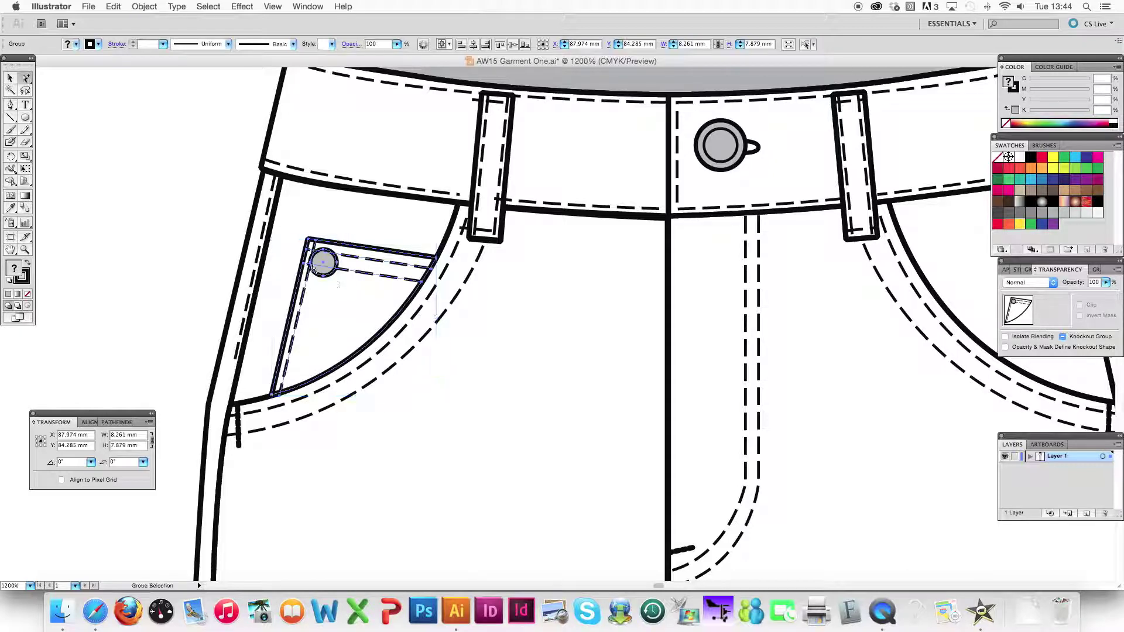
{"action": "left_click", "coordinate": [183, 211]}
{"action": "key", "text": "super+minus"}
{"action": "key", "text": "super+minus"}
{"action": "key", "text": "super+minus"}
{"action": "key", "text": "super+minus"}
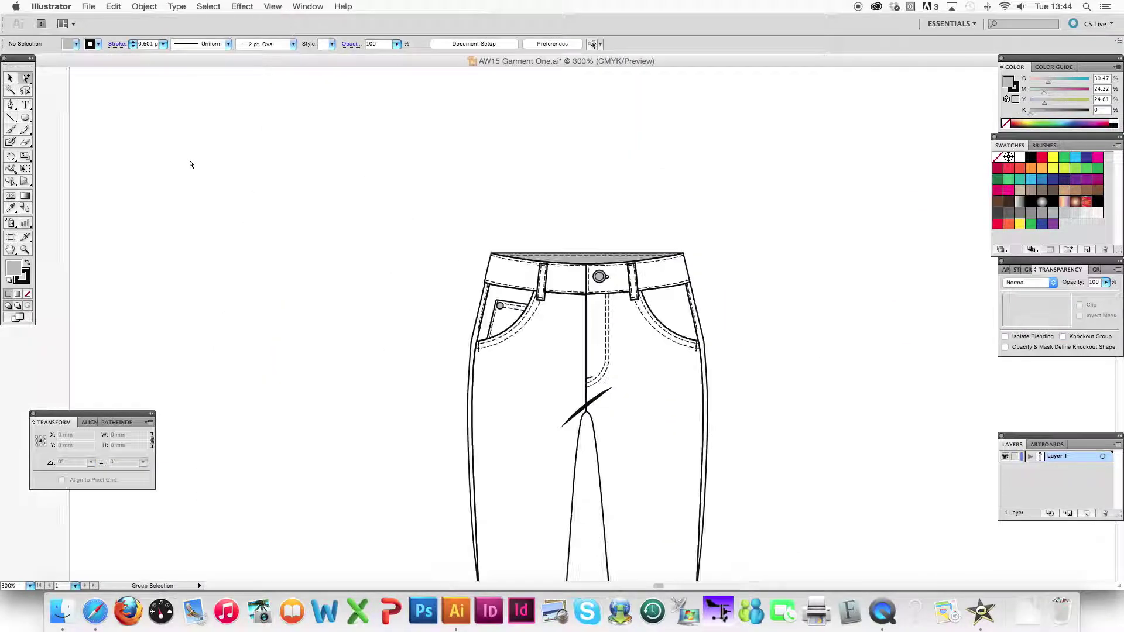
{"action": "scroll", "coordinate": [478, 234], "scroll_direction": "down", "scroll_amount": 5}
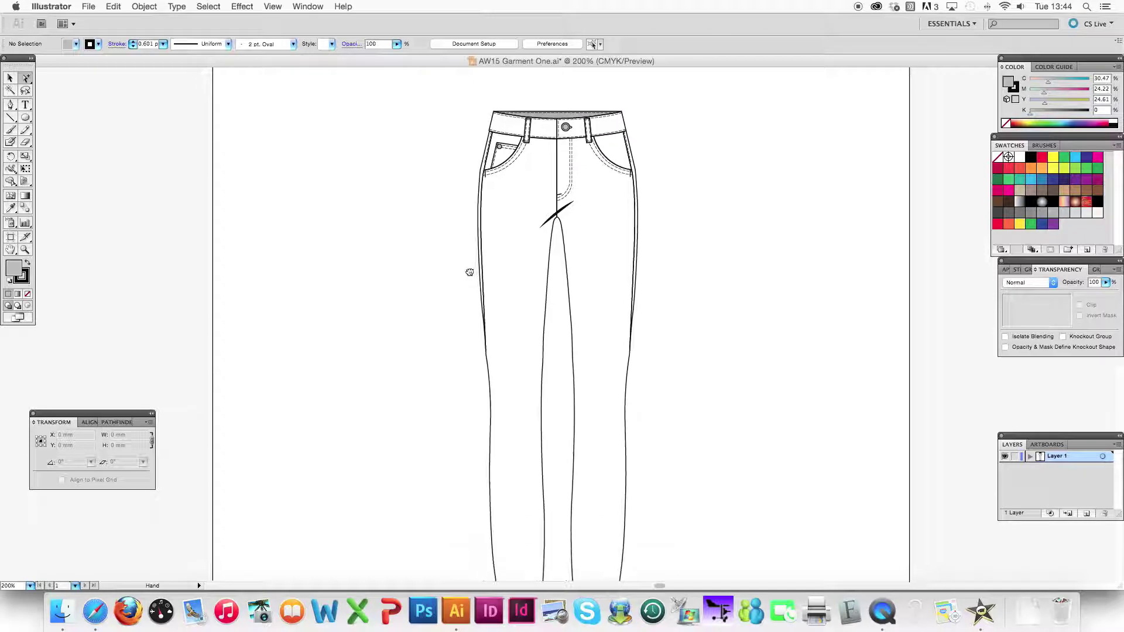
{"action": "key", "text": "super+minus"}
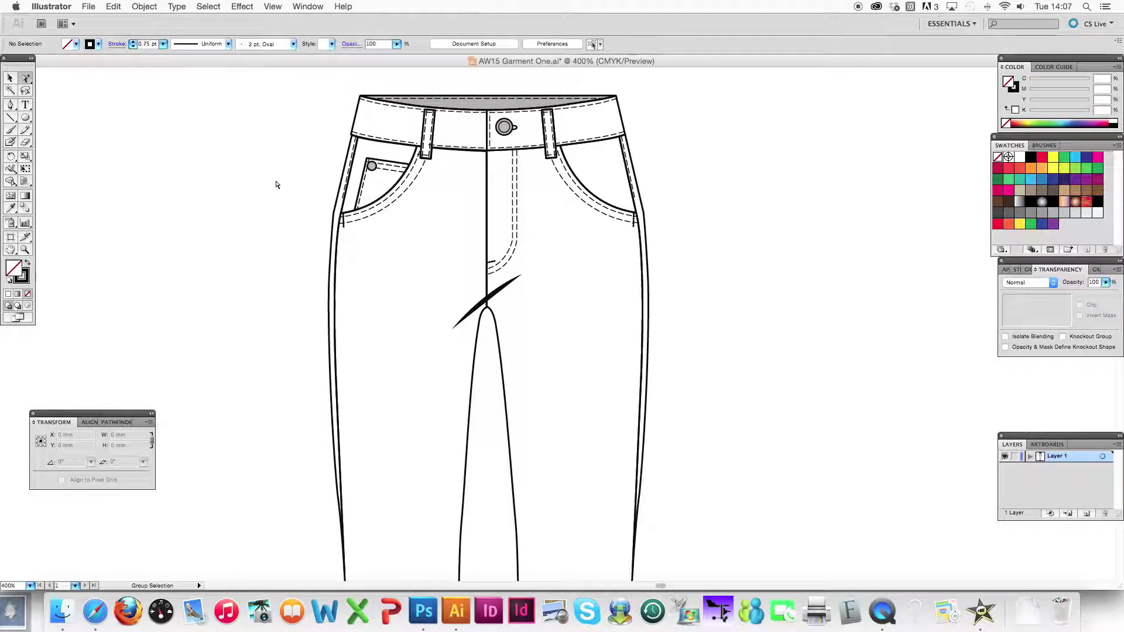
{"action": "left_click_drag", "start_coordinate": [244, 174], "coordinate": [290, 196]}
{"action": "key", "text": "super+minus"}
{"action": "scroll", "coordinate": [586, 281], "scroll_direction": "down", "scroll_amount": 2}
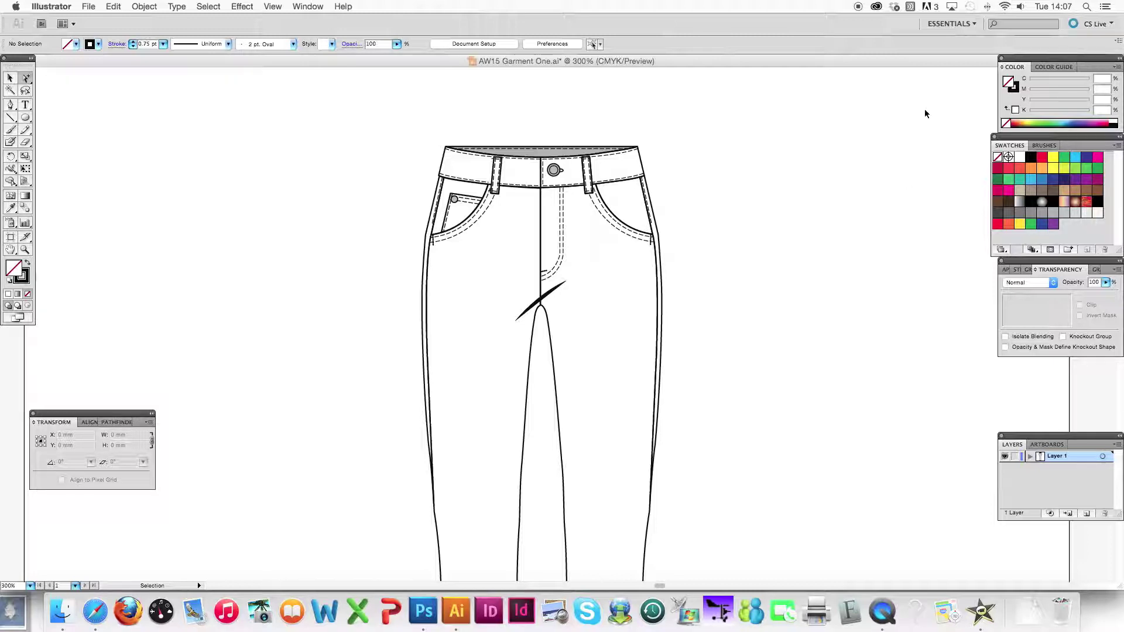
Step: Fill both halves of the front waistband with the light grey swatch (K 10)
{"action": "key", "text": "super+equal"}
{"action": "scroll", "coordinate": [400, 151], "scroll_direction": "up", "scroll_amount": 2}
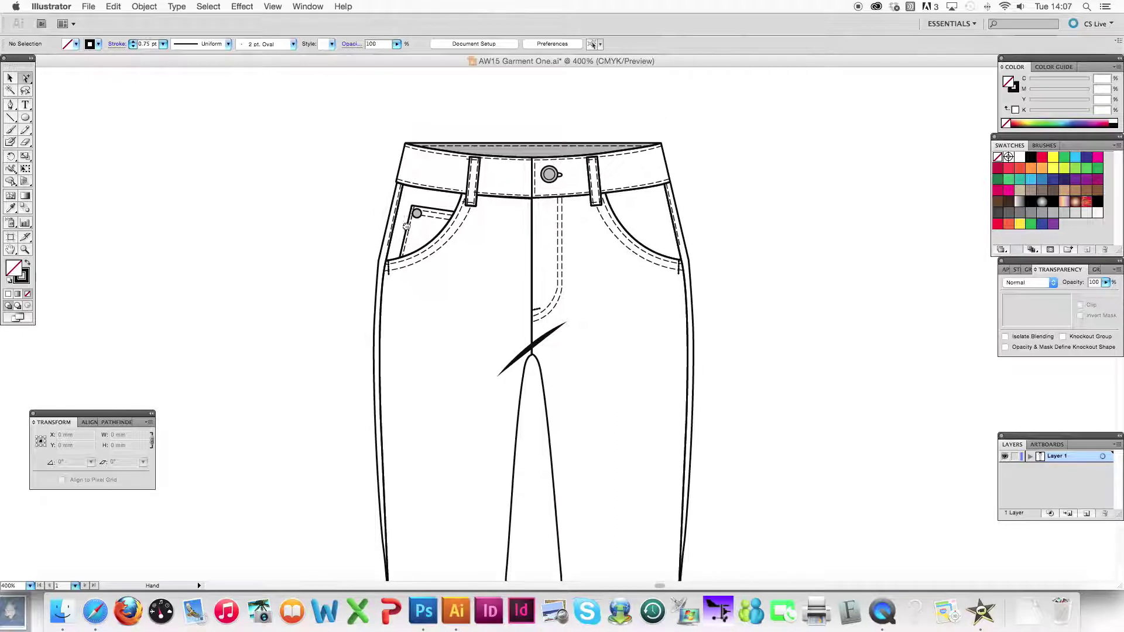
{"action": "left_click", "coordinate": [401, 171]}
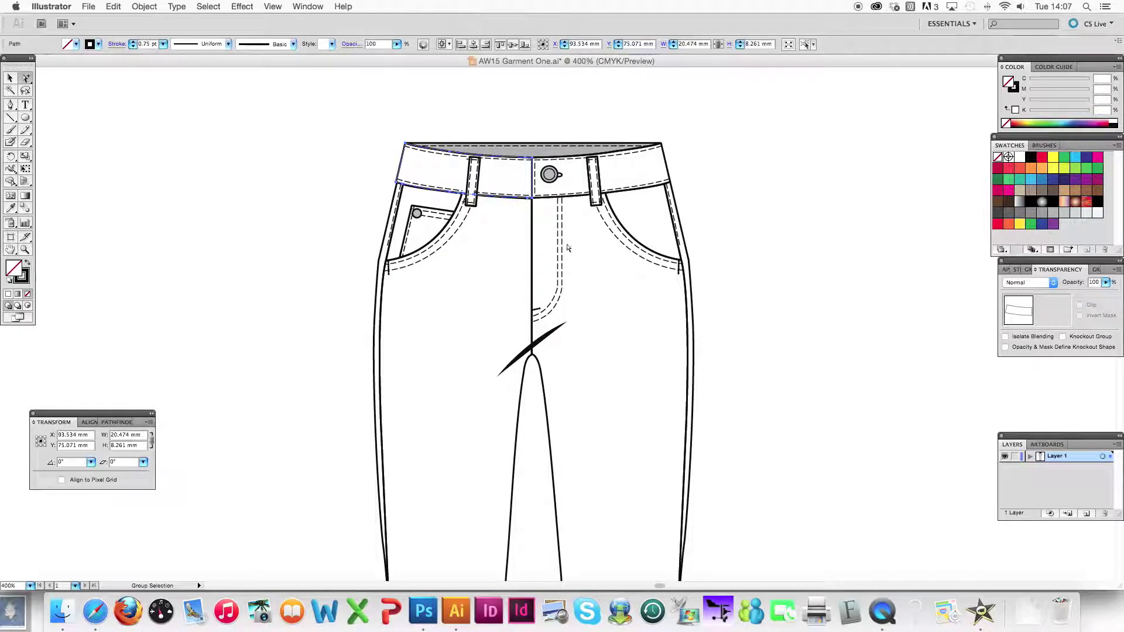
{"action": "left_click", "coordinate": [1087, 216]}
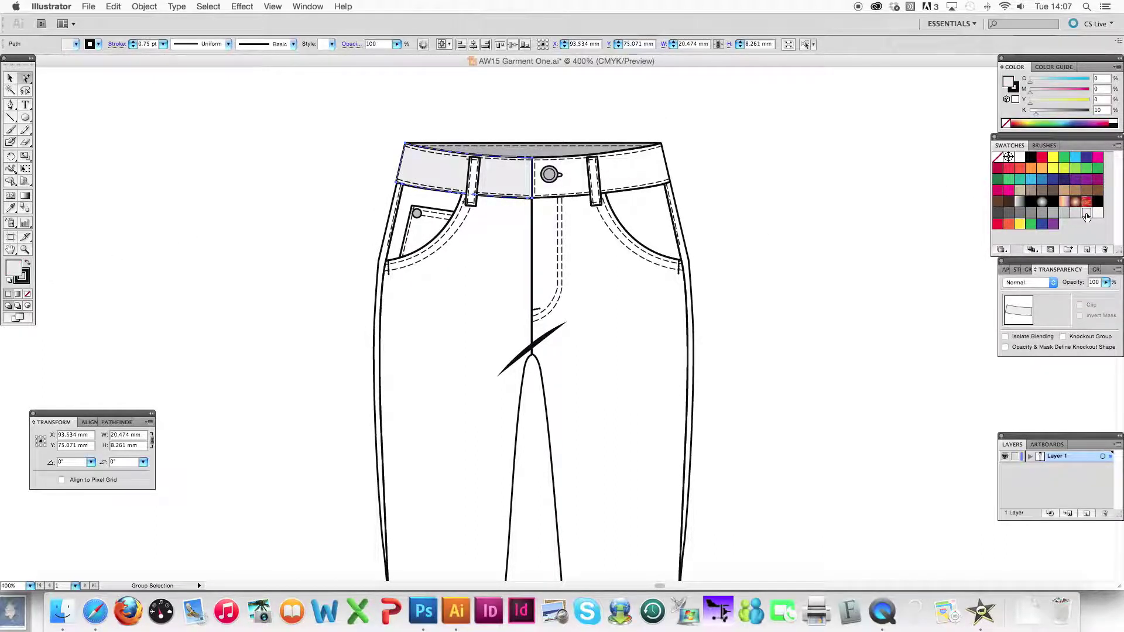
{"action": "left_click", "coordinate": [662, 158]}
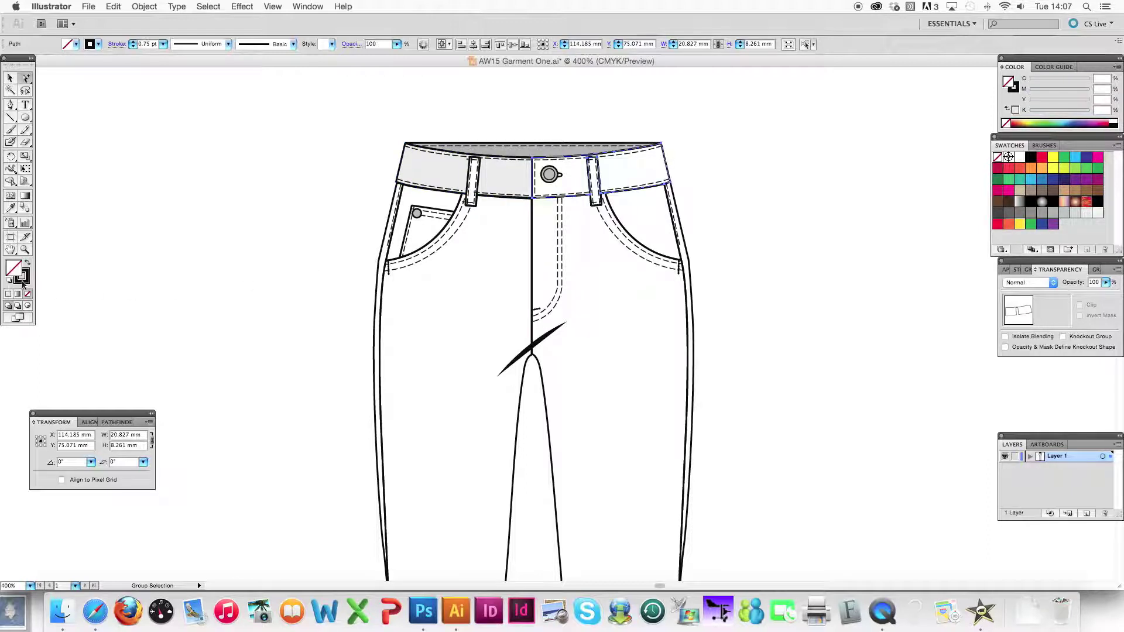
{"action": "left_click", "coordinate": [24, 281]}
{"action": "left_click", "coordinate": [14, 268]}
{"action": "left_click", "coordinate": [1086, 213]}
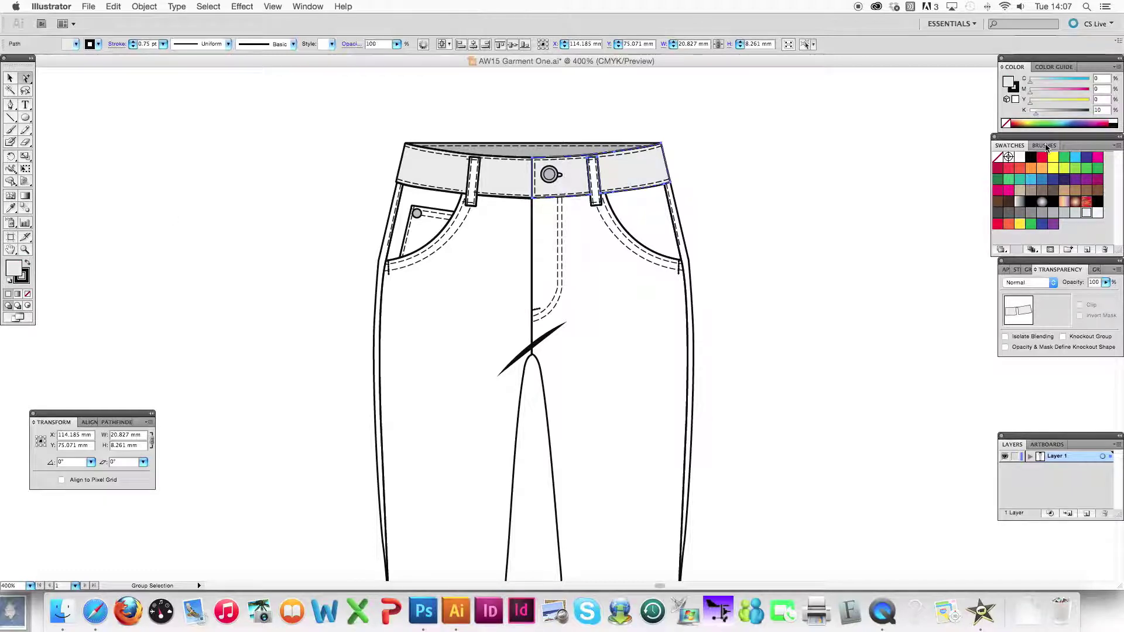
Step: Fill both belt loops with the same light grey swatch (K 10)
{"action": "key", "text": "super+equal"}
{"action": "key", "text": "super+equal"}
{"action": "scroll", "coordinate": [392, 324], "scroll_direction": "up", "scroll_amount": 6}
{"action": "left_click", "coordinate": [409, 211]}
{"action": "left_click", "coordinate": [1086, 213]}
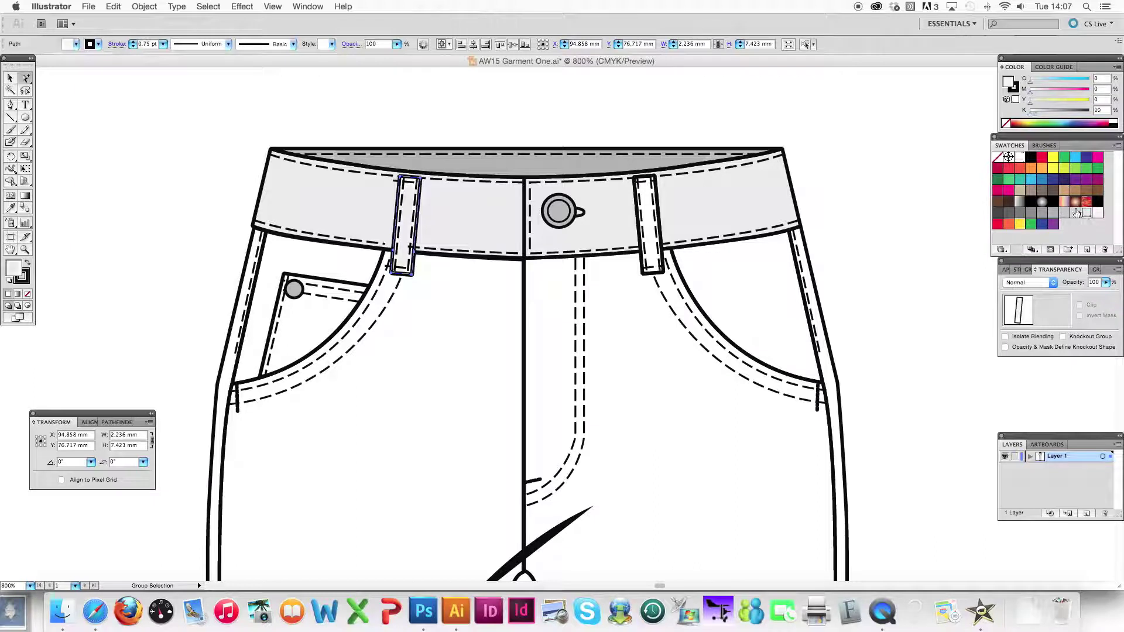
{"action": "left_click", "coordinate": [647, 217]}
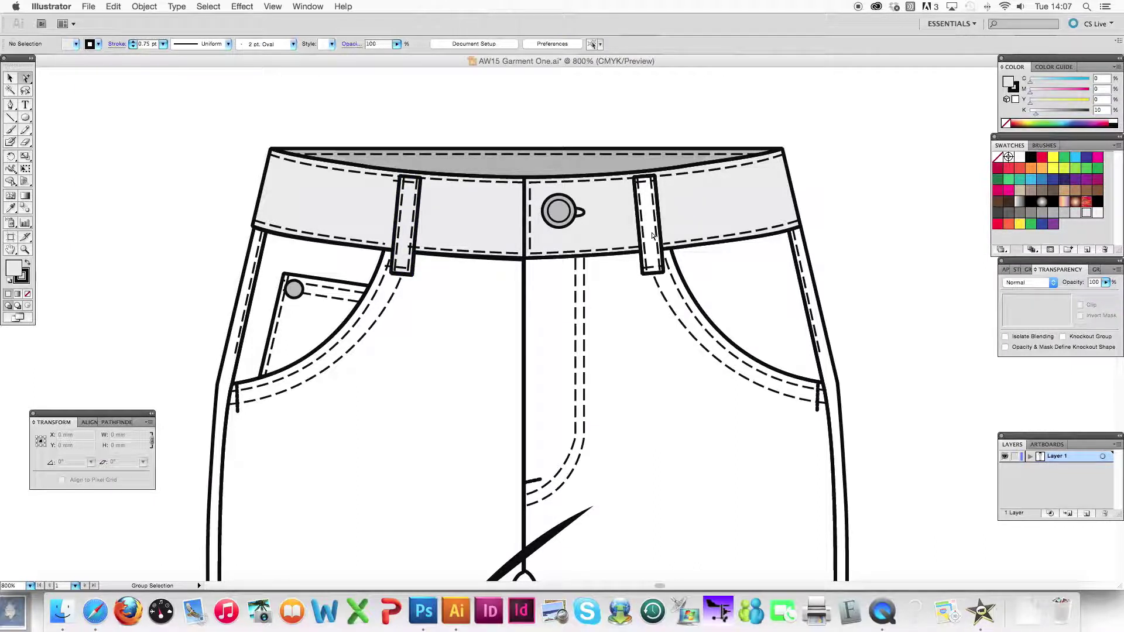
{"action": "left_click", "coordinate": [660, 224]}
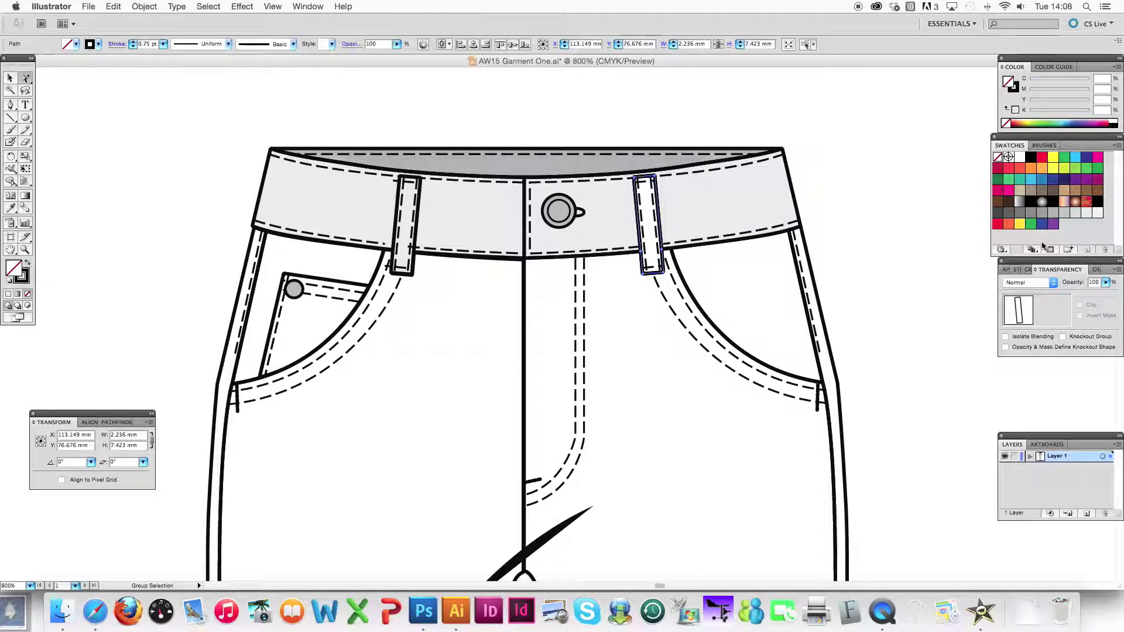
{"action": "left_click", "coordinate": [1087, 214]}
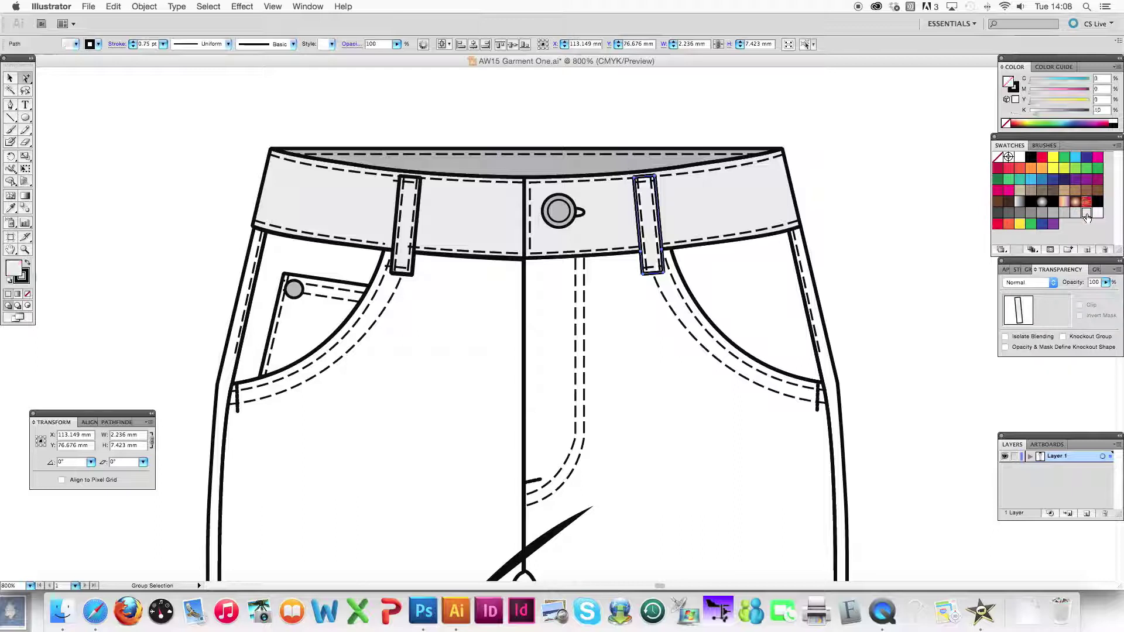
Step: Fill the narrow side panels along the outer hips with light grey (K 10), and deselect them
{"action": "left_click", "coordinate": [819, 291]}
{"action": "left_click", "coordinate": [820, 291]}
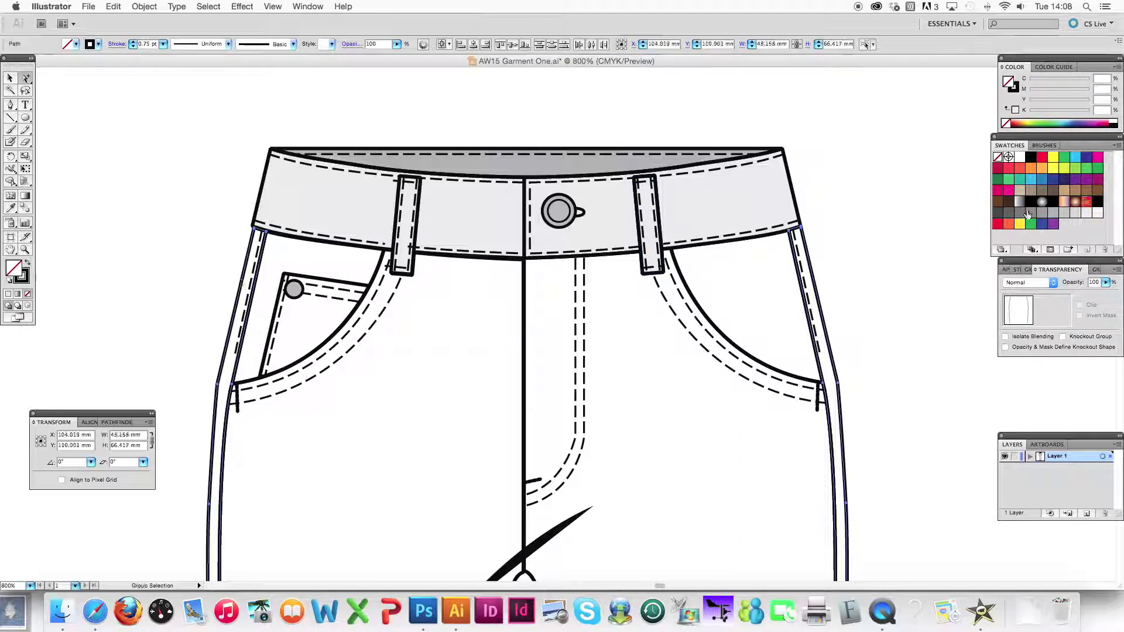
{"action": "left_click", "coordinate": [1087, 213]}
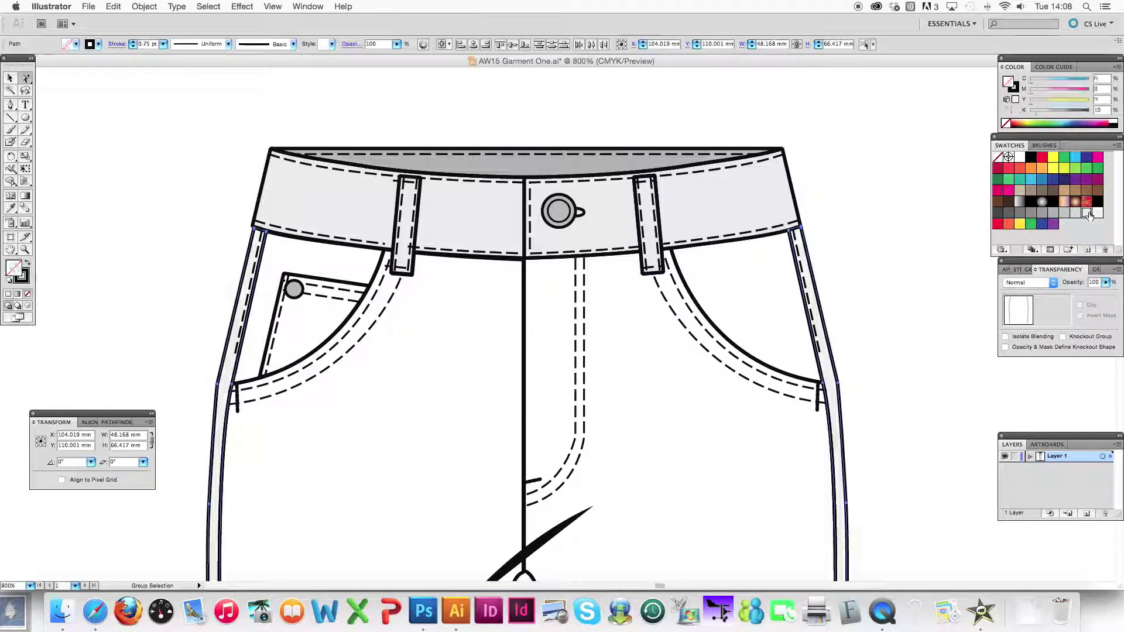
{"action": "left_click", "coordinate": [644, 337]}
Step: Select both front leg panels and fill them with light grey (K 10)
{"action": "left_click_drag", "start_coordinate": [592, 346], "coordinate": [591, 283]}
{"action": "scroll", "coordinate": [592, 283], "scroll_direction": "down", "scroll_amount": 4}
{"action": "left_click", "coordinate": [543, 375]}
{"action": "left_click", "coordinate": [498, 371], "text": "shift"}
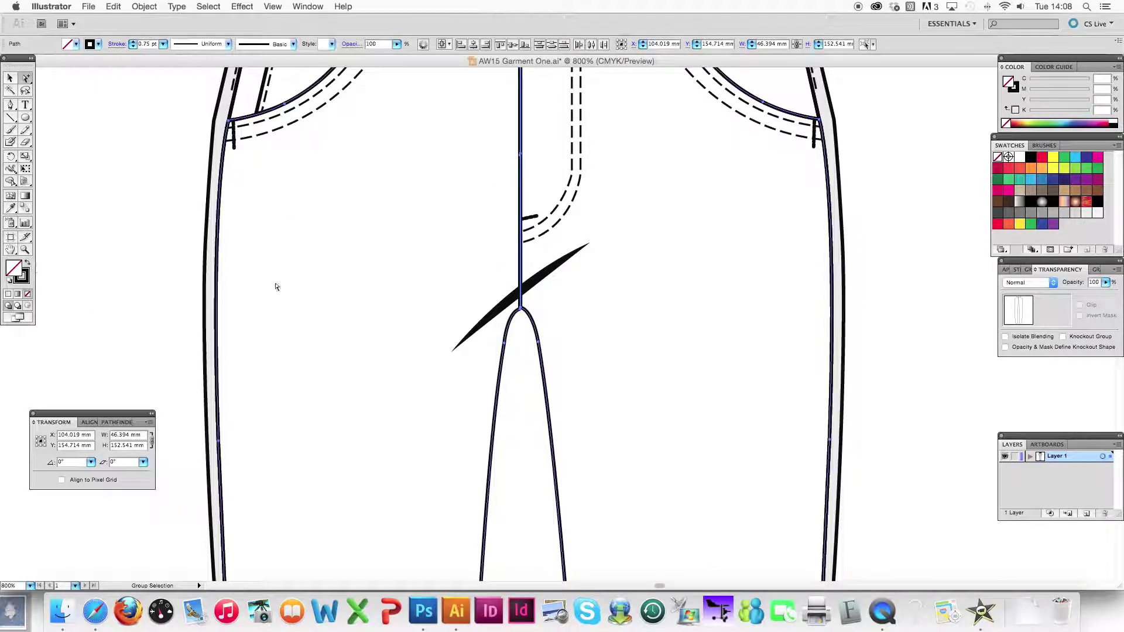
{"action": "left_click", "coordinate": [1086, 213]}
{"action": "key", "text": "super+minus"}
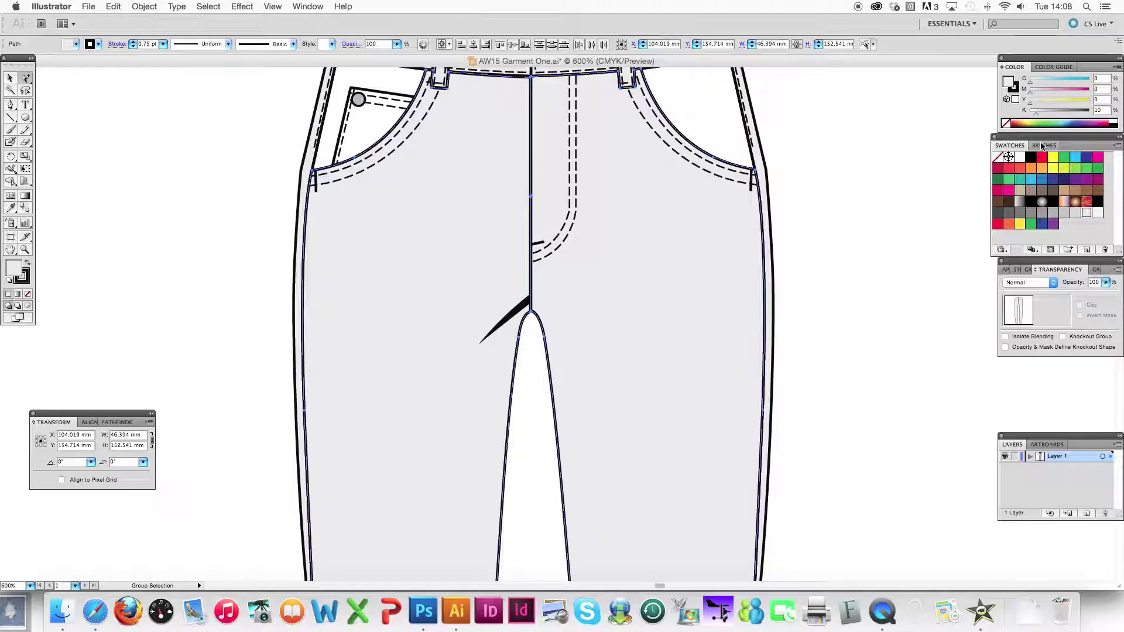
Step: Try to send the front leg panel on the fly side to the back, behind the crotch crease
{"action": "left_click", "coordinate": [530, 303]}
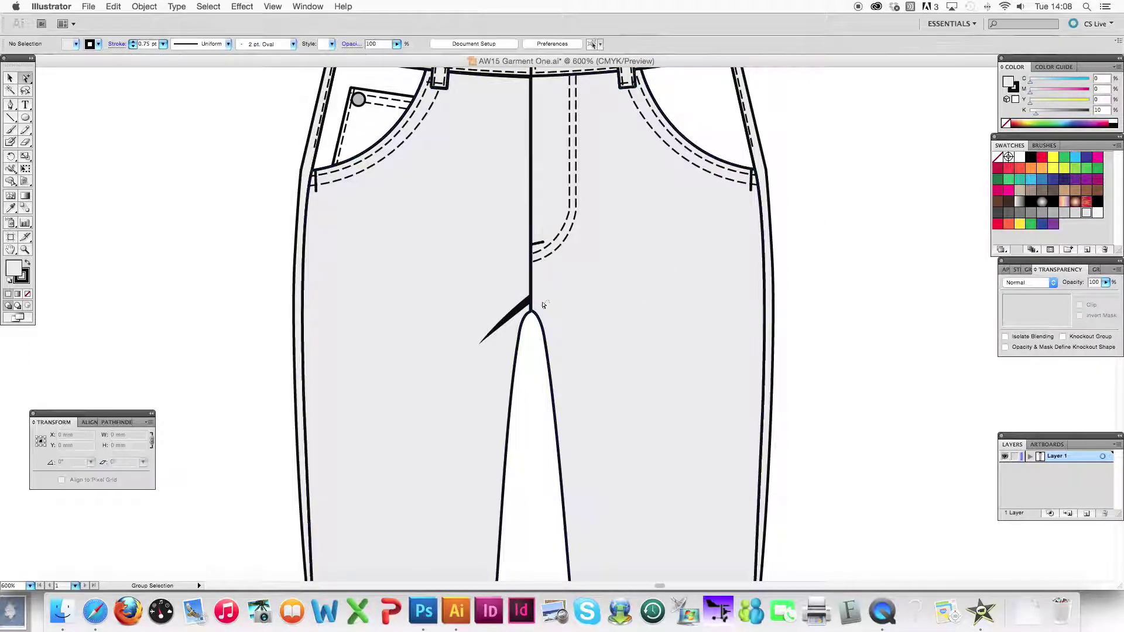
{"action": "left_click", "coordinate": [592, 316]}
{"action": "left_click", "coordinate": [144, 7]}
{"action": "mouse_move", "coordinate": [153, 31]}
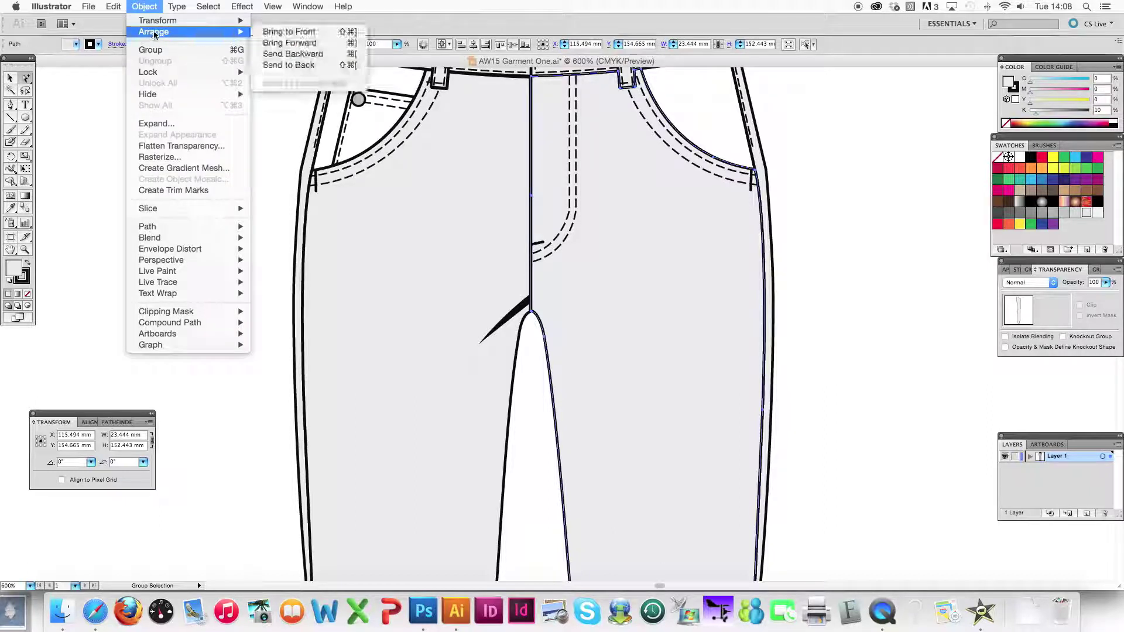
{"action": "left_click", "coordinate": [284, 67]}
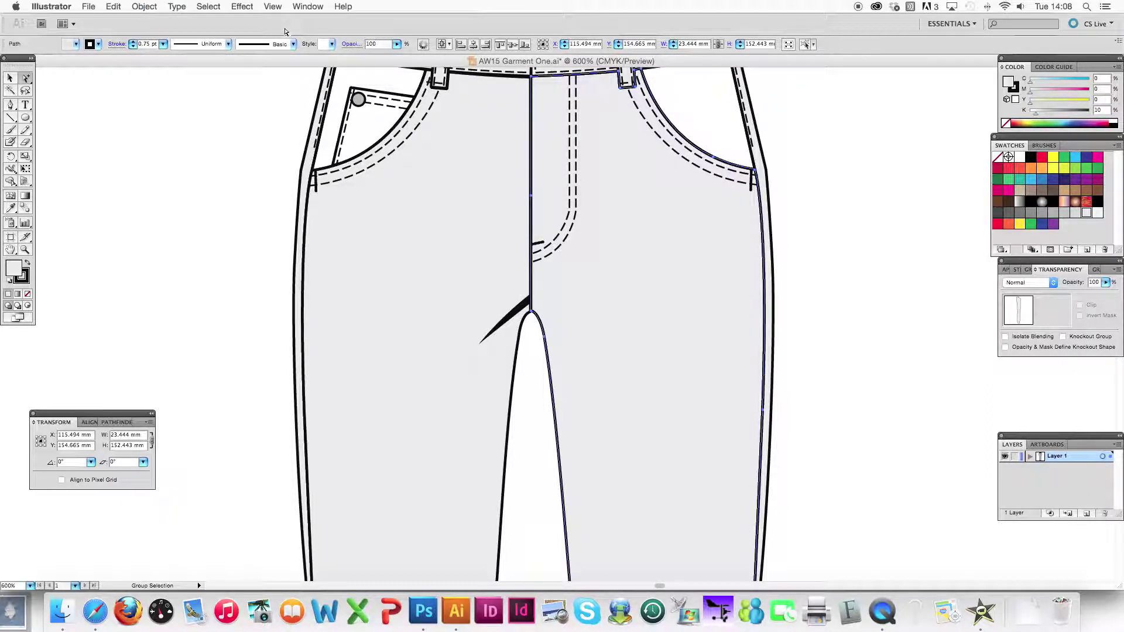
{"action": "key", "text": "super+minus"}
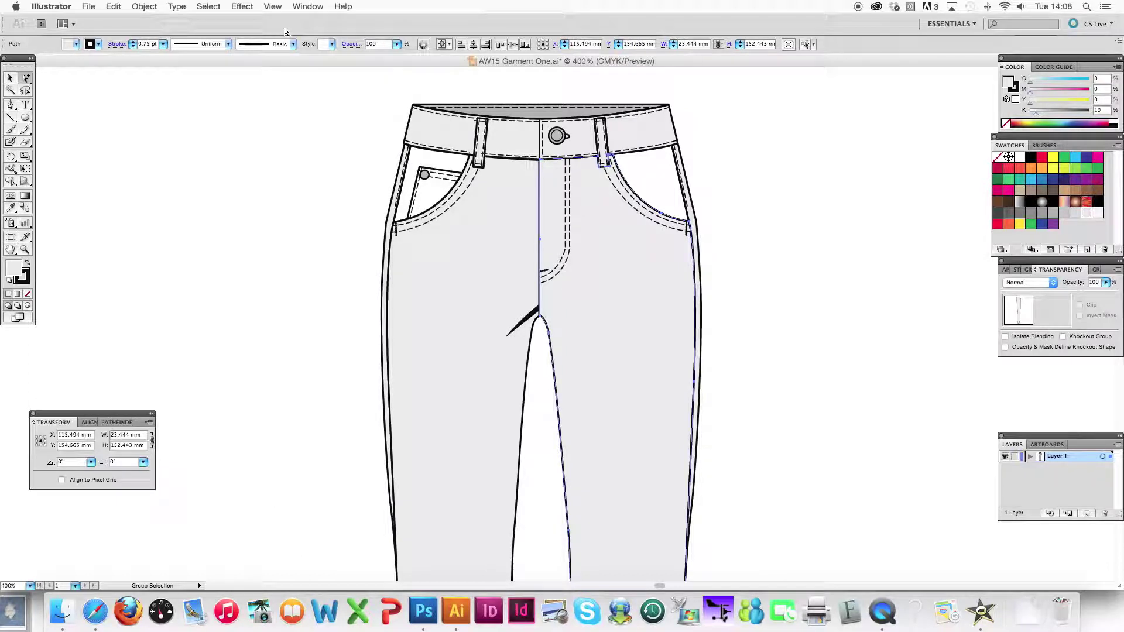
{"action": "scroll", "coordinate": [595, 233], "scroll_direction": "down", "scroll_amount": 3}
{"action": "key", "text": "super+minus"}
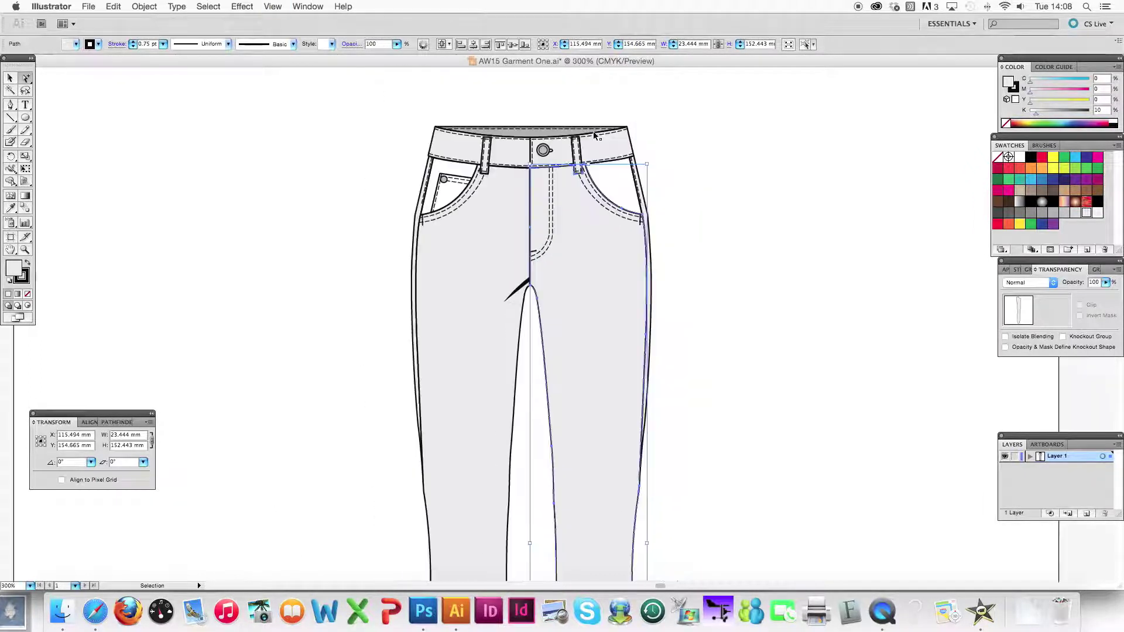
{"action": "left_click_drag", "start_coordinate": [660, 258], "coordinate": [676, 239]}
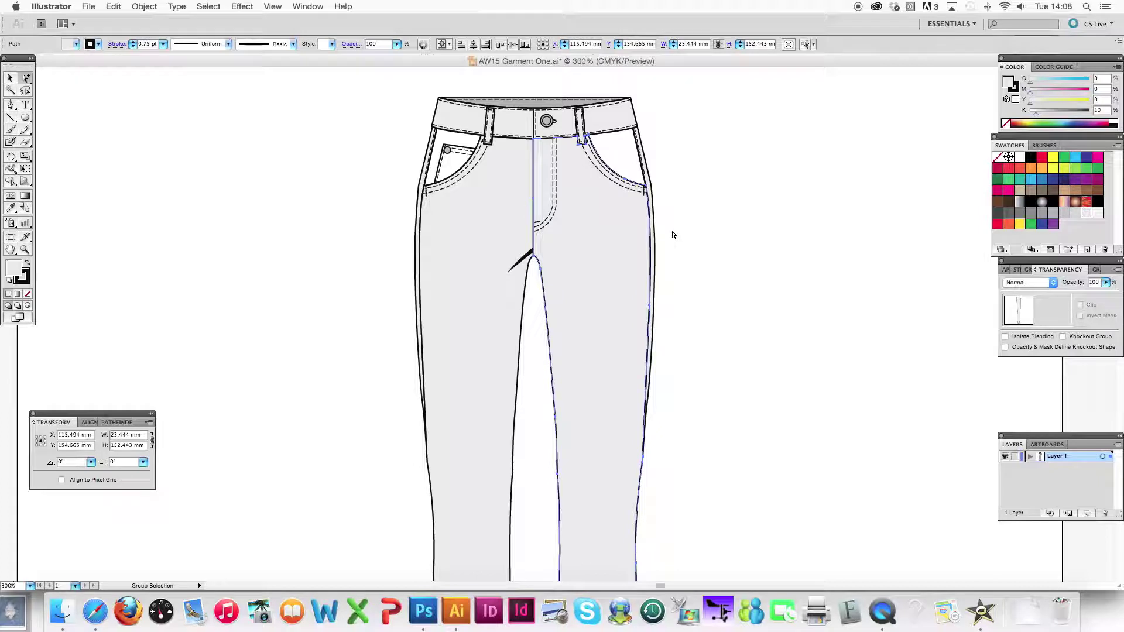
Step: Undo the accidental deletion of the fly-side leg panel and send the panel behind the crotch crease
{"action": "key", "text": "Delete"}
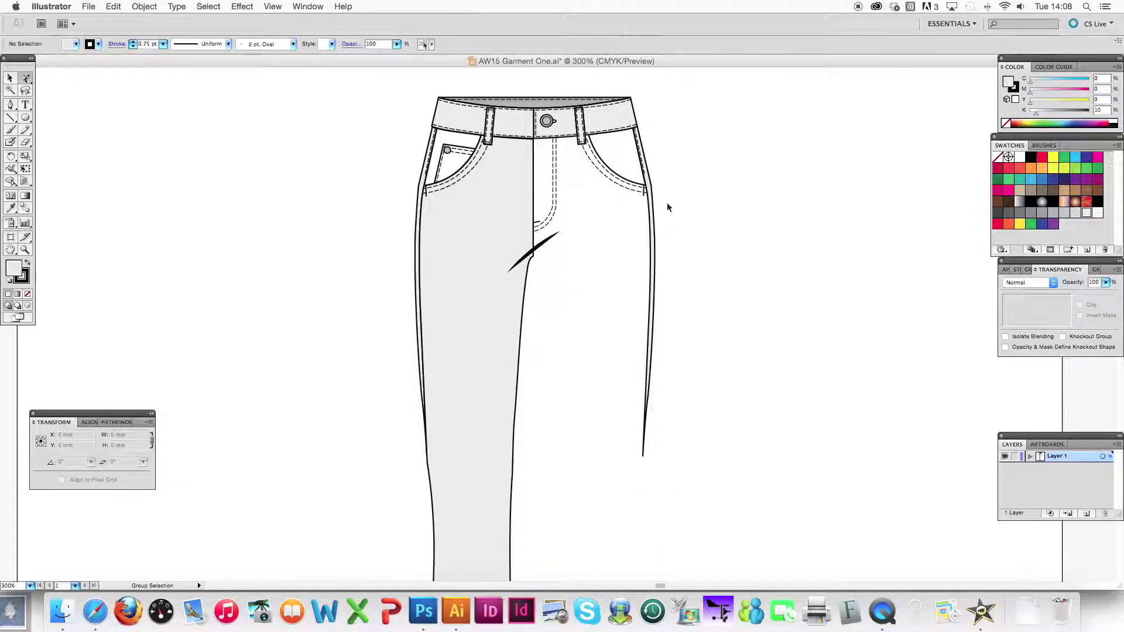
{"action": "key", "text": "super+z"}
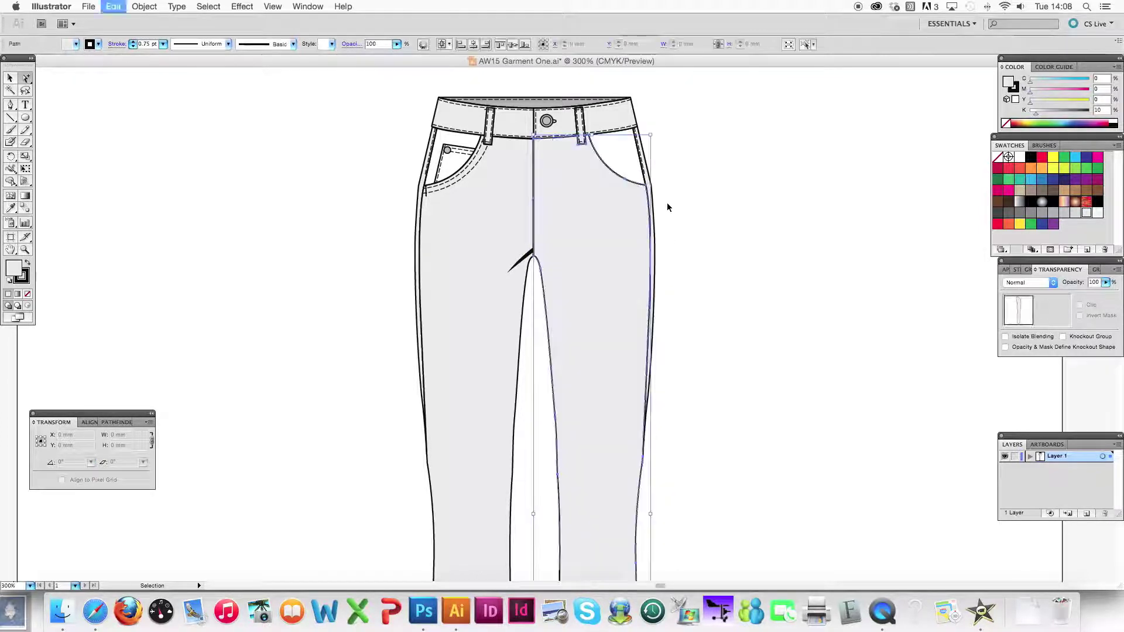
{"action": "key", "text": "super+shift+bracketleft"}
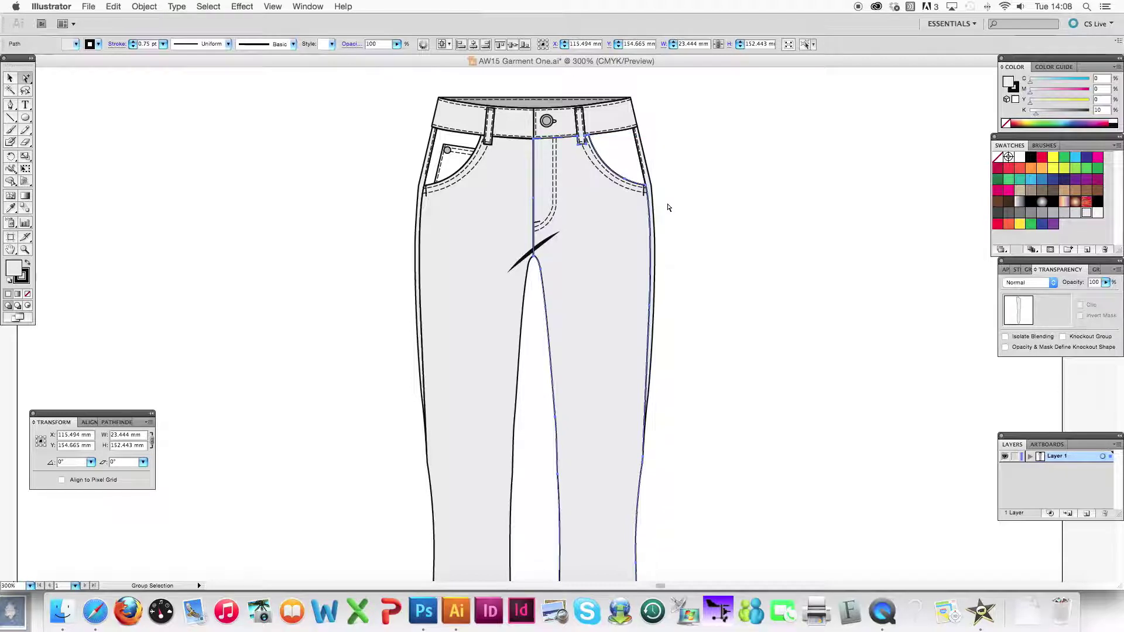
{"action": "left_click", "coordinate": [144, 7]}
{"action": "mouse_move", "coordinate": [176, 32]}
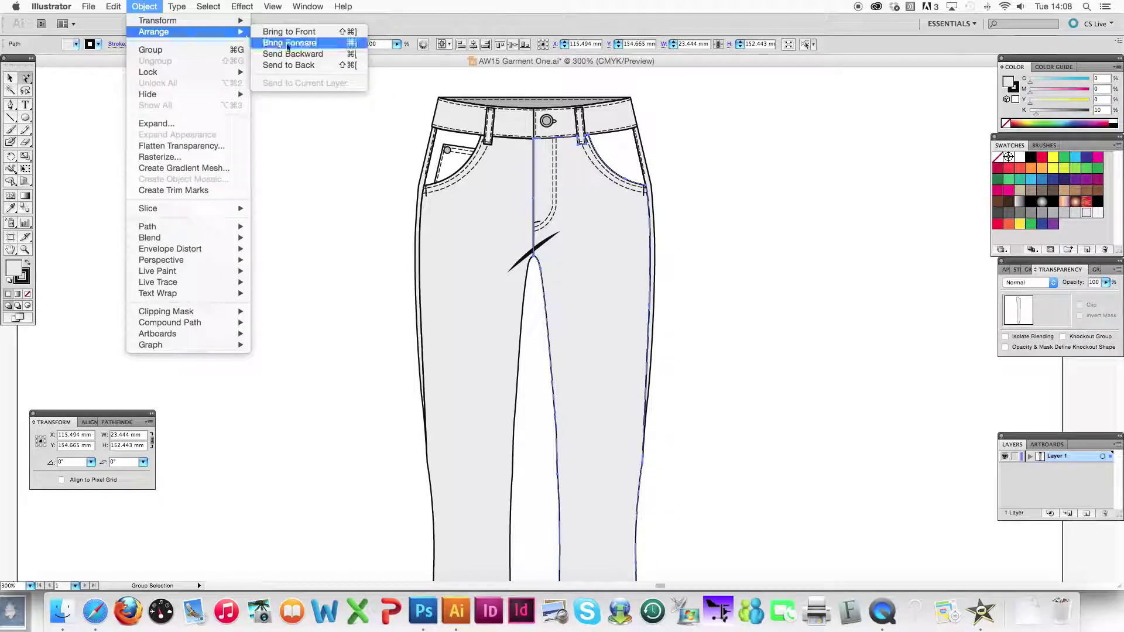
{"action": "left_click", "coordinate": [366, 286]}
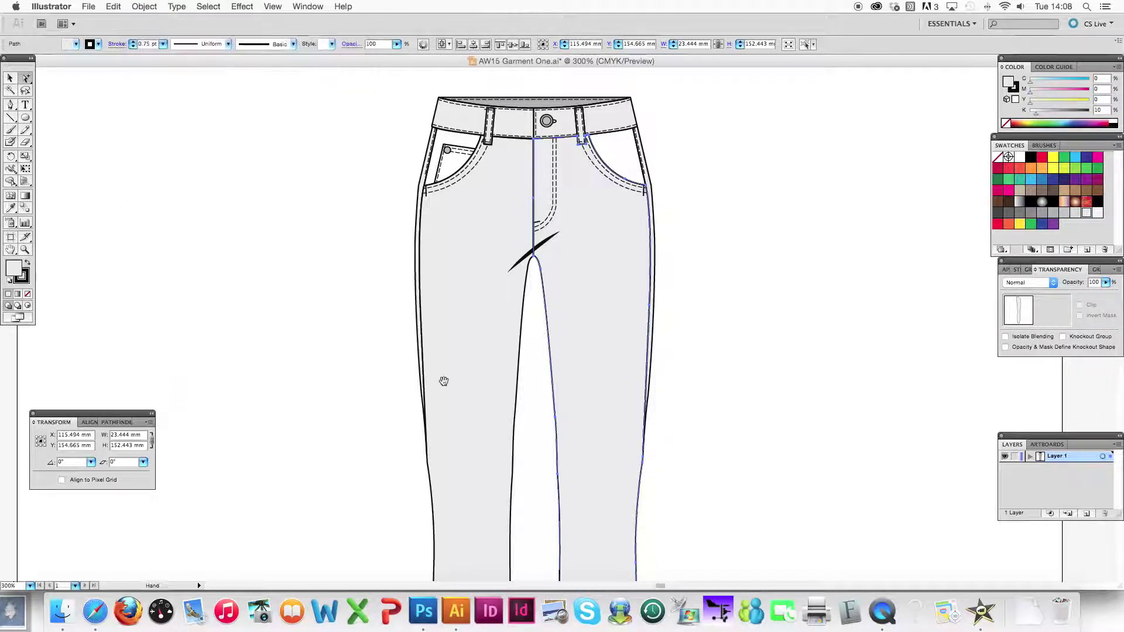
Step: Review the filled jeans from the waistband down the legs
{"action": "scroll", "coordinate": [476, 218], "scroll_direction": "down", "scroll_amount": 5}
{"action": "scroll", "coordinate": [464, 144], "scroll_direction": "right", "scroll_amount": 2}
{"action": "key", "text": "super+minus"}
{"action": "key", "text": "super+minus"}
{"action": "scroll", "coordinate": [472, 357], "scroll_direction": "up", "scroll_amount": 3}
{"action": "key", "text": "super+equal"}
{"action": "key", "text": "super+equal"}
{"action": "scroll", "coordinate": [468, 105], "scroll_direction": "up", "scroll_amount": 3}
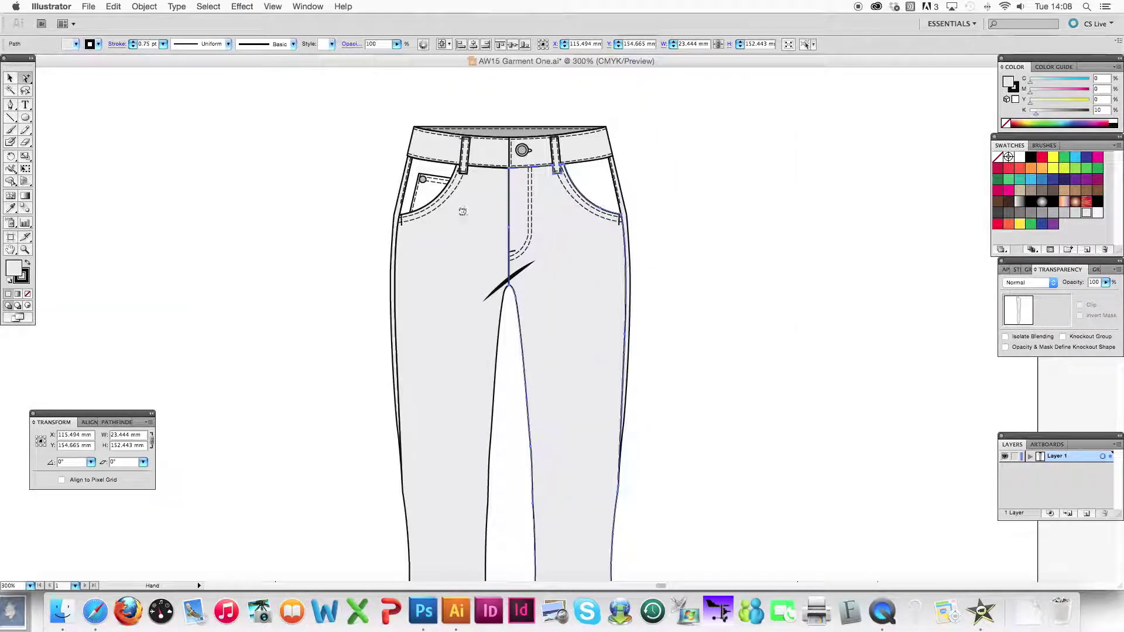
Step: Fill the pocket bag areas inside both front pocket openings with light grey (K 10)
{"action": "key", "text": "super+equal"}
{"action": "left_click", "coordinate": [363, 308]}
{"action": "left_click", "coordinate": [358, 304]}
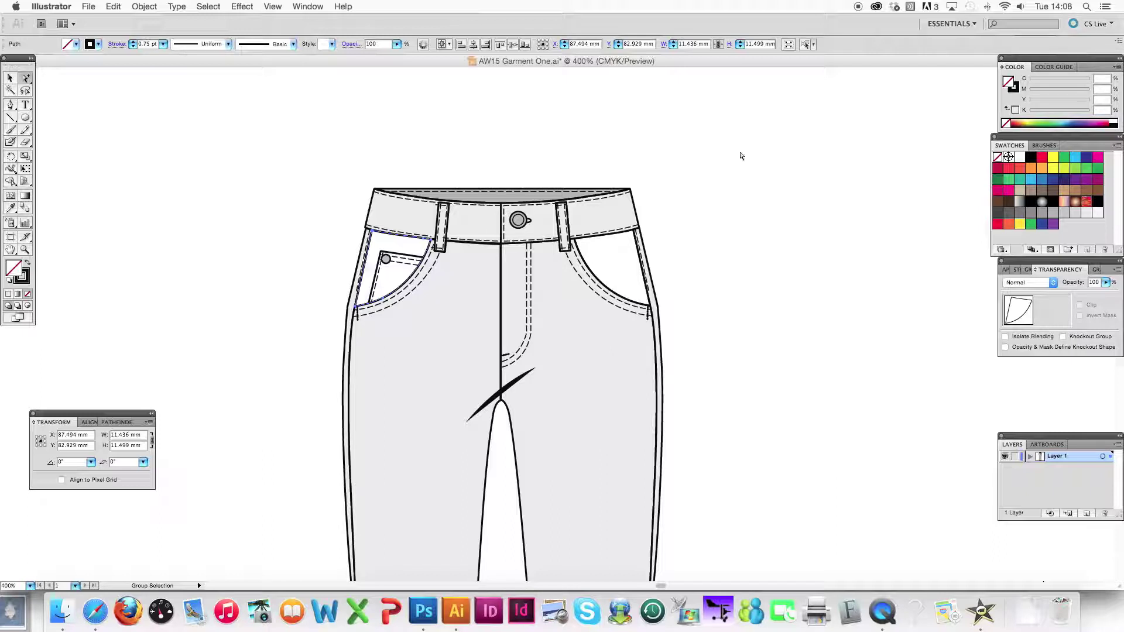
{"action": "left_click", "coordinate": [1086, 213]}
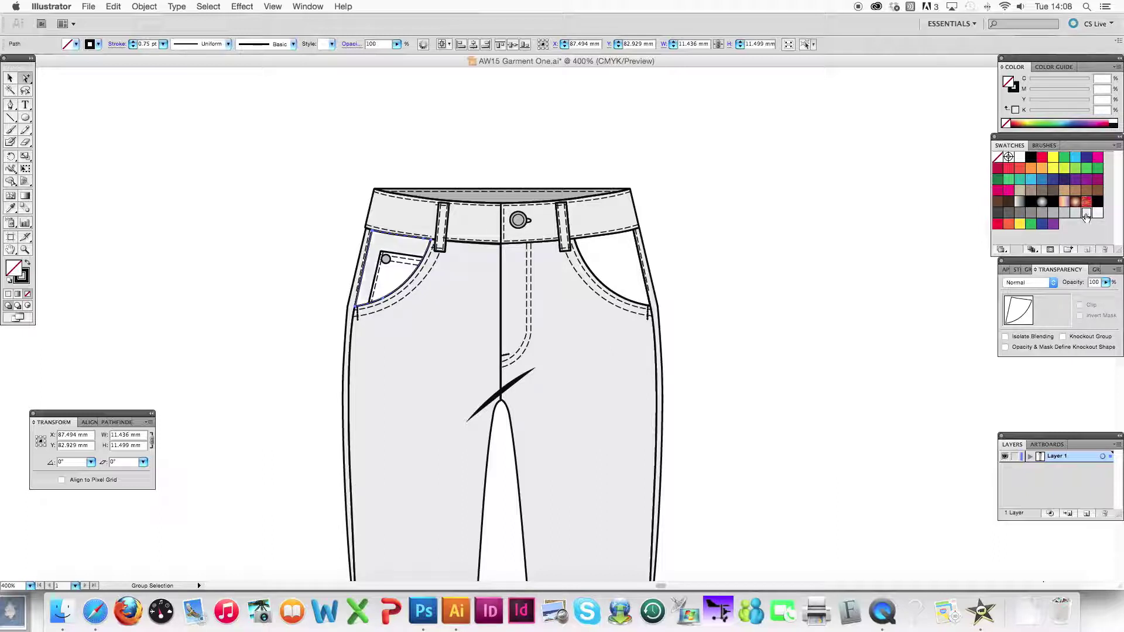
{"action": "left_click", "coordinate": [620, 299]}
{"action": "left_click", "coordinate": [1087, 216]}
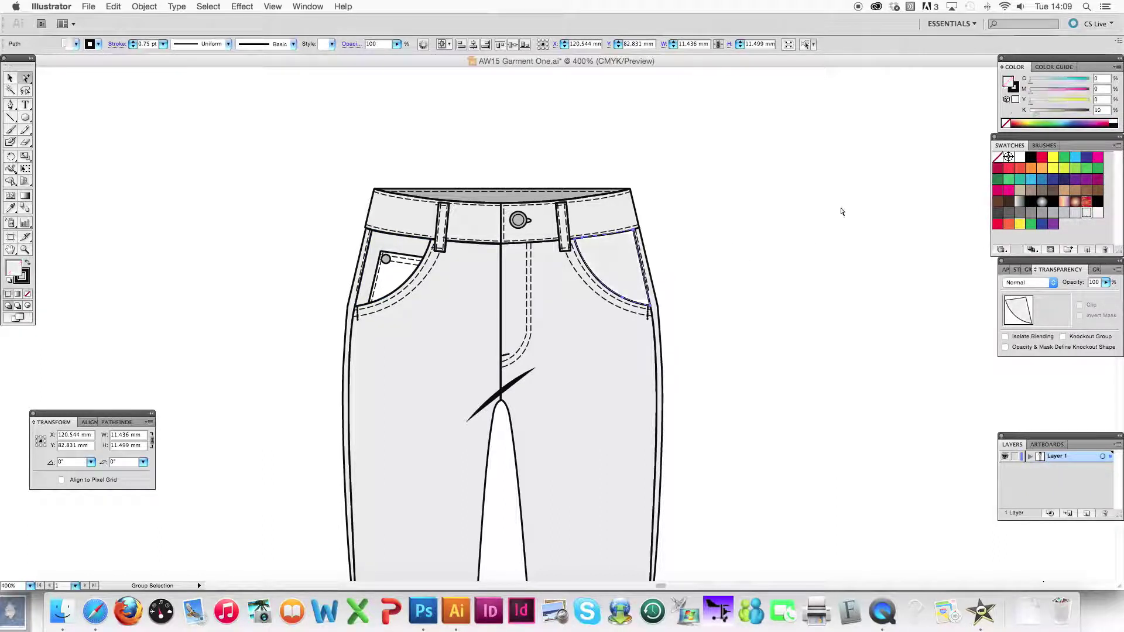
Step: Fill the coin pocket with light grey (K 10) and deselect it
{"action": "left_click", "coordinate": [392, 275]}
{"action": "left_click", "coordinate": [1081, 212]}
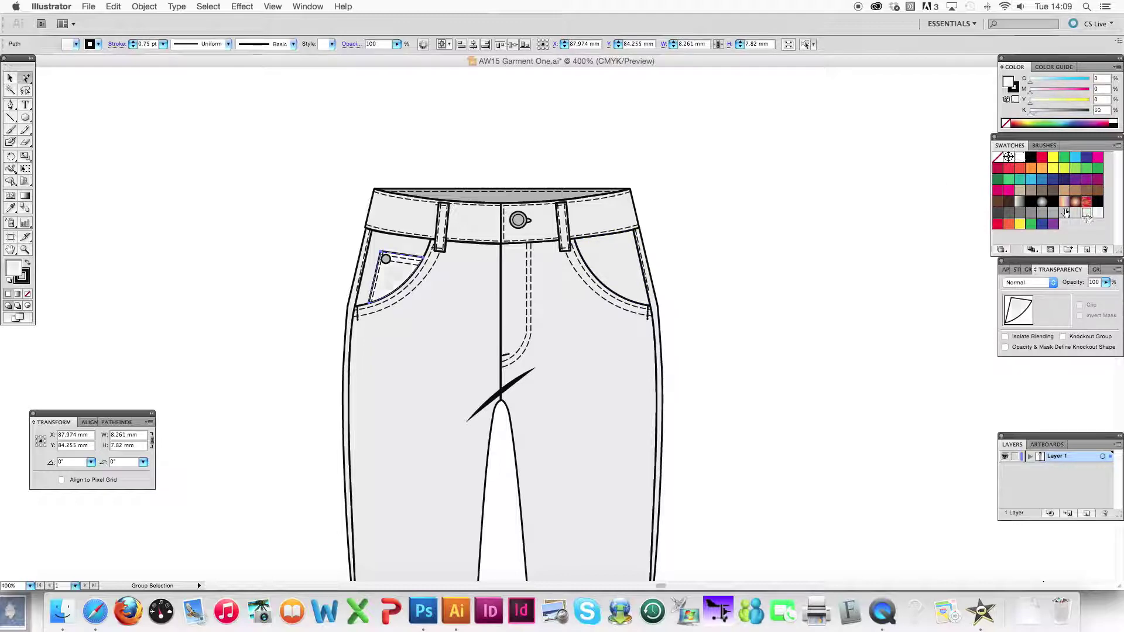
{"action": "left_click", "coordinate": [702, 303]}
Step: Check the whole jeans on the artboard and the fill of the inner back waistband, and deselect it
{"action": "key", "text": "super+0"}
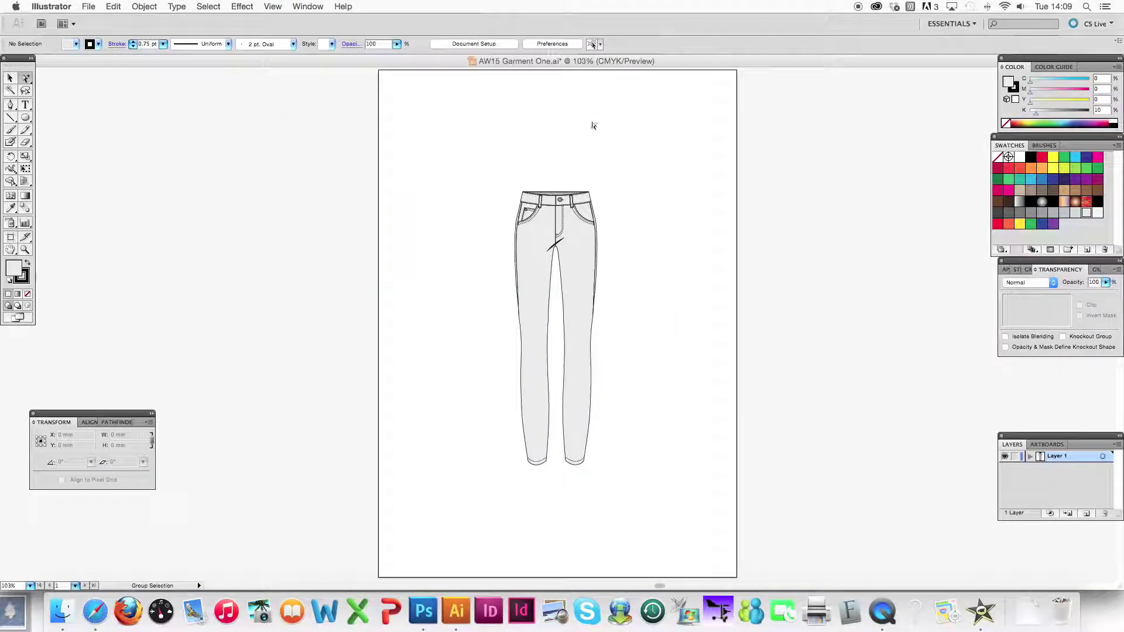
{"action": "key", "text": "super+equal"}
{"action": "key", "text": "super+equal"}
{"action": "key", "text": "super+equal"}
{"action": "left_click_drag", "start_coordinate": [454, 273], "coordinate": [400, 517]}
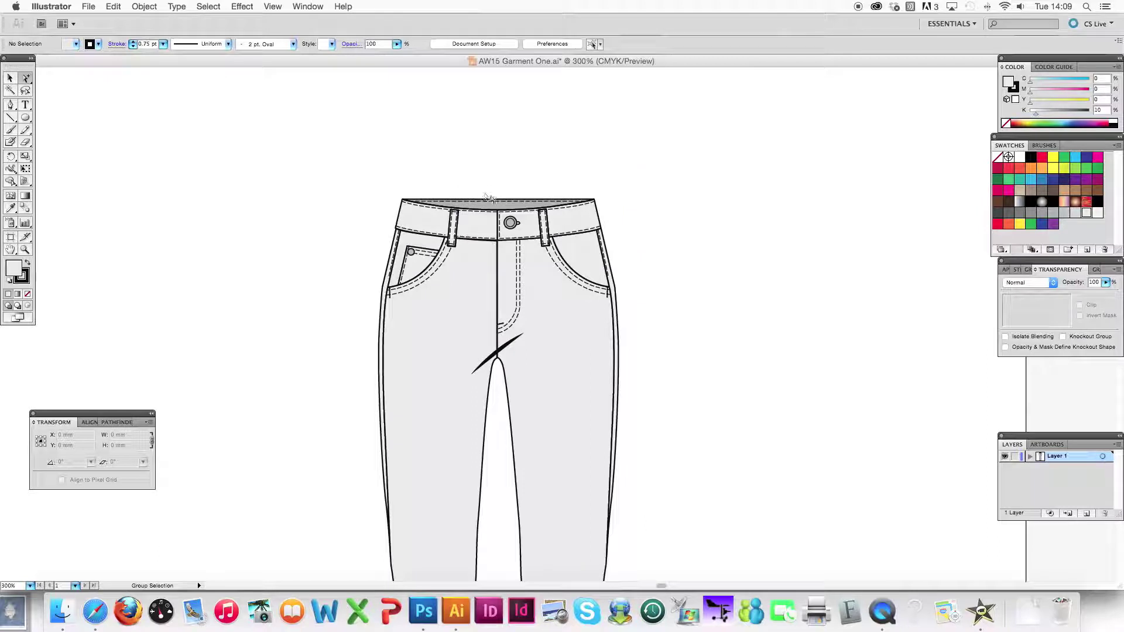
{"action": "left_click", "coordinate": [494, 201]}
{"action": "left_click", "coordinate": [515, 155]}
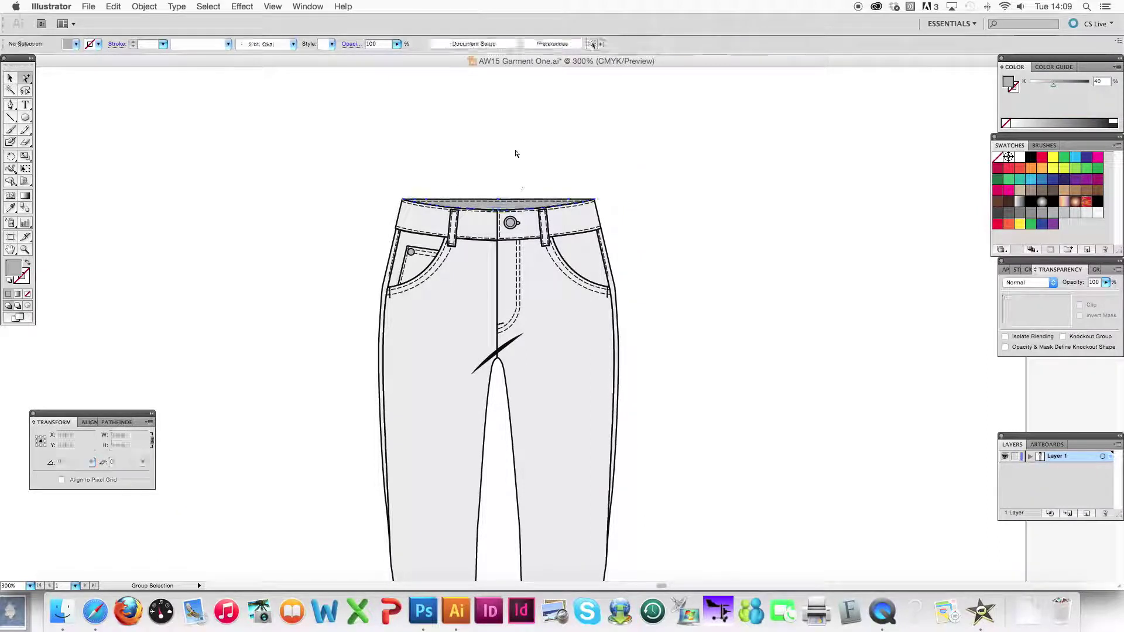
Step: Place DENIM SWATCH.jpg from the CAD folder onto the artboard beside the jeans
{"action": "key", "text": "super+0"}
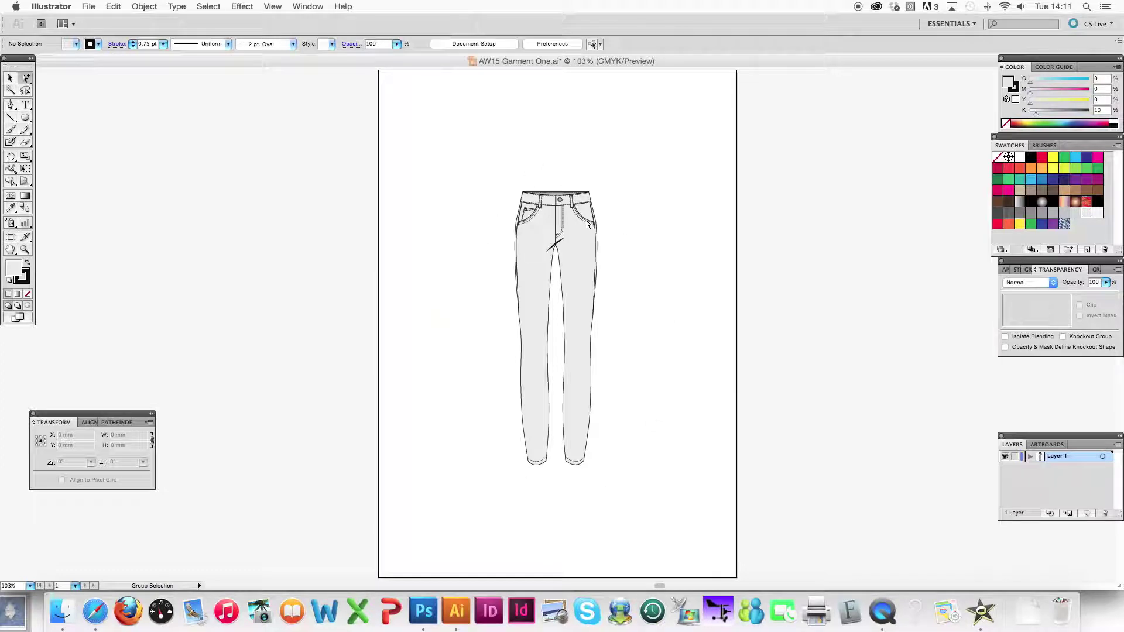
{"action": "key", "text": "super+equal"}
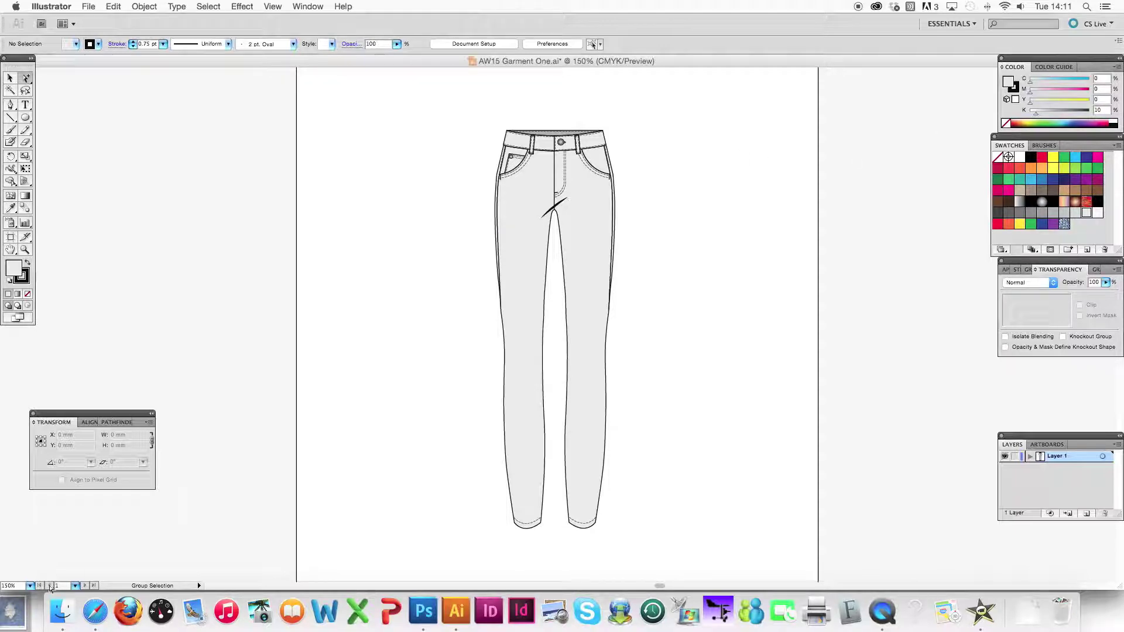
{"action": "left_click", "coordinate": [60, 612]}
{"action": "left_click_drag", "start_coordinate": [319, 309], "coordinate": [391, 185]}
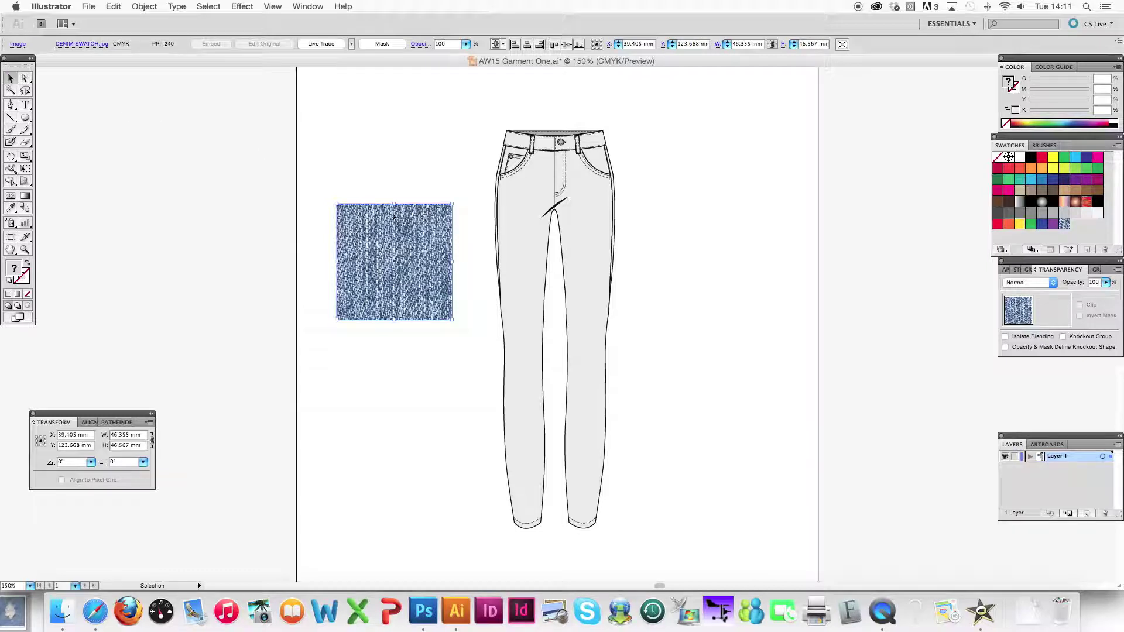
Step: Save the denim image, reduced to about 18 mm wide, as a pattern swatch and delete it from the artboard
{"action": "left_click_drag", "start_coordinate": [394, 205], "coordinate": [1069, 230]}
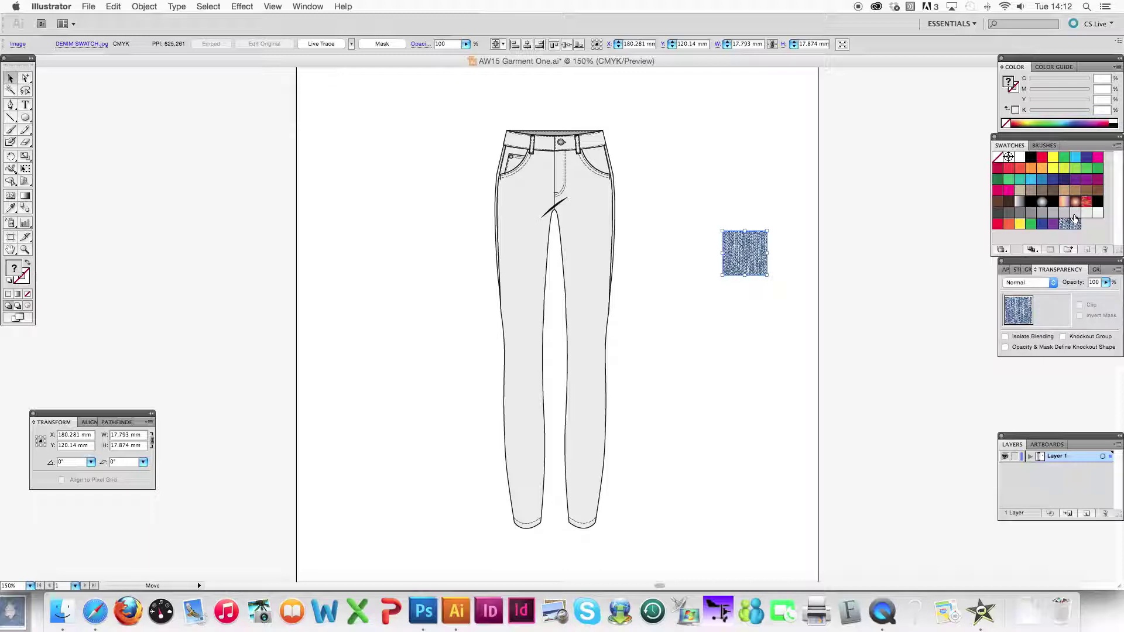
{"action": "key", "text": "Delete"}
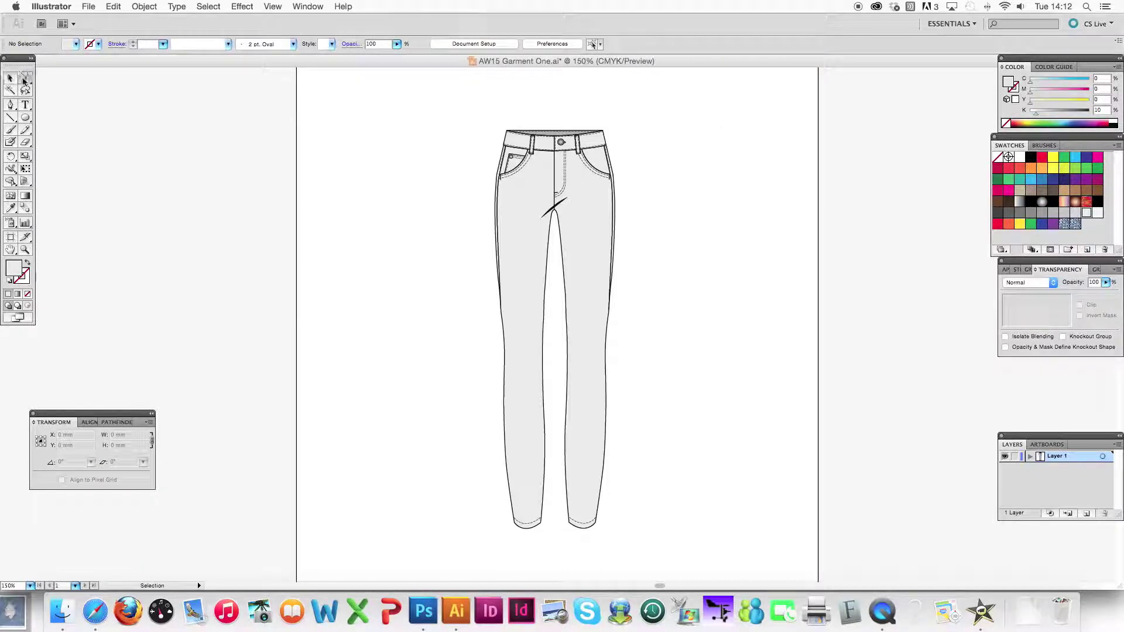
Step: Select all light grey pieces of the jeans by their shared fill, apply the new denim pattern swatch and deselect them
{"action": "left_click", "coordinate": [24, 81]}
{"action": "left_click_drag", "start_coordinate": [24, 80], "coordinate": [50, 94]}
{"action": "left_click", "coordinate": [515, 208]}
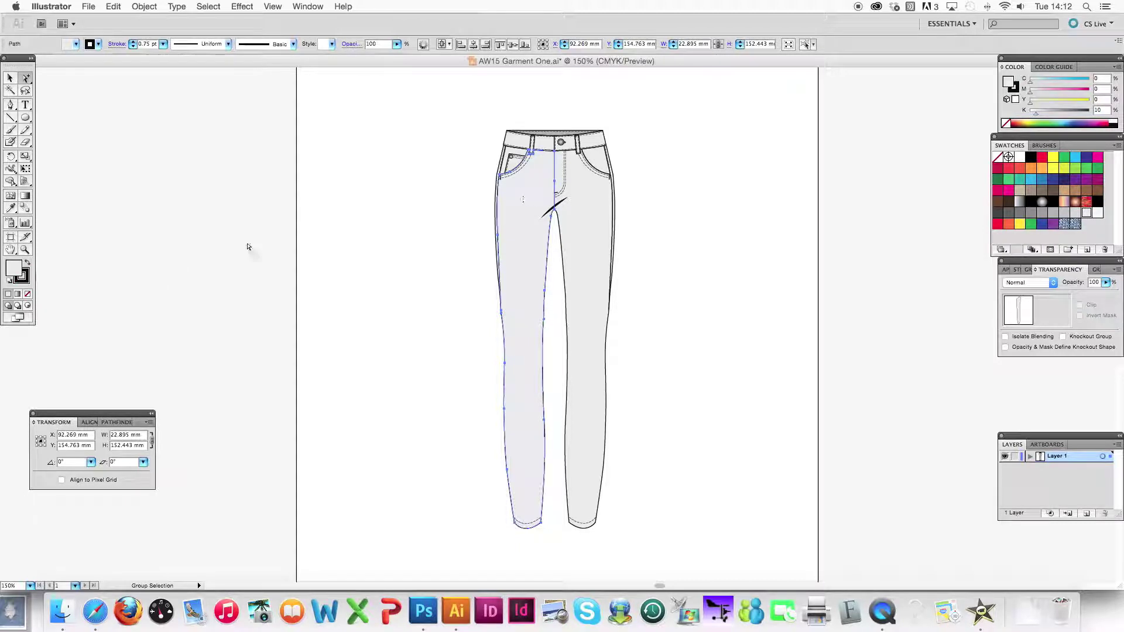
{"action": "left_click", "coordinate": [209, 7]}
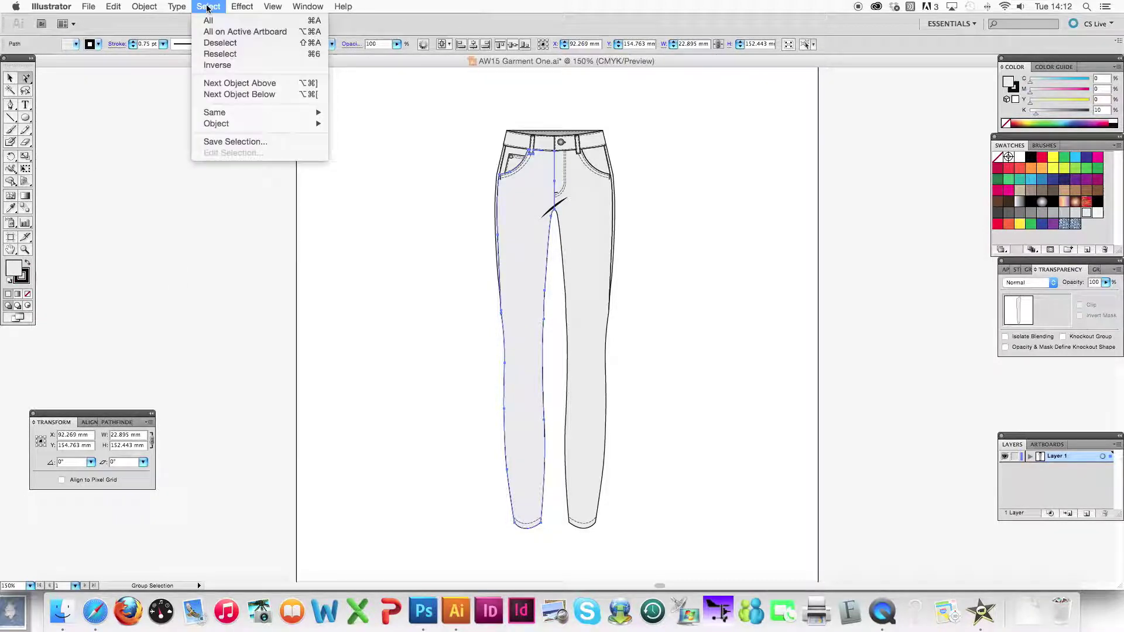
{"action": "mouse_move", "coordinate": [234, 120]}
{"action": "left_click", "coordinate": [364, 157]}
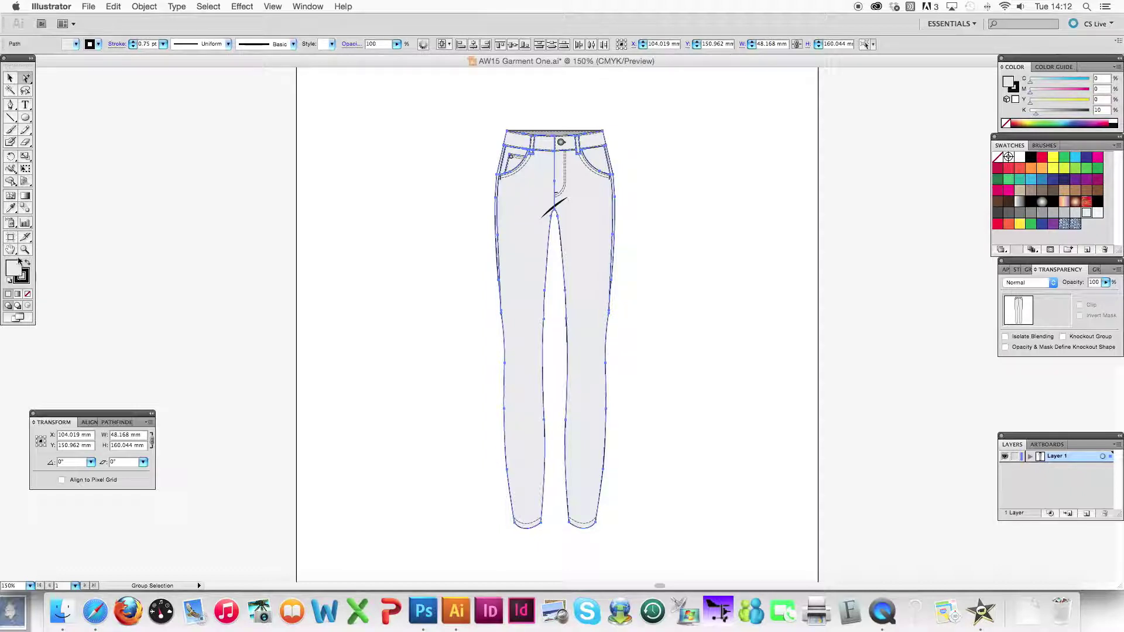
{"action": "left_click", "coordinate": [1076, 224]}
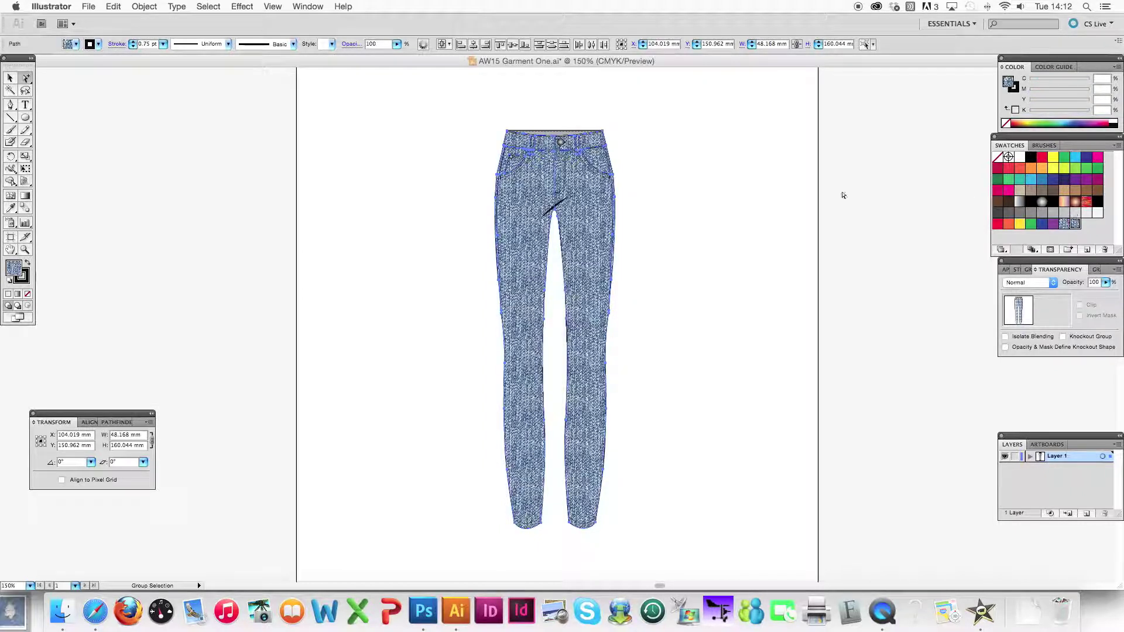
{"action": "left_click", "coordinate": [679, 182]}
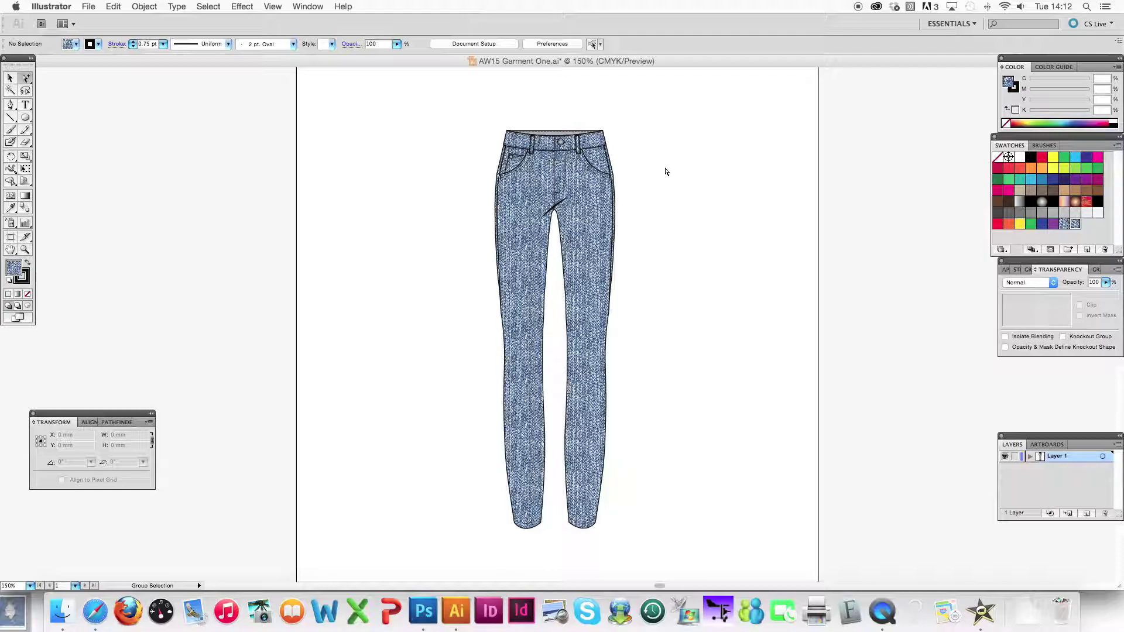
Step: Fill the inner back waistband with the new denim pattern swatch and deselect it
{"action": "key", "text": "super+plus"}
{"action": "scroll", "coordinate": [544, 292], "scroll_direction": "up", "scroll_amount": 3}
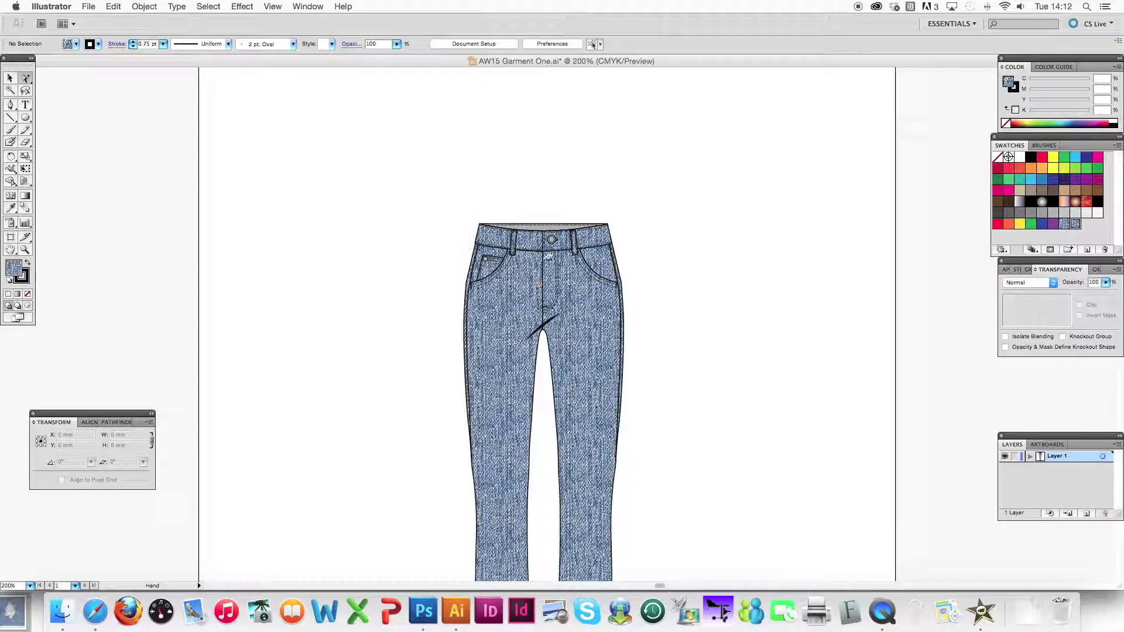
{"action": "left_click", "coordinate": [546, 226], "text": "alt"}
{"action": "key", "text": "super+plus"}
{"action": "key", "text": "super+plus"}
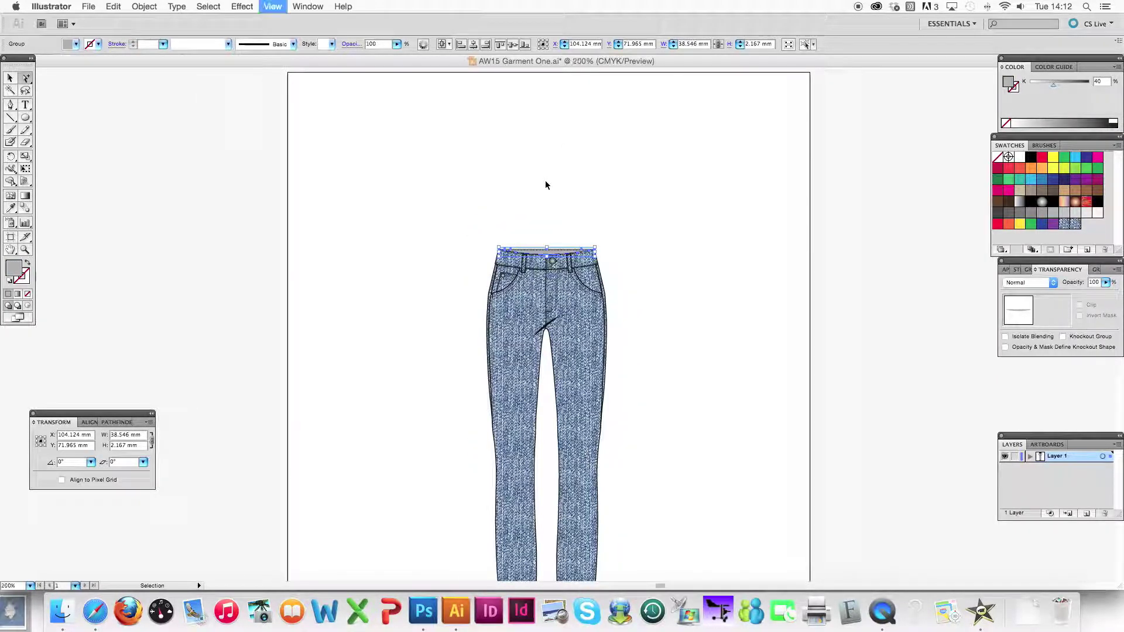
{"action": "left_click", "coordinate": [1075, 224]}
{"action": "left_click", "coordinate": [721, 199]}
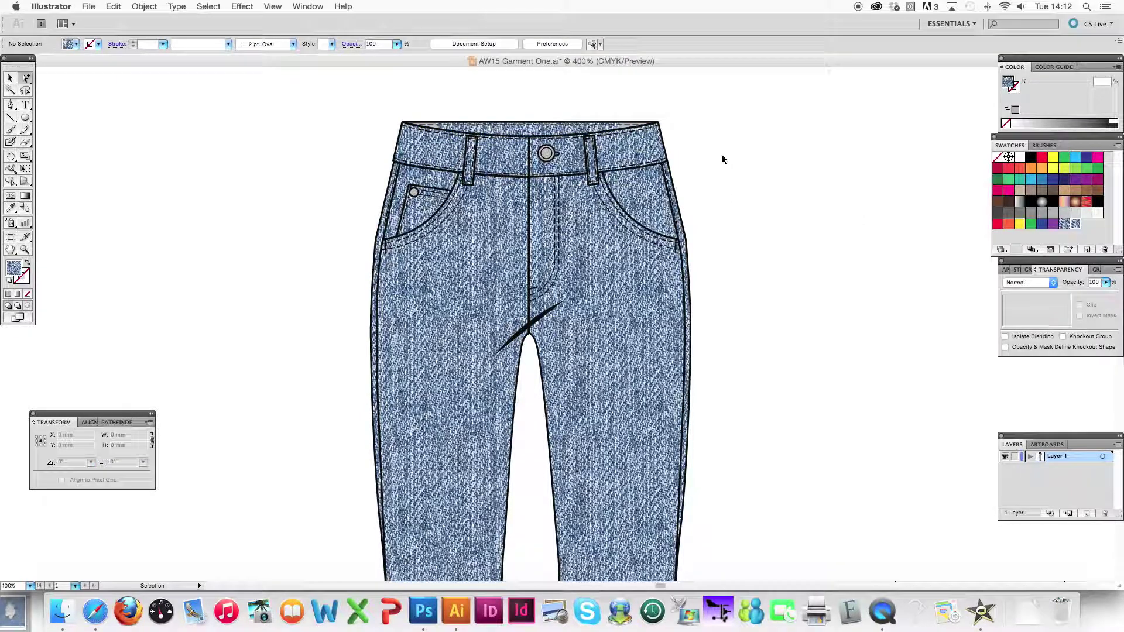
Step: Draw a closed Pencil shape about 17 by 136 mm down the left-hand leg, filled white without stroke at 45% opacity
{"action": "key", "text": "super+0"}
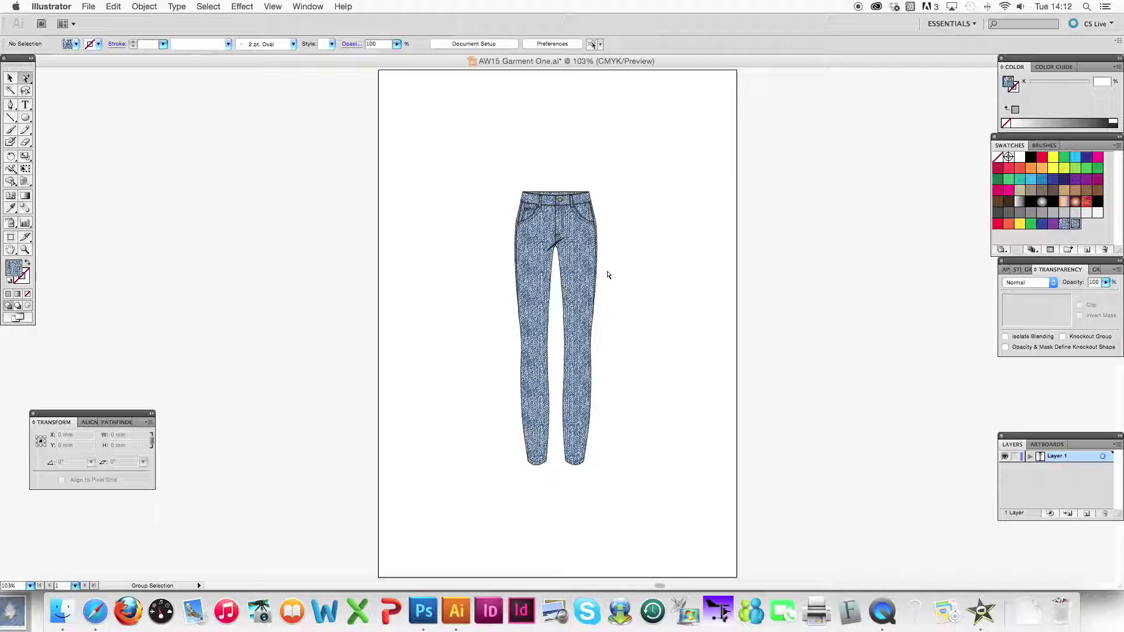
{"action": "key", "text": "super+equal"}
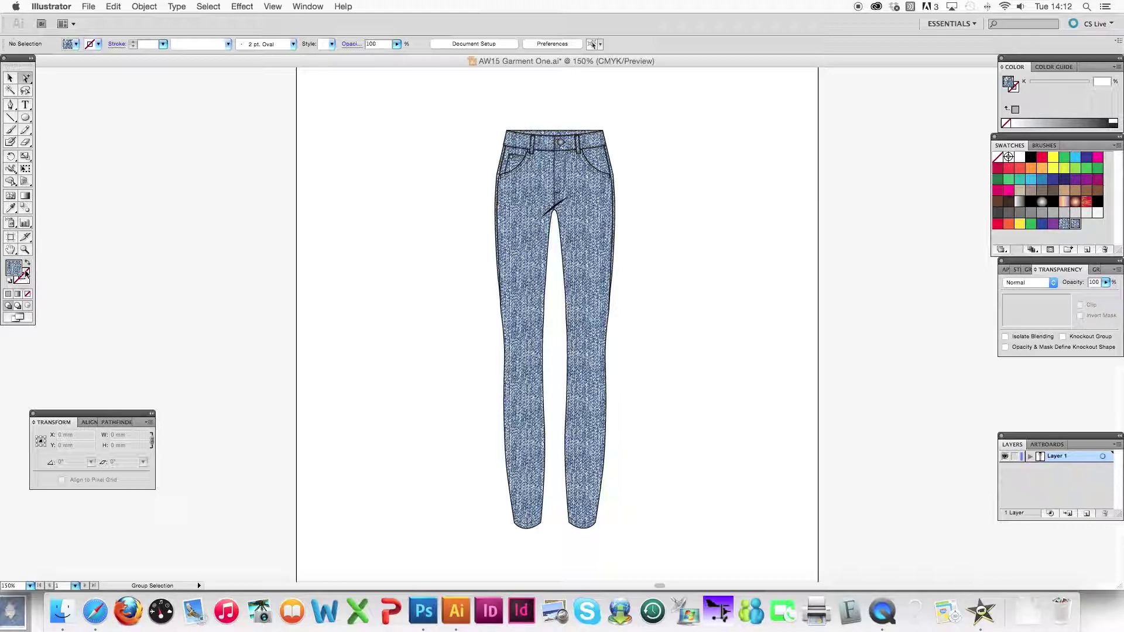
{"action": "left_click", "coordinate": [1020, 157]}
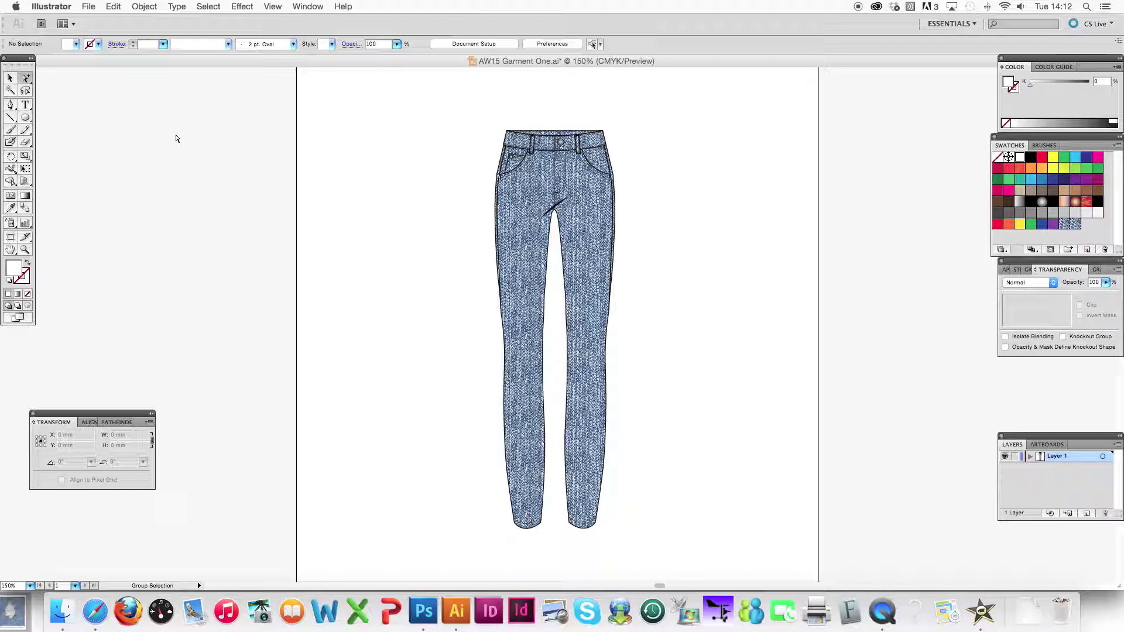
{"action": "left_click", "coordinate": [25, 129]}
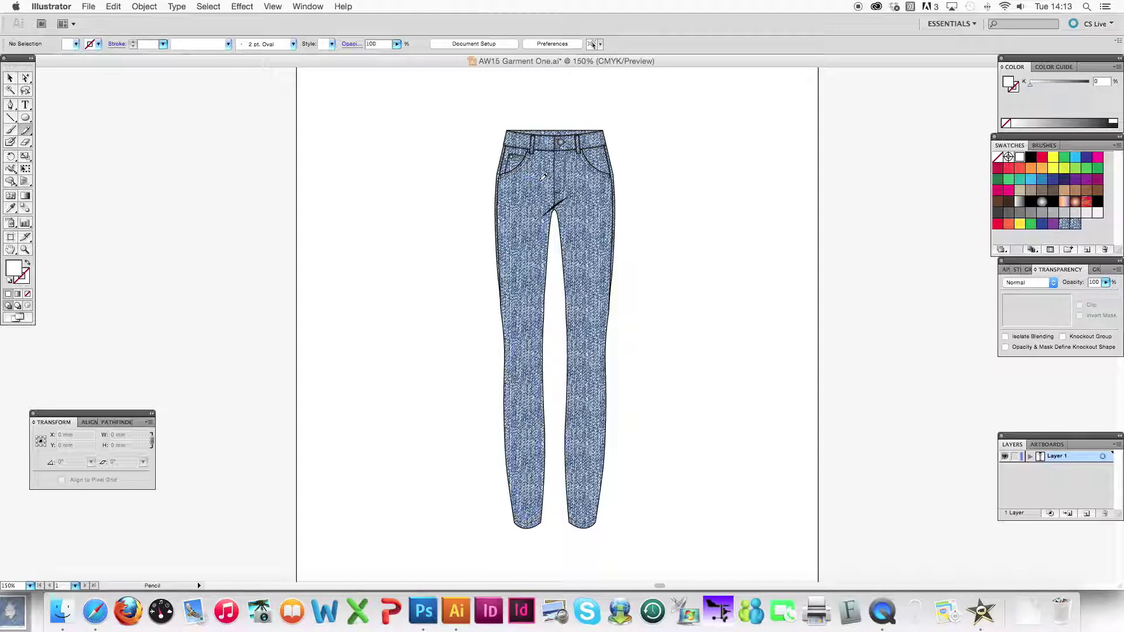
{"action": "left_click_drag", "start_coordinate": [529, 163], "coordinate": [520, 153]}
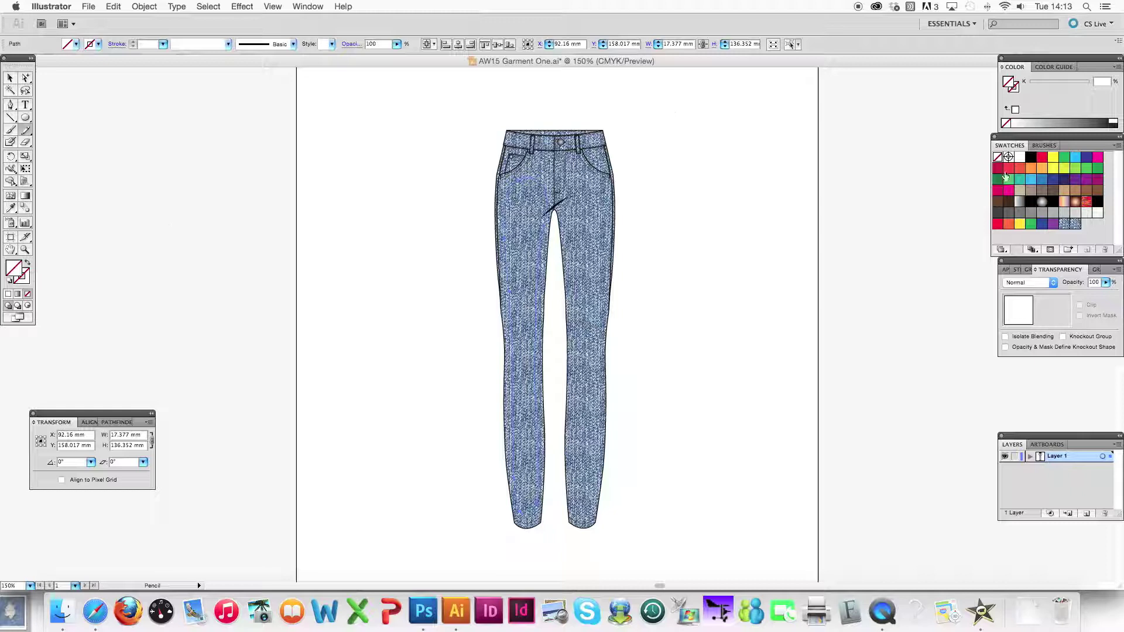
{"action": "left_click", "coordinate": [1020, 157]}
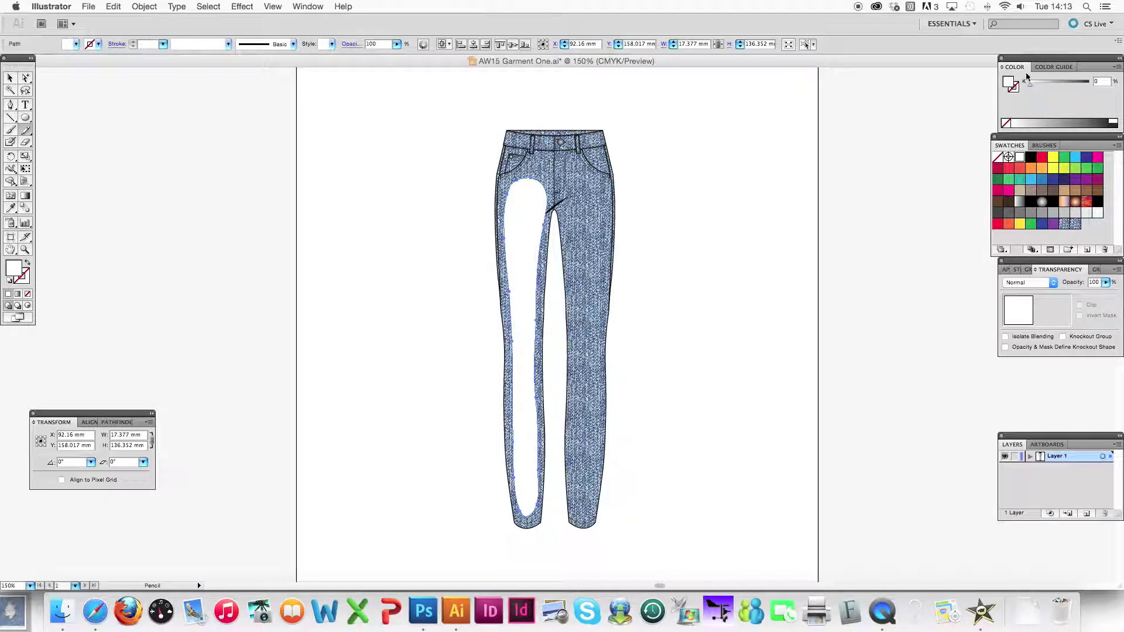
{"action": "left_click", "coordinate": [16, 77]}
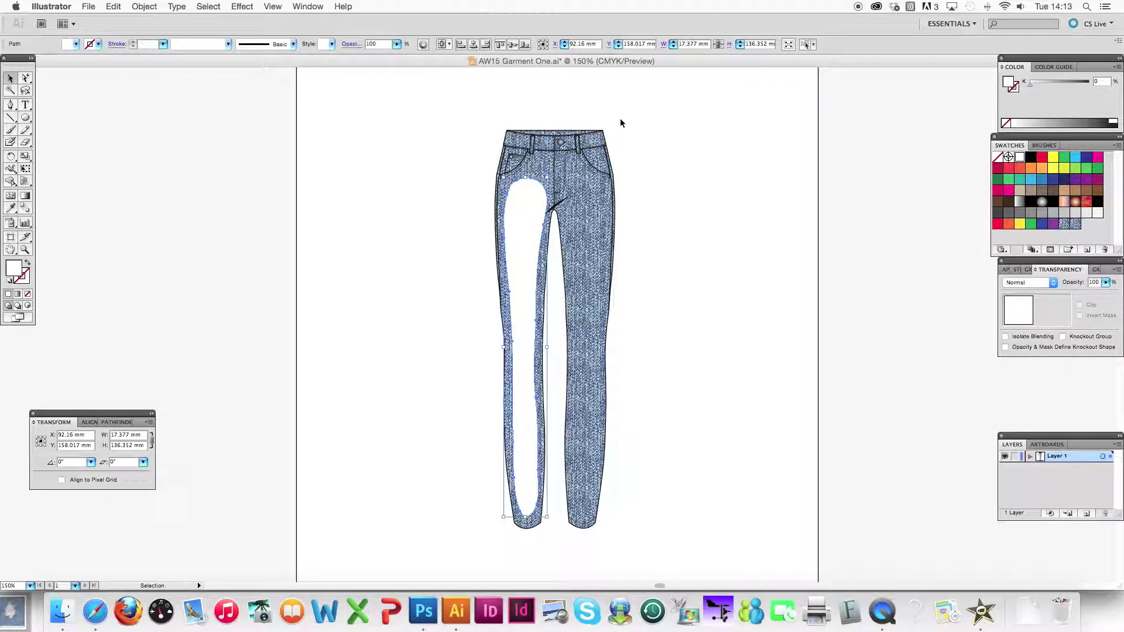
{"action": "left_click", "coordinate": [1107, 287]}
{"action": "left_click_drag", "start_coordinate": [1105, 297], "coordinate": [1068, 290]}
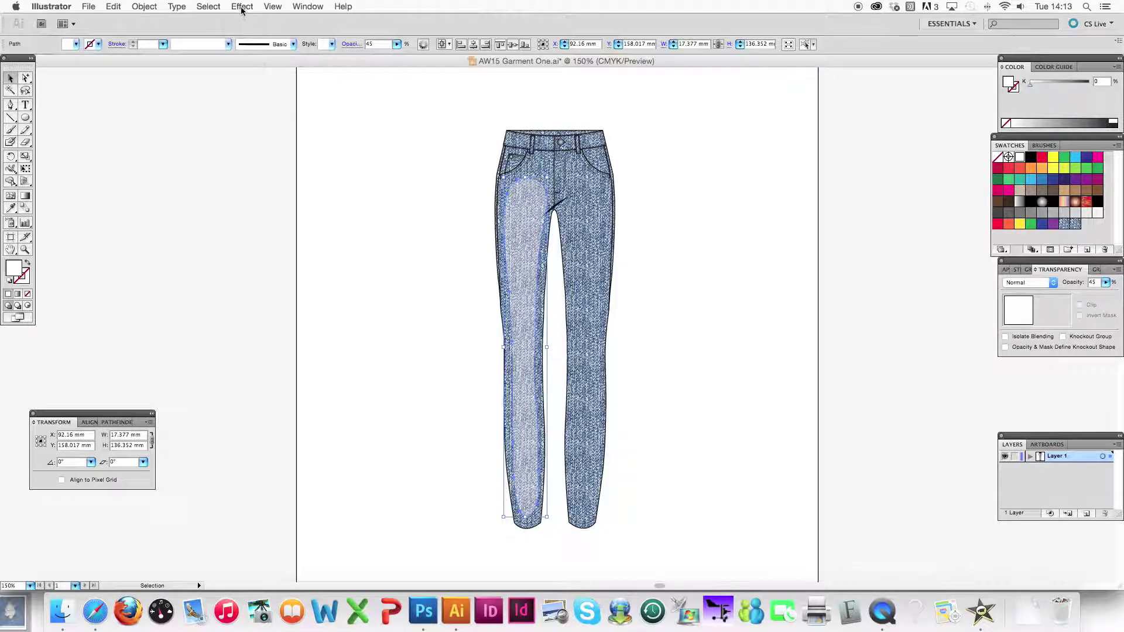
Step: Apply a Feather effect with a 4 mm radius to the white leg highlight and deselect it
{"action": "left_click", "coordinate": [240, 7]}
{"action": "mouse_move", "coordinate": [282, 167]}
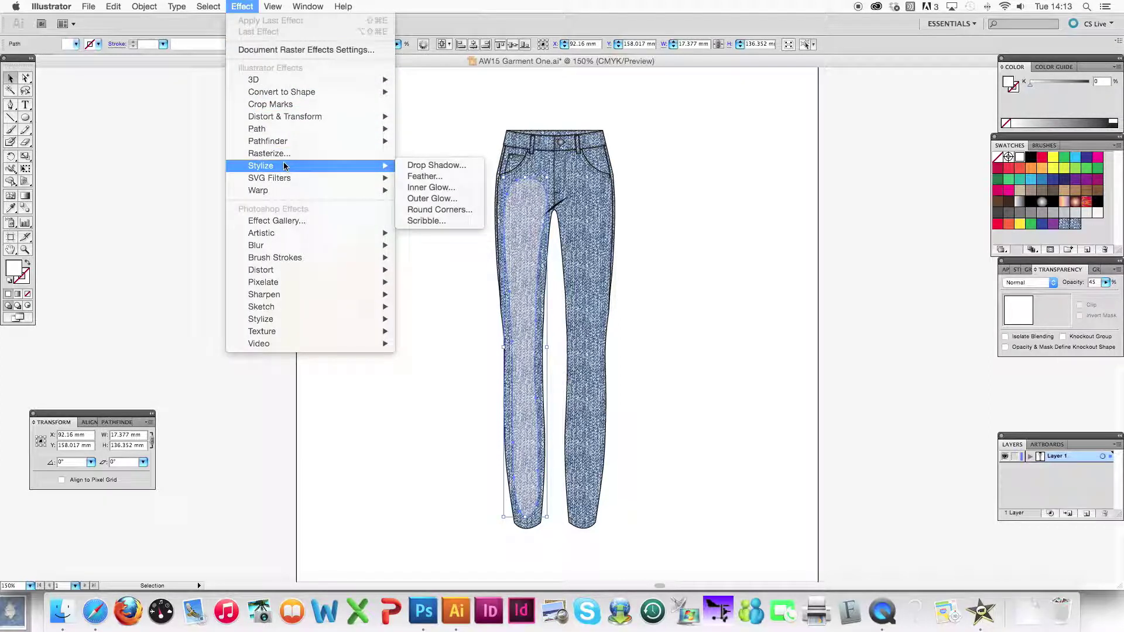
{"action": "left_click", "coordinate": [433, 177]}
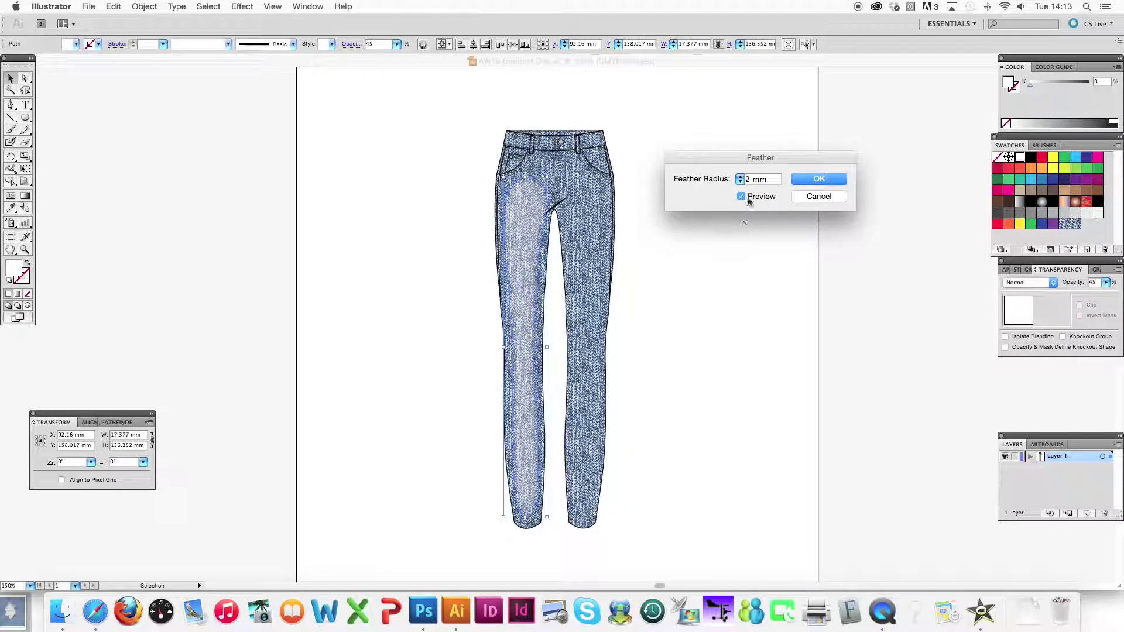
{"action": "left_click", "coordinate": [741, 177]}
{"action": "left_click", "coordinate": [741, 177]}
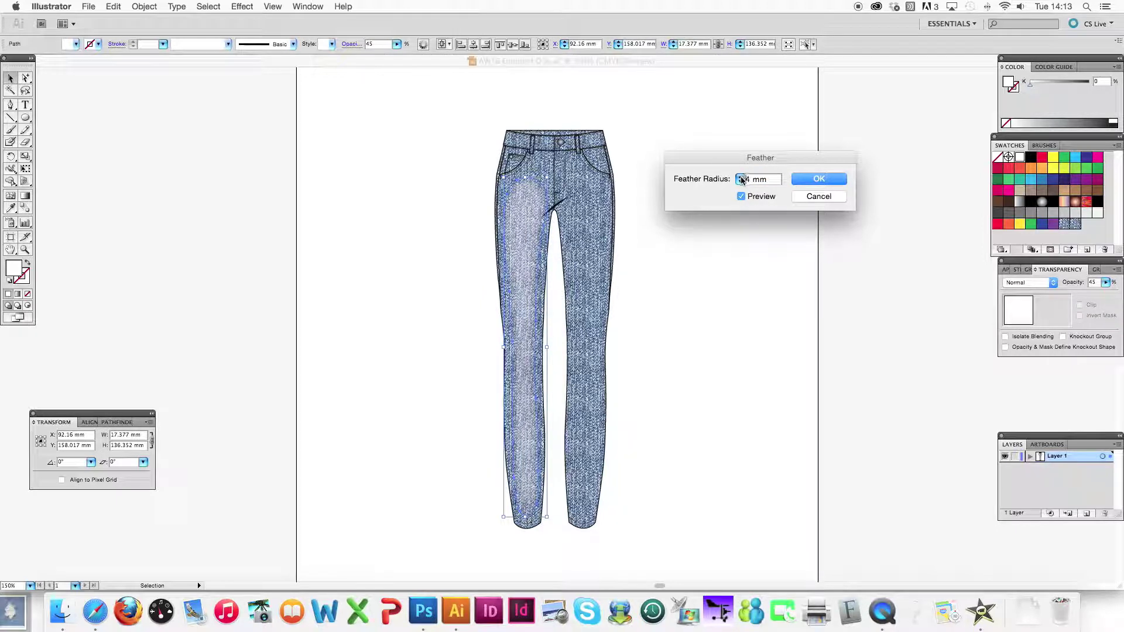
{"action": "left_click", "coordinate": [741, 176]}
{"action": "left_click", "coordinate": [740, 182]}
{"action": "left_click", "coordinate": [819, 179]}
{"action": "left_click", "coordinate": [26, 78], "text": "alt"}
{"action": "left_click", "coordinate": [201, 178]}
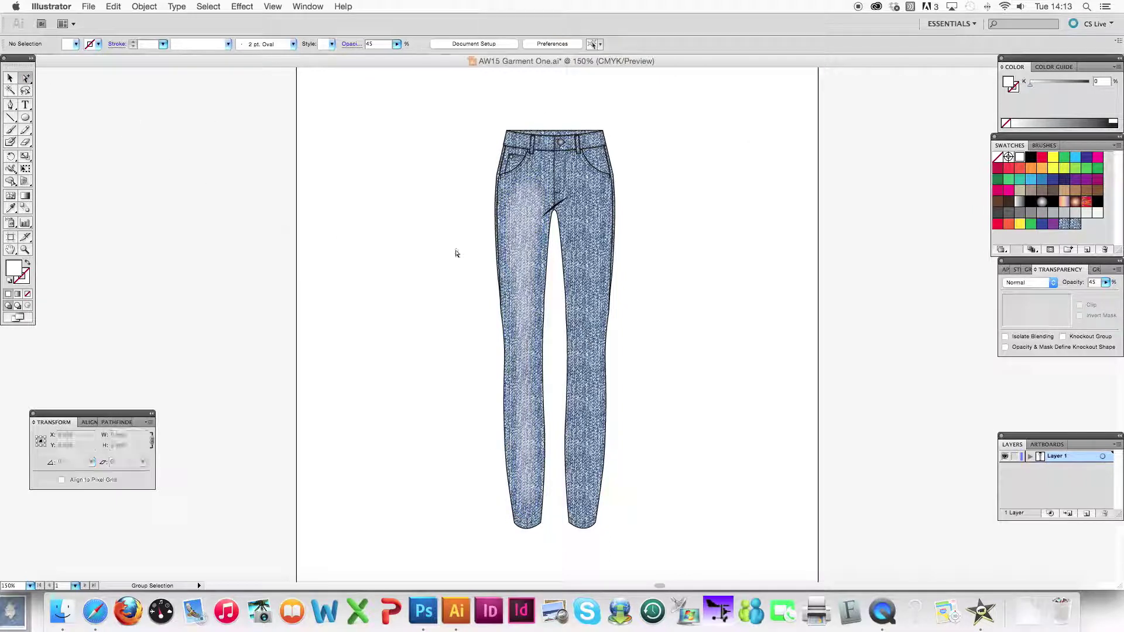
Step: Set the left-hand leg highlight's opacity to 32% and deselect it
{"action": "left_click", "coordinate": [516, 241]}
{"action": "left_click", "coordinate": [1106, 283]}
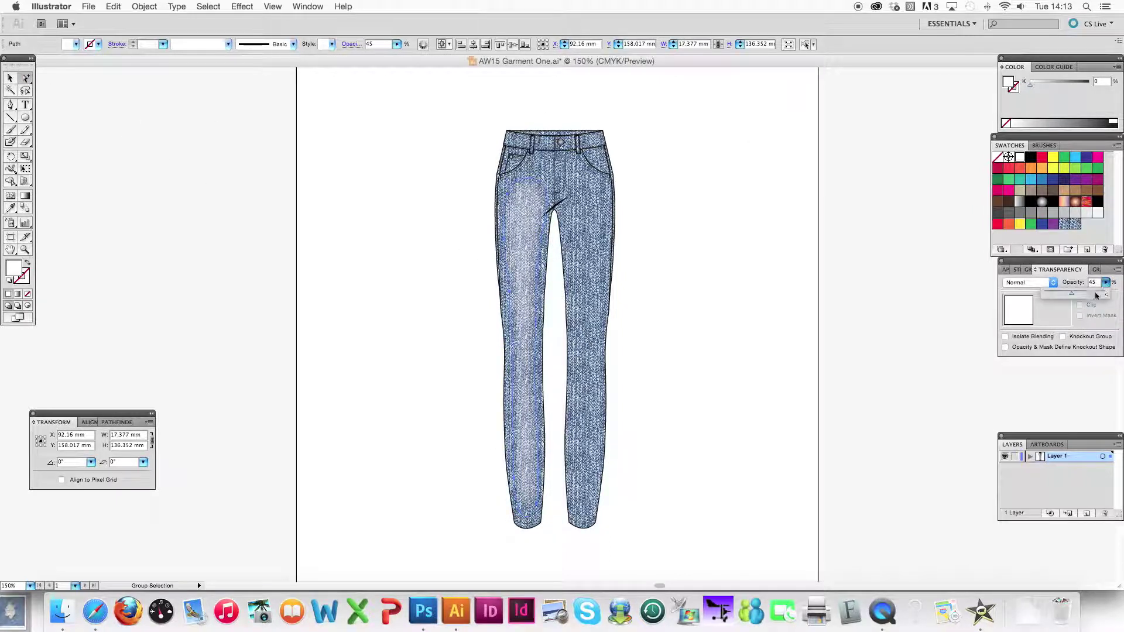
{"action": "left_click_drag", "start_coordinate": [1064, 297], "coordinate": [1065, 296]}
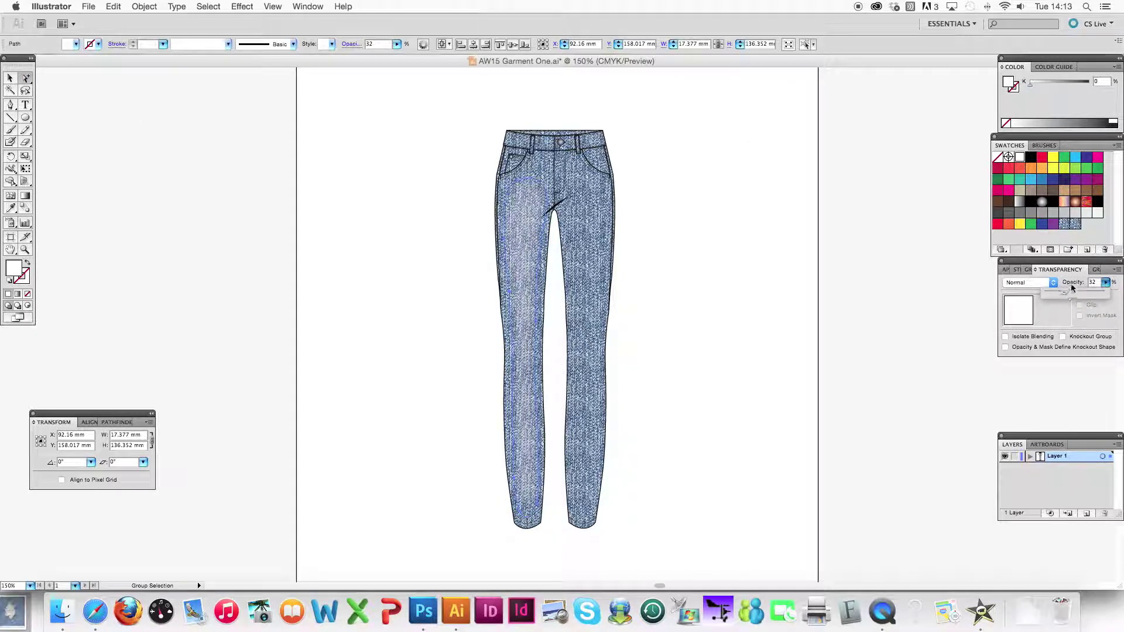
{"action": "left_click", "coordinate": [757, 339]}
Step: Duplicate the leg highlight, reflect the copy, move it onto the right-hand leg and deselect it
{"action": "key", "text": "super+z"}
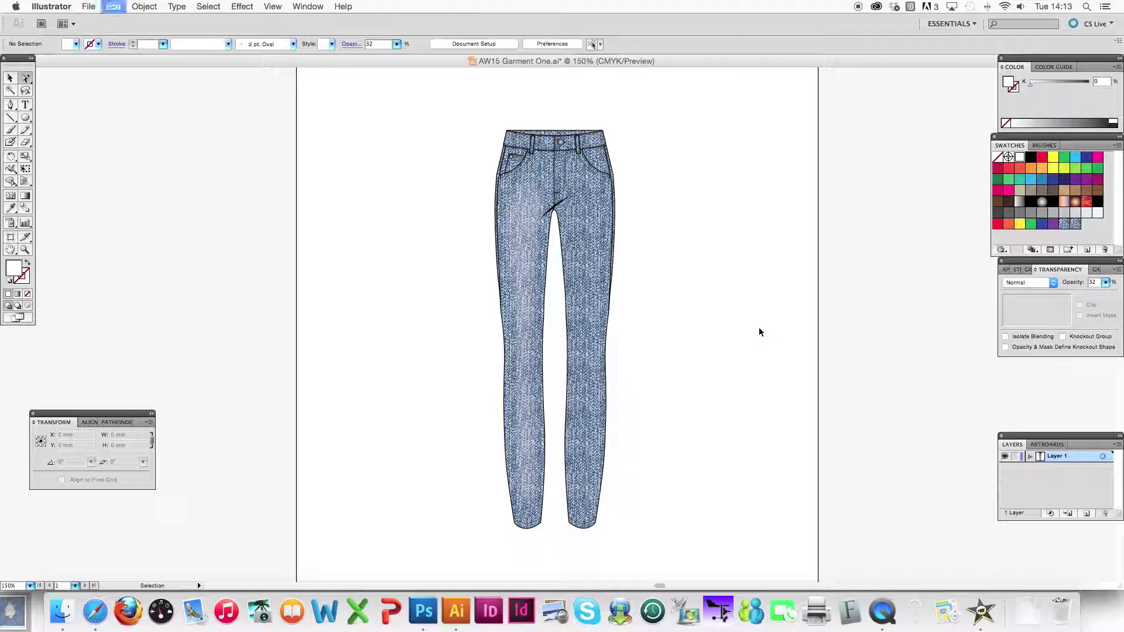
{"action": "left_click", "coordinate": [144, 6]}
{"action": "mouse_move", "coordinate": [175, 19]}
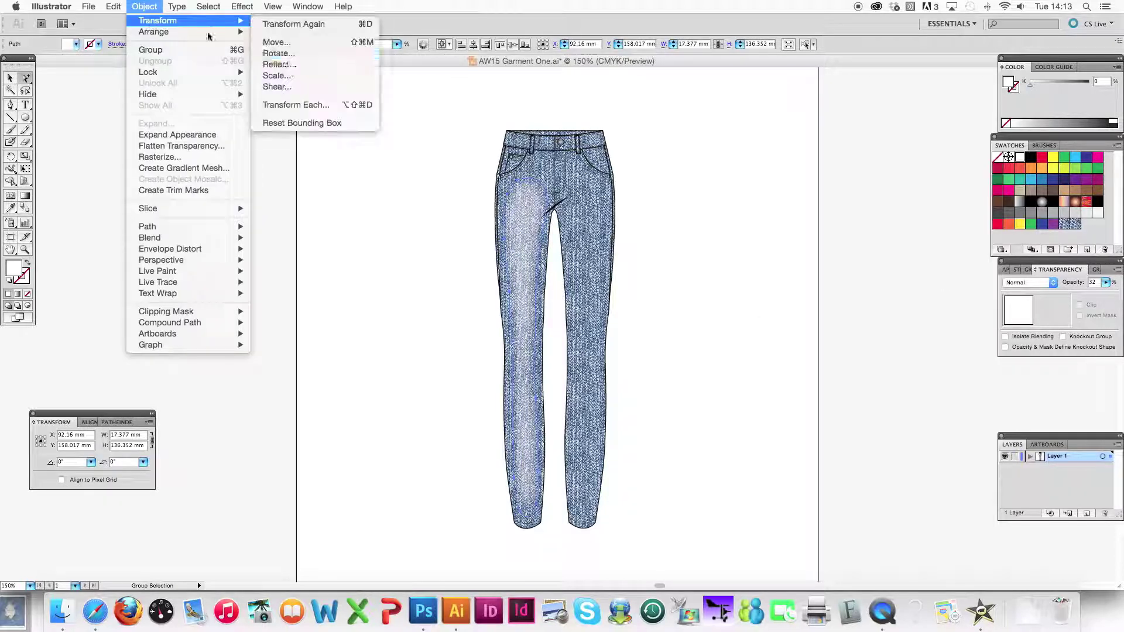
{"action": "left_click", "coordinate": [272, 62]}
{"action": "key", "text": "Return"}
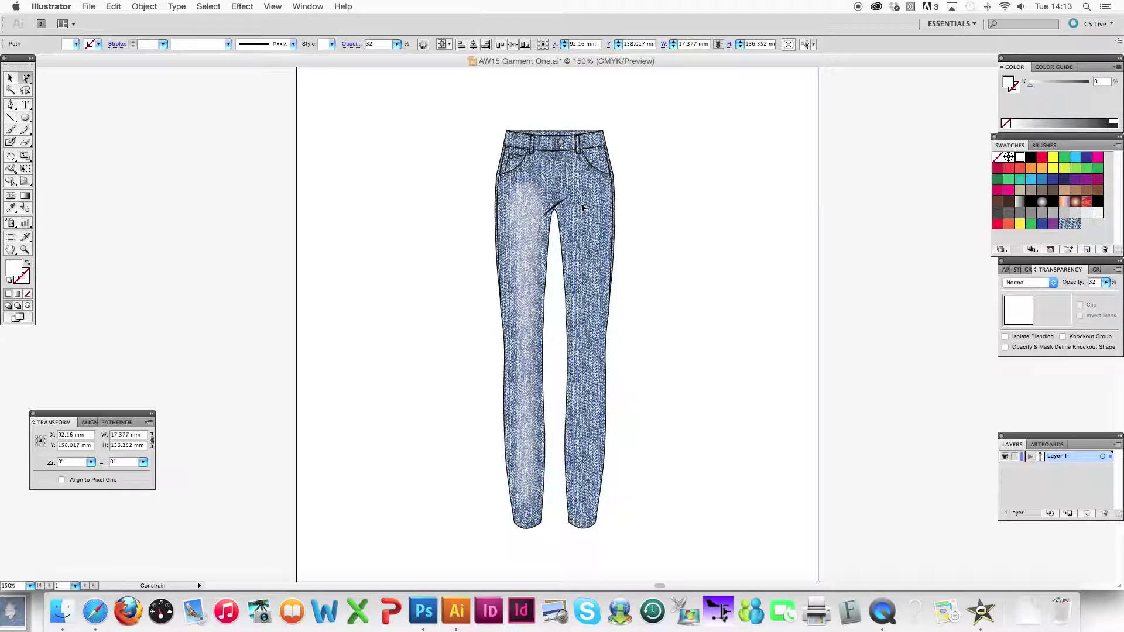
{"action": "left_click_drag", "start_coordinate": [584, 208], "coordinate": [586, 206]}
{"action": "left_click", "coordinate": [644, 176]}
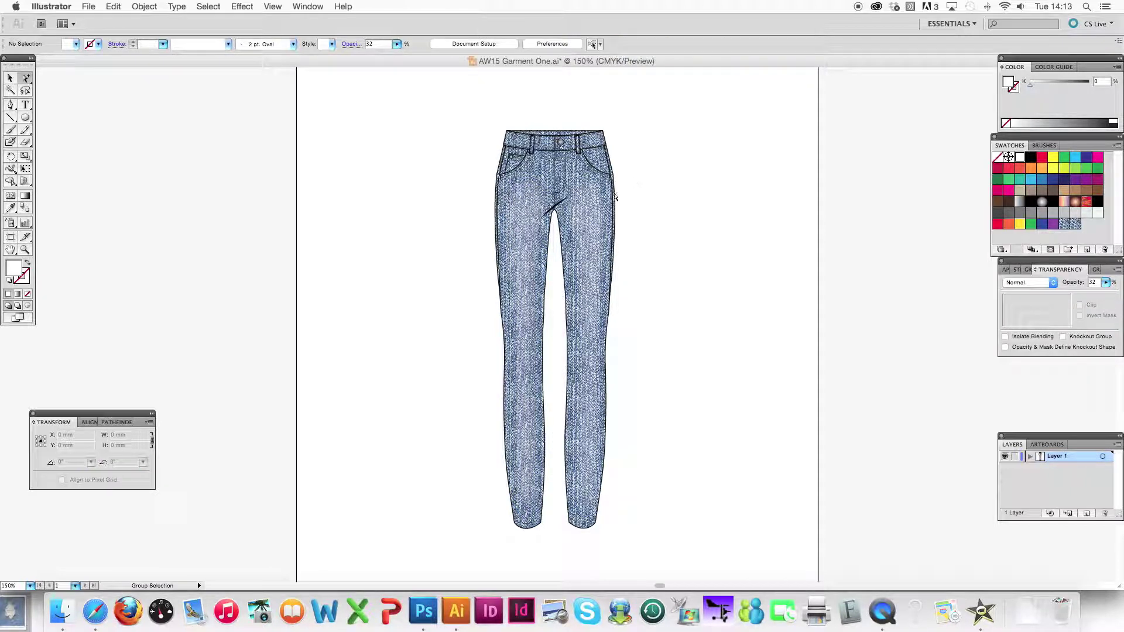
Step: Set the opacity of both leg highlights to 34% and deselect them
{"action": "key", "text": "super+z"}
{"action": "left_click", "coordinate": [531, 232], "text": "shift"}
{"action": "left_click", "coordinate": [1106, 283]}
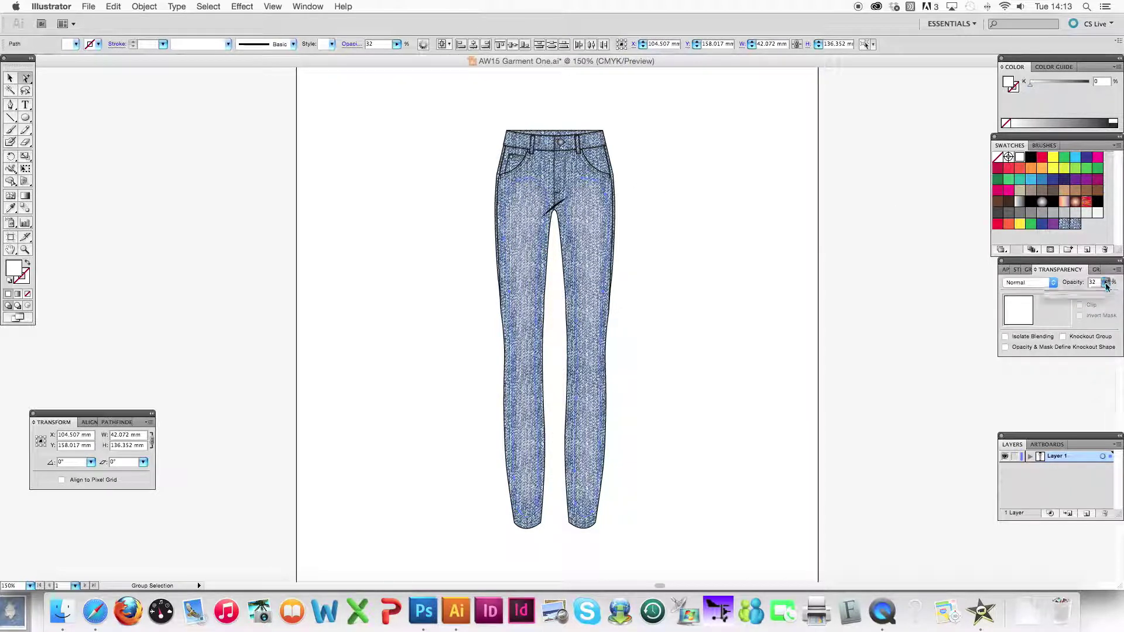
{"action": "left_click_drag", "start_coordinate": [1073, 294], "coordinate": [1065, 295]}
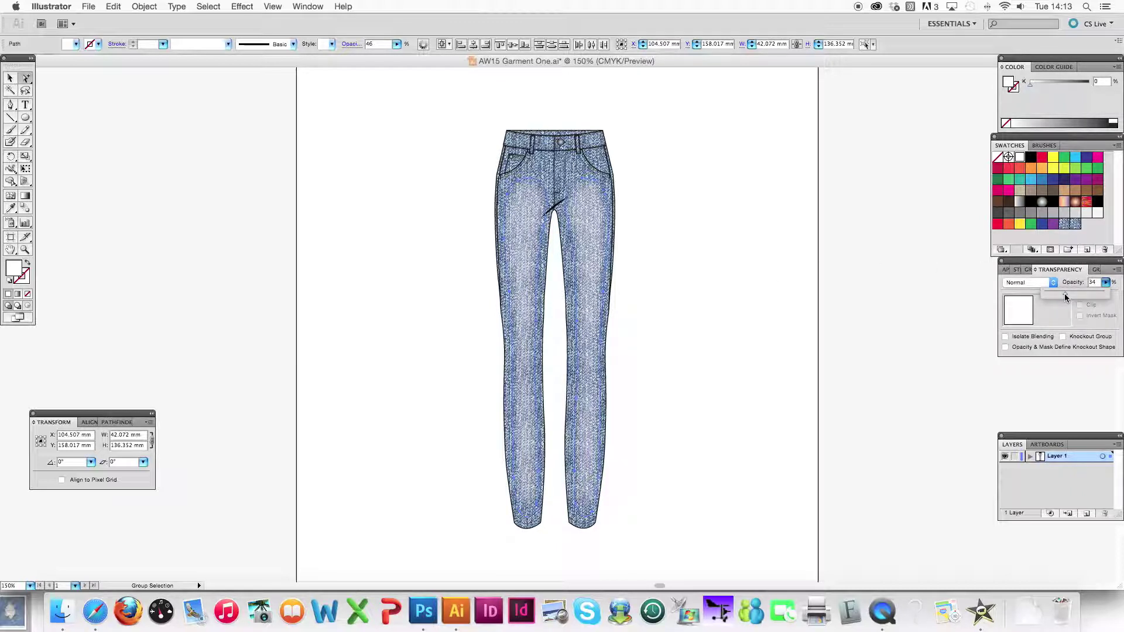
{"action": "left_click", "coordinate": [673, 252]}
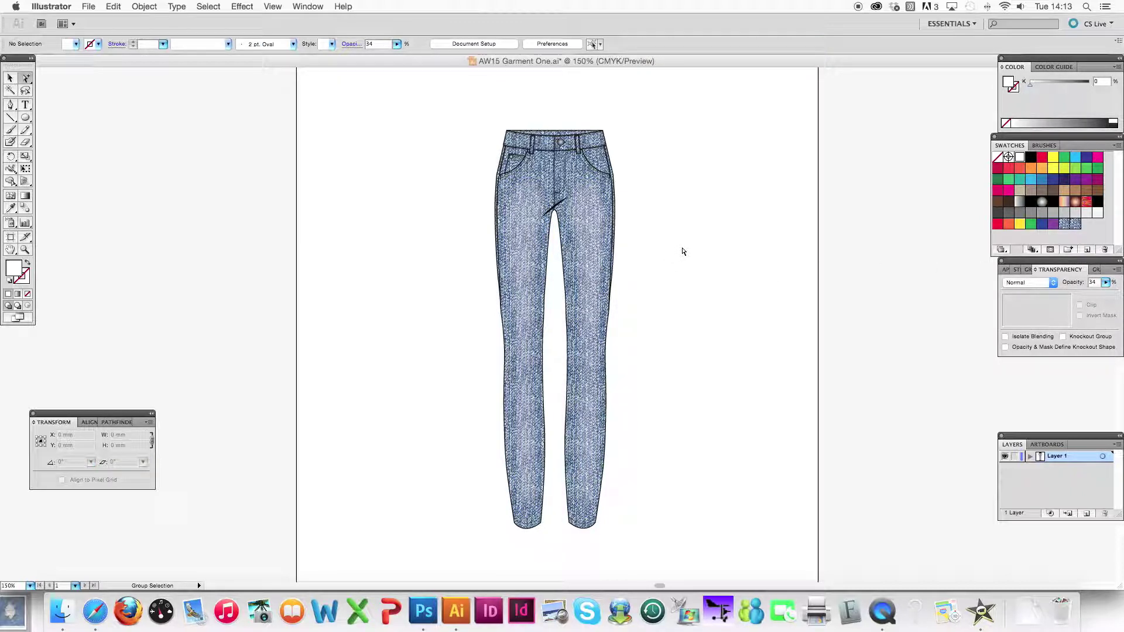
Step: Bring the JEAN TEAR.png image from the CAD folder in Finder into the Illustrator jeans drawing and embed it
{"action": "left_click", "coordinate": [62, 612]}
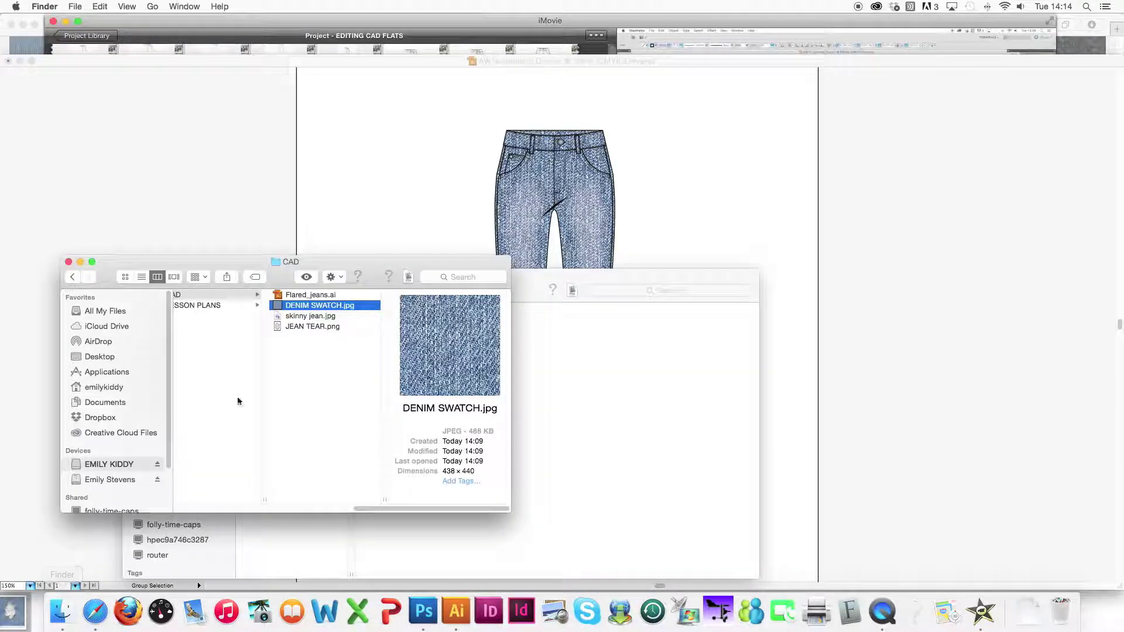
{"action": "left_click", "coordinate": [311, 326]}
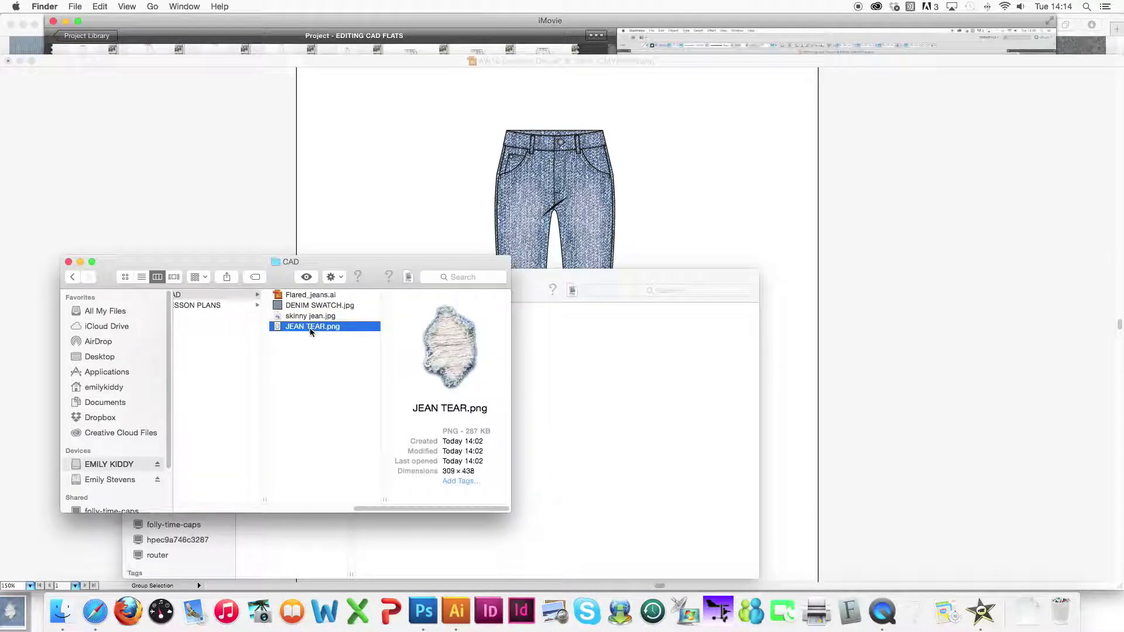
{"action": "left_click_drag", "start_coordinate": [317, 331], "coordinate": [415, 203]}
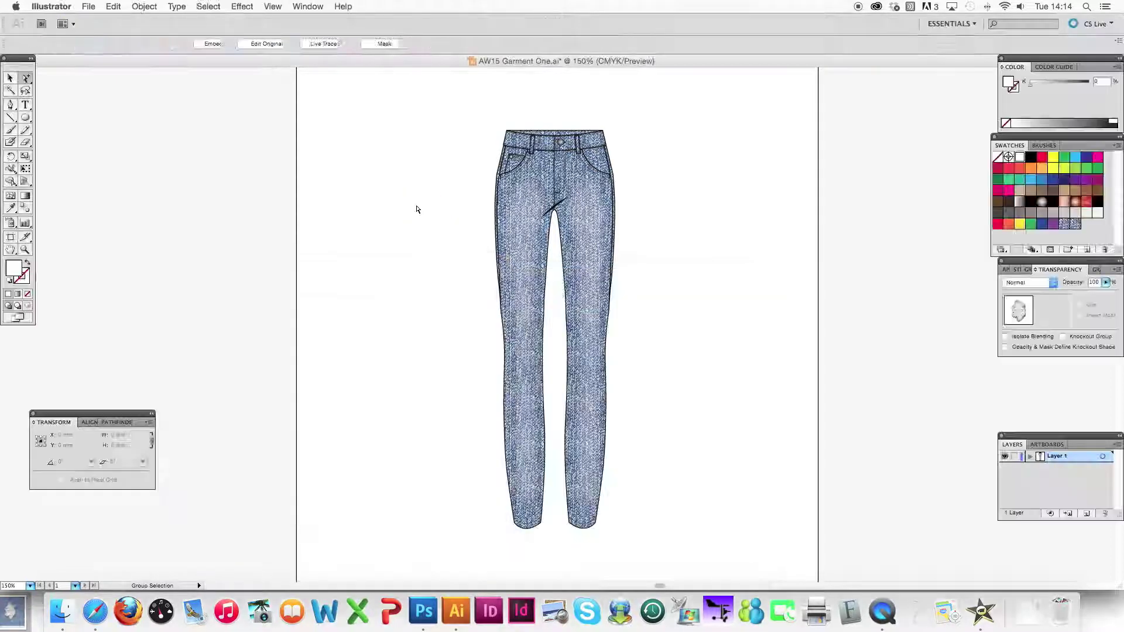
{"action": "left_click", "coordinate": [215, 46]}
Step: Turn the tear image sideways, shrink it to about 15 × 10.7 mm, place it on the left-hand leg's knee and deselect it
{"action": "key", "text": "v"}
{"action": "left_click_drag", "start_coordinate": [687, 395], "coordinate": [427, 381]}
{"action": "left_click_drag", "start_coordinate": [517, 291], "coordinate": [523, 331]}
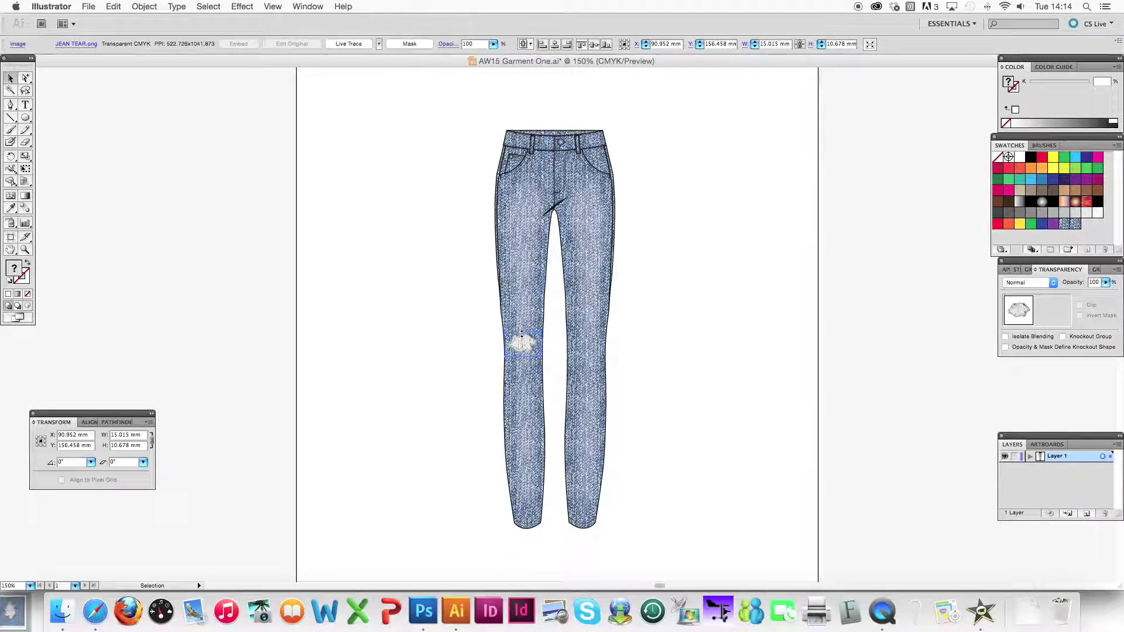
{"action": "left_click", "coordinate": [493, 329]}
Step: Duplicate the knee tear, shrink the copy to about 12.7 mm wide, place it lower on the right-hand leg and deselect it
{"action": "left_click", "coordinate": [523, 345]}
{"action": "key", "text": "super+c"}
{"action": "key", "text": "super+v"}
{"action": "left_click_drag", "start_coordinate": [589, 417], "coordinate": [590, 419]}
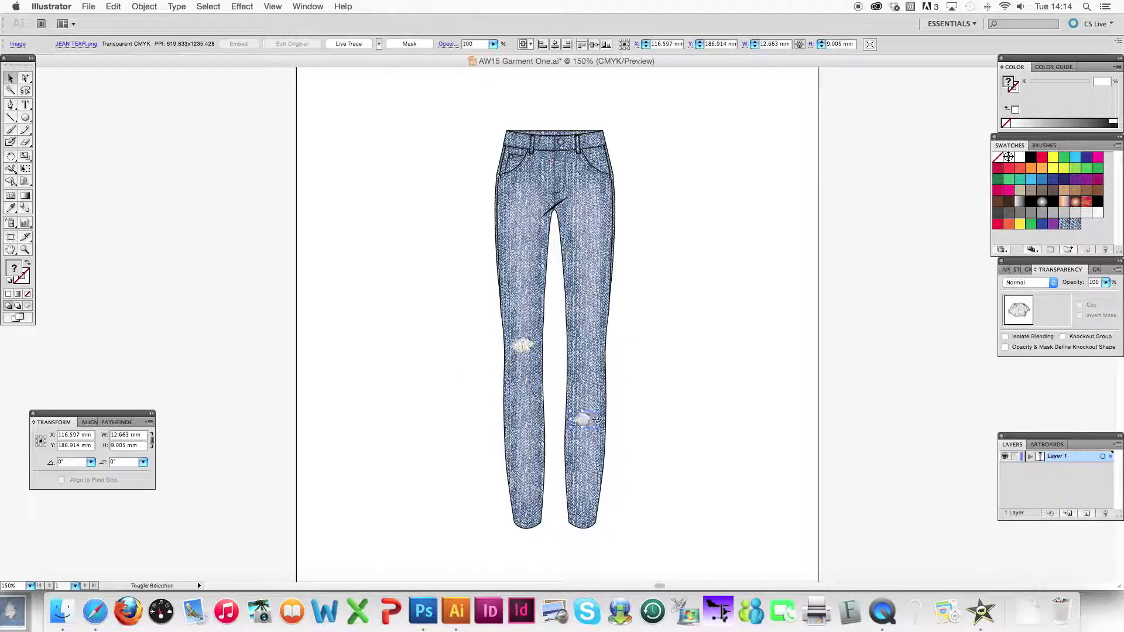
{"action": "left_click", "coordinate": [635, 378]}
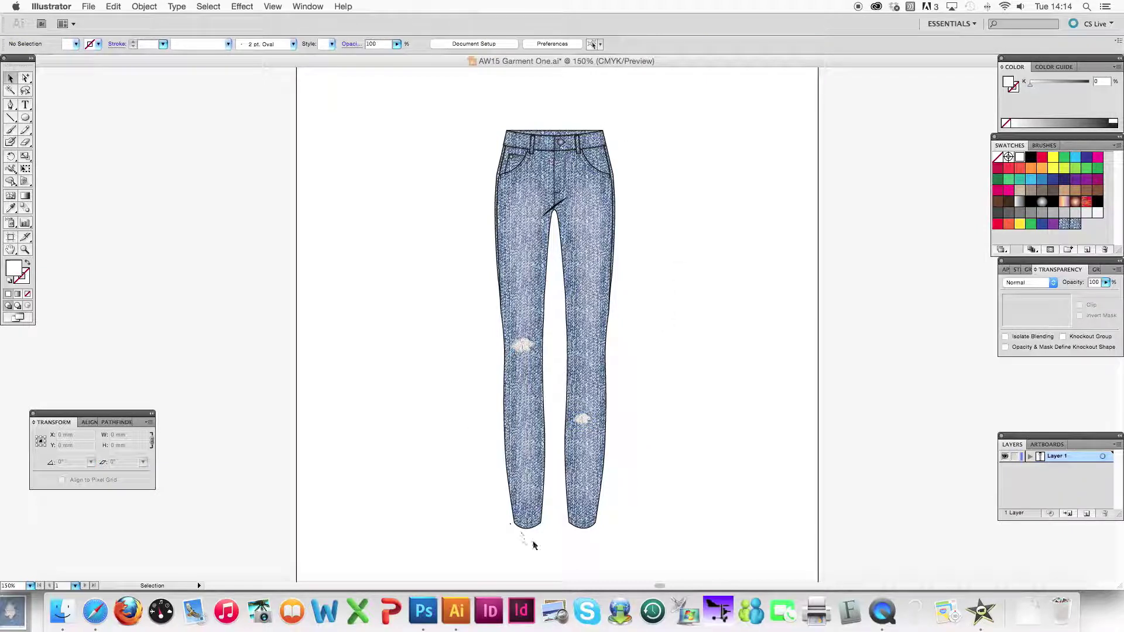
{"action": "left_click", "coordinate": [584, 423]}
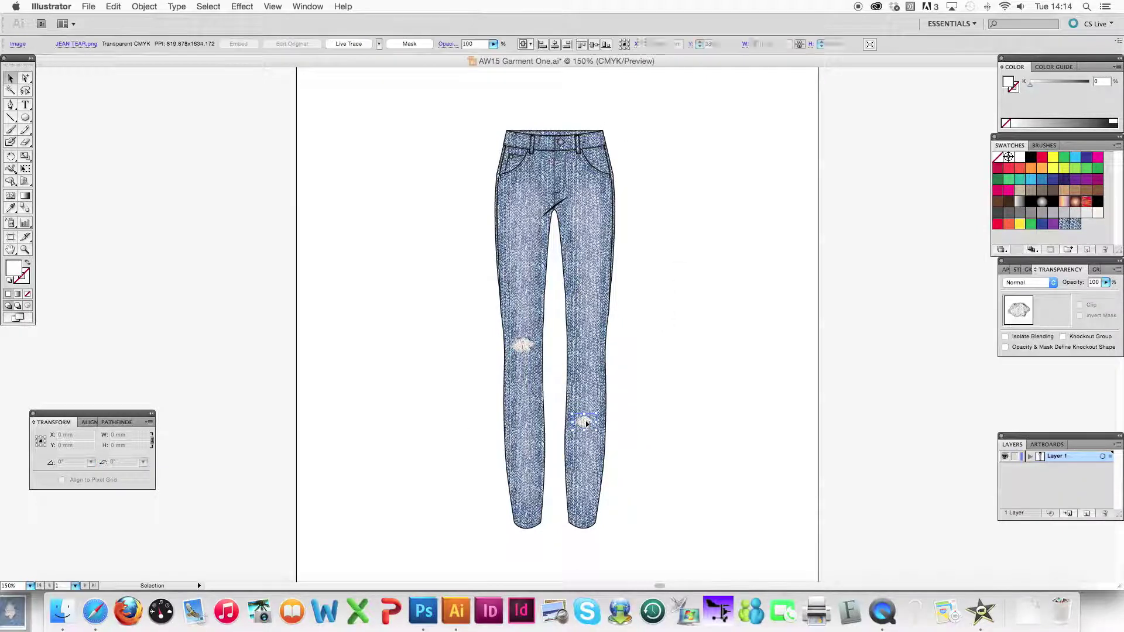
{"action": "left_click", "coordinate": [770, 235]}
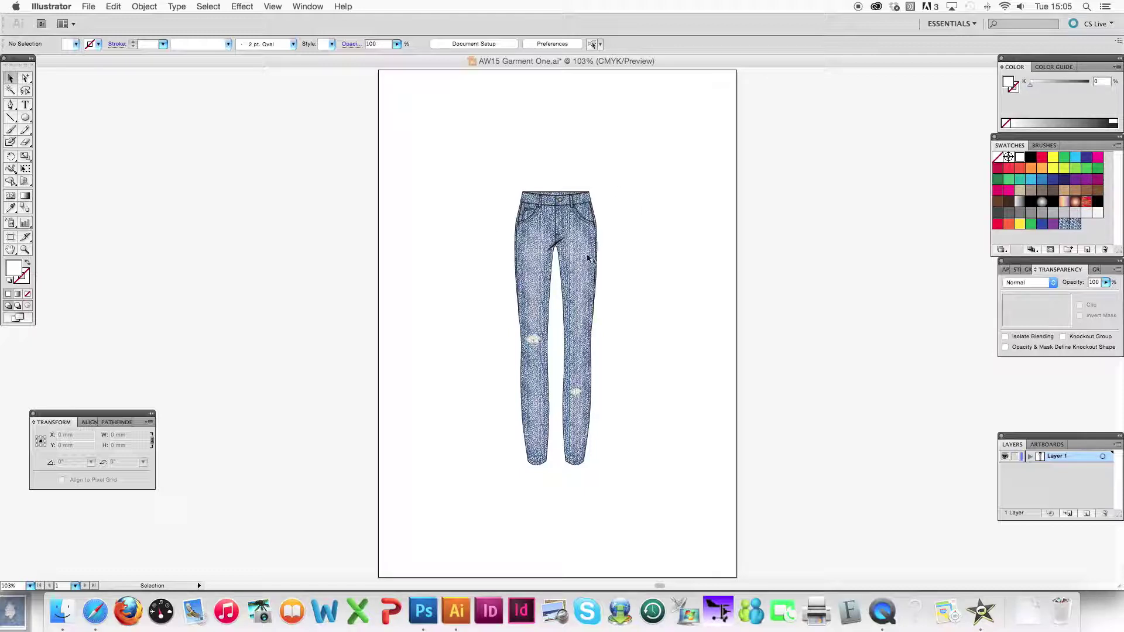
Step: Export the drawing to the Desktop as AW15 Garment One.png at High (300 ppi) with a transparent background
{"action": "left_click", "coordinate": [89, 6]}
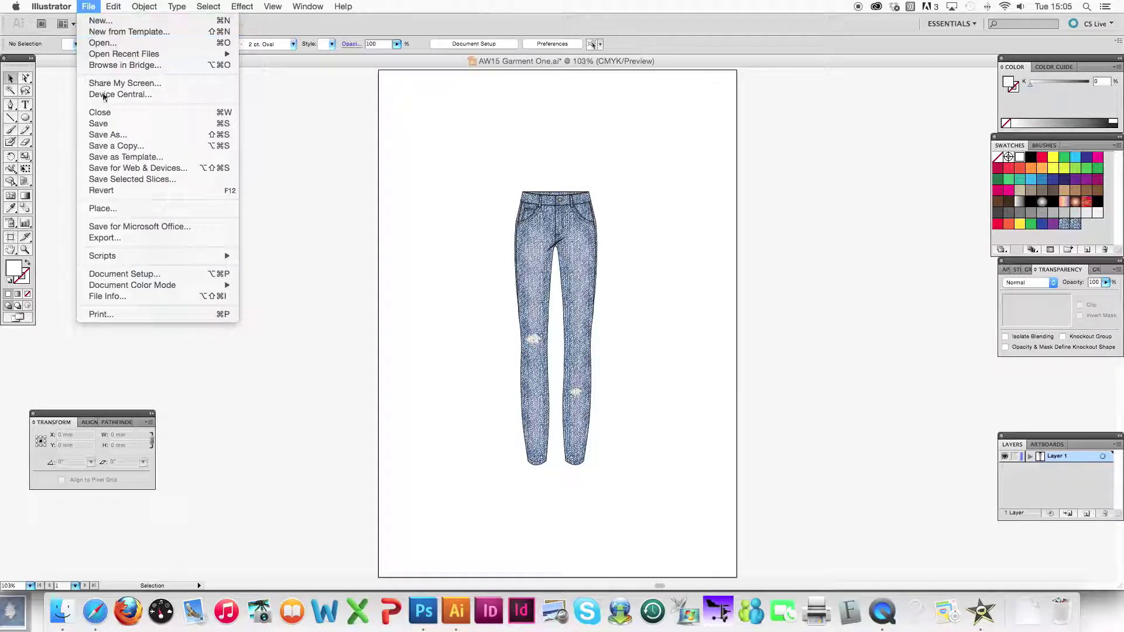
{"action": "left_click", "coordinate": [100, 239]}
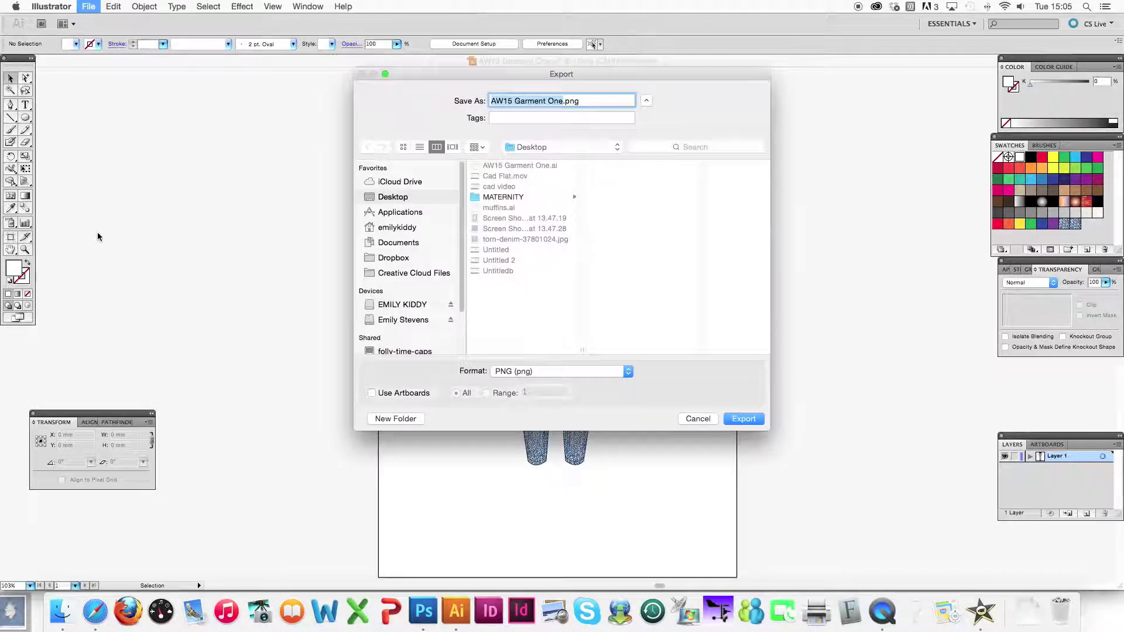
{"action": "left_click", "coordinate": [744, 419]}
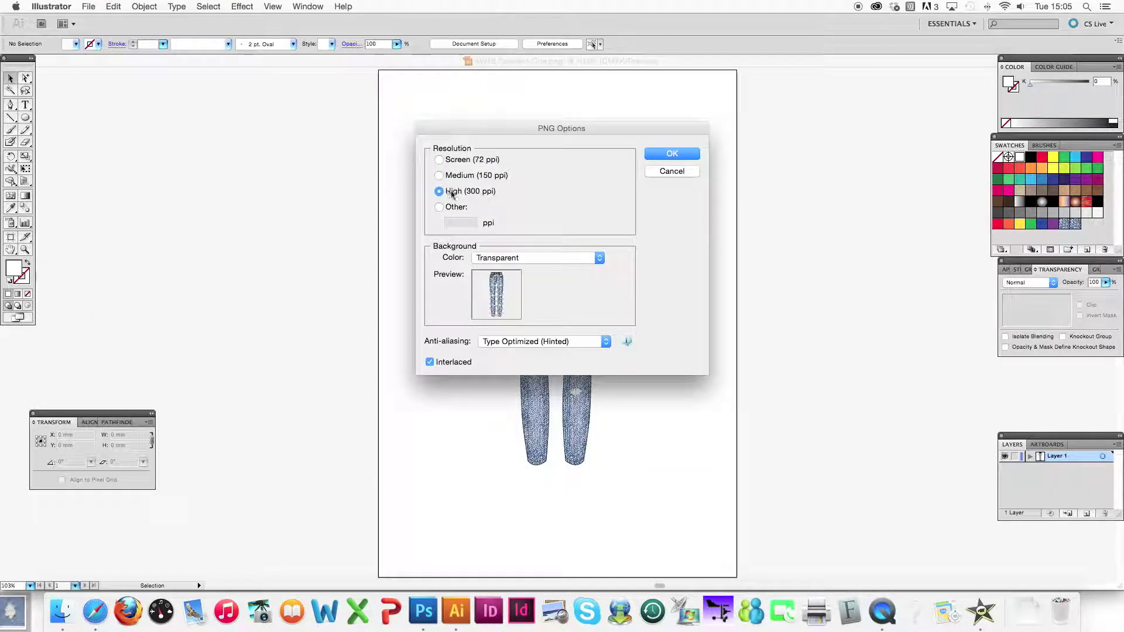
{"action": "left_click", "coordinate": [508, 258]}
{"action": "left_click", "coordinate": [508, 261]}
{"action": "left_click", "coordinate": [690, 155]}
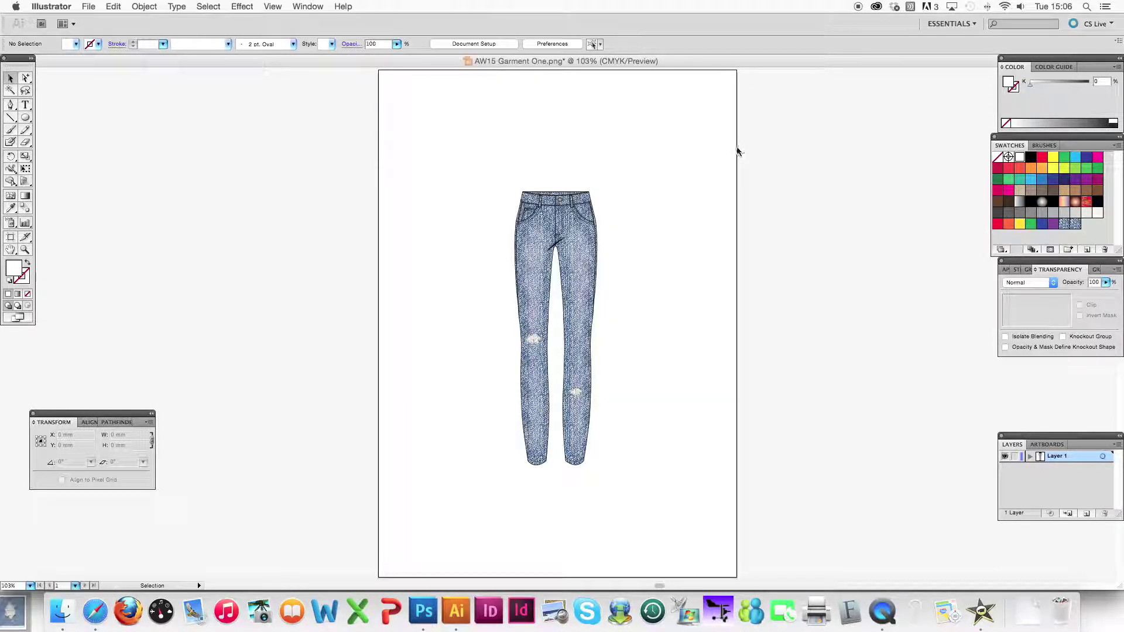